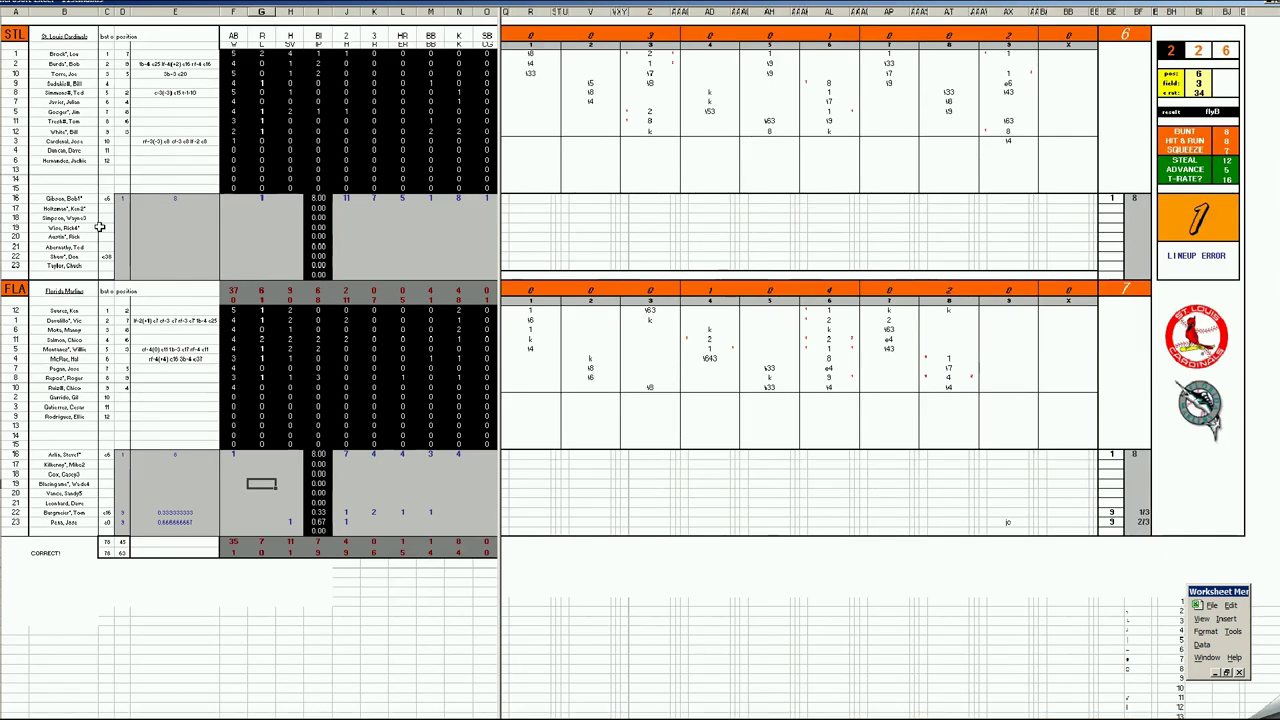
drag(72, 199, 72, 208)
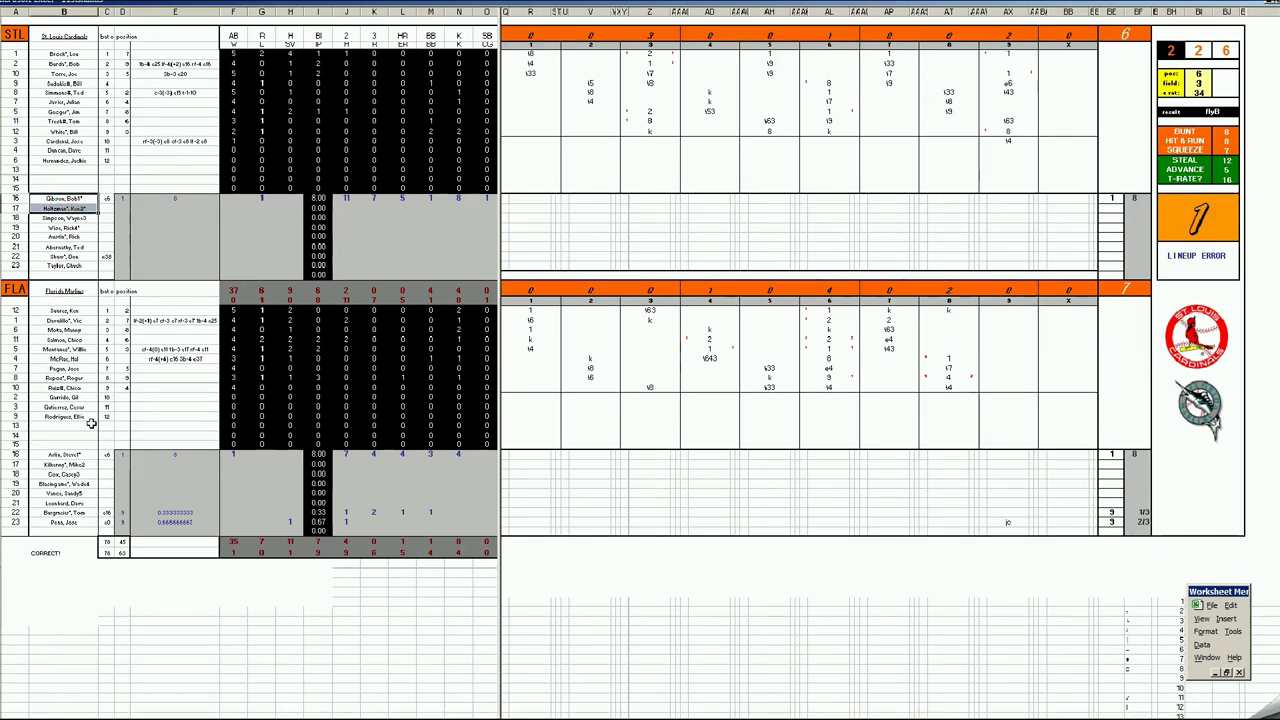
click(80, 455)
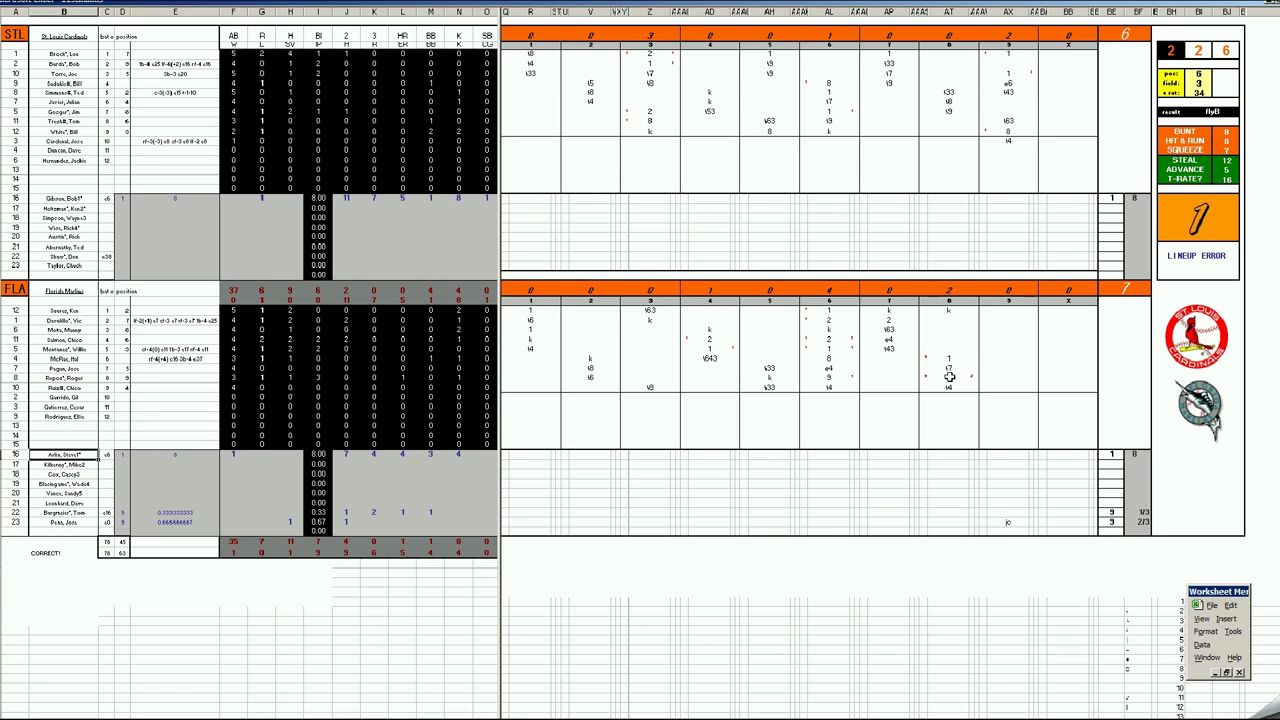
click(947, 379)
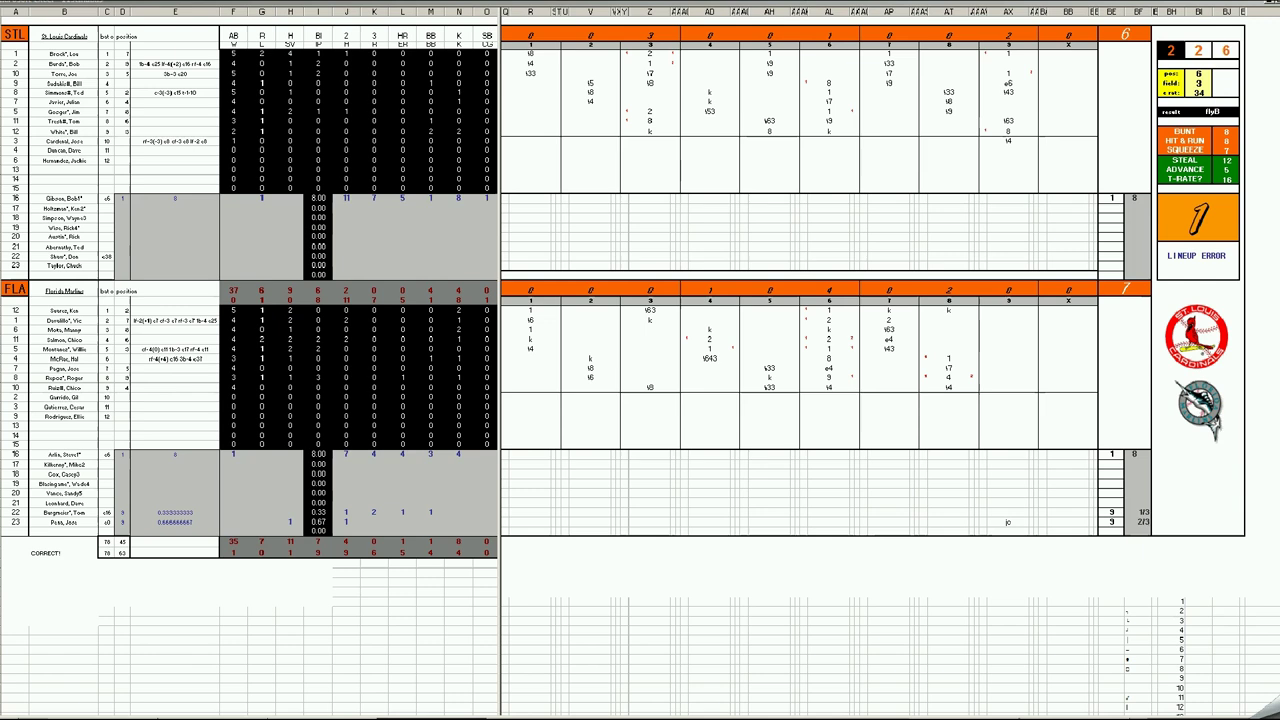
right_click(415, 714)
Close the finished scorecard without saving changes and select a cell on the fresh STL–FLA sheet.
click(414, 701)
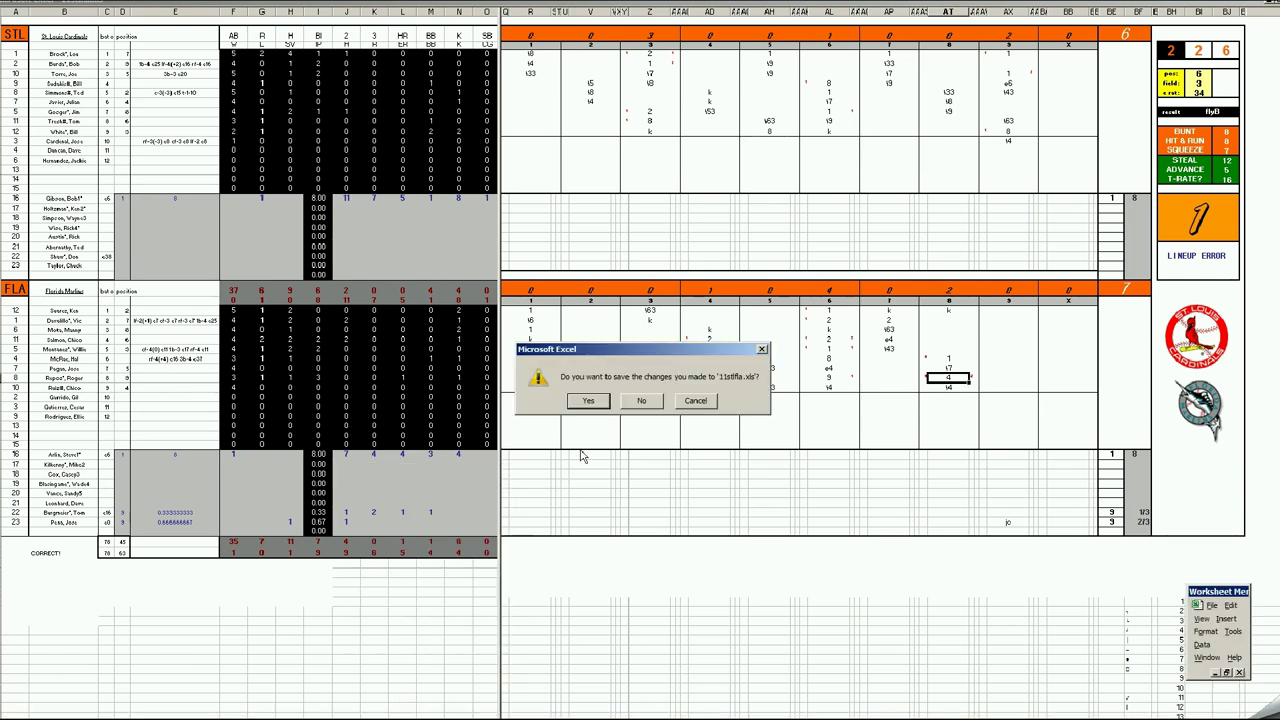
click(643, 401)
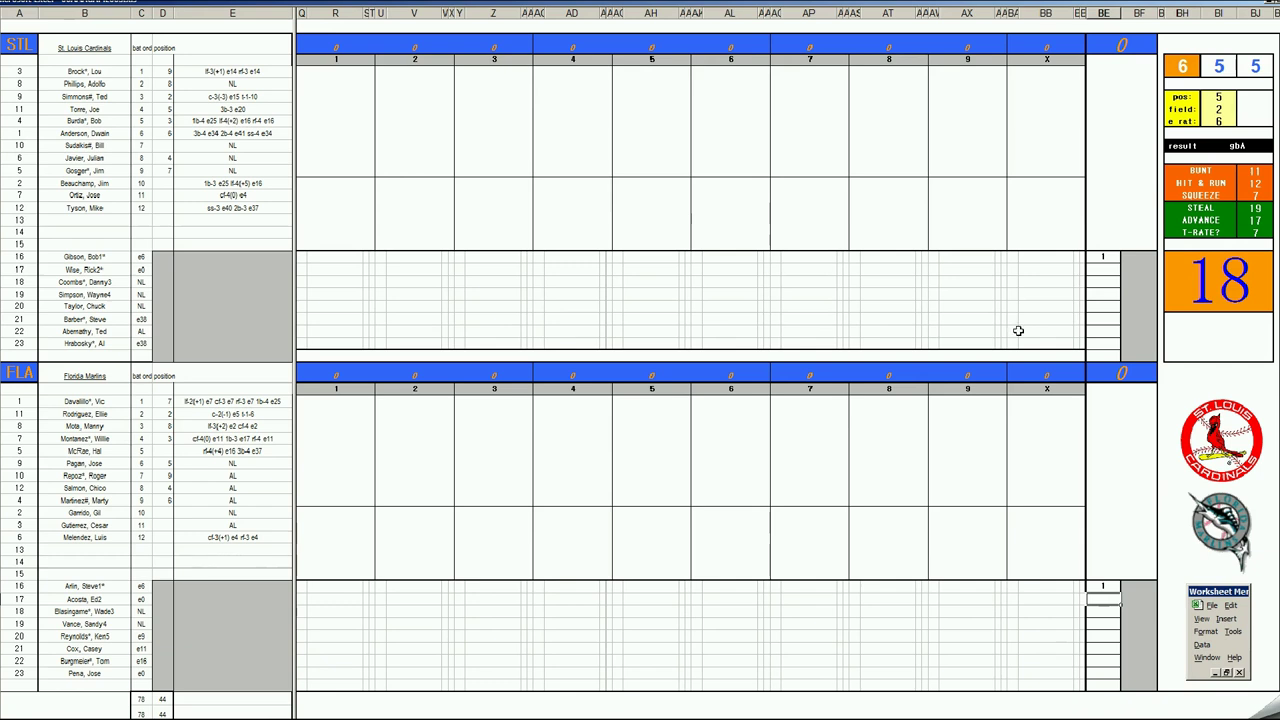
click(1103, 257)
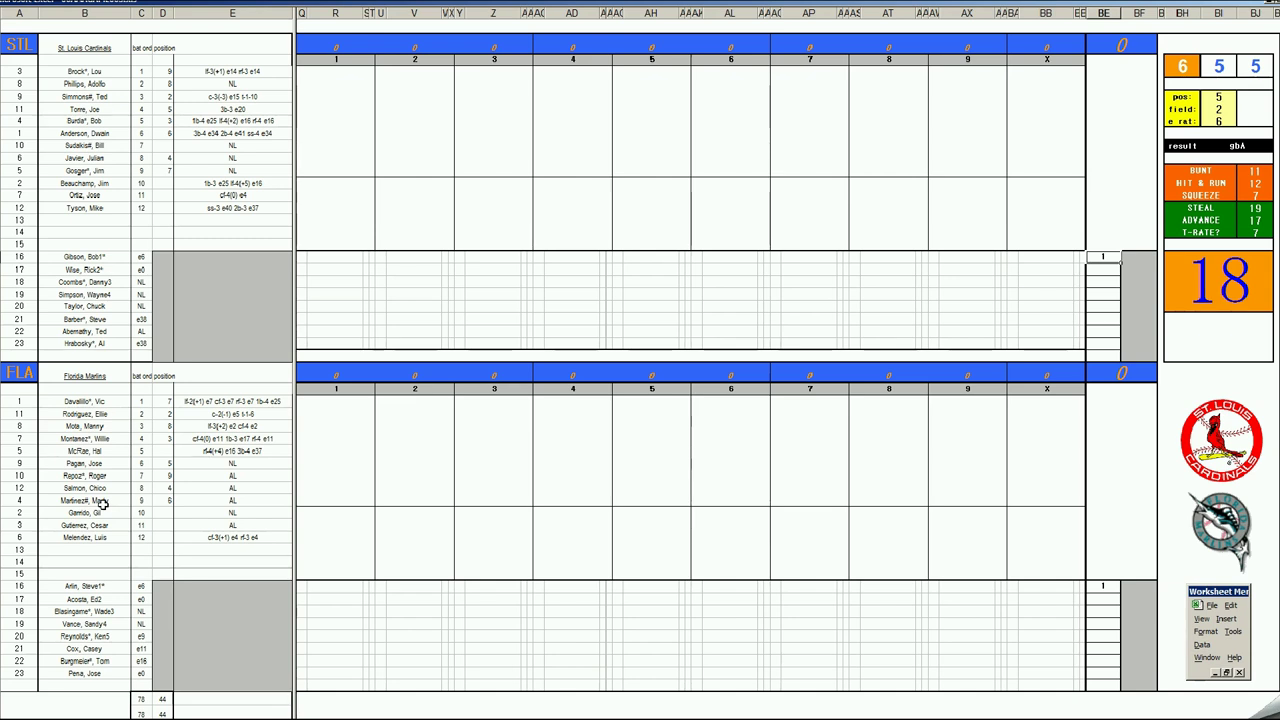
Roll fresh dice and record the Cardinals' leadoff gb43 with pos 8, field 4, e rat 6.
key(F9)
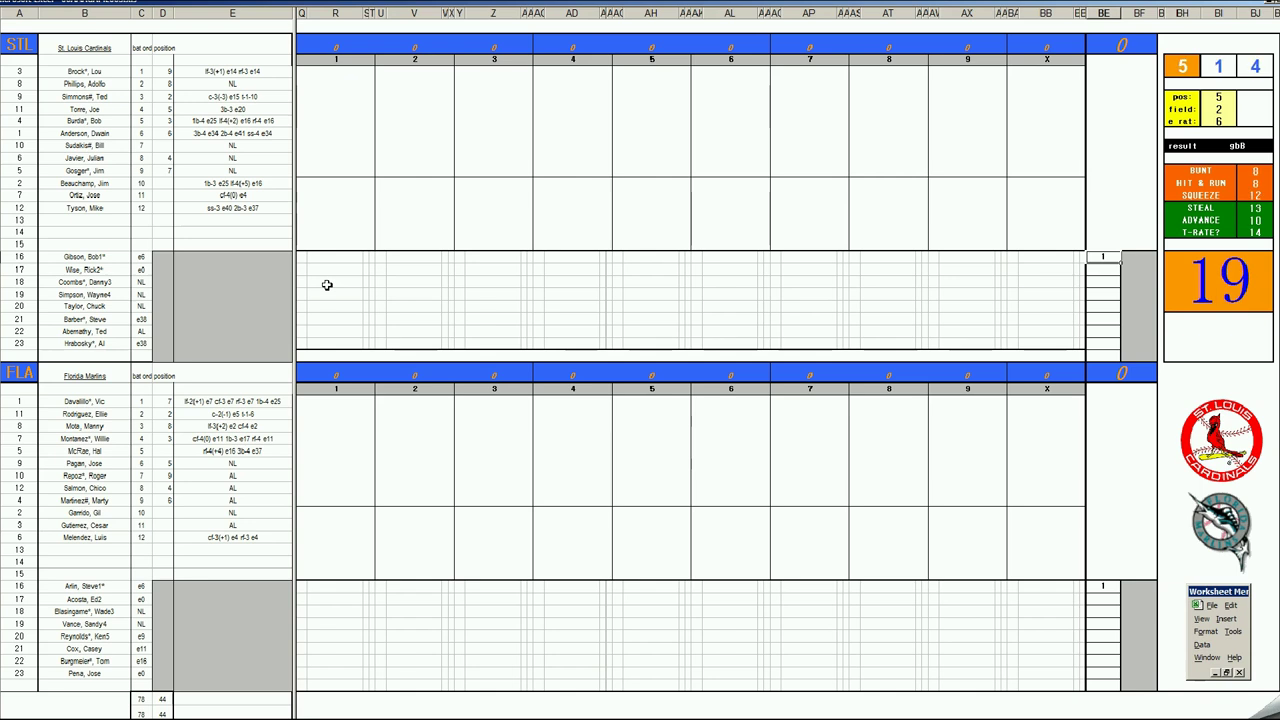
click(341, 73)
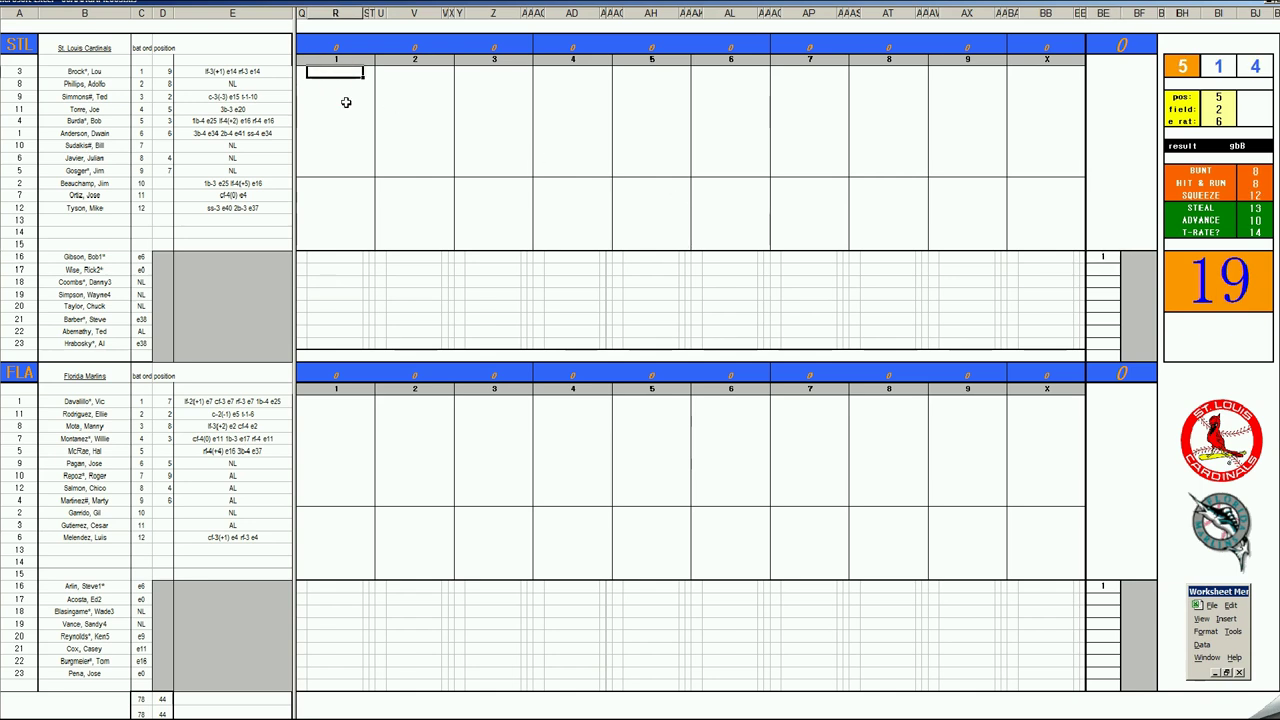
text(gb43)
key(Return)
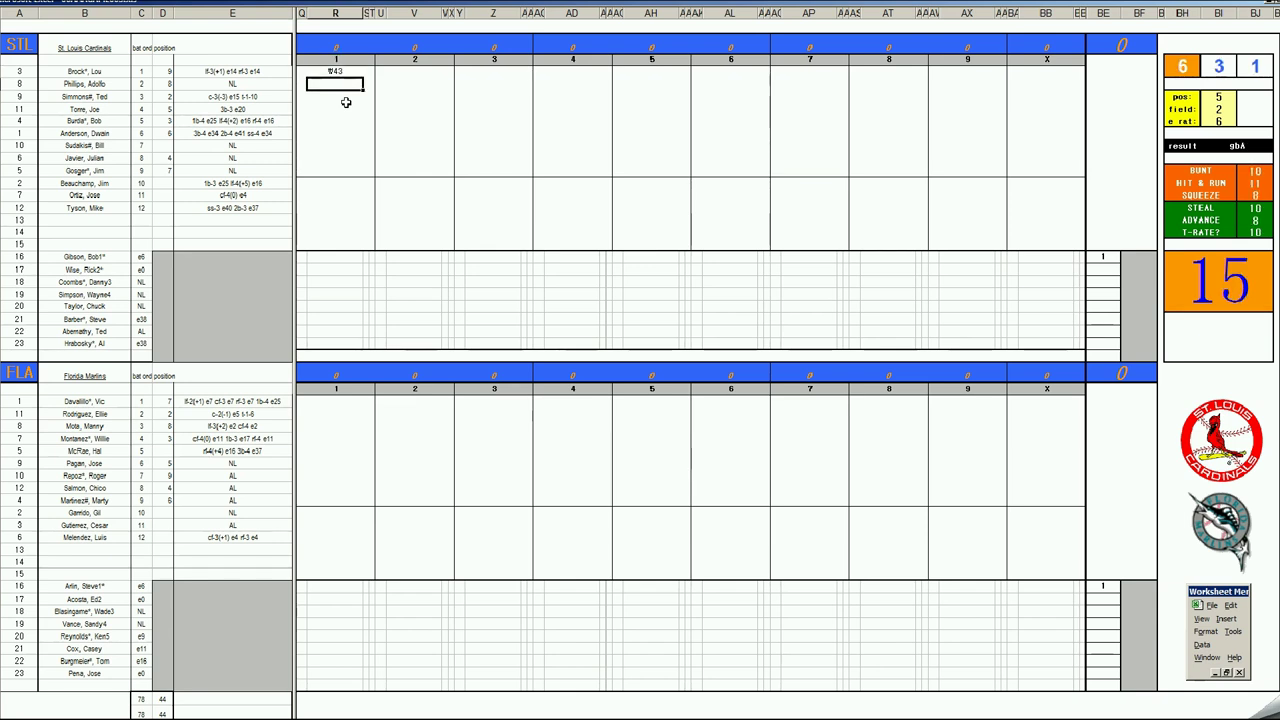
key(Tab)
text(8)
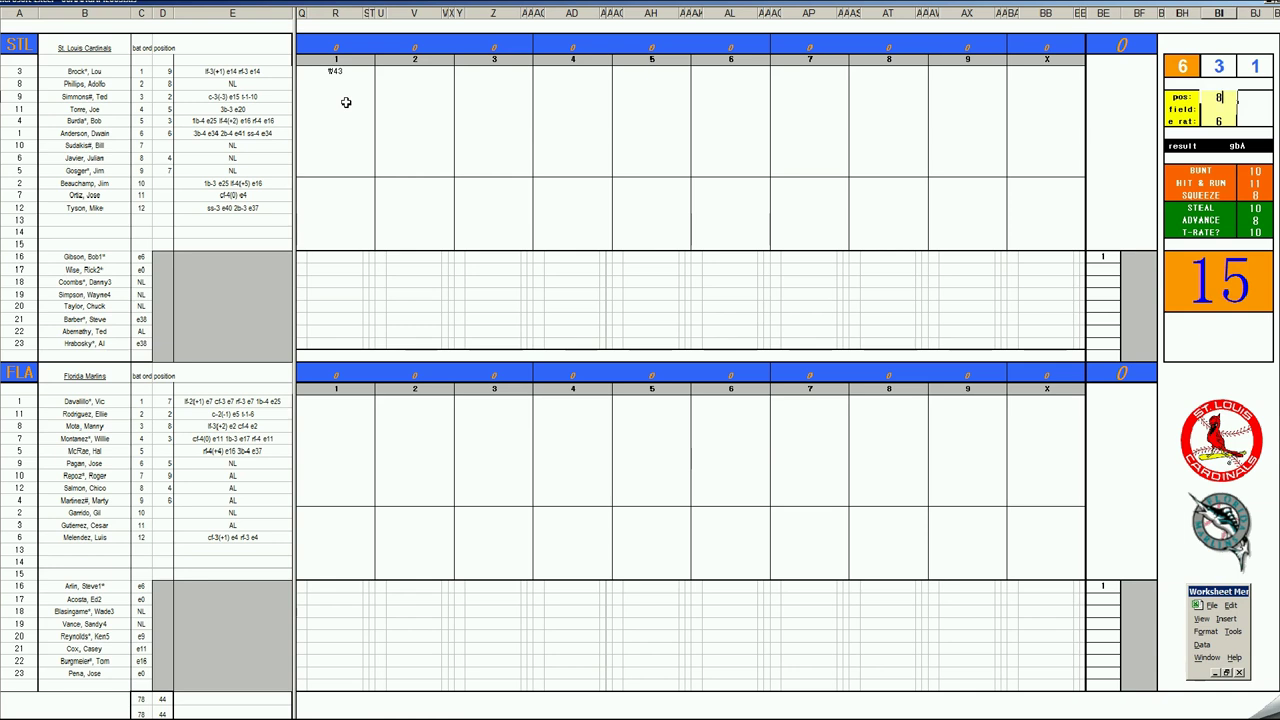
key(Tab)
text(4)
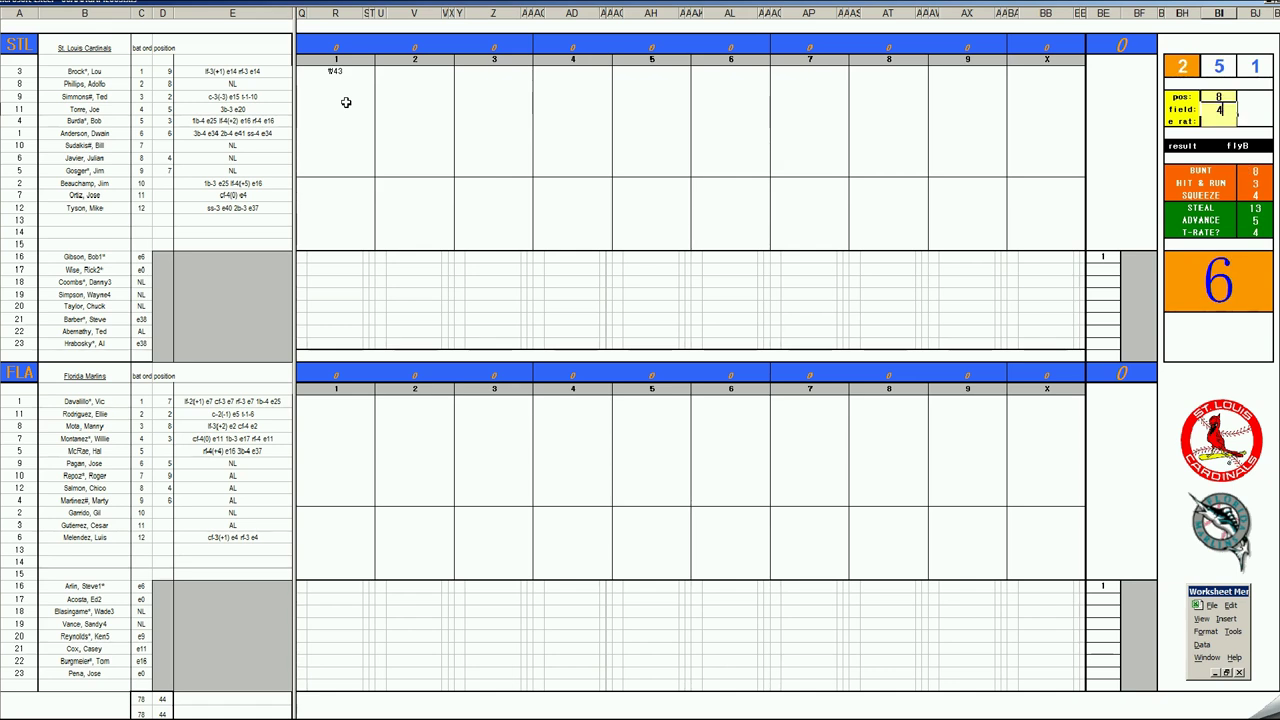
key(Tab)
text(6)
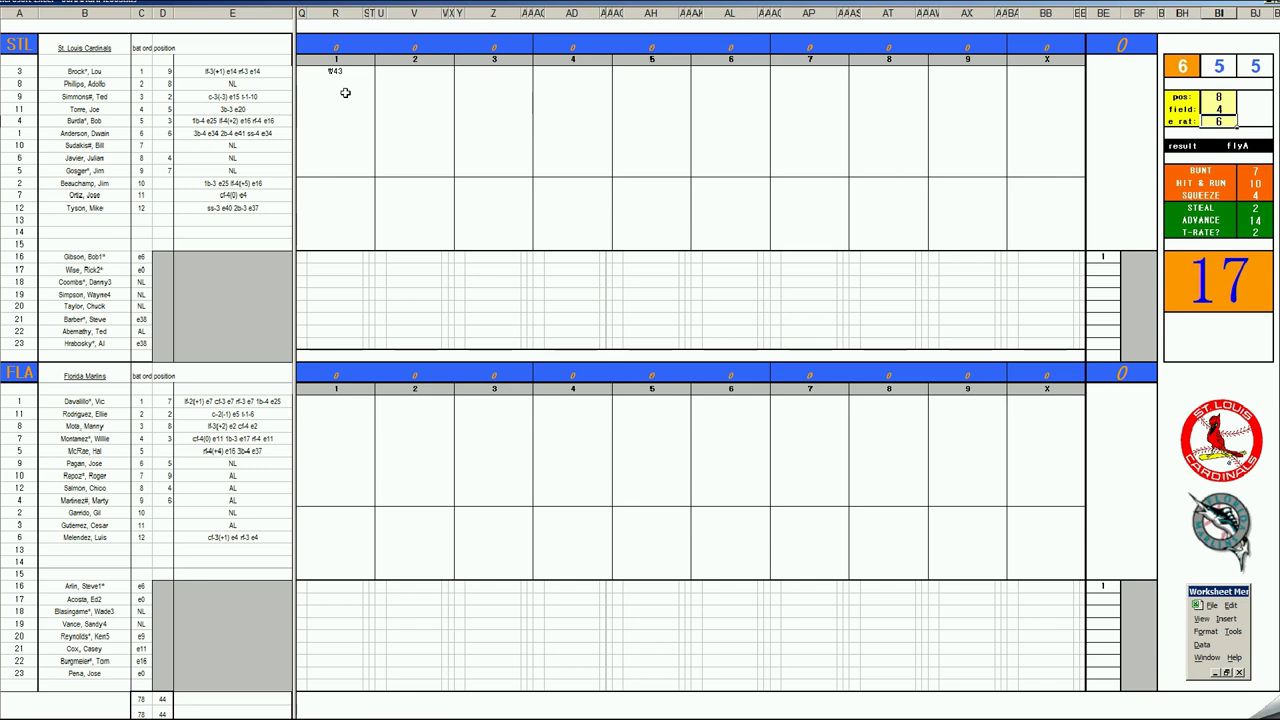
Enter F8, 2 and 1 for the next three Cardinals batters, then re-roll the dice.
click(345, 90)
text(F8)
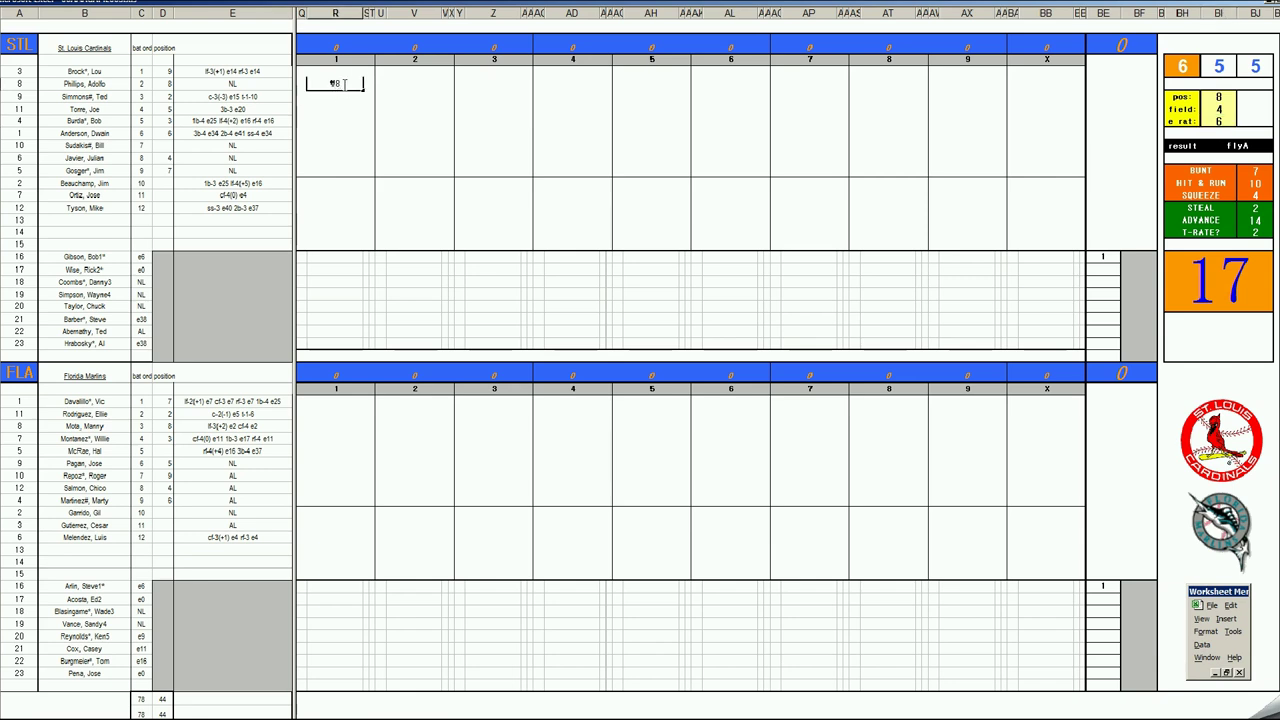
key(Return)
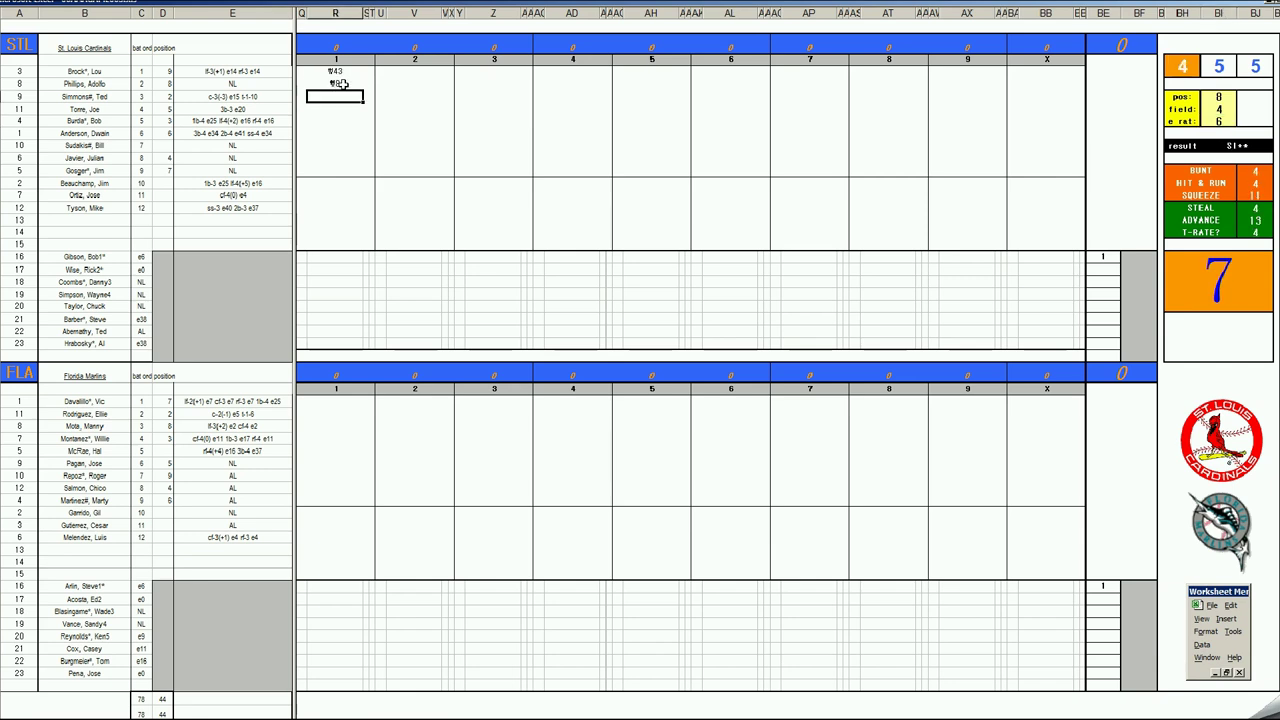
text(2)
key(Return)
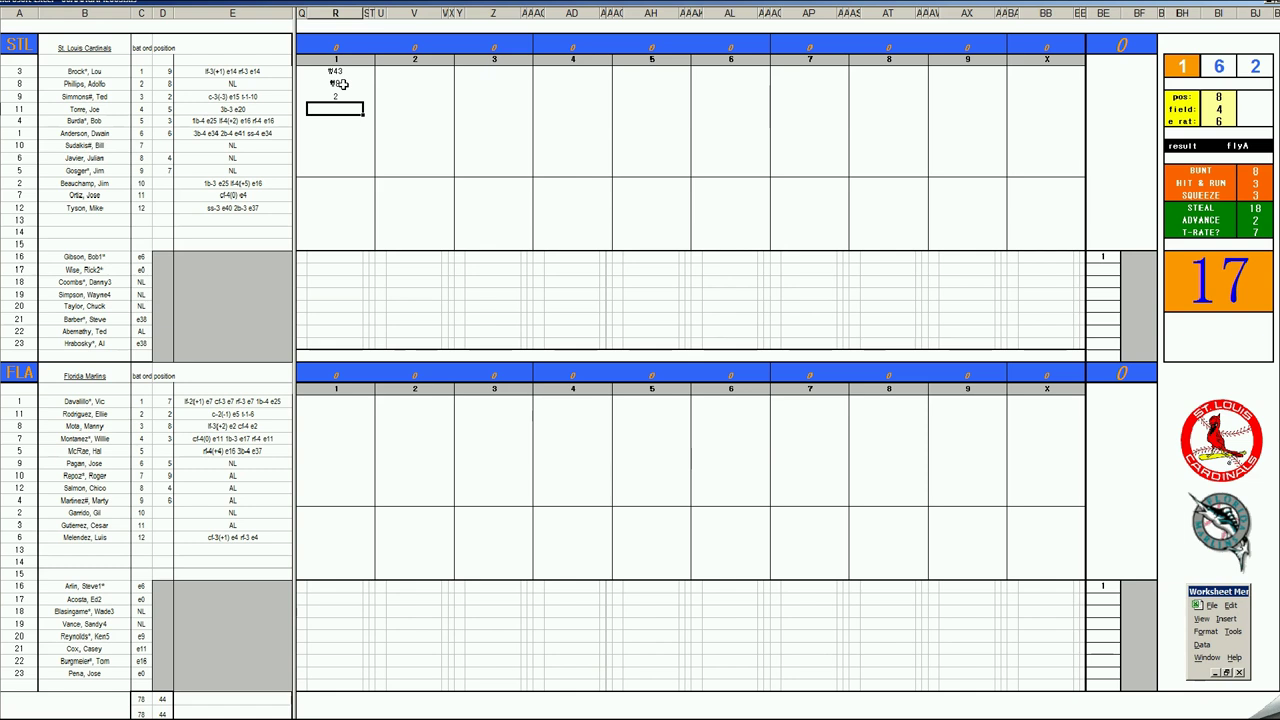
text(1)
key(Return)
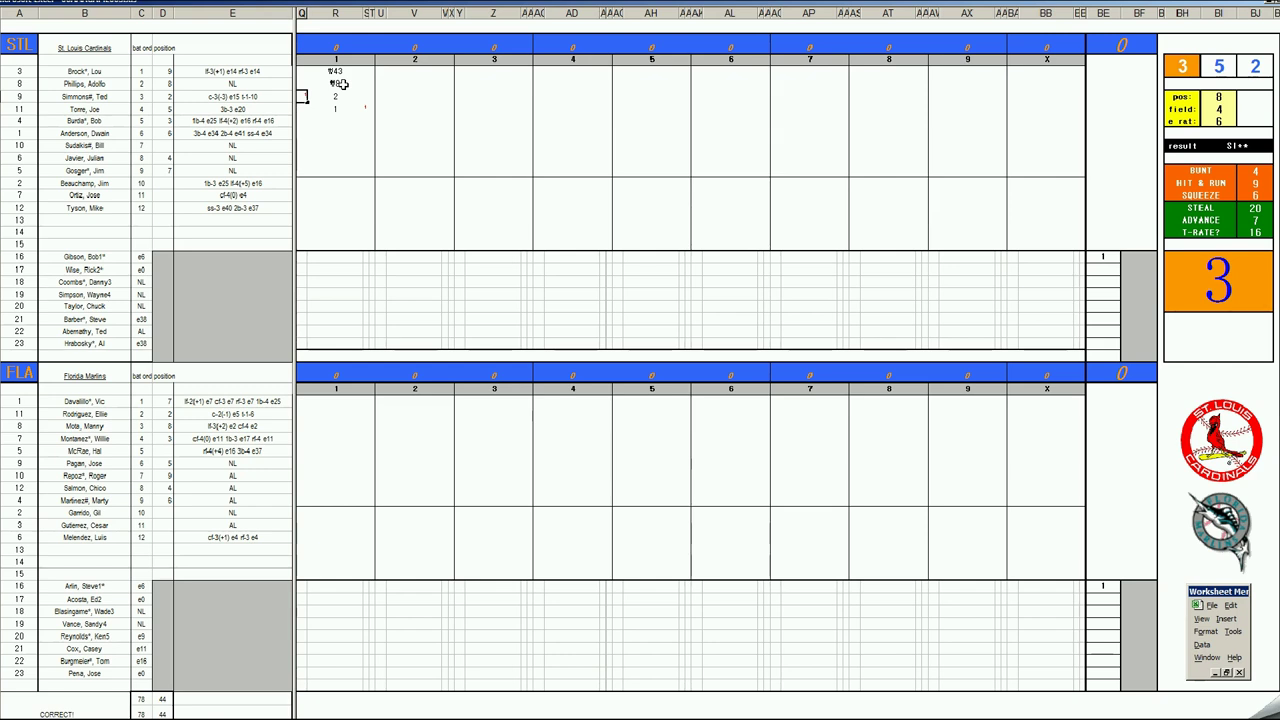
key(Return)
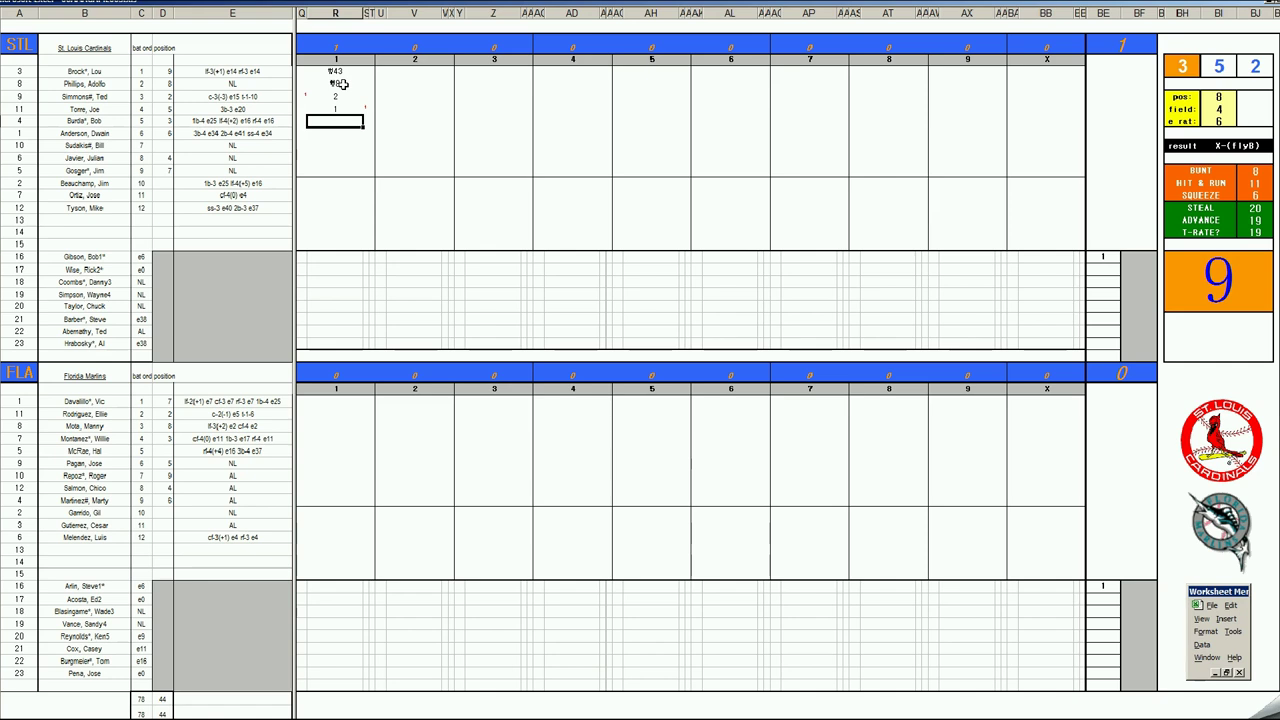
Close the Cardinals' first inning with k, then enter k and w63 for the Marlins' first batters.
text(k)
click(336, 402)
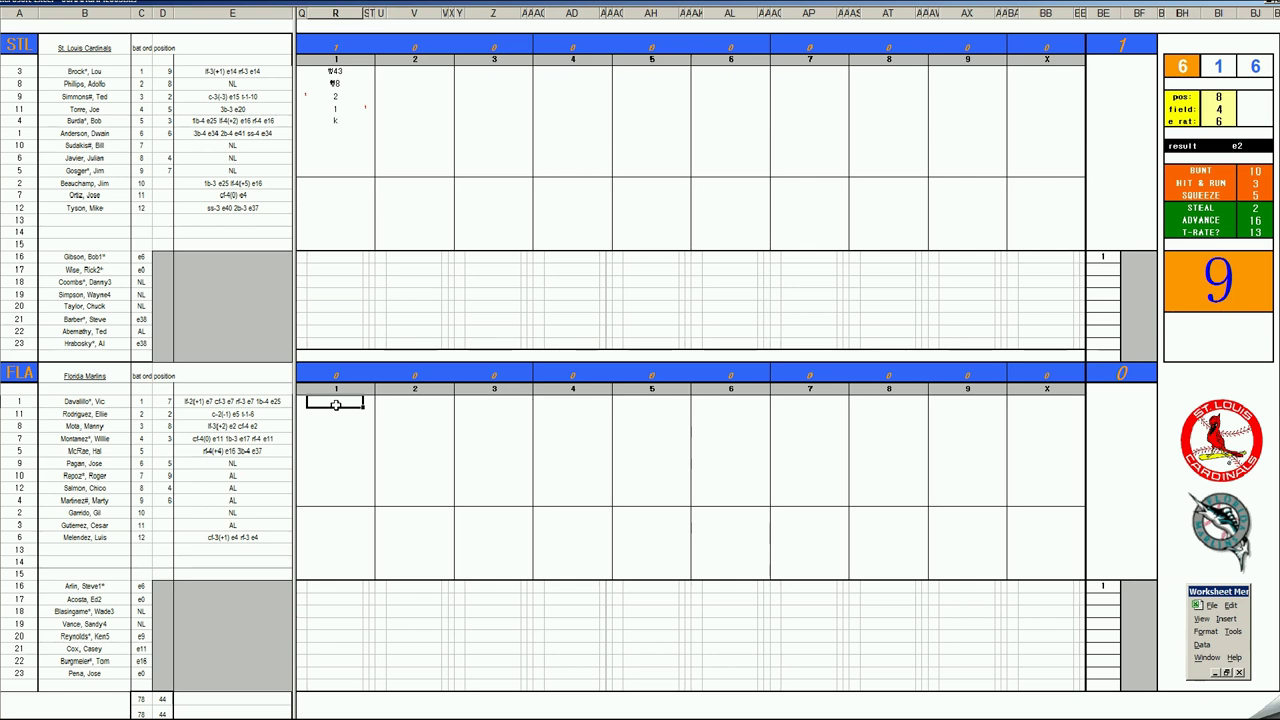
text(k)
key(Return)
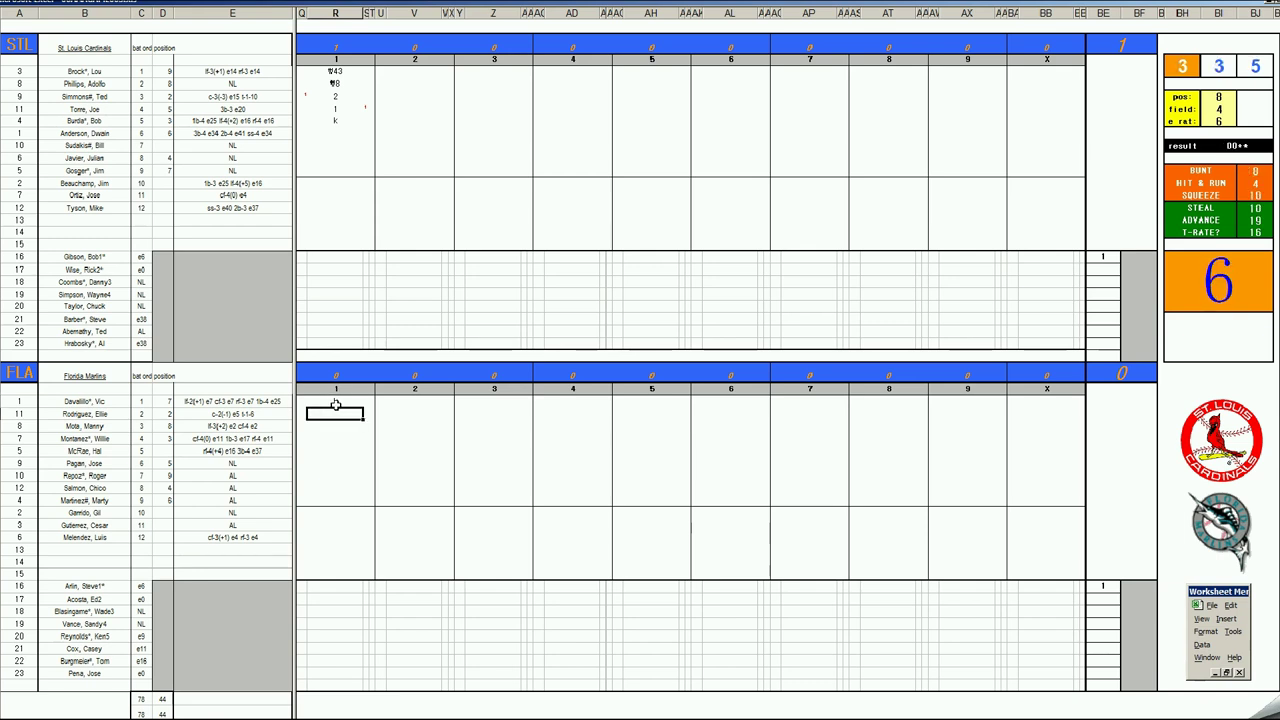
text(w63)
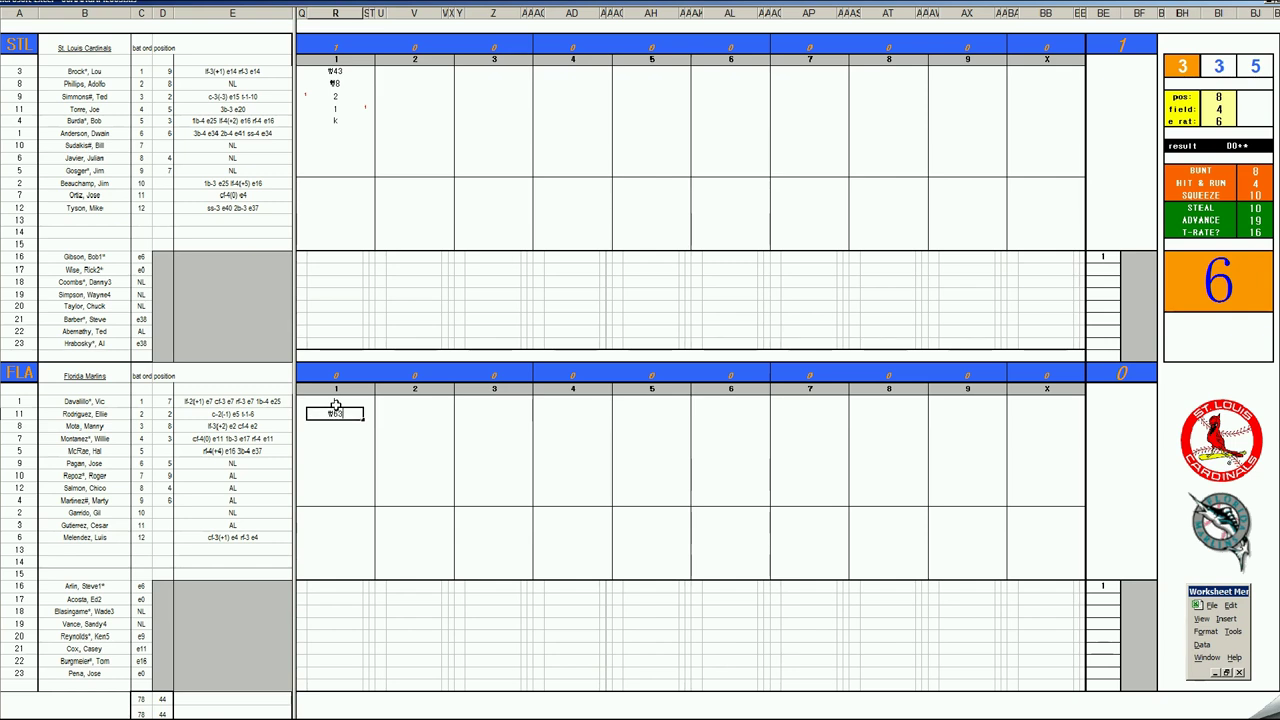
key(Return)
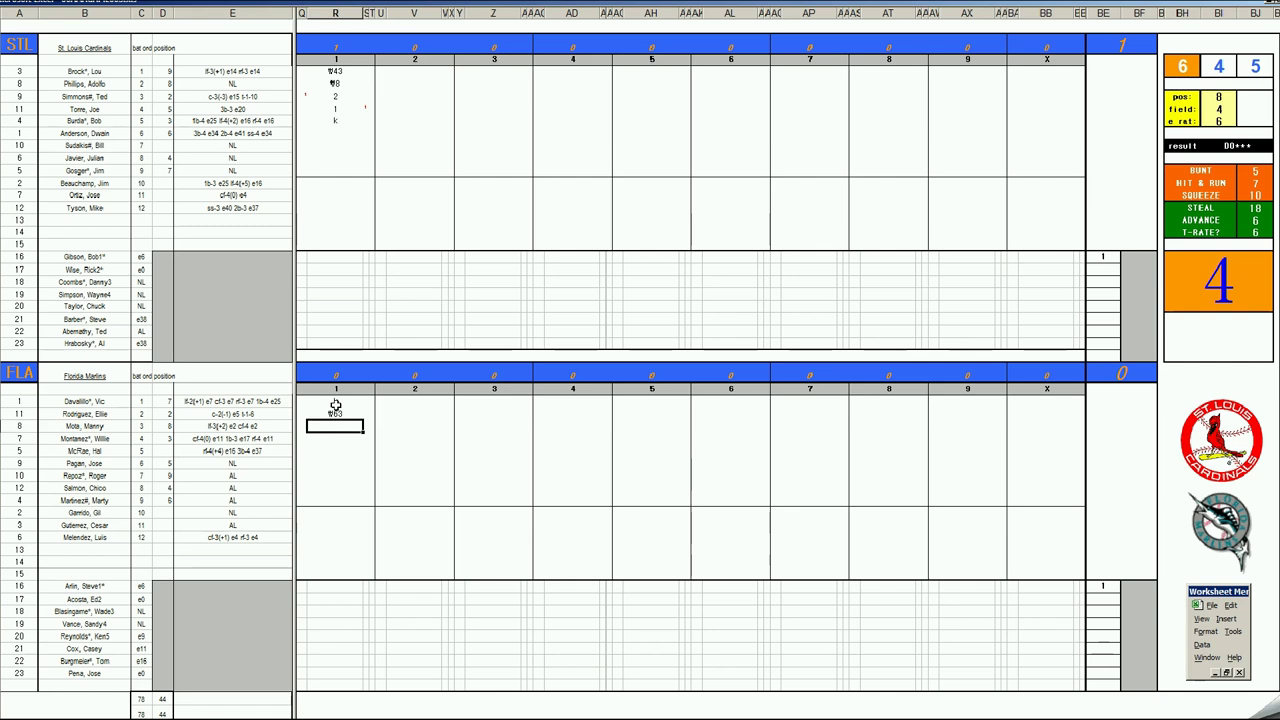
Finish the Marlins' first inning with w8, then enter 1, 8, ψ643, 8 and y36 for the Cardinals' second.
text(w8)
click(396, 133)
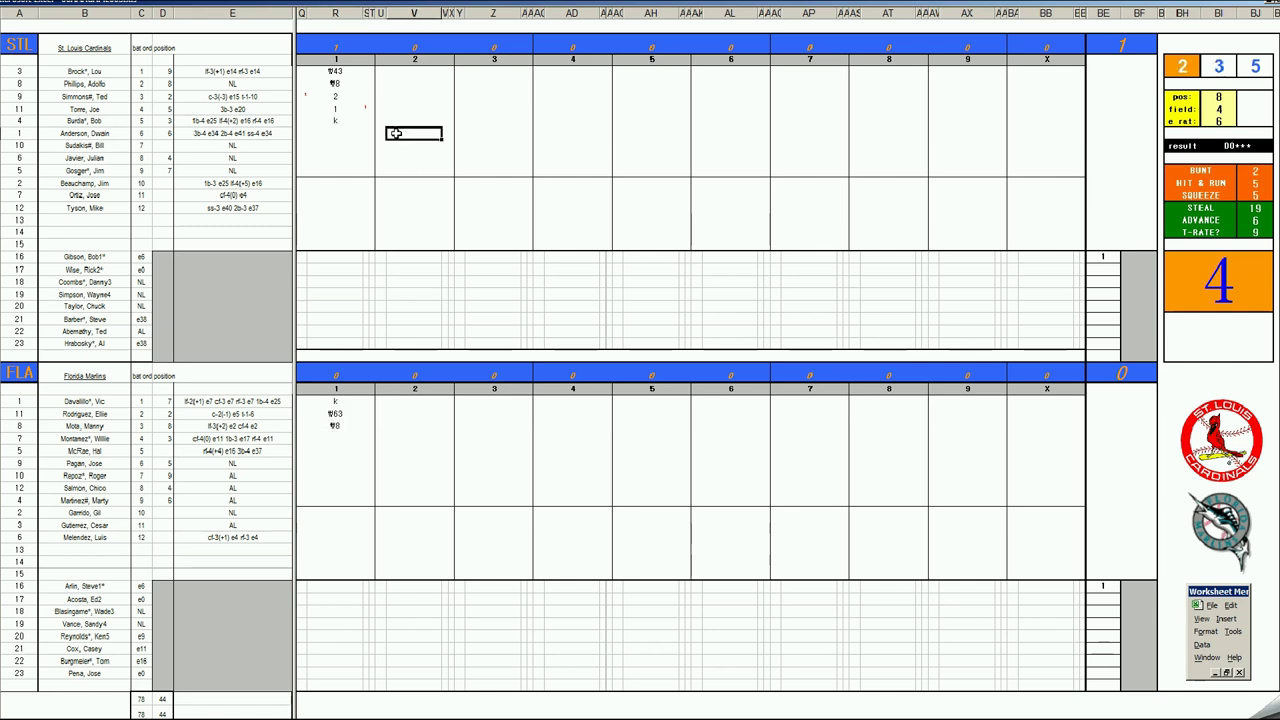
key(F9)
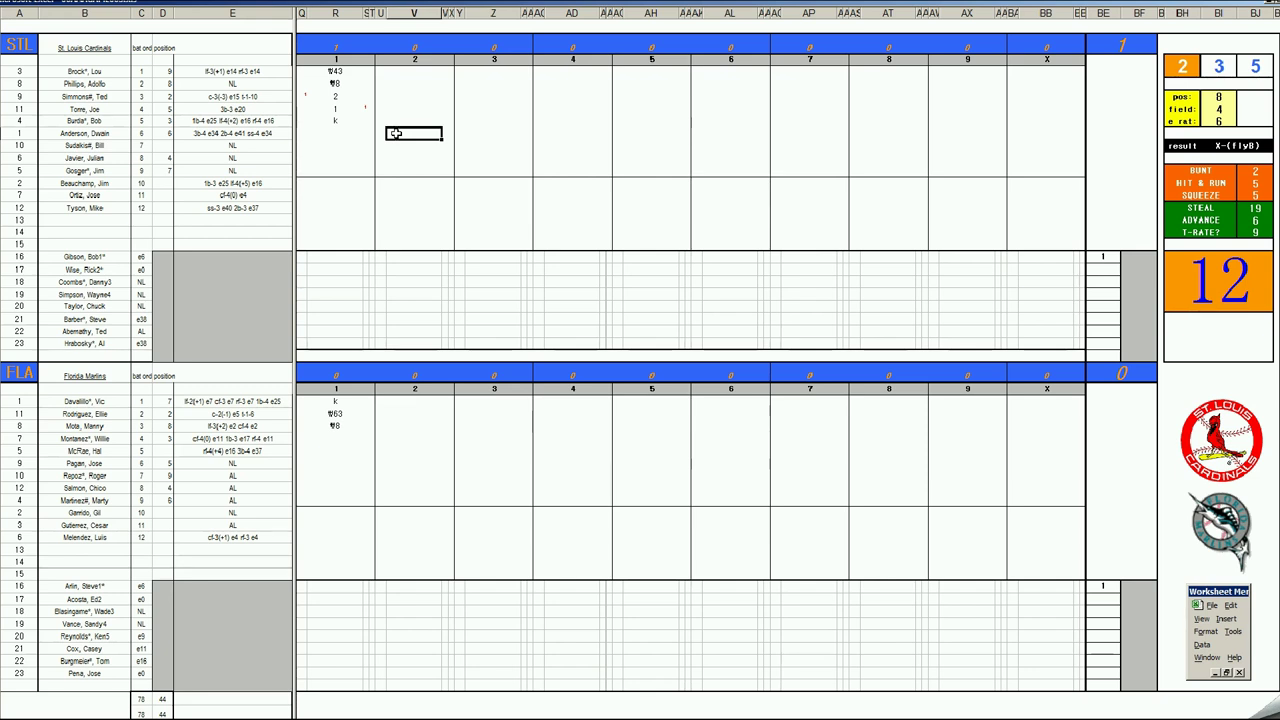
text(1)
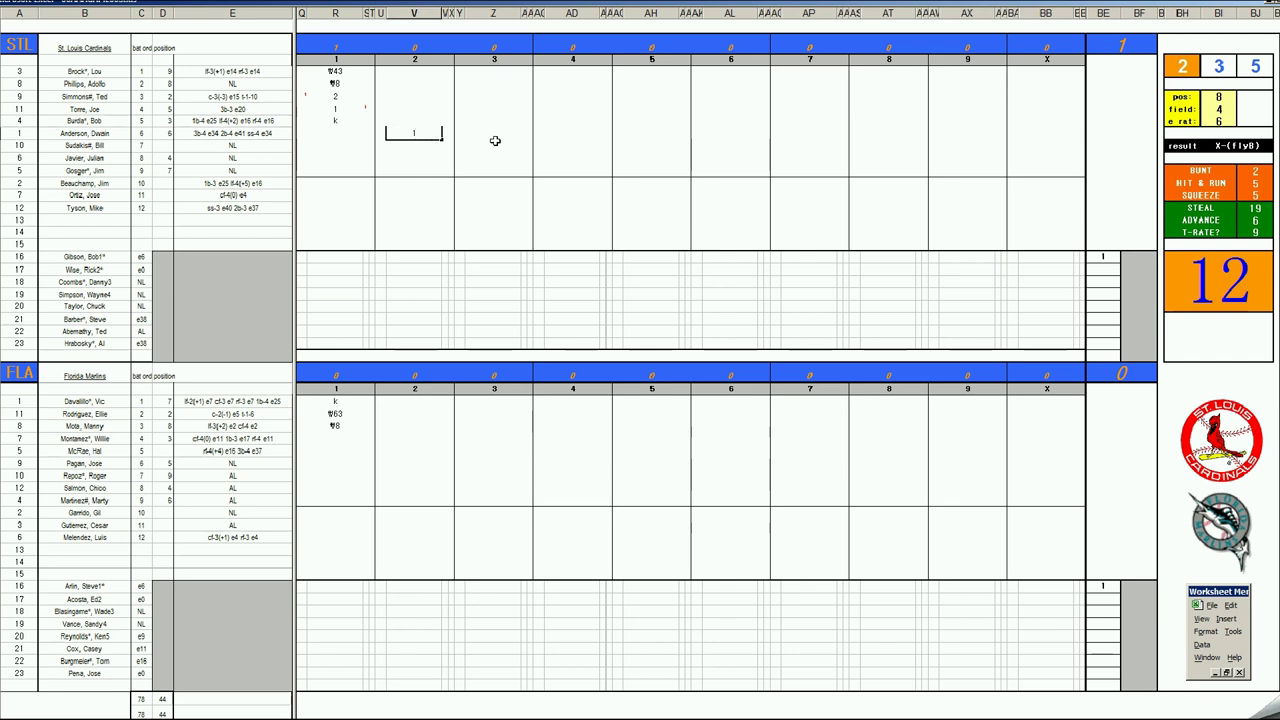
key(Return)
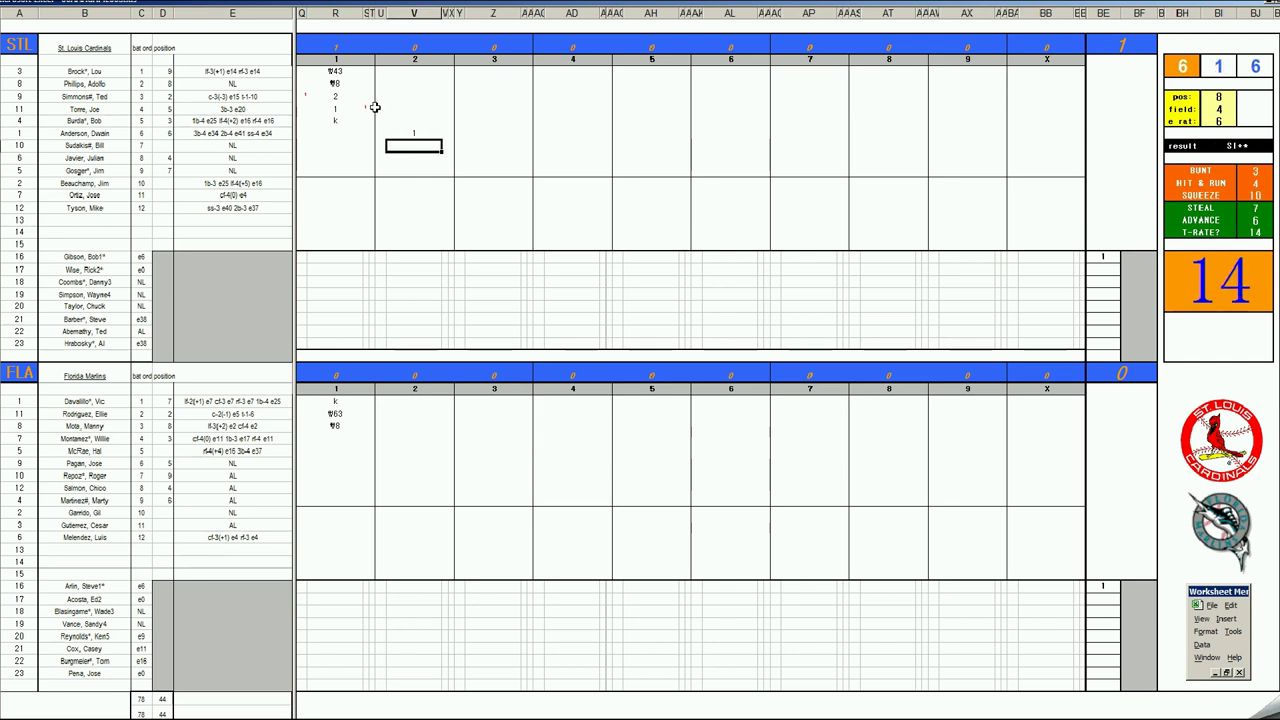
text(8)
key(Return)
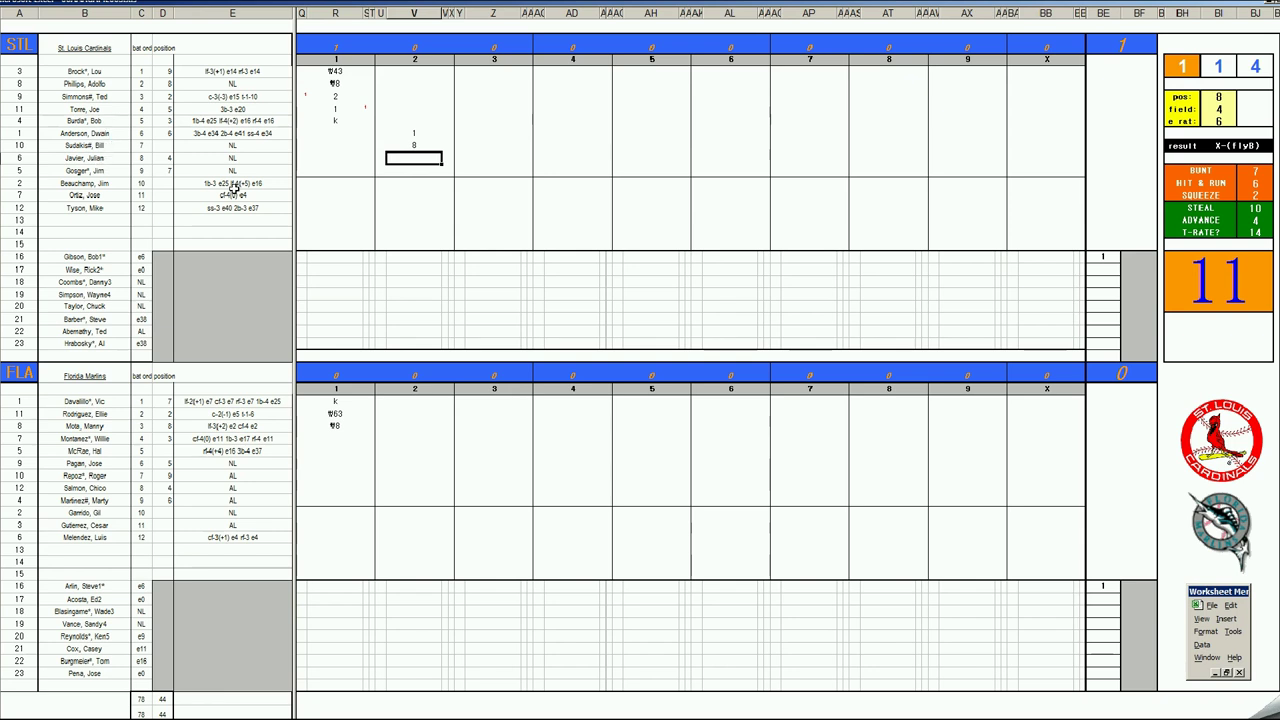
text(ψ643)
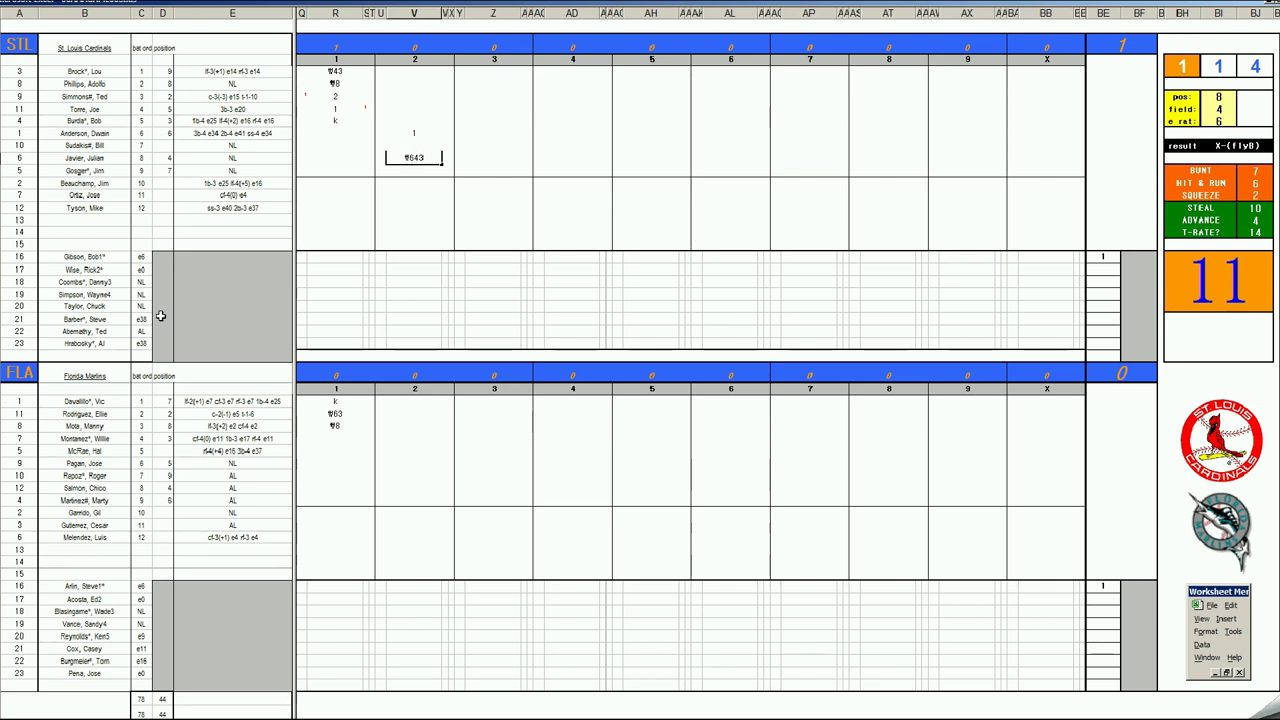
key(Return)
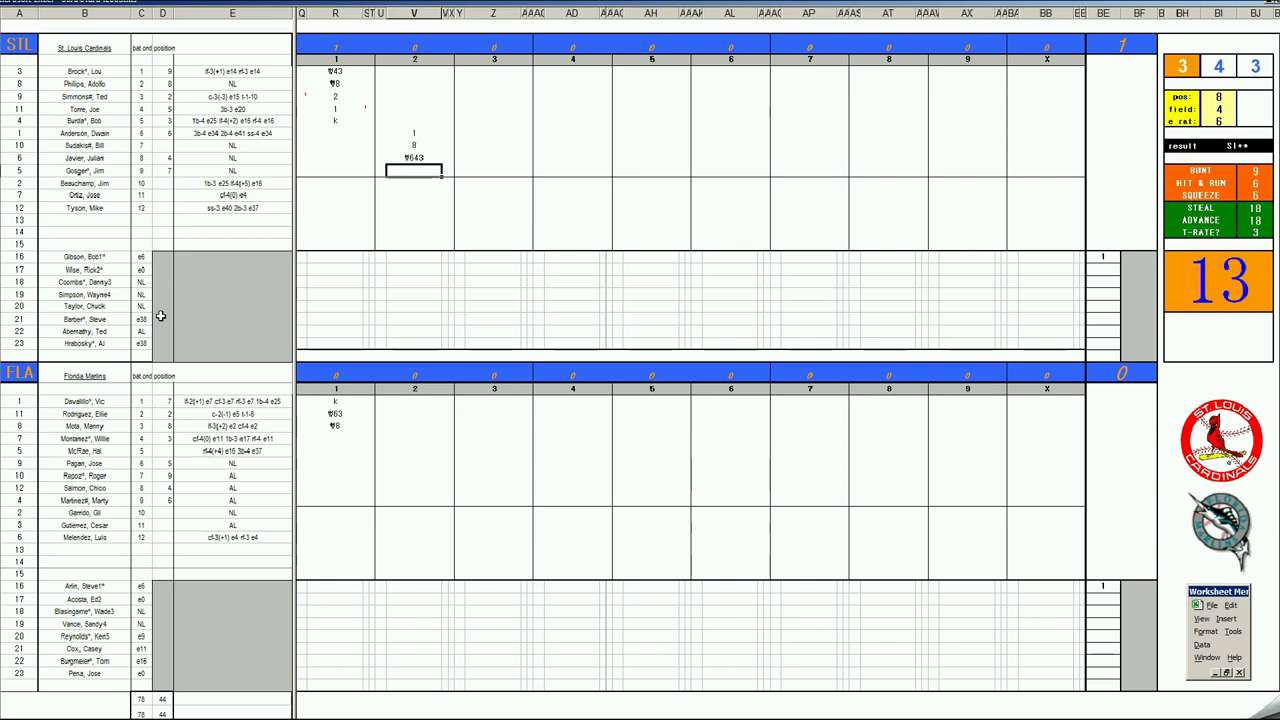
text(8)
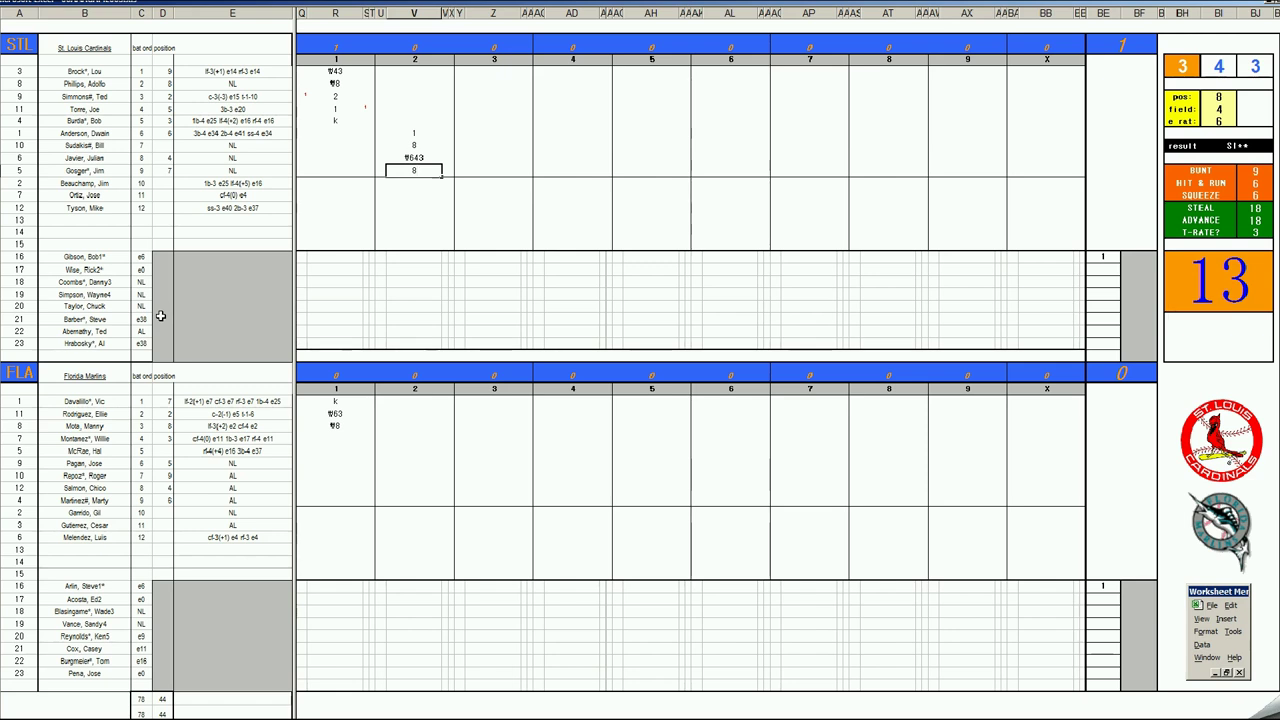
key(Return)
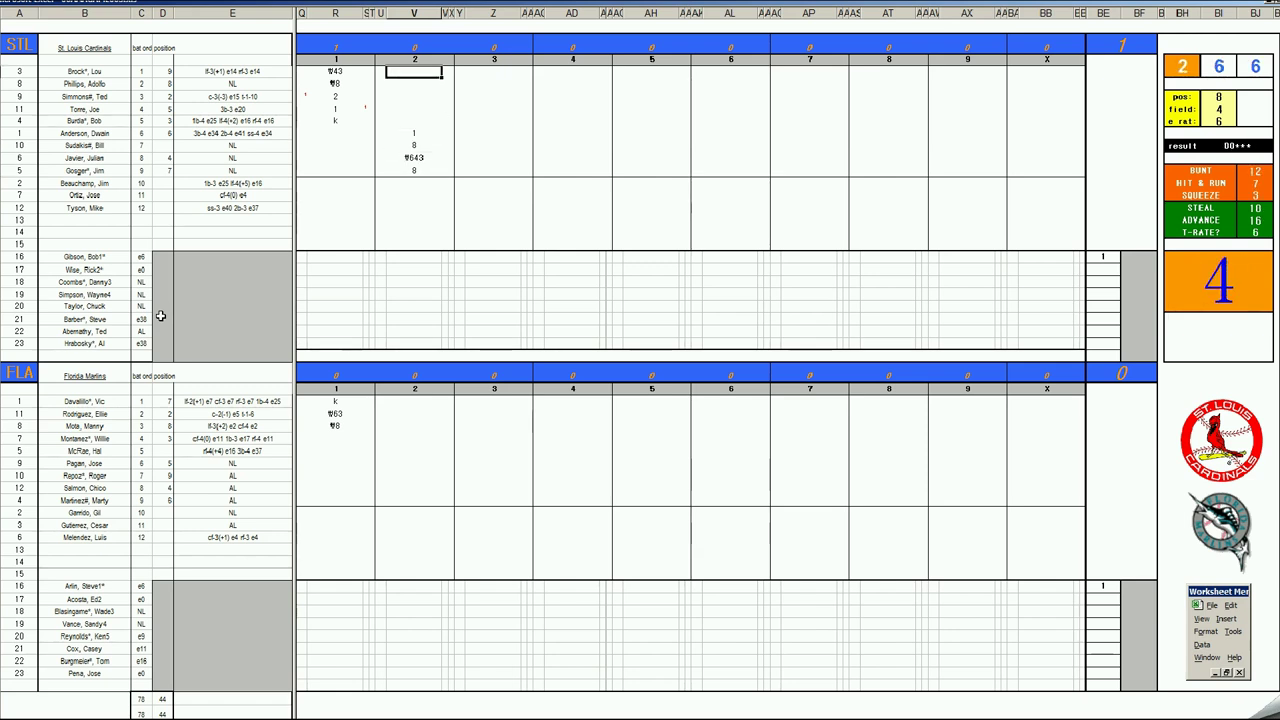
text(y36)
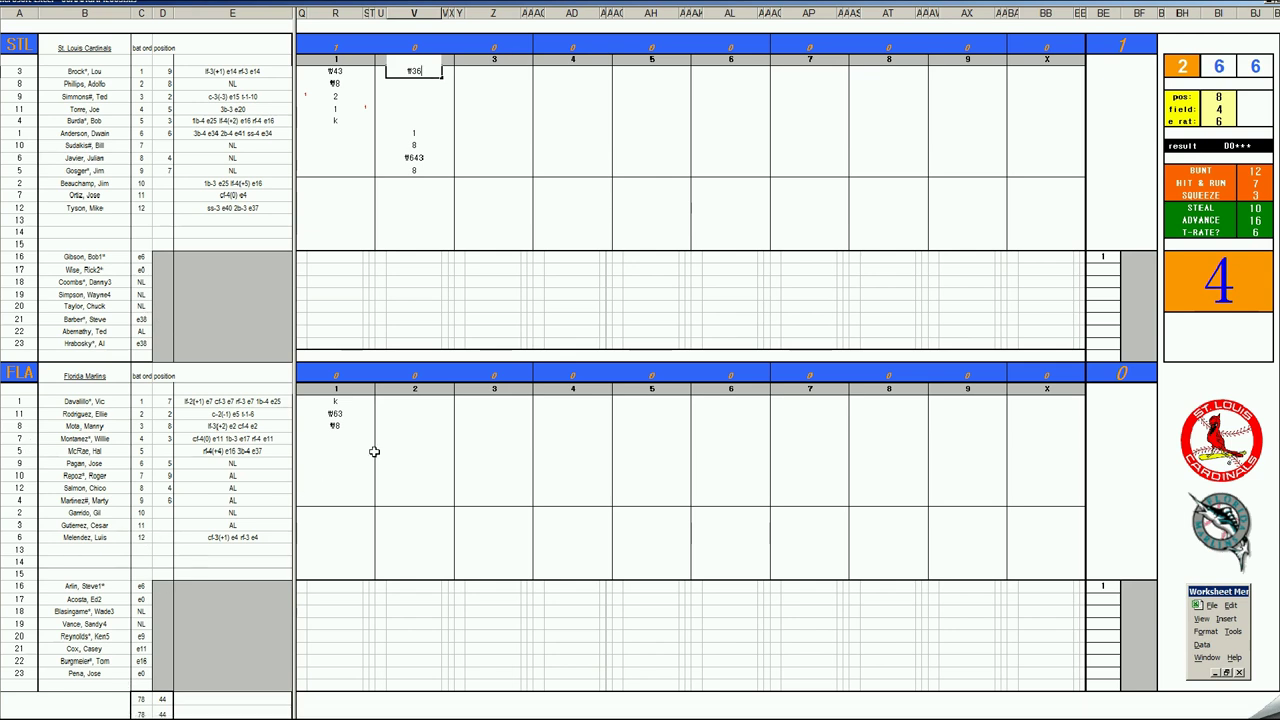
Enter back-to-back strikeouts, k and k, in the Marlins' inning-2 column.
click(405, 438)
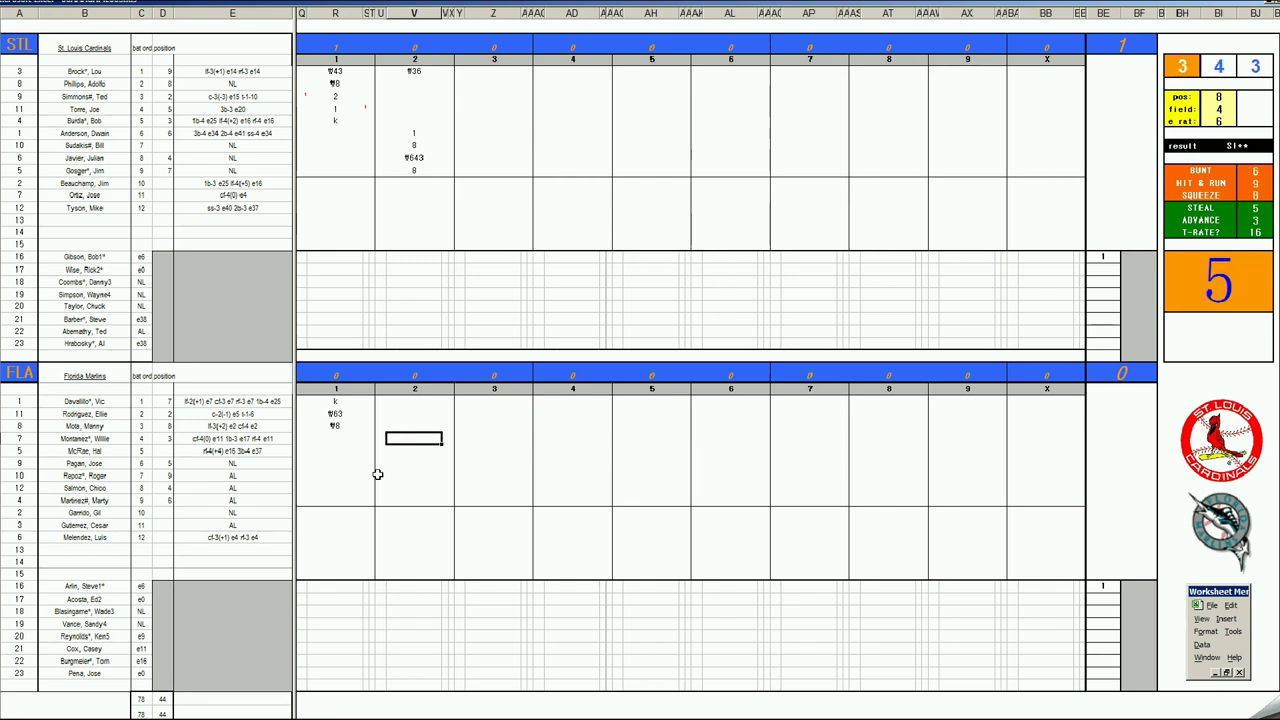
text(k)
key(Return)
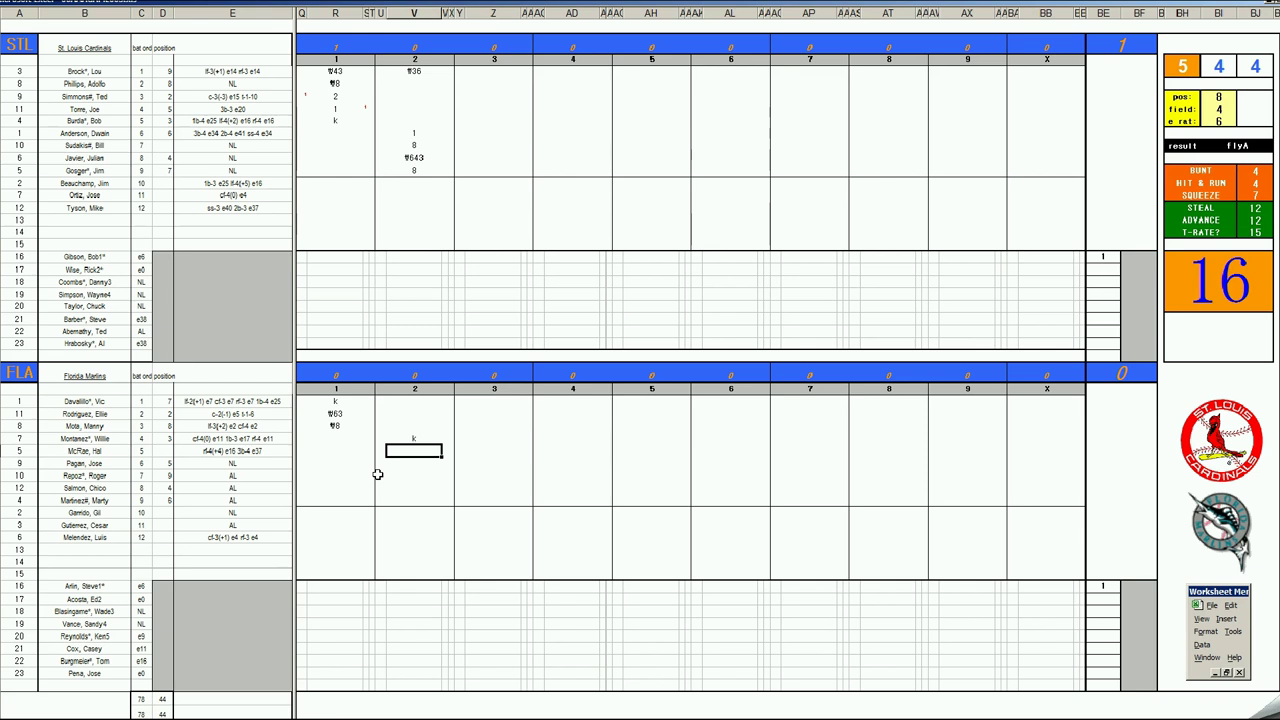
text(k)
key(Return)
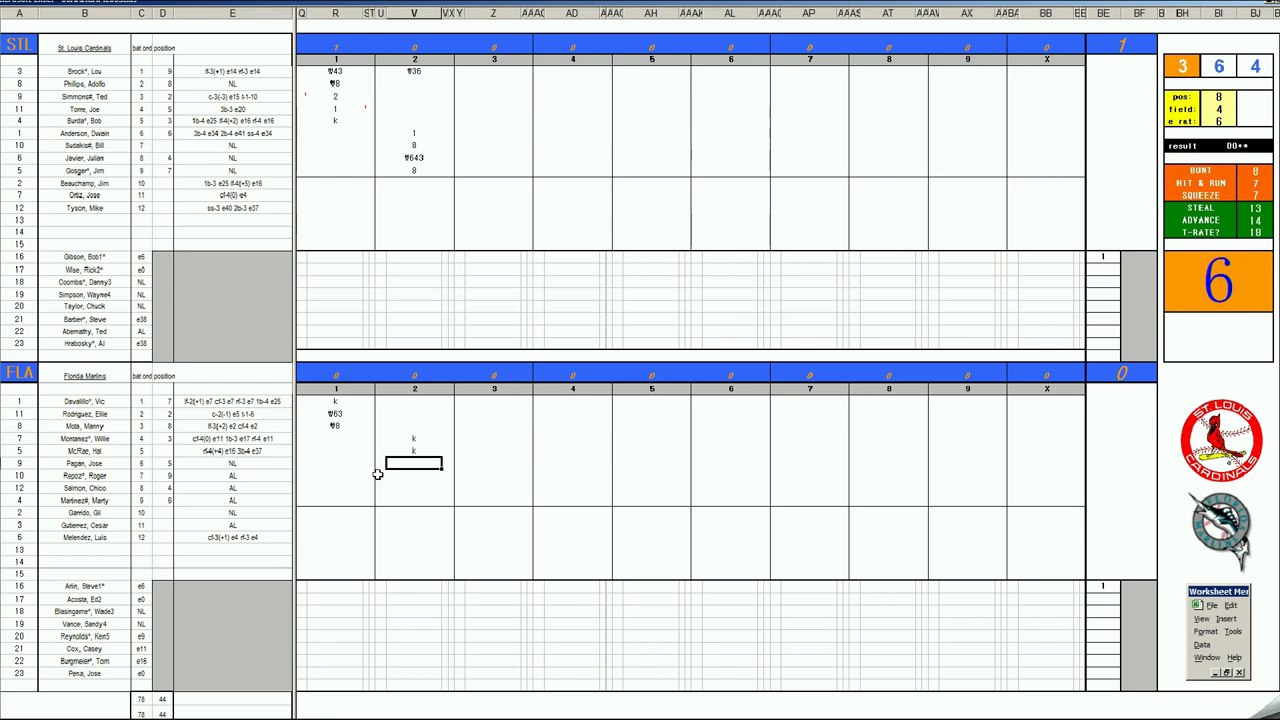
Finish Florida's inning 2 with f63, then enter 8, #33 and 1 for the Cardinals' inning 3.
text(f63)
click(481, 82)
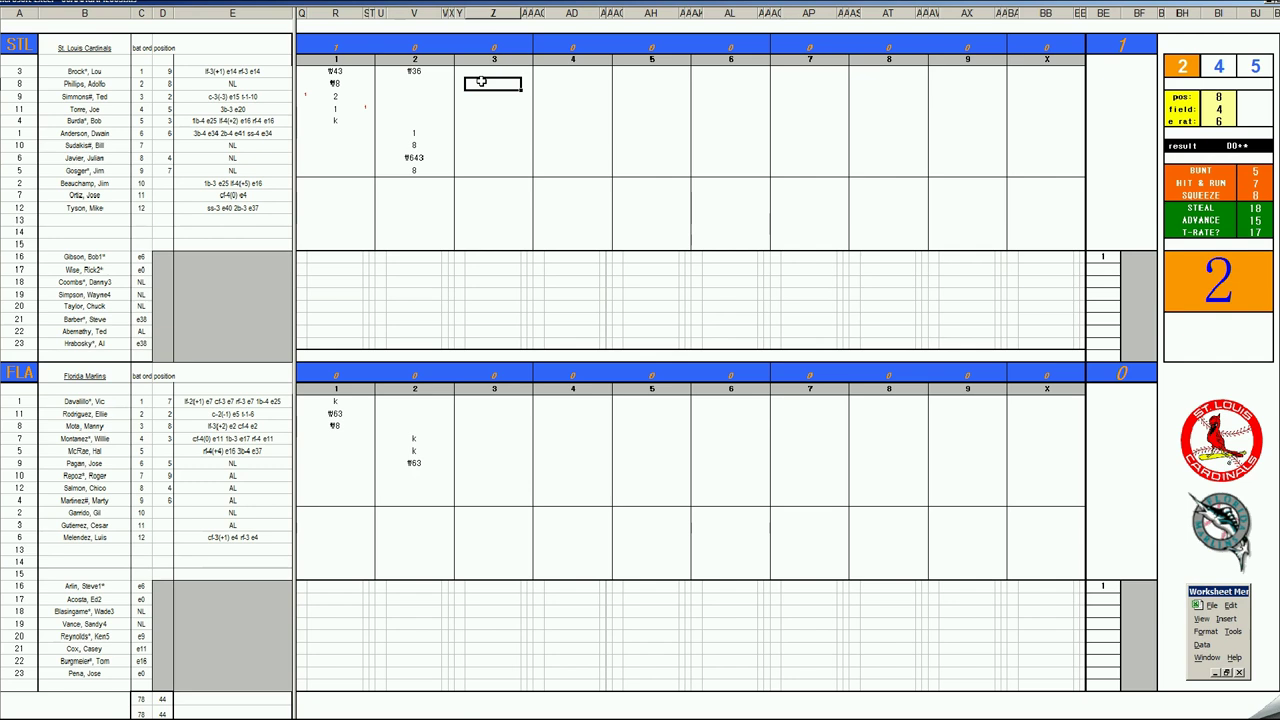
text(8)
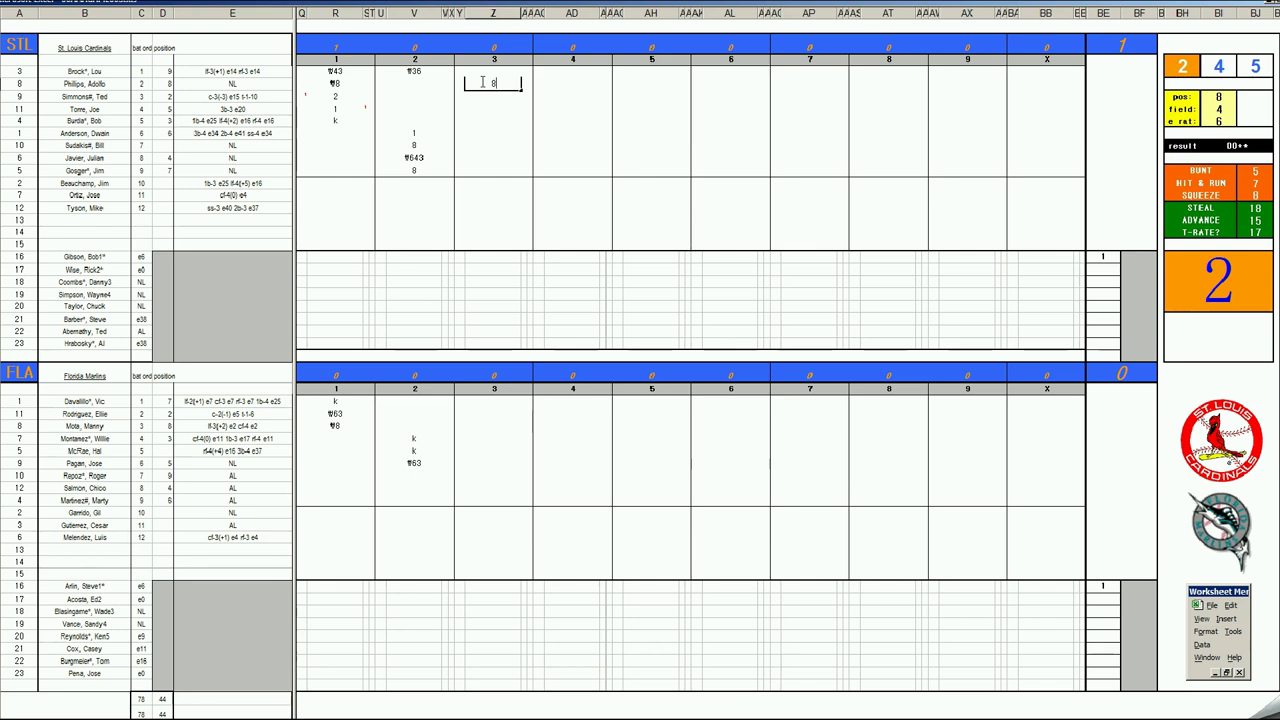
key(Return)
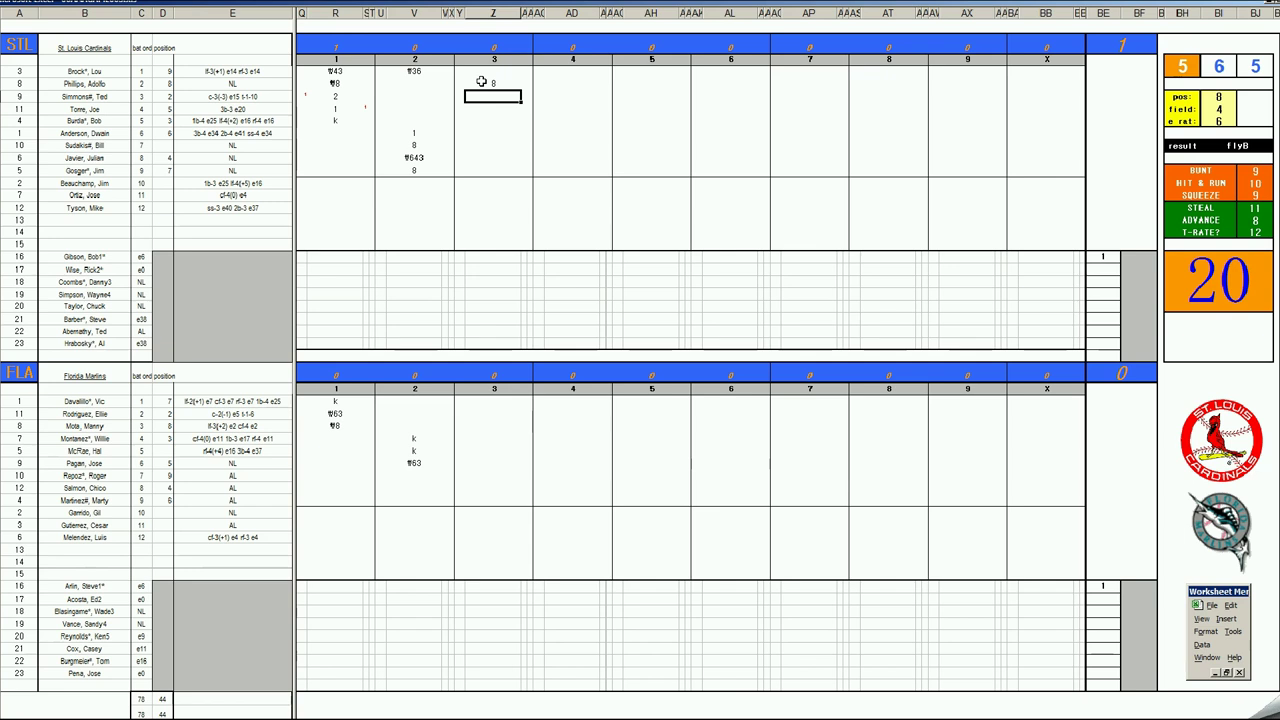
text(#33)
key(Return)
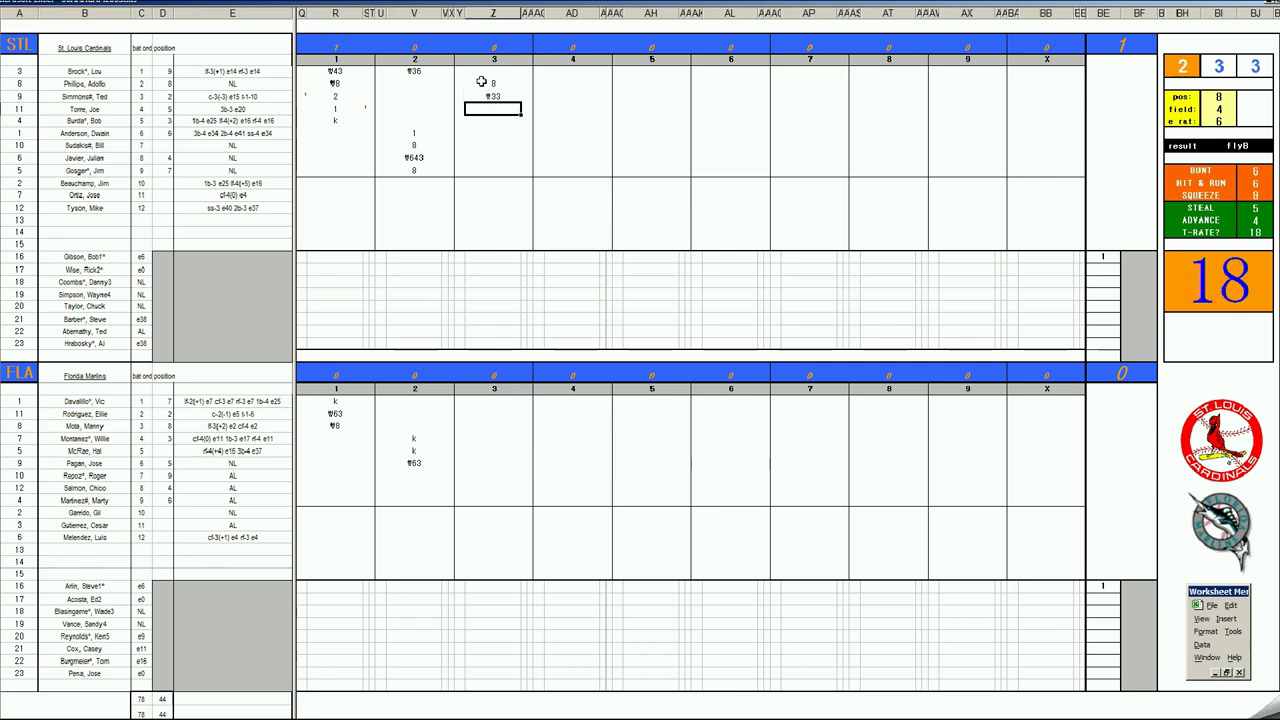
text(1)
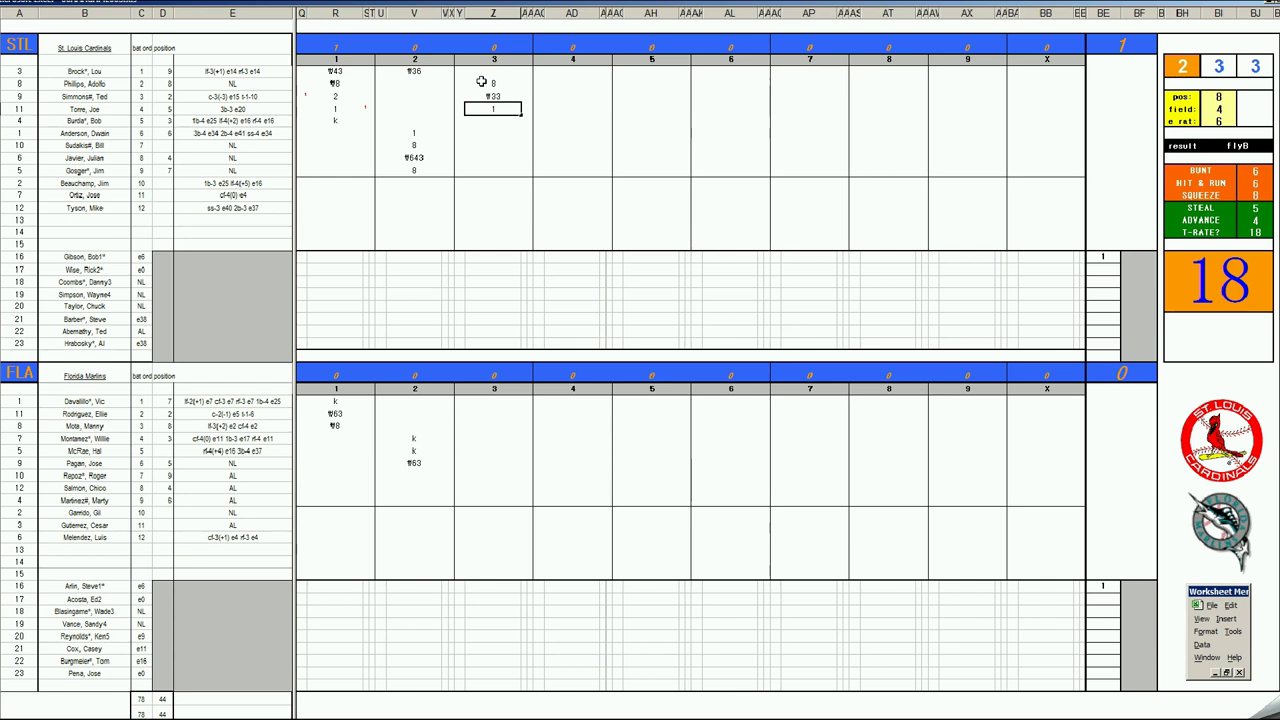
key(Return)
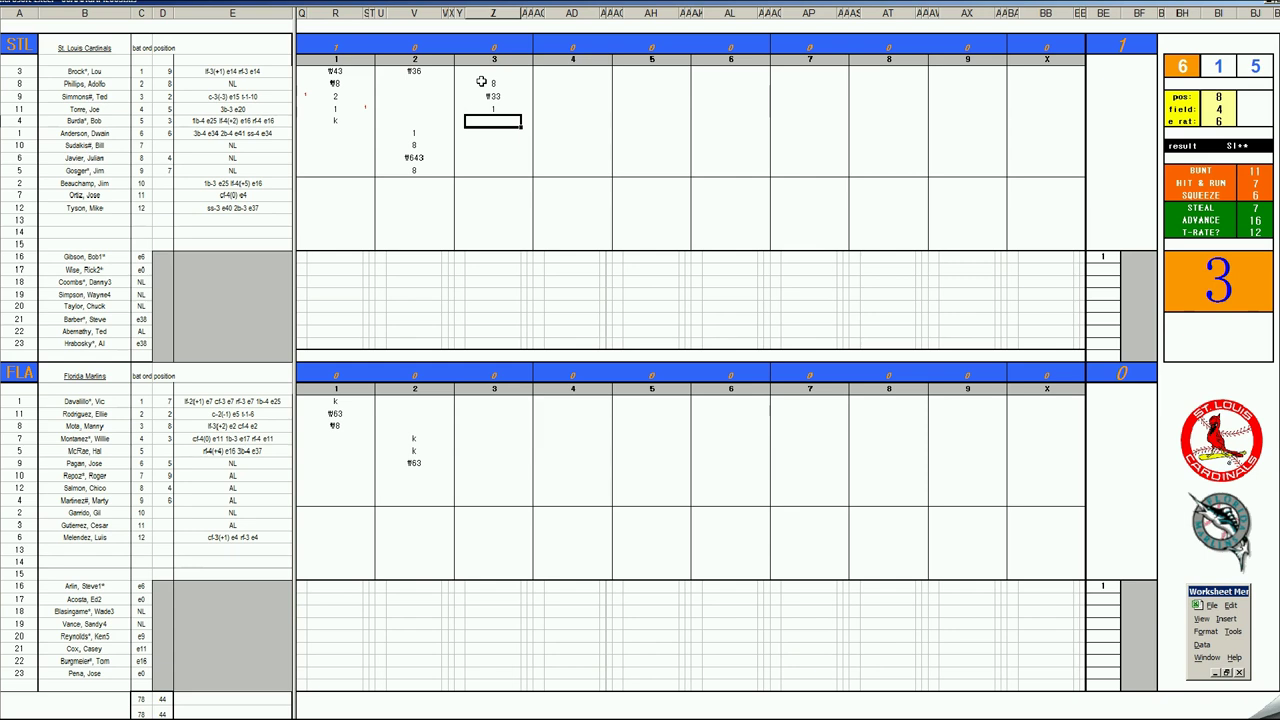
Mark r in inning 3's lower section and enter 1 and \9 for the last Cardinals batters.
key(Down)
key(Down)
key(Down)
key(Down)
key(Down)
key(Down)
key(Down)
key(Down)
key(Down)
key(Down)
key(Down)
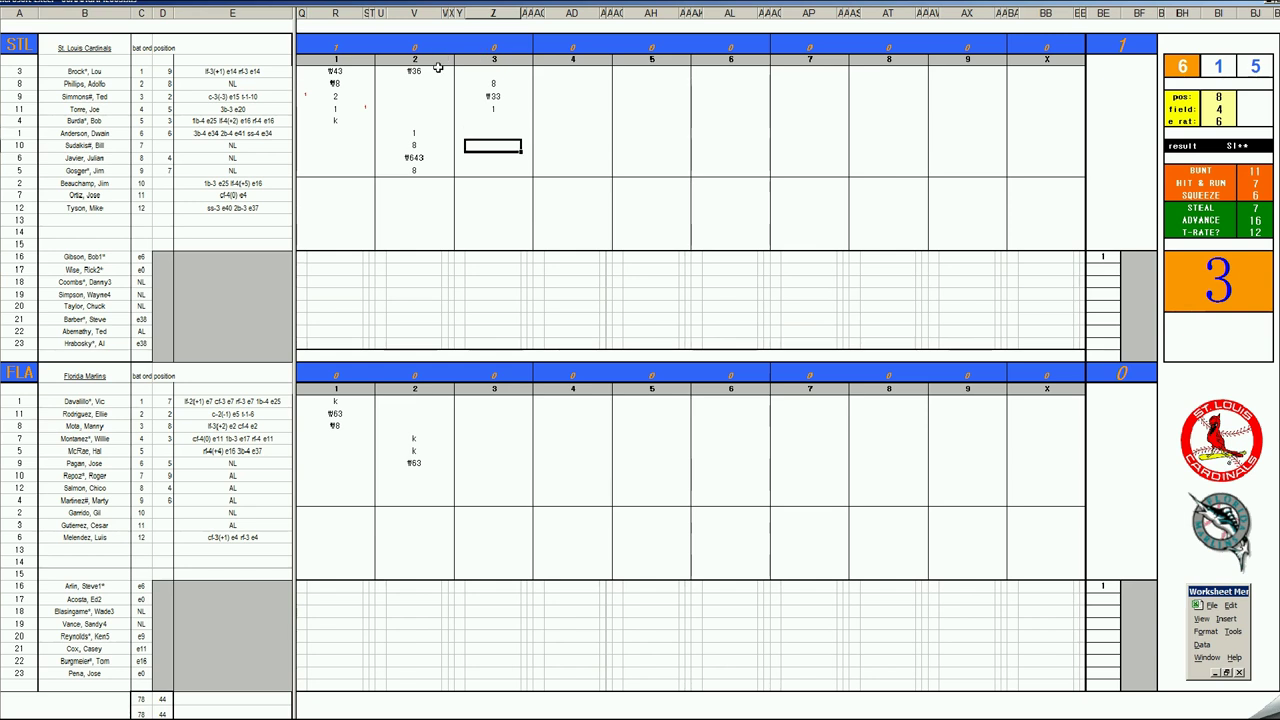
text(r)
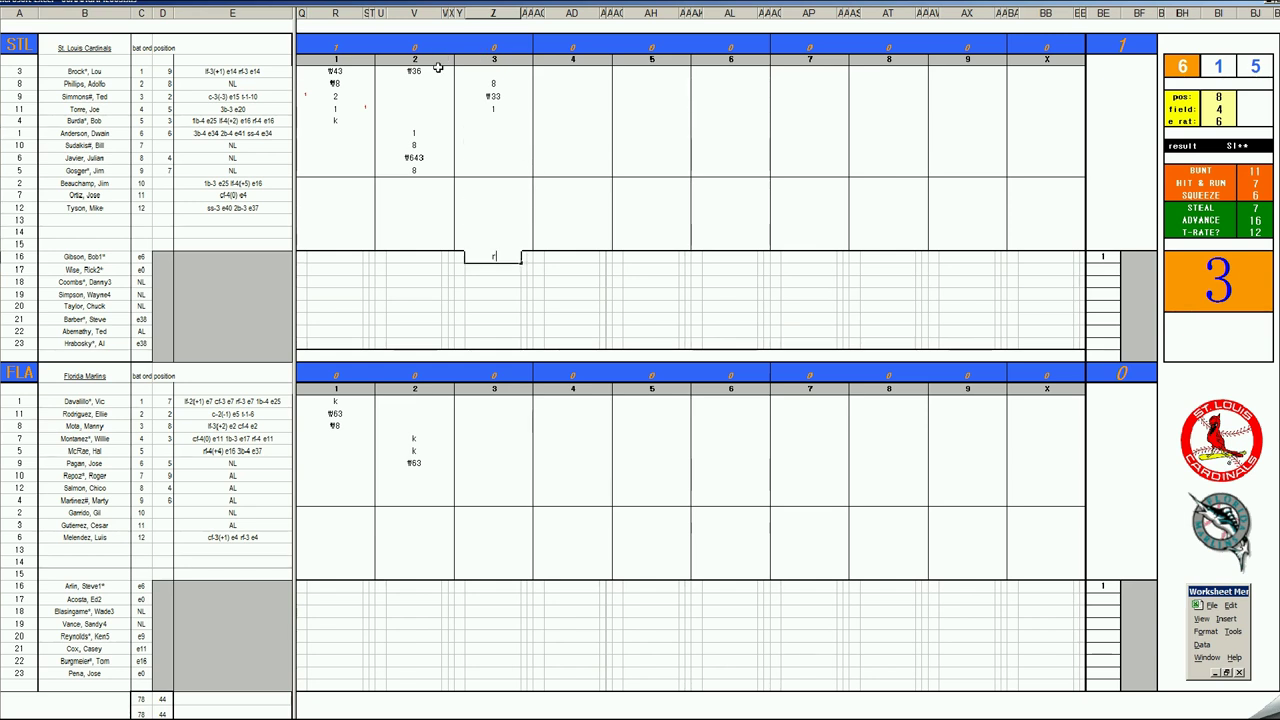
click(493, 120)
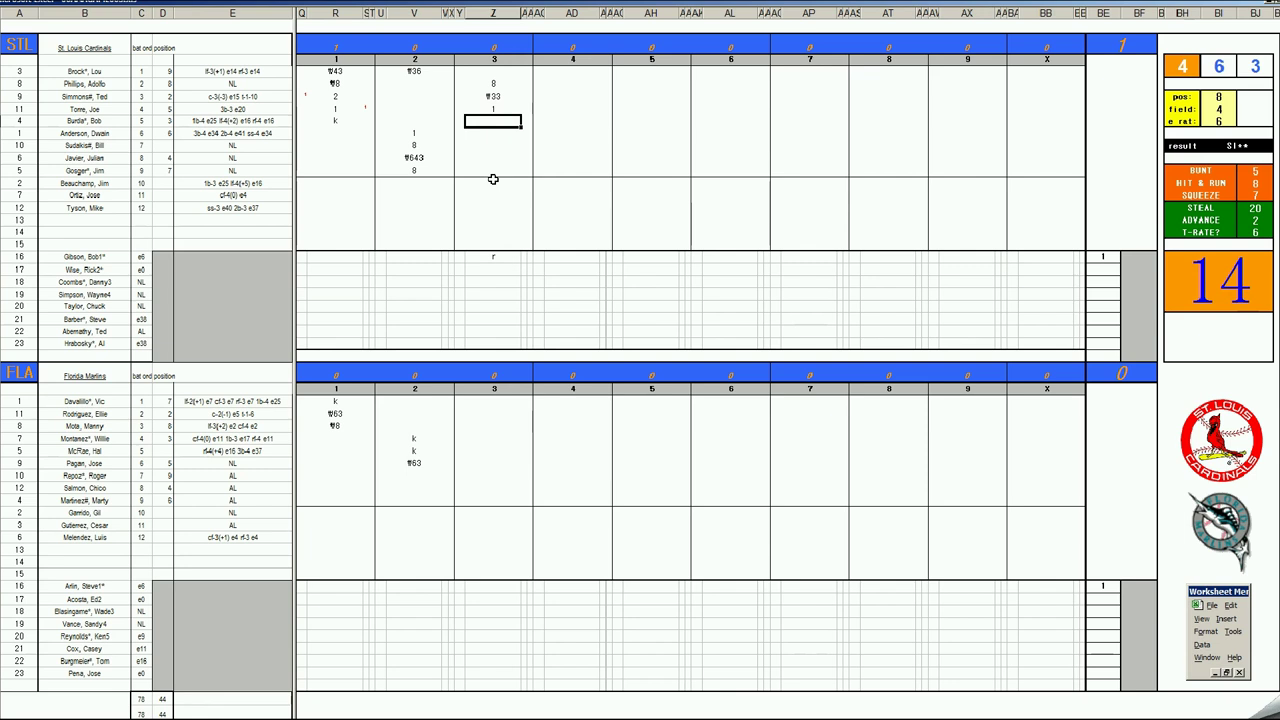
text(1)
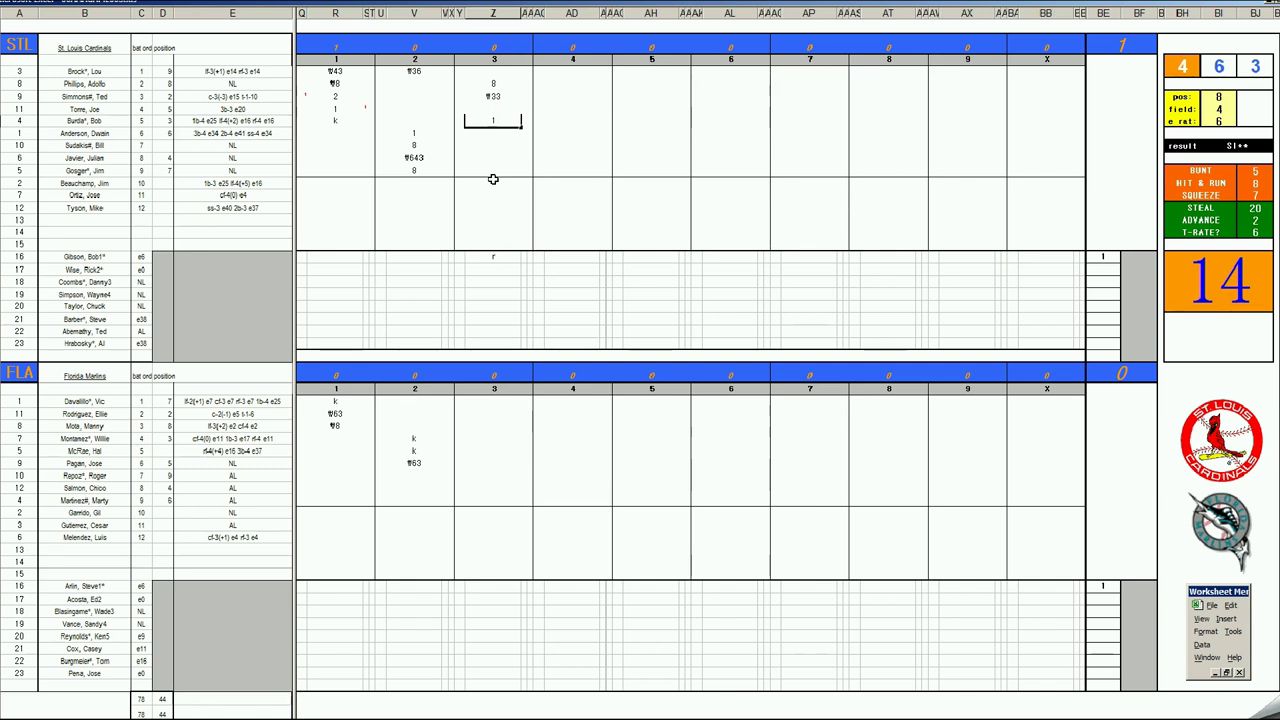
key(Return)
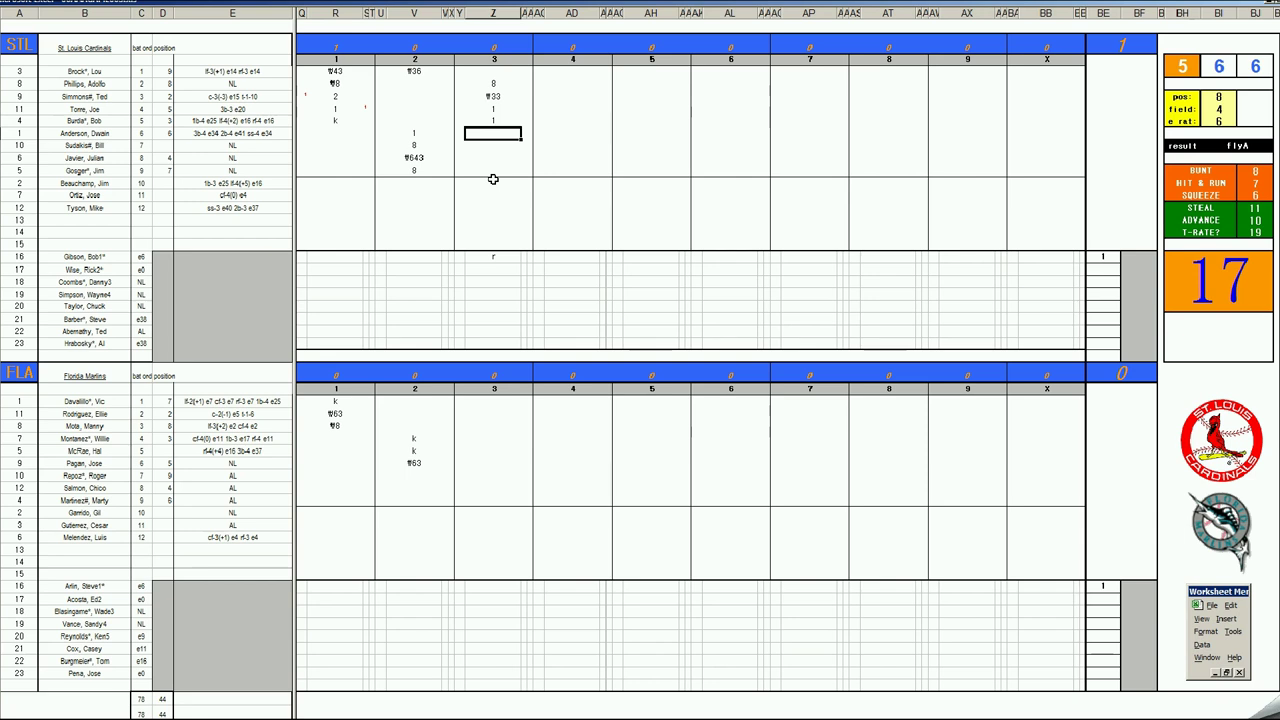
text(\9)
click(481, 471)
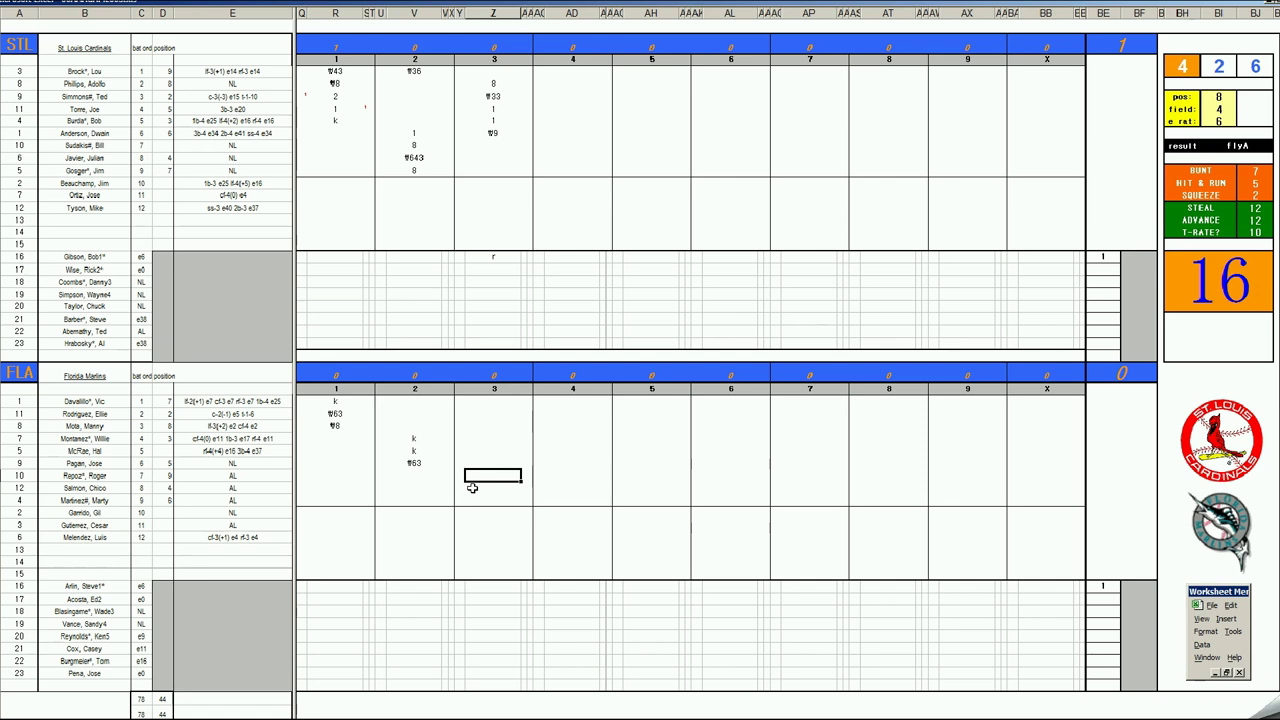
Set the panel's field to 2 and e rat to 18, then enter 43 and e4 for Florida's inning 3.
key(ctrl+r)
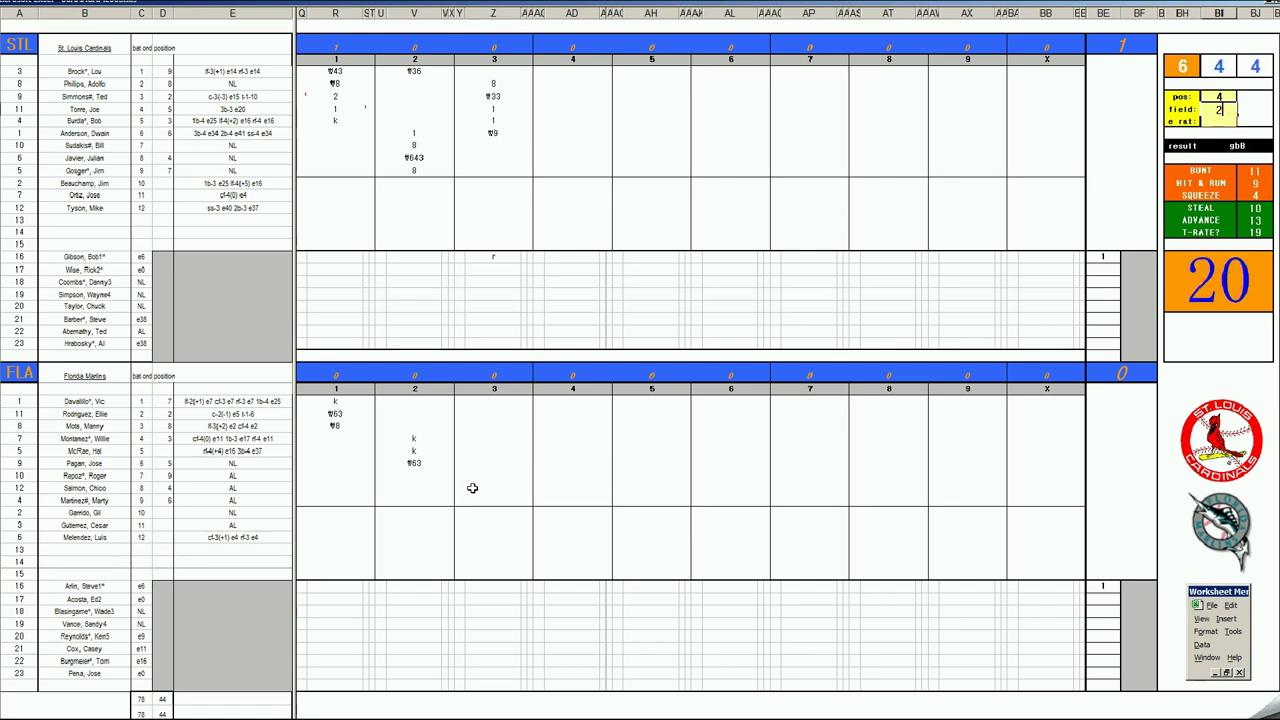
key(Return)
text(18)
key(Return)
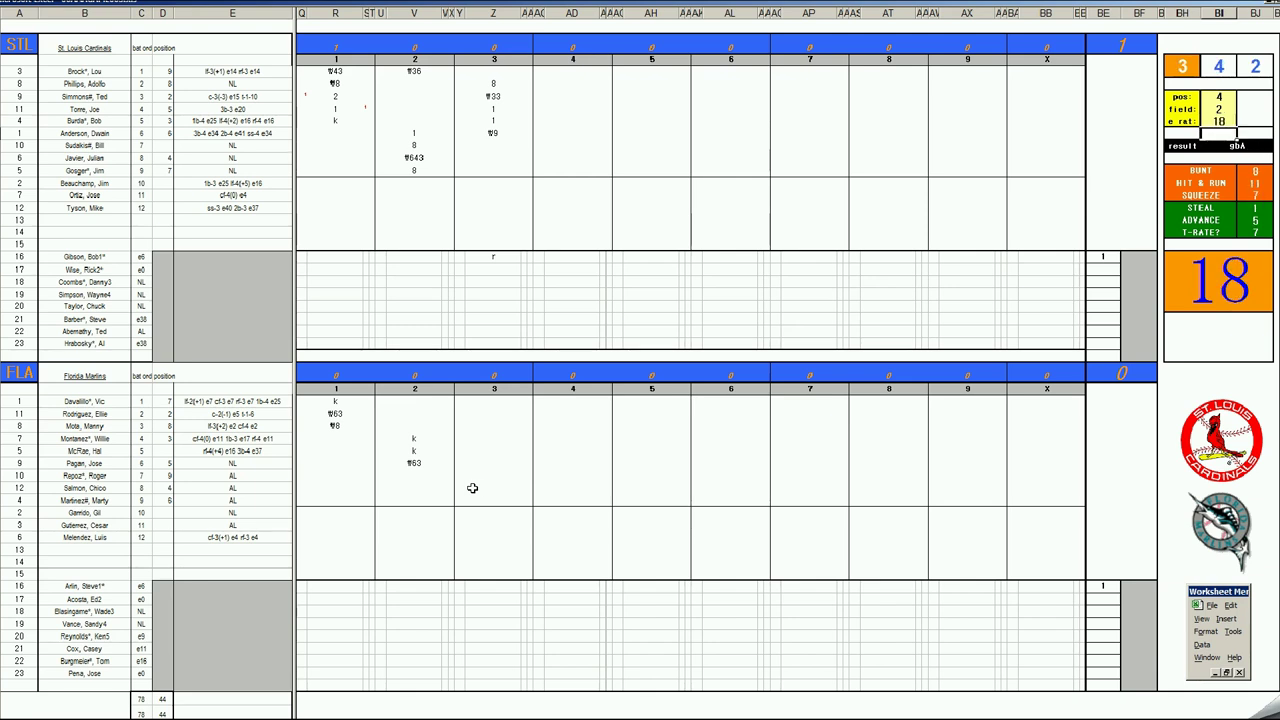
click(485, 476)
text(43)
key(Return)
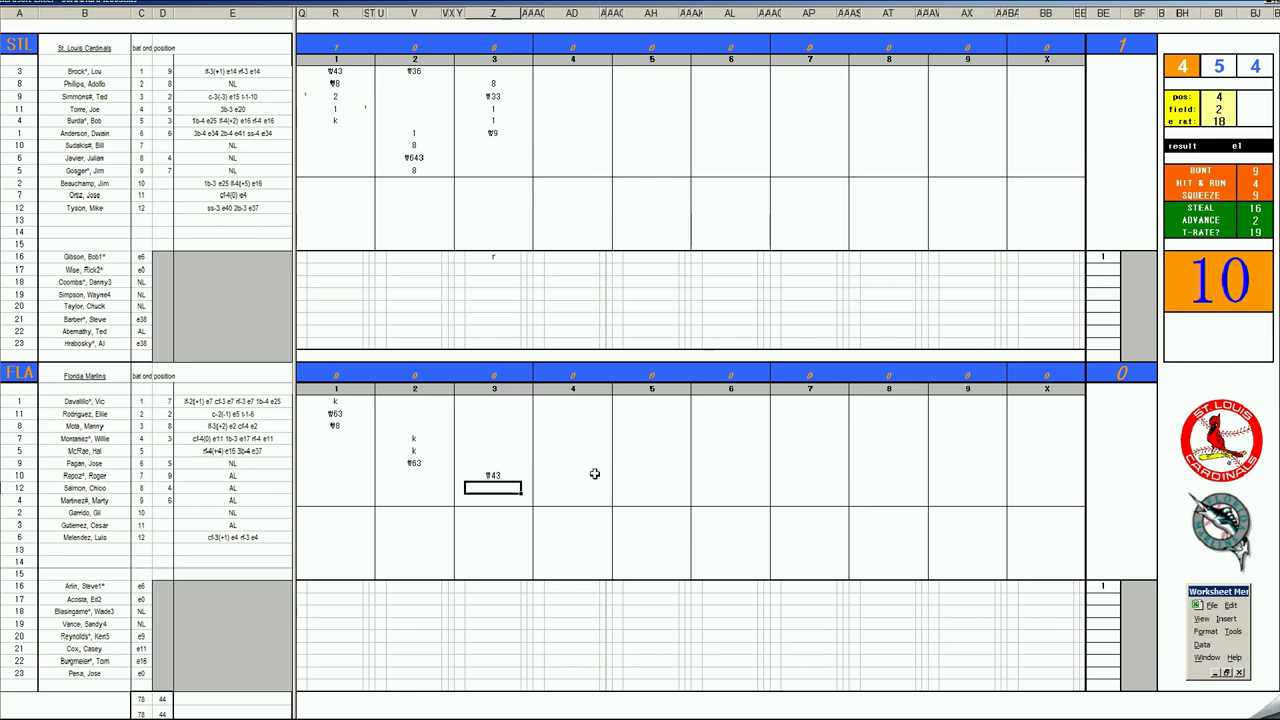
text(e4)
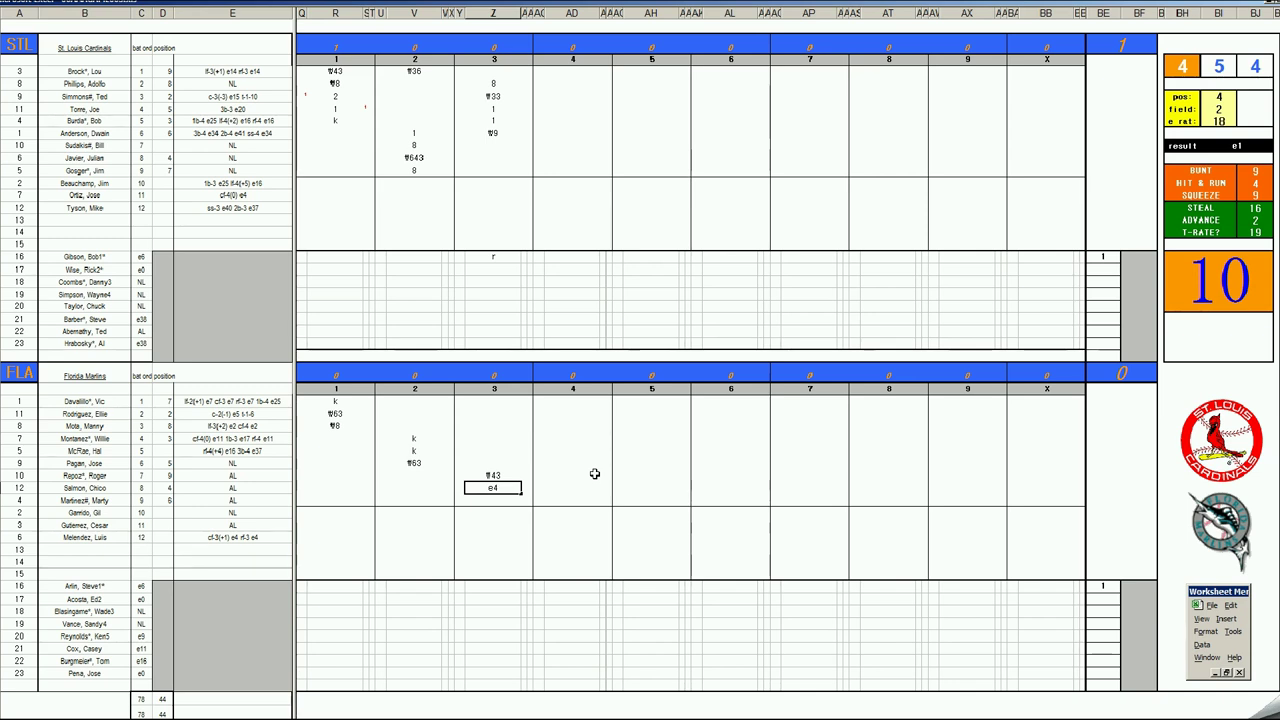
key(Return)
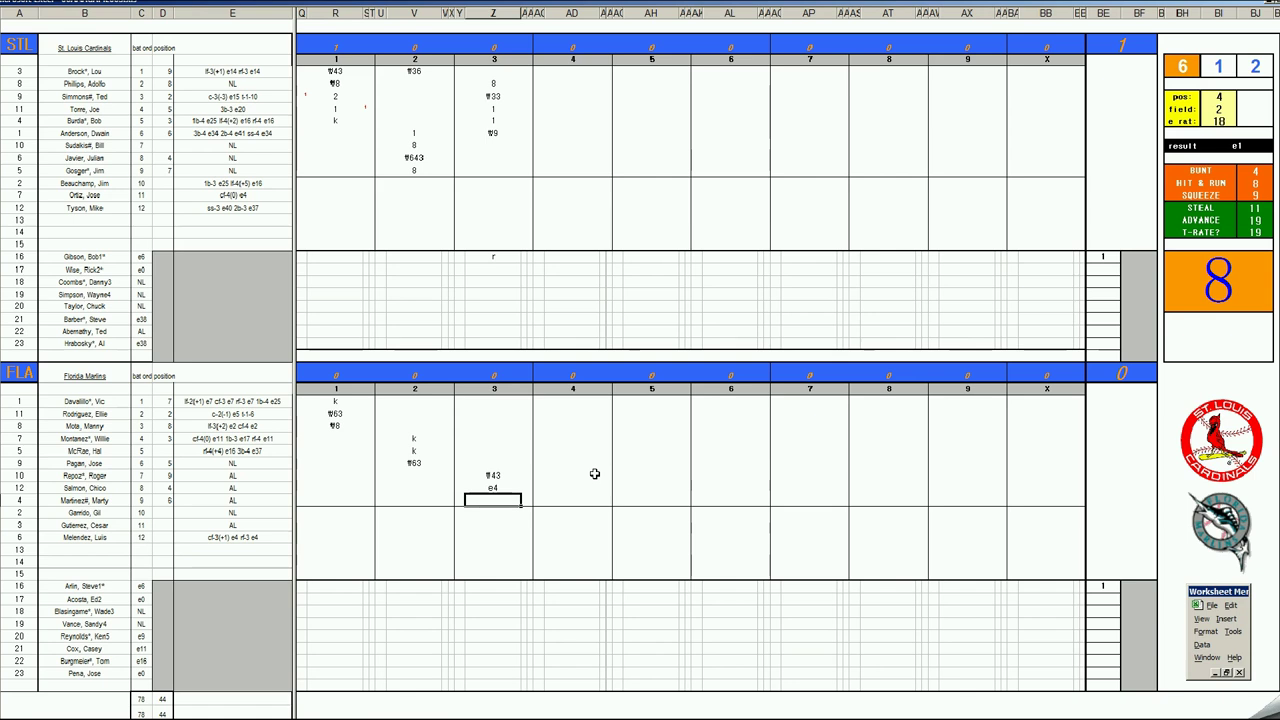
Set panel pos 1 with e rat 6 and enter #163 for the next Marlins batter.
key(ctrl+p)
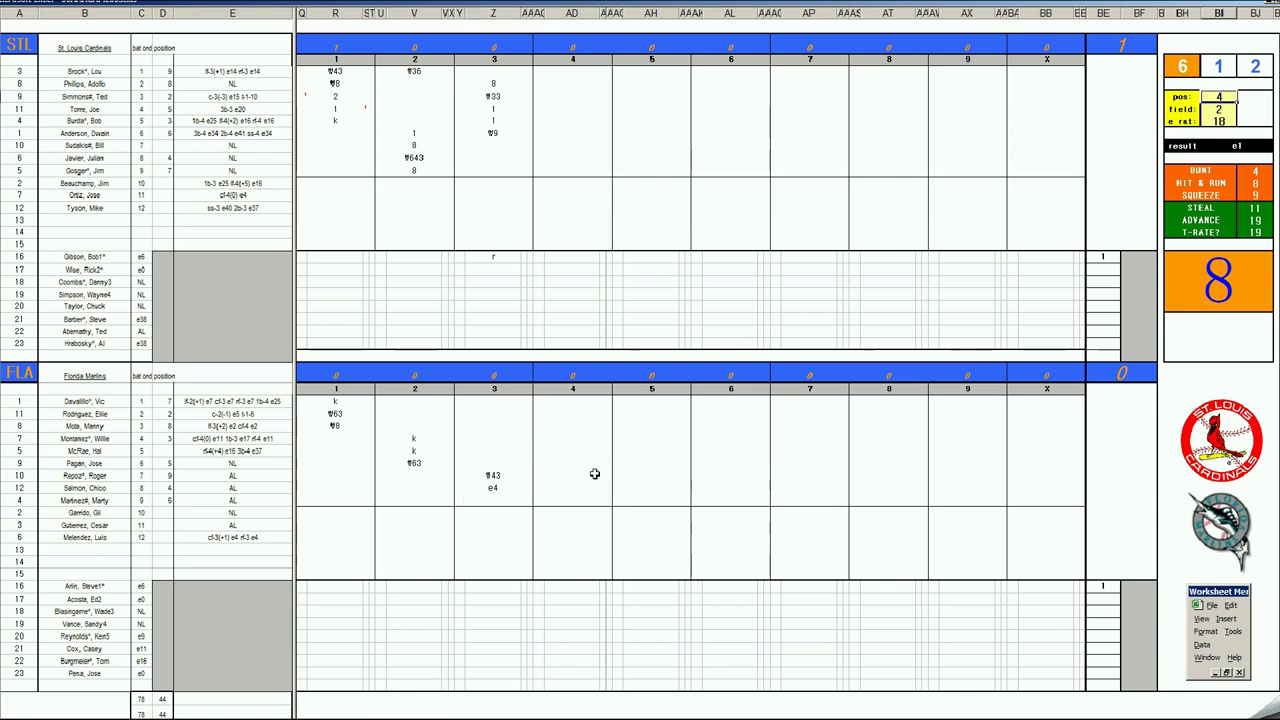
text(1)
key(Return)
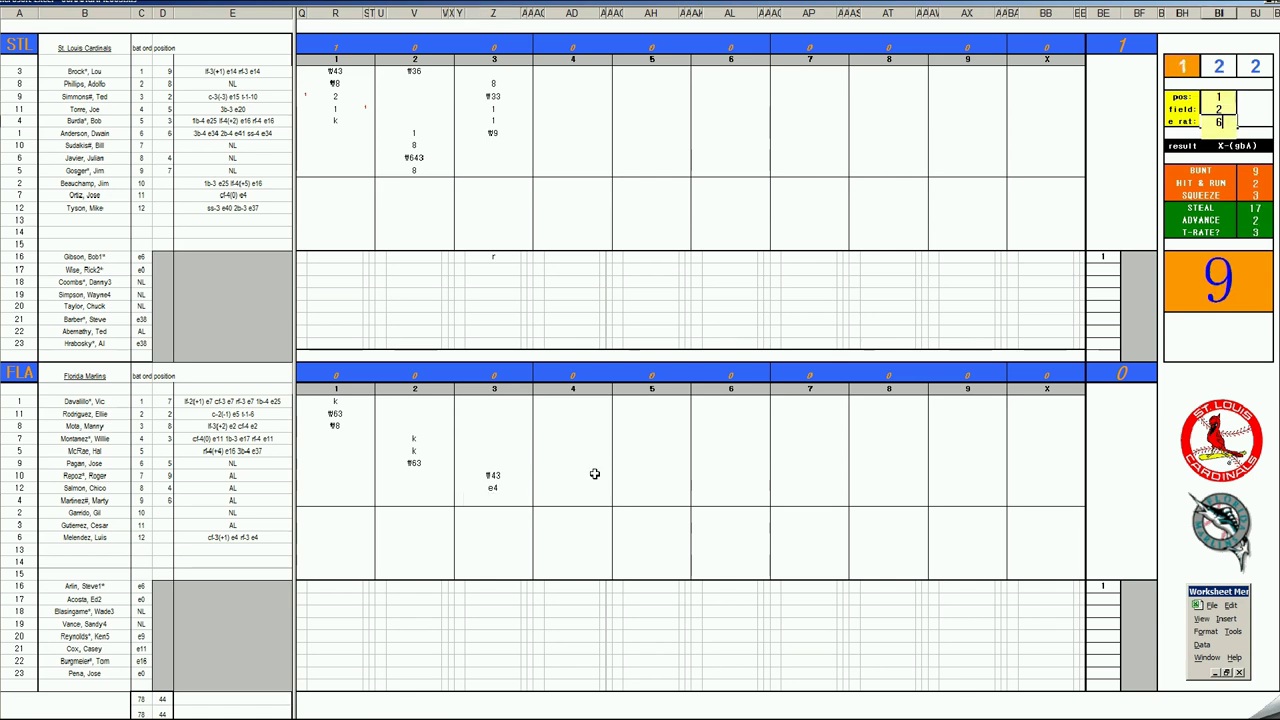
key(Return)
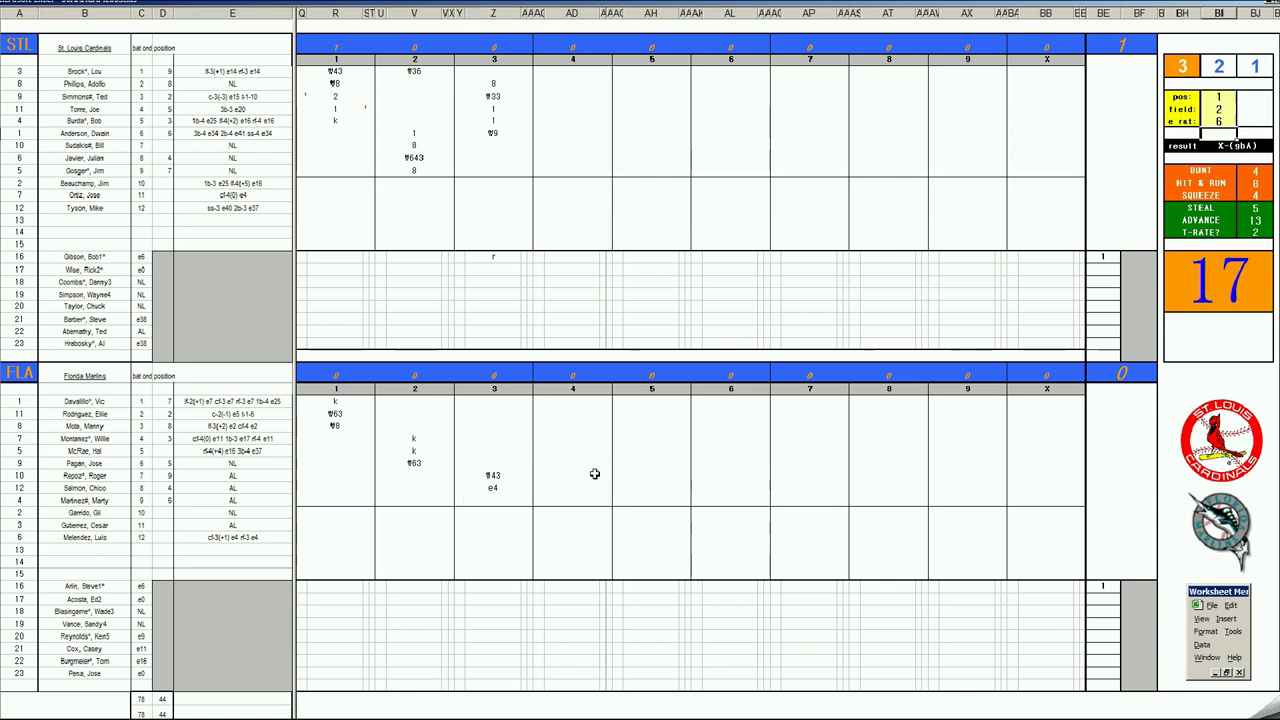
click(498, 500)
text(#163)
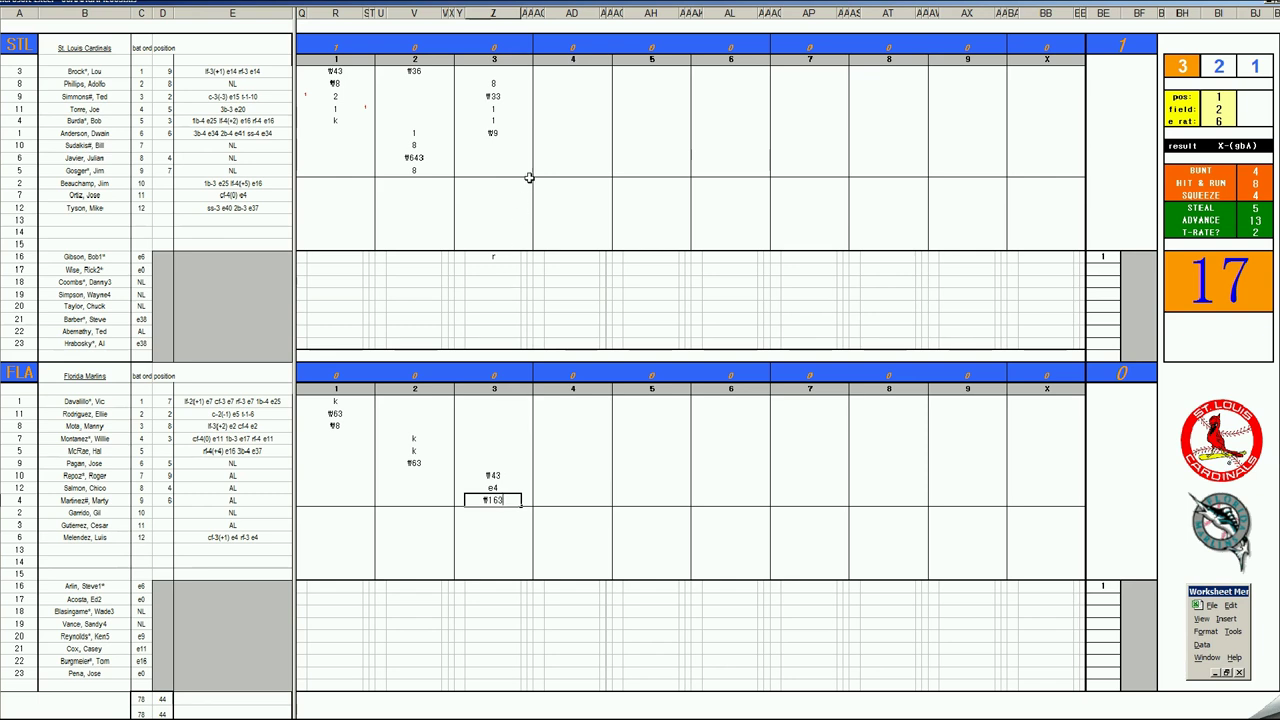
Enter k, !13 and !53 down the Cardinals' inning-4 column.
click(555, 145)
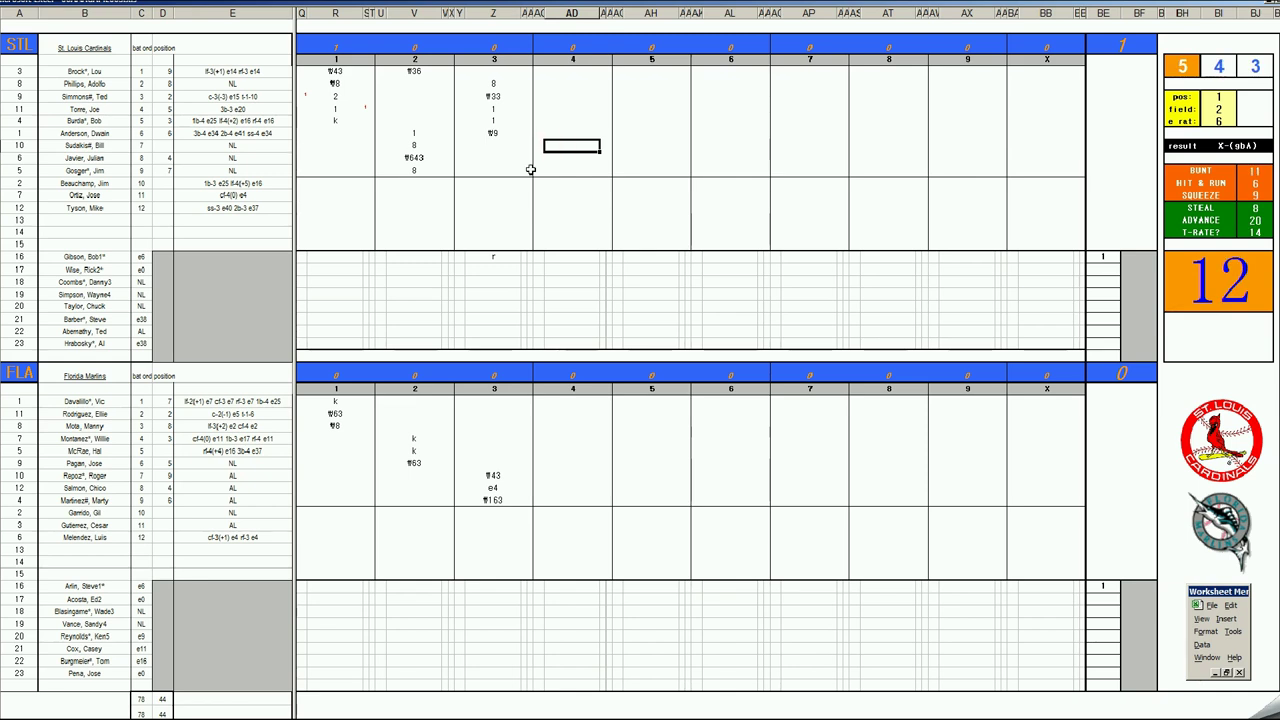
text(k)
key(Return)
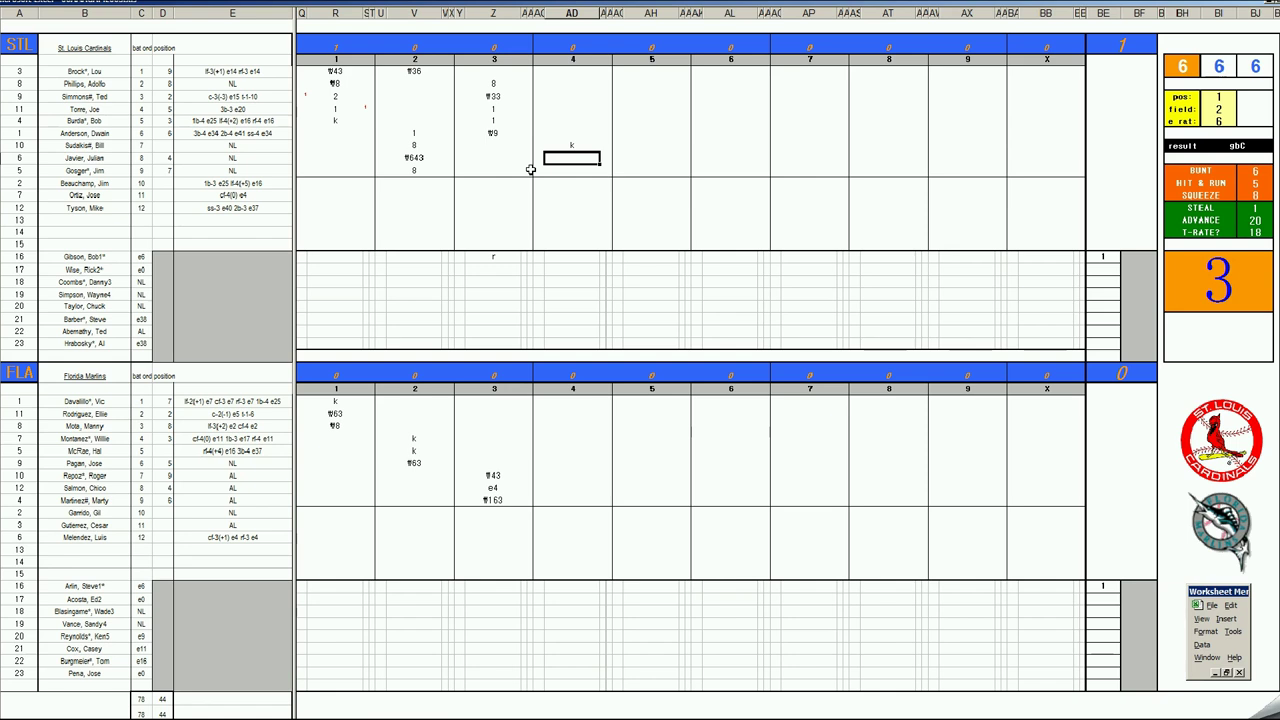
text(!13)
key(Return)
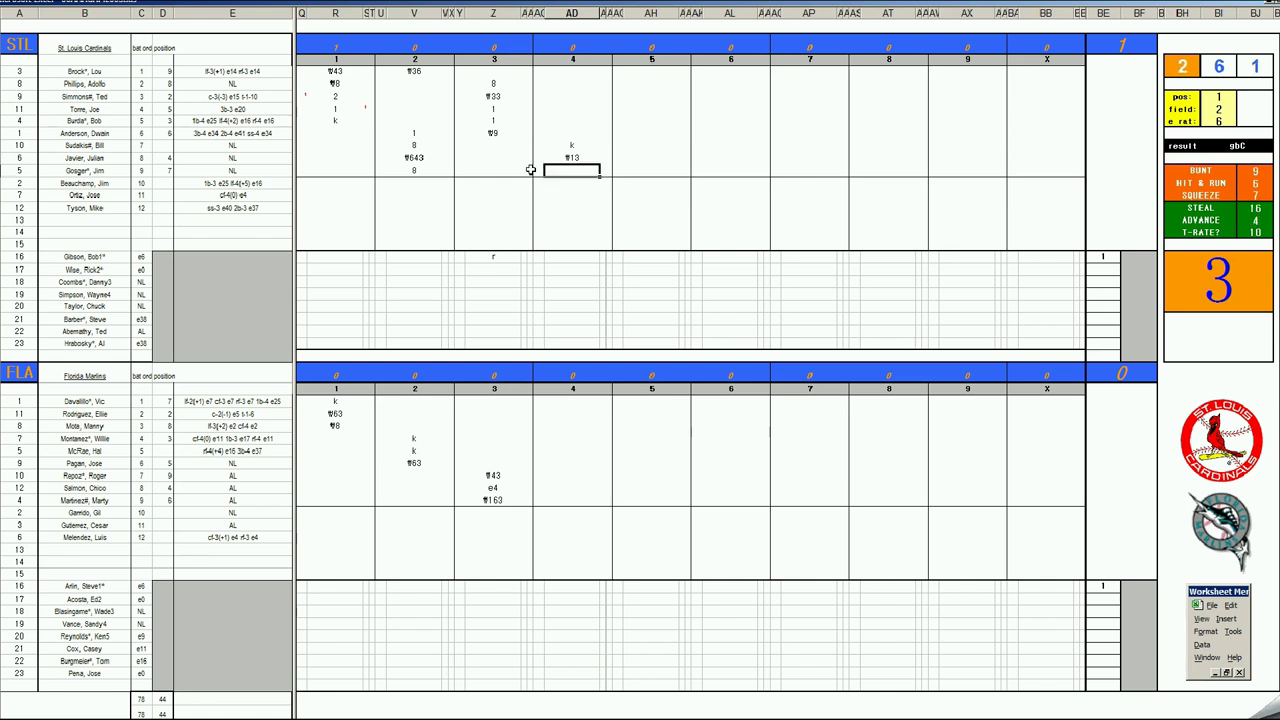
text(!53)
Enter 8 for Florida's inning-4 leadoff, set panel field to 3, and add wp2 below it.
click(566, 401)
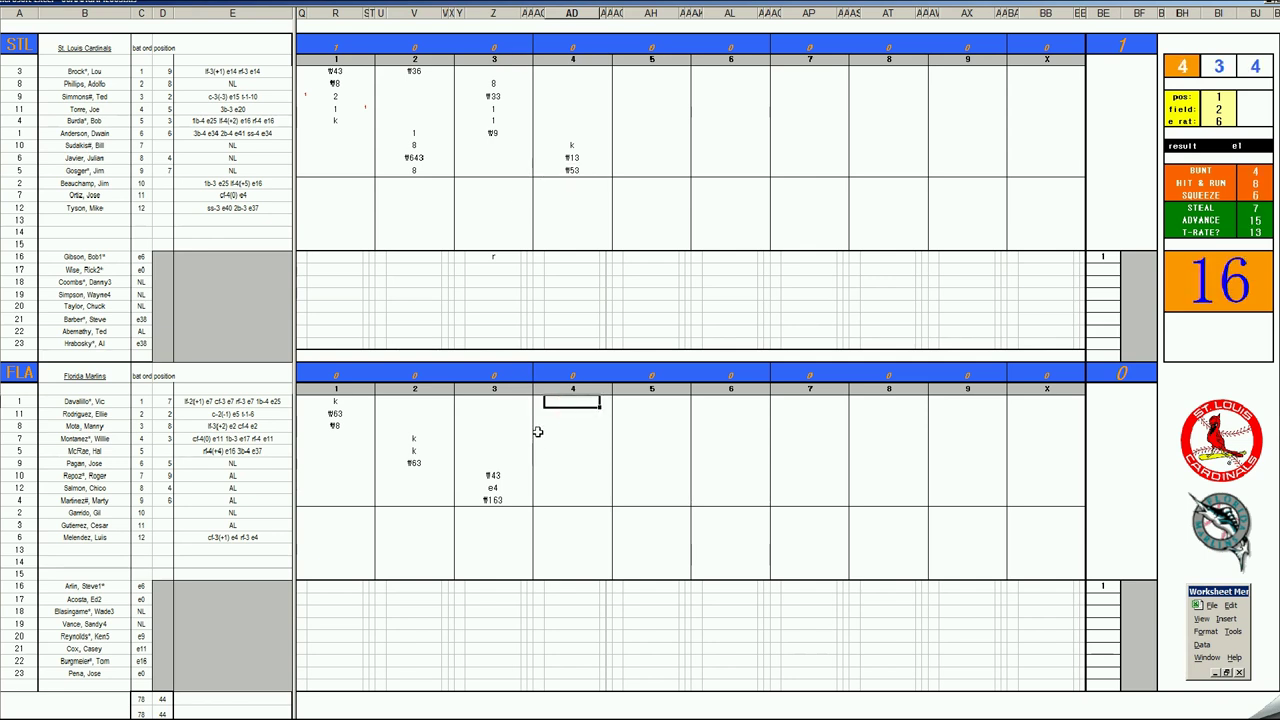
text(8)
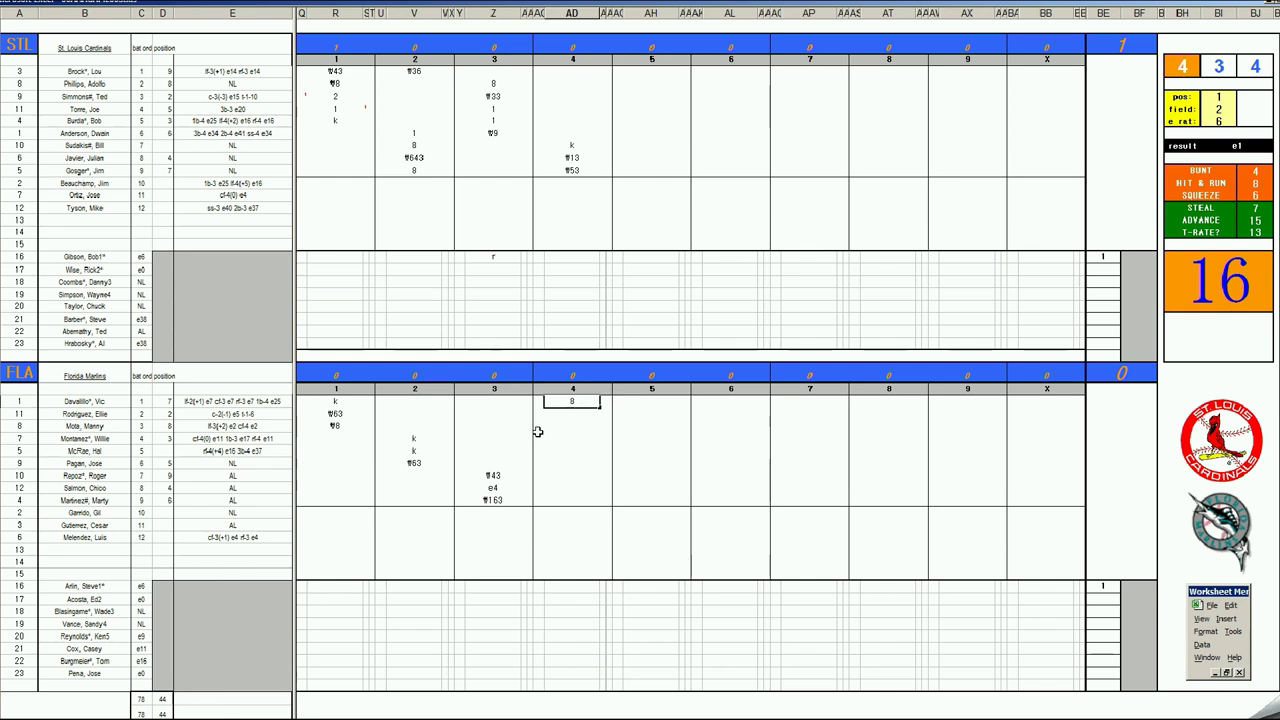
key(Return)
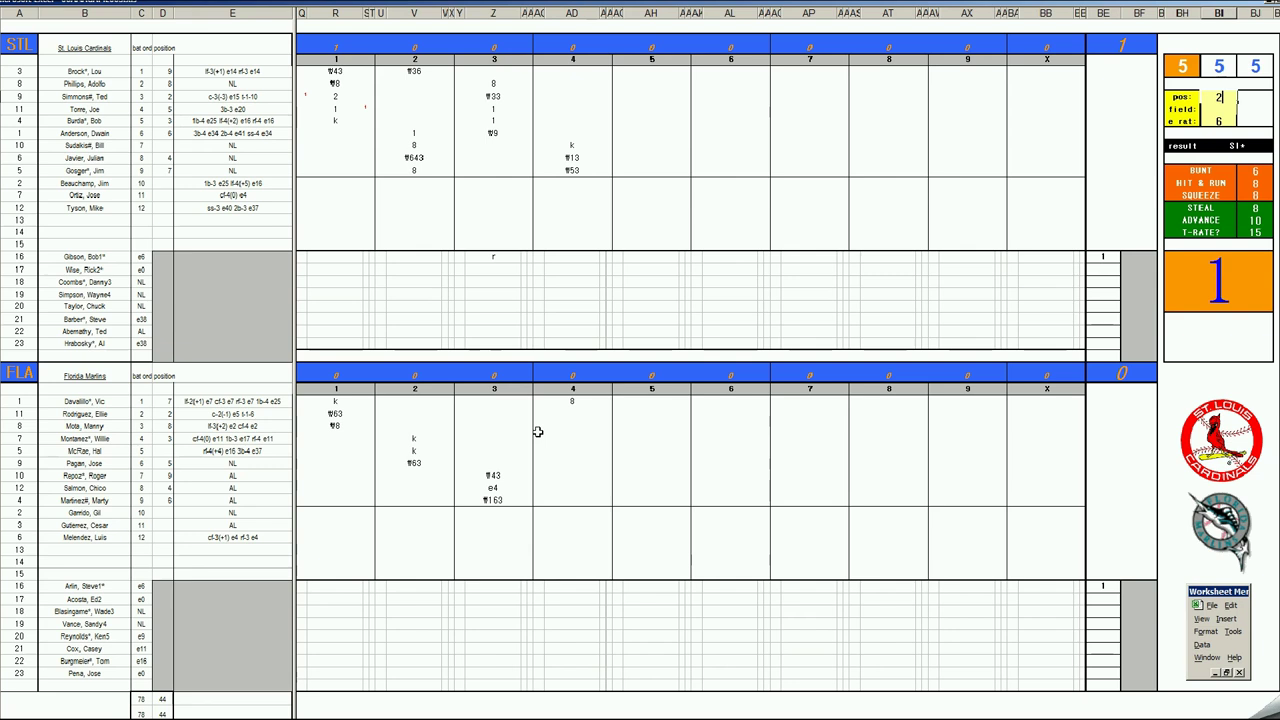
key(Return)
text(3)
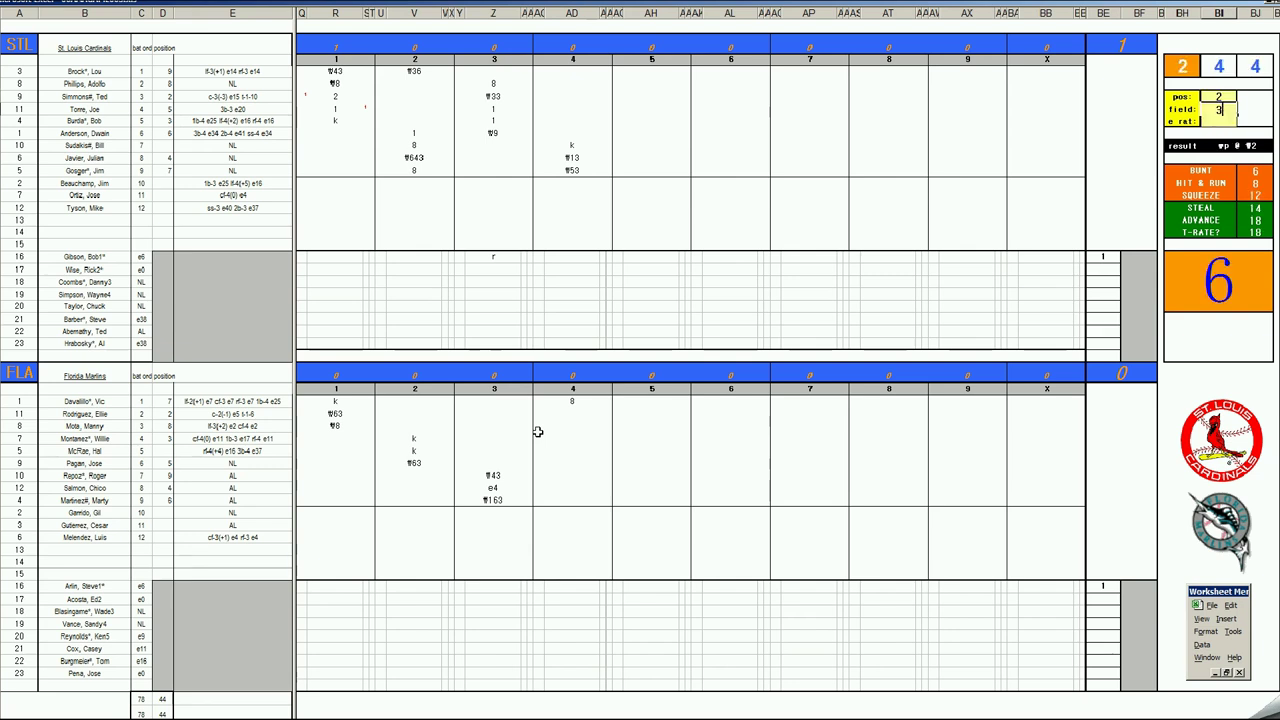
key(Return)
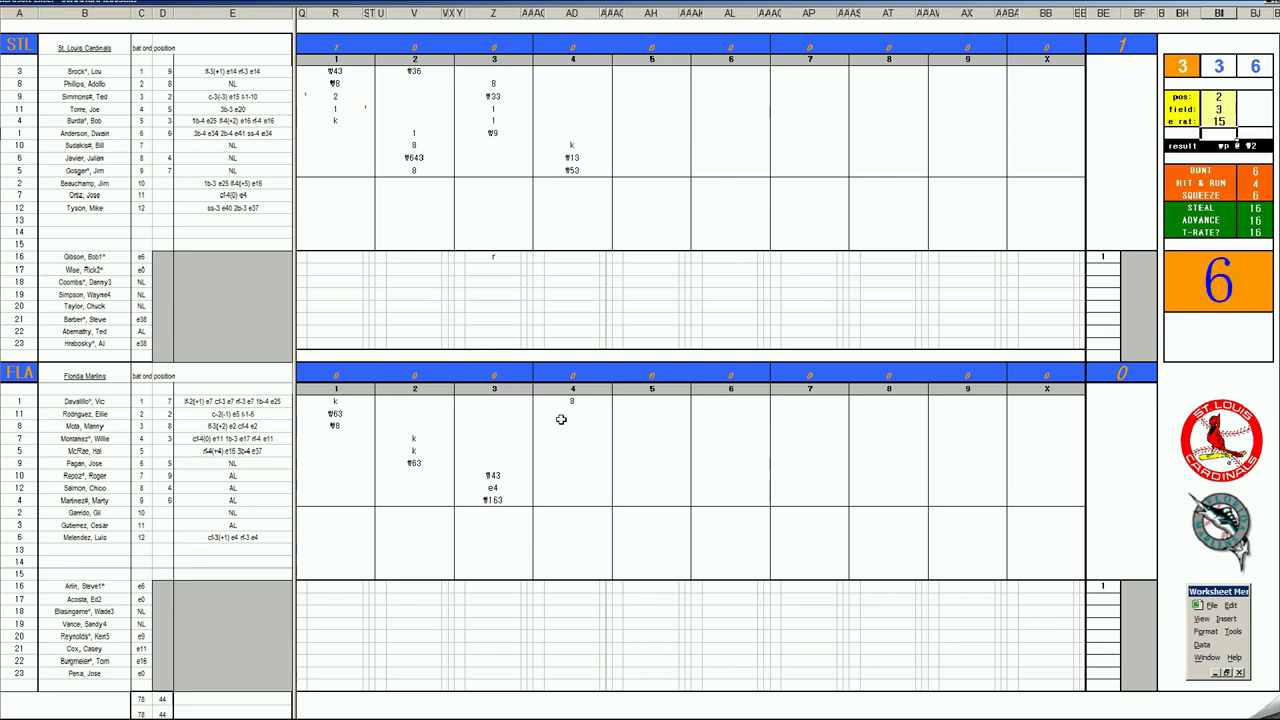
click(572, 414)
text(wp2)
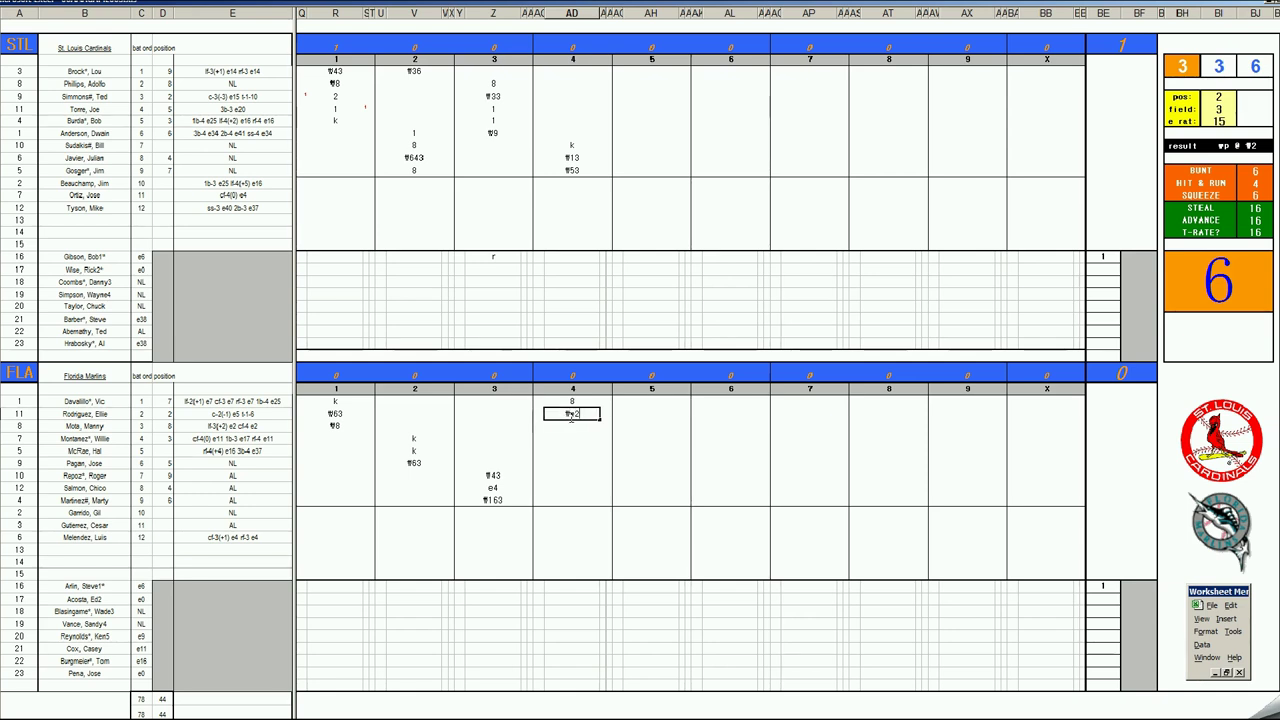
key(Return)
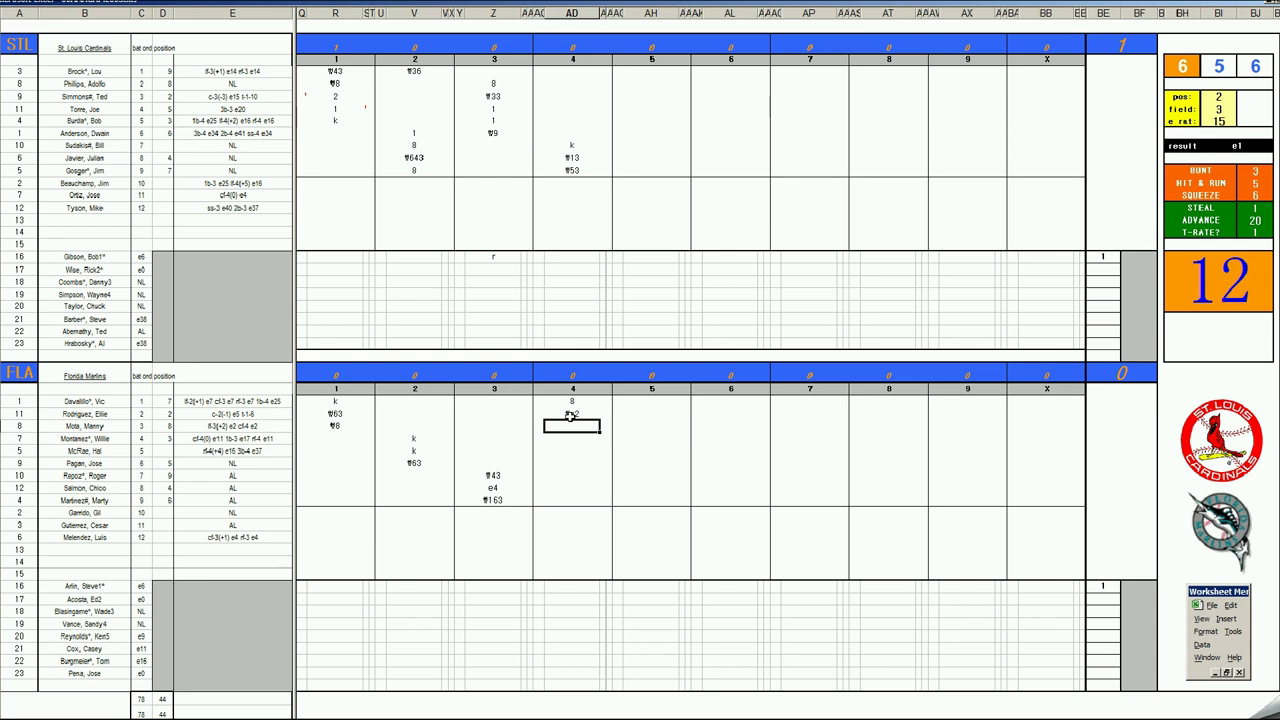
Re-roll the dice, enter e4 and 9, and record the play that scores the Marlins' tying run.
key(ctrl+r)
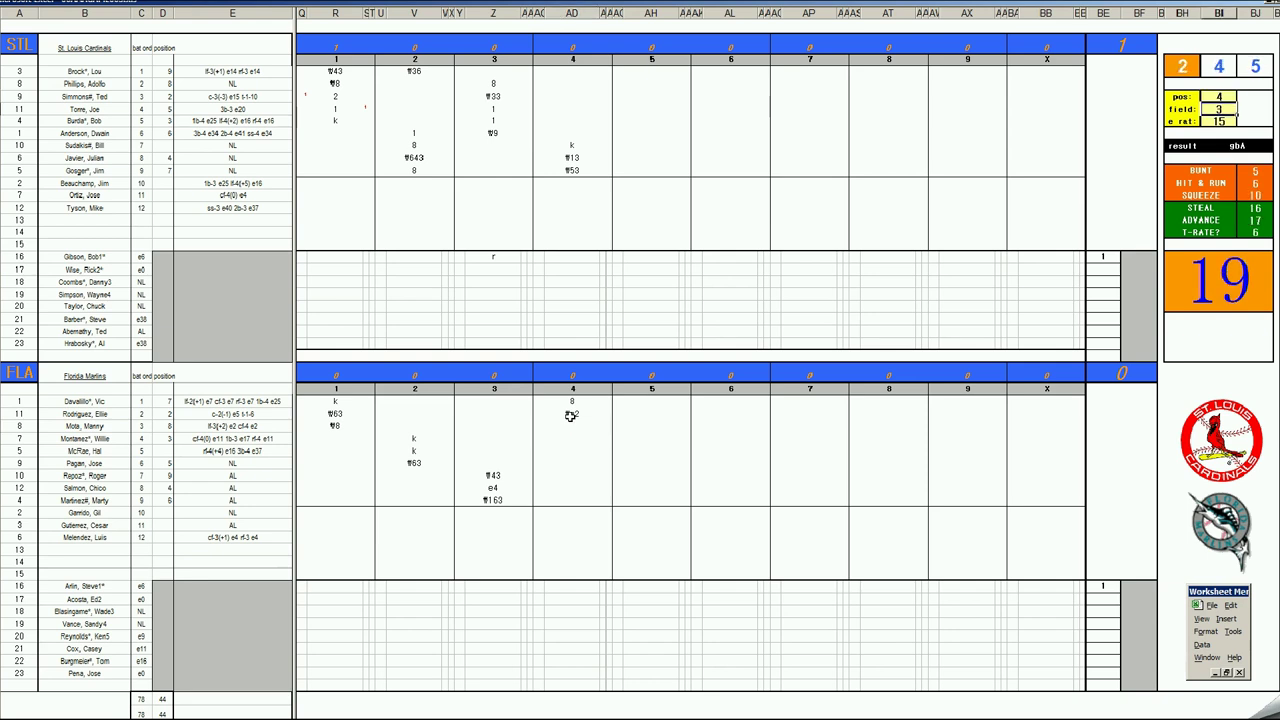
key(ctrl+r)
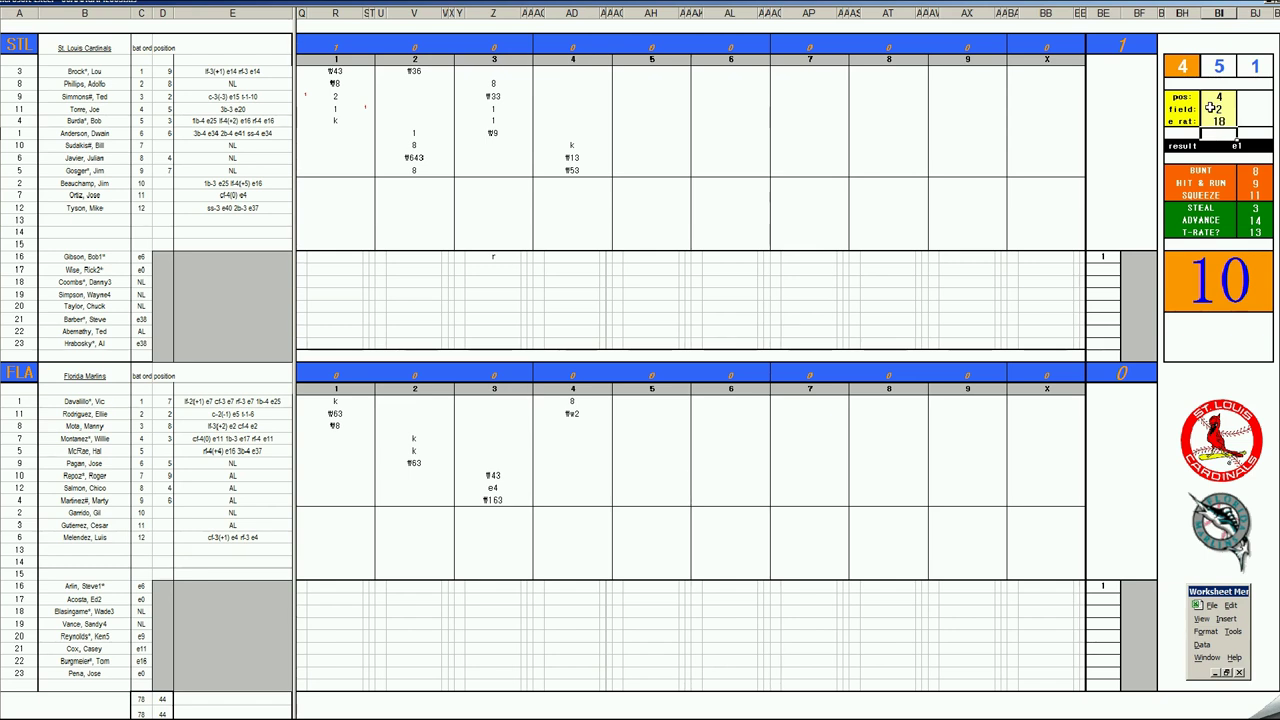
click(577, 430)
text(e4)
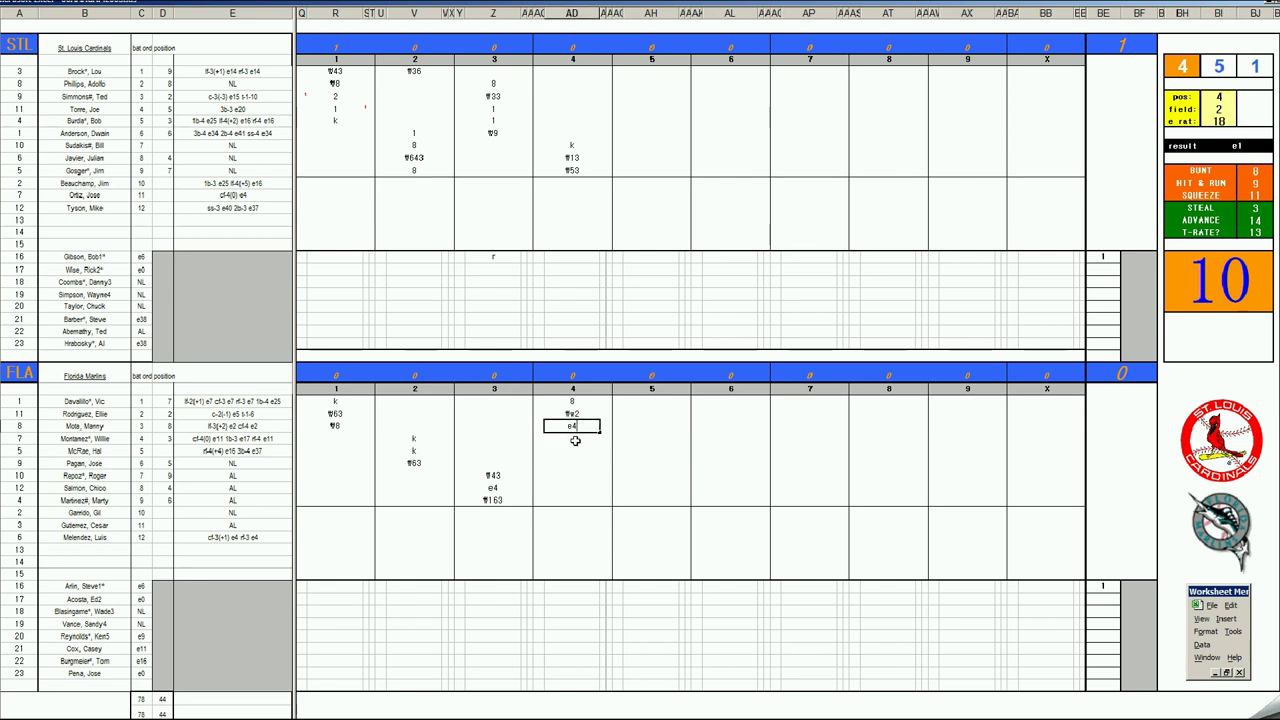
key(Return)
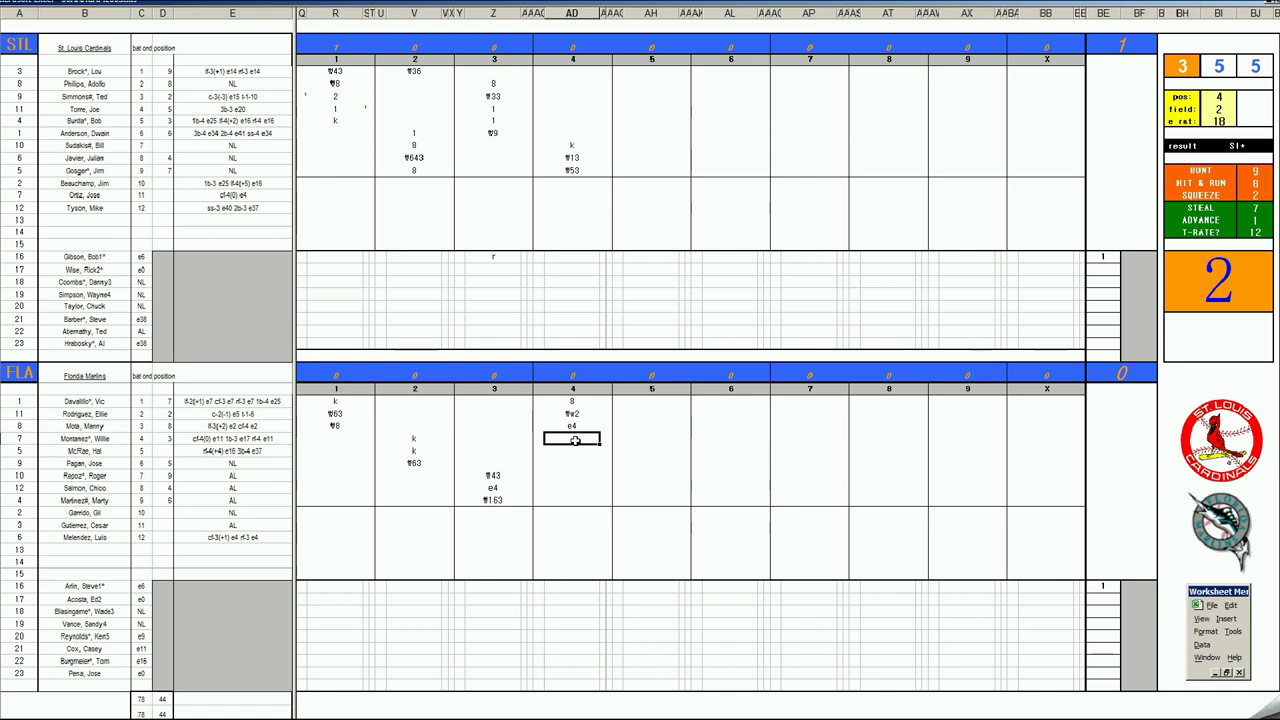
text(9)
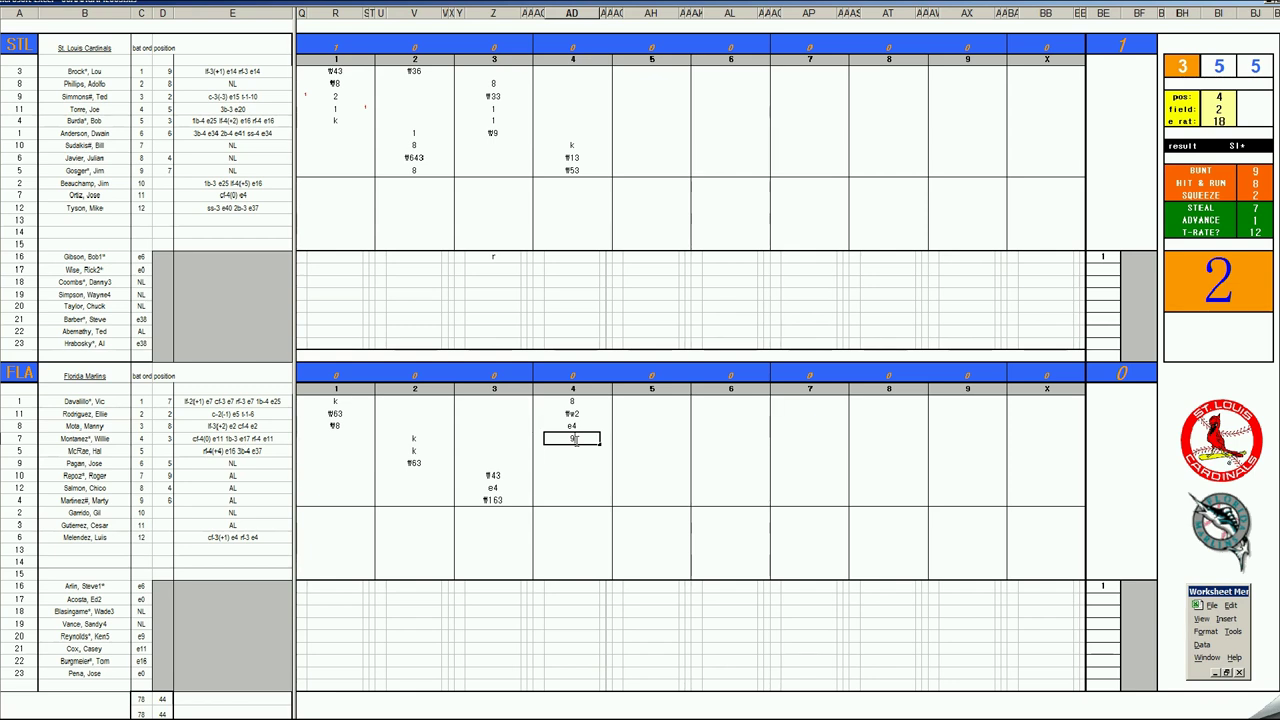
key(Return)
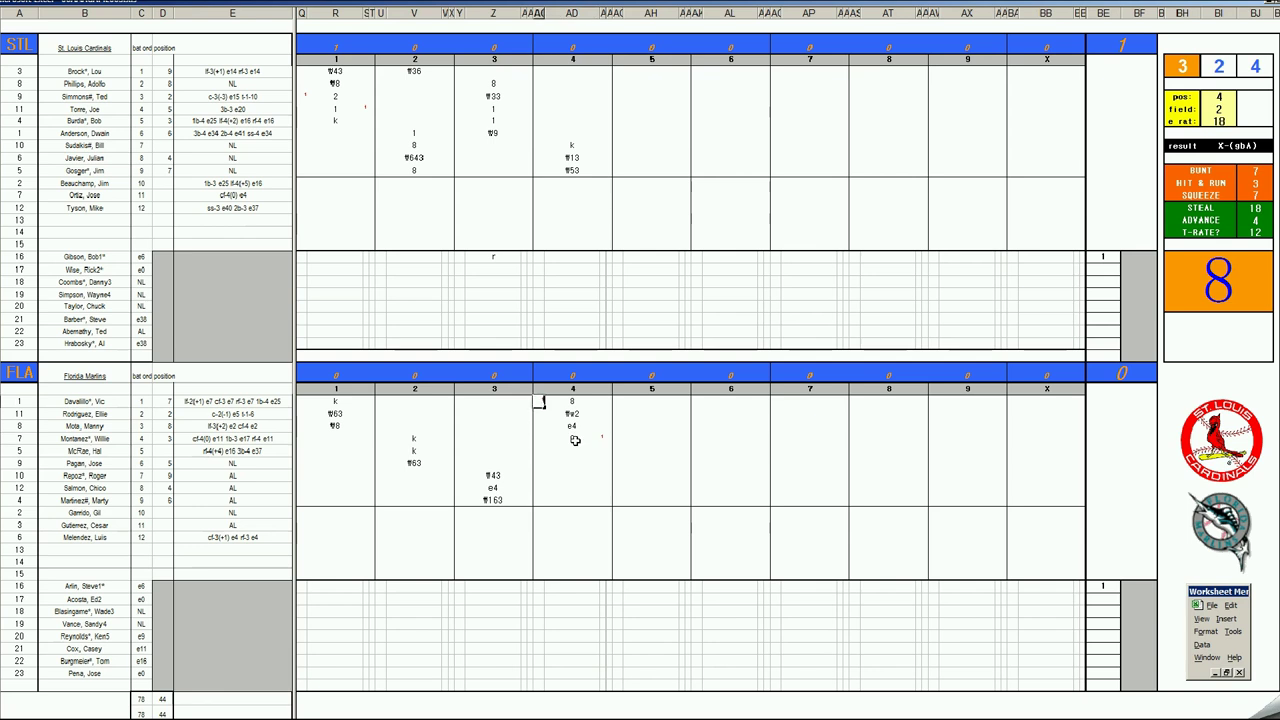
click(575, 440)
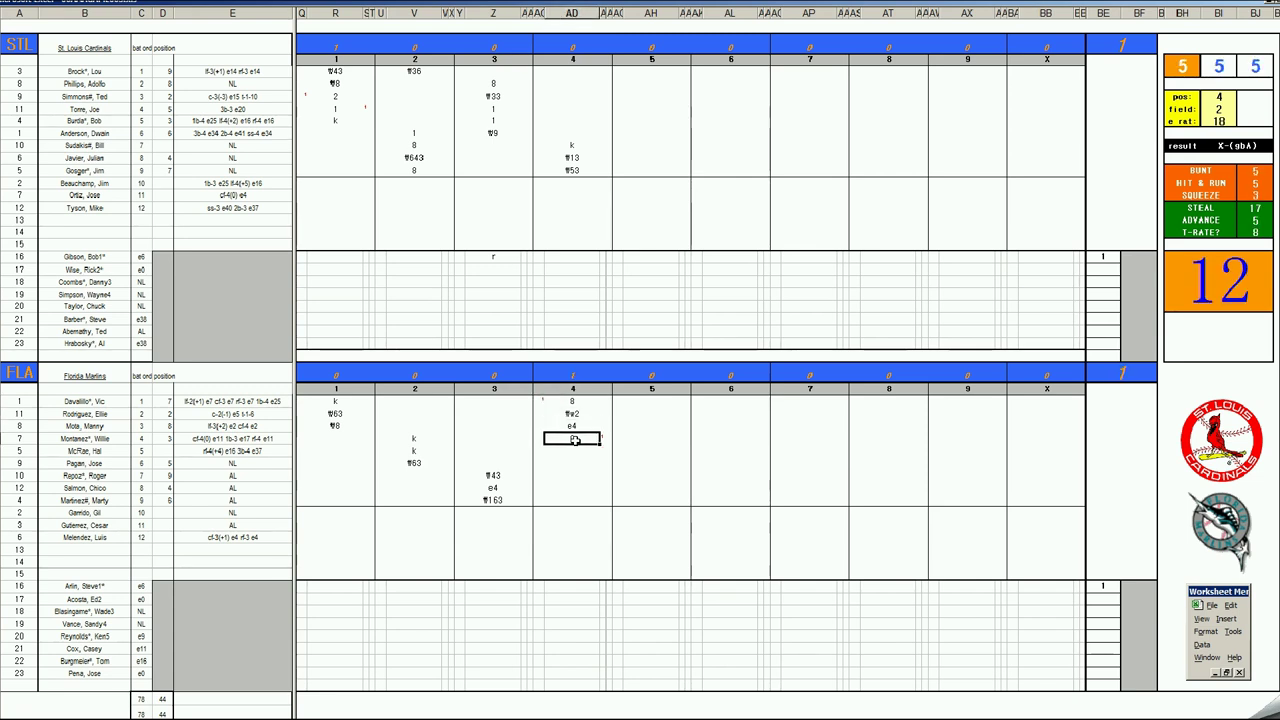
key(Return)
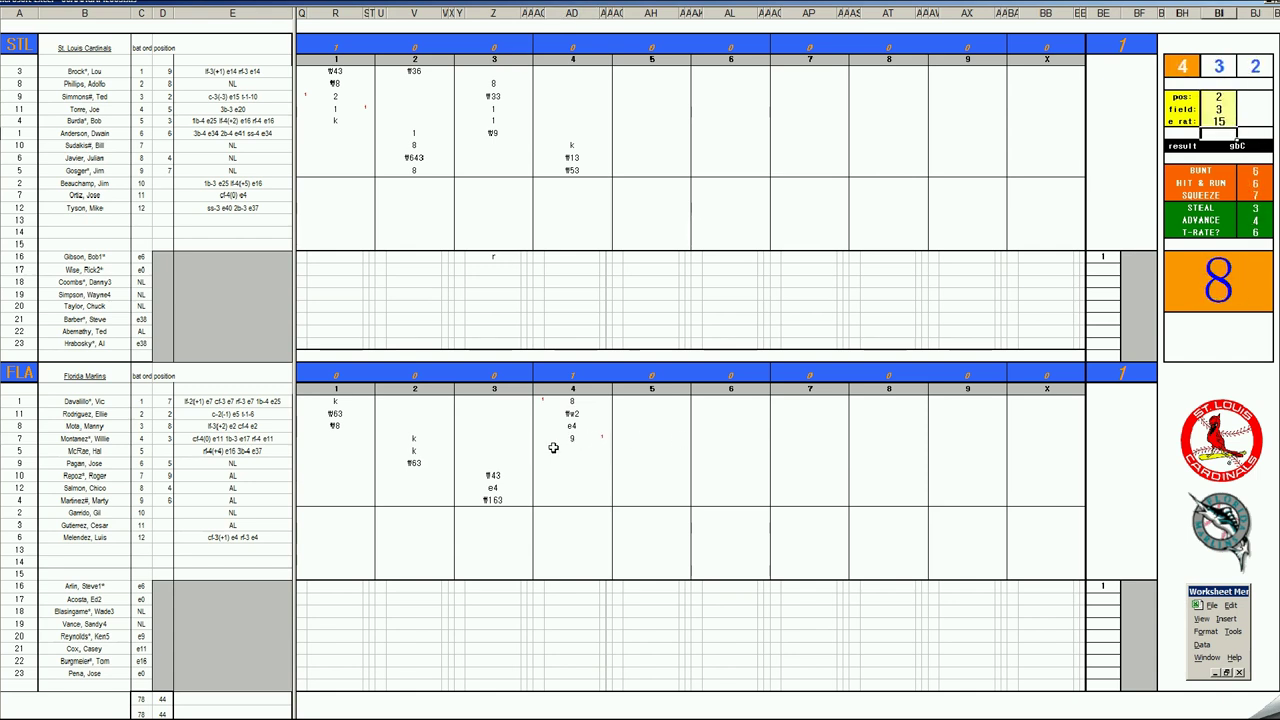
click(572, 450)
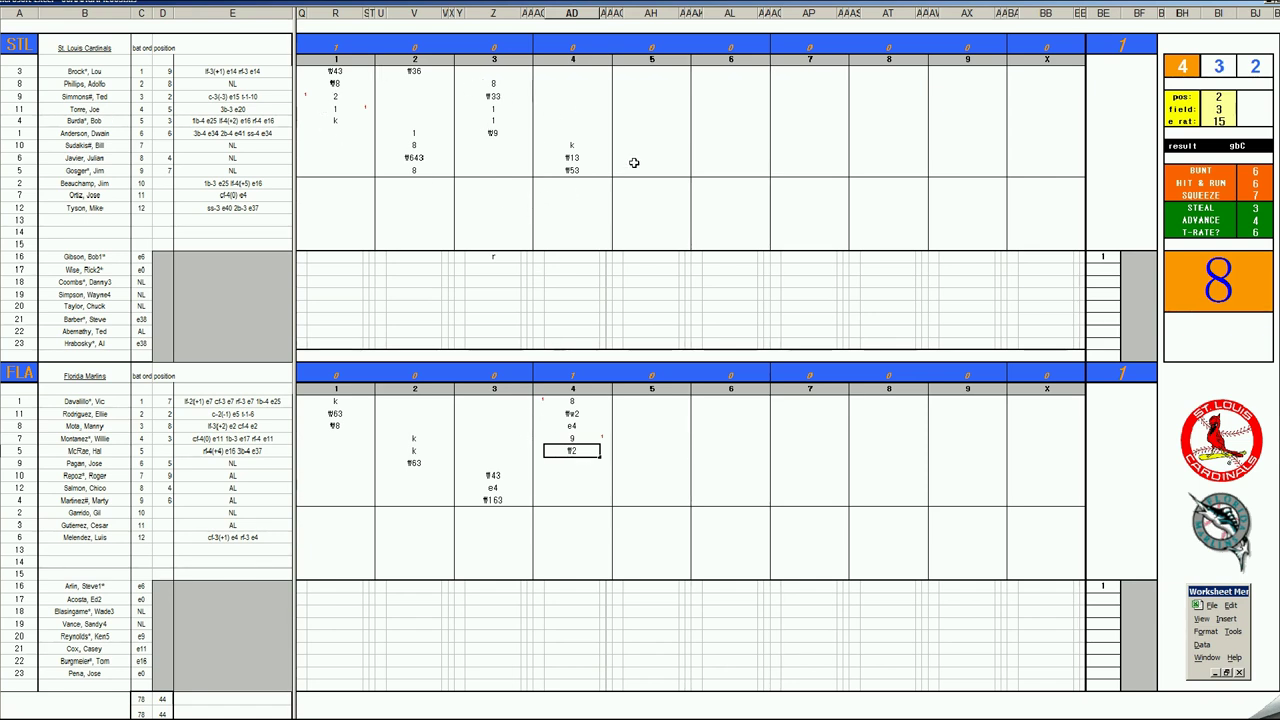
Enter 1, k, 8 and f6 down the Cardinals' fifth-inning column, re-rolling after the first batter.
click(651, 72)
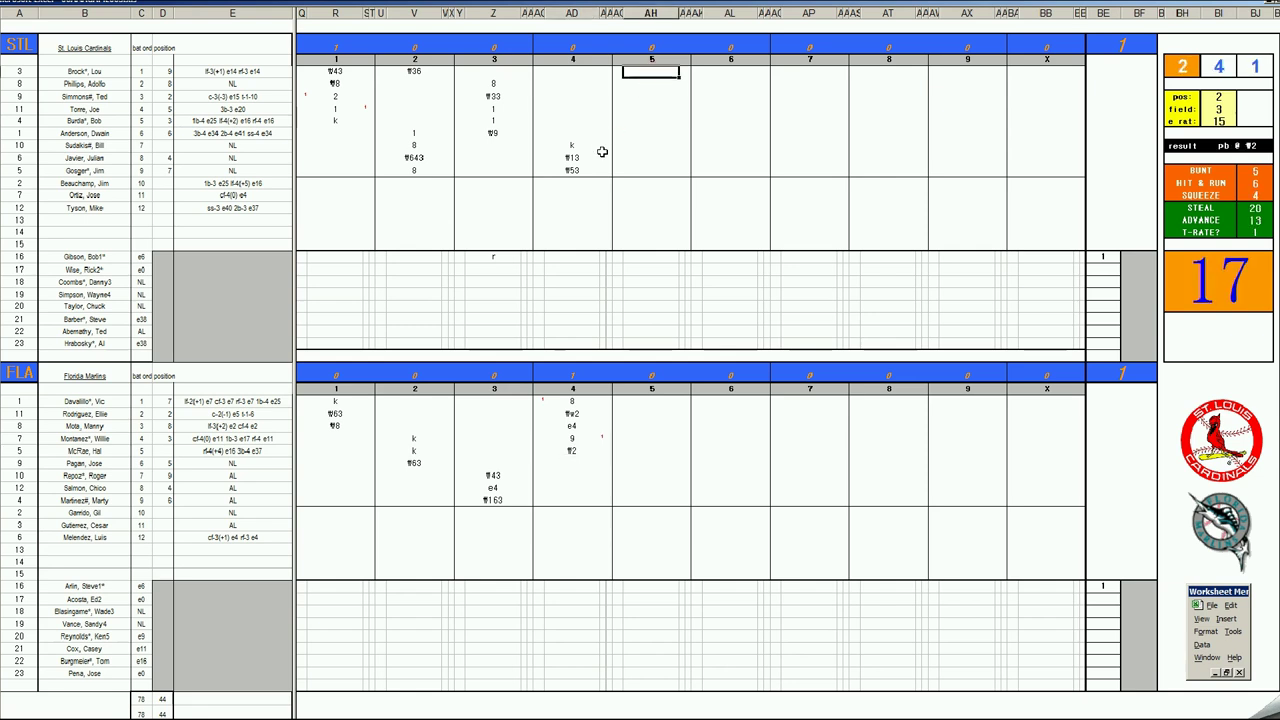
text(1)
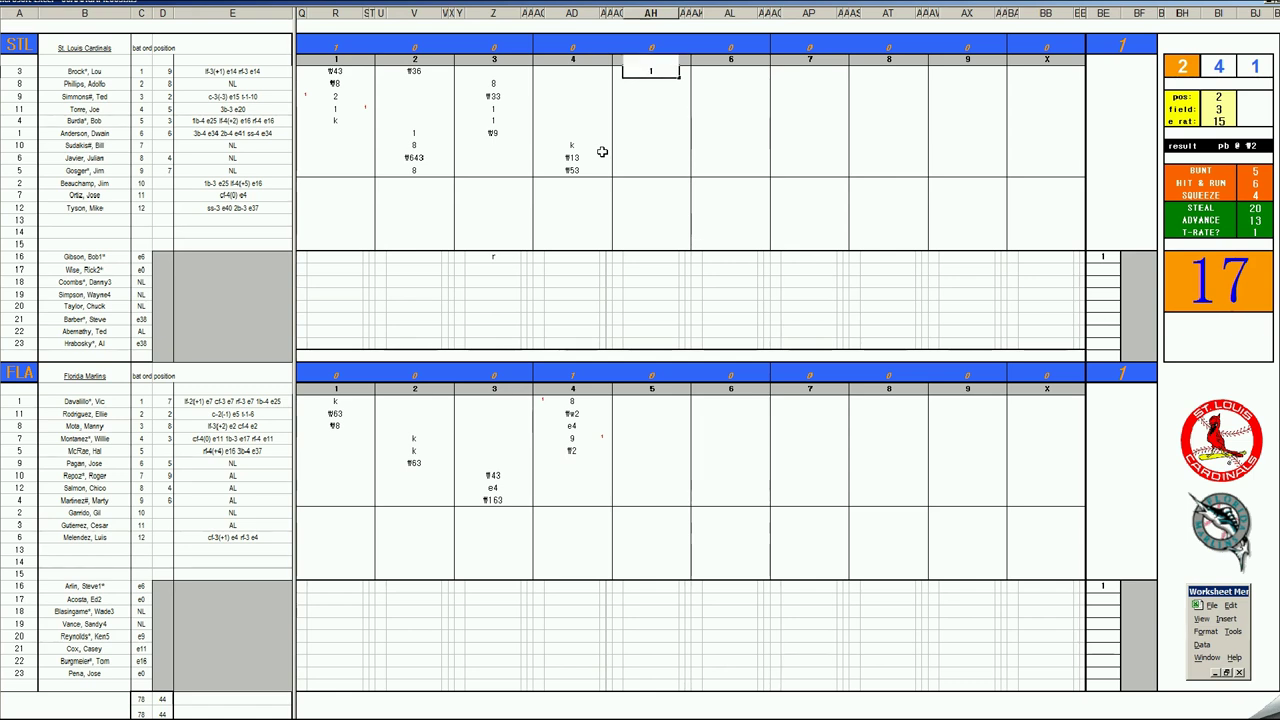
key(Return)
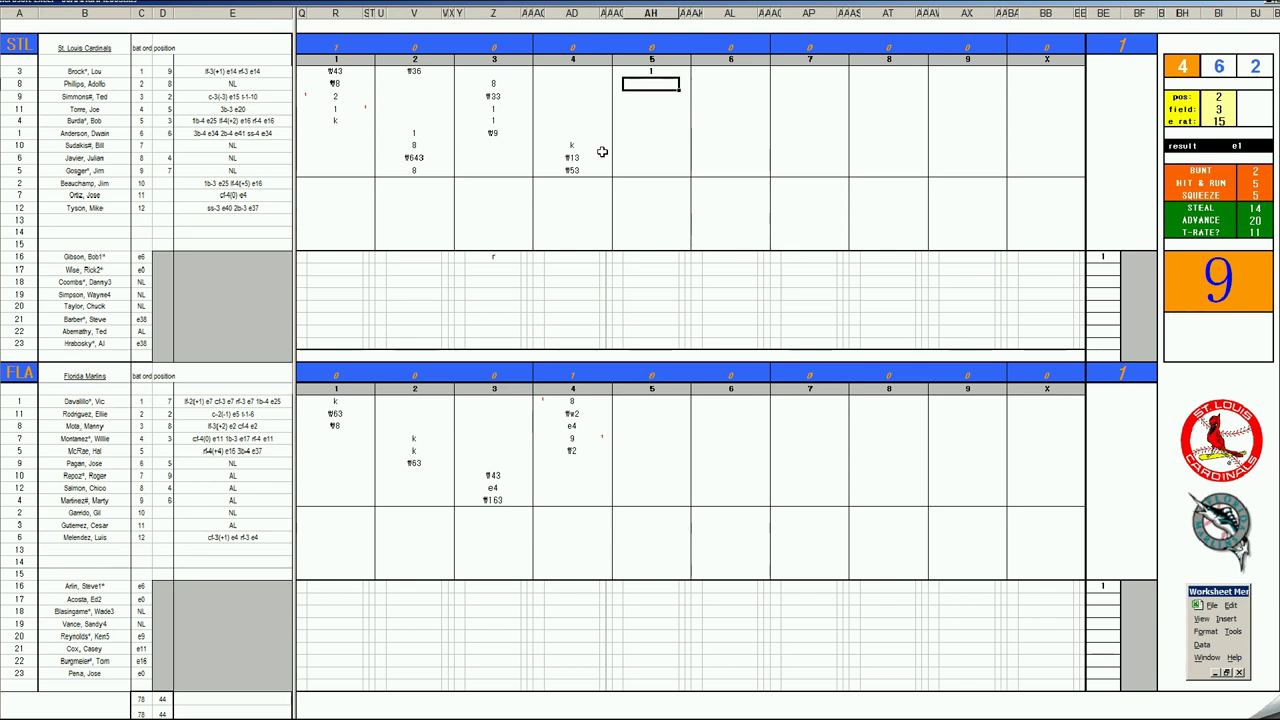
key(Return)
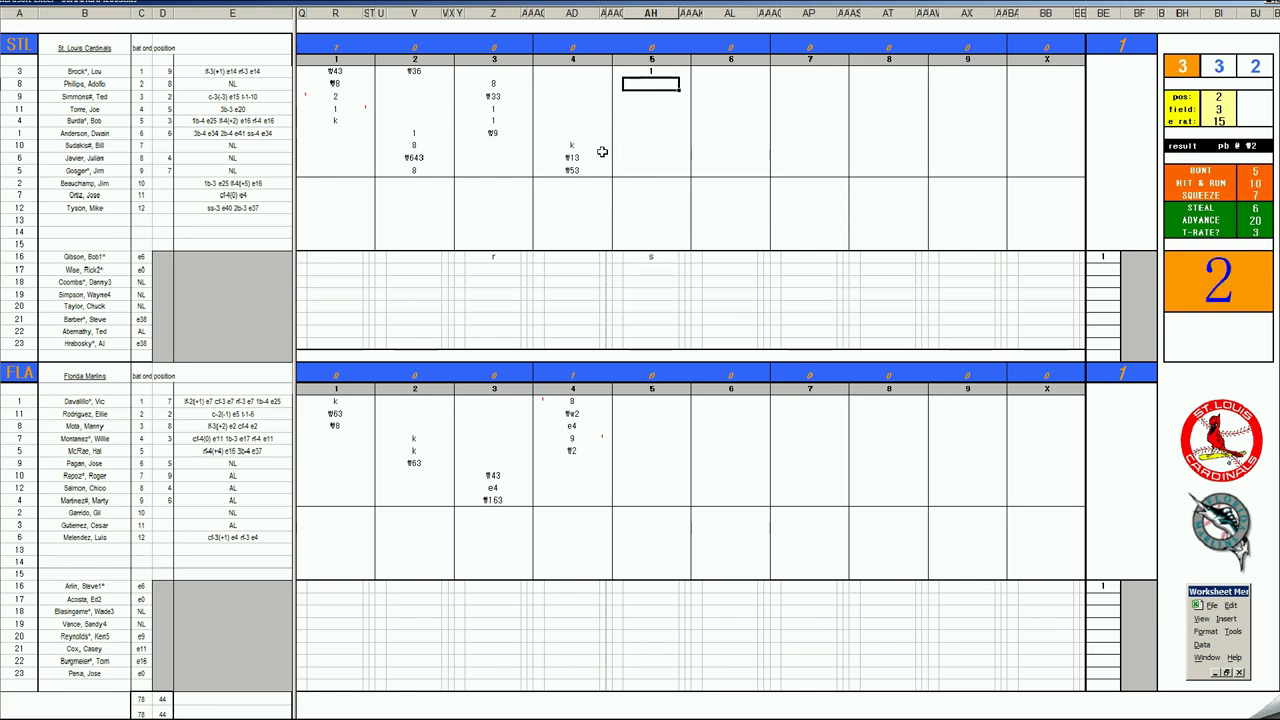
text(k)
key(Return)
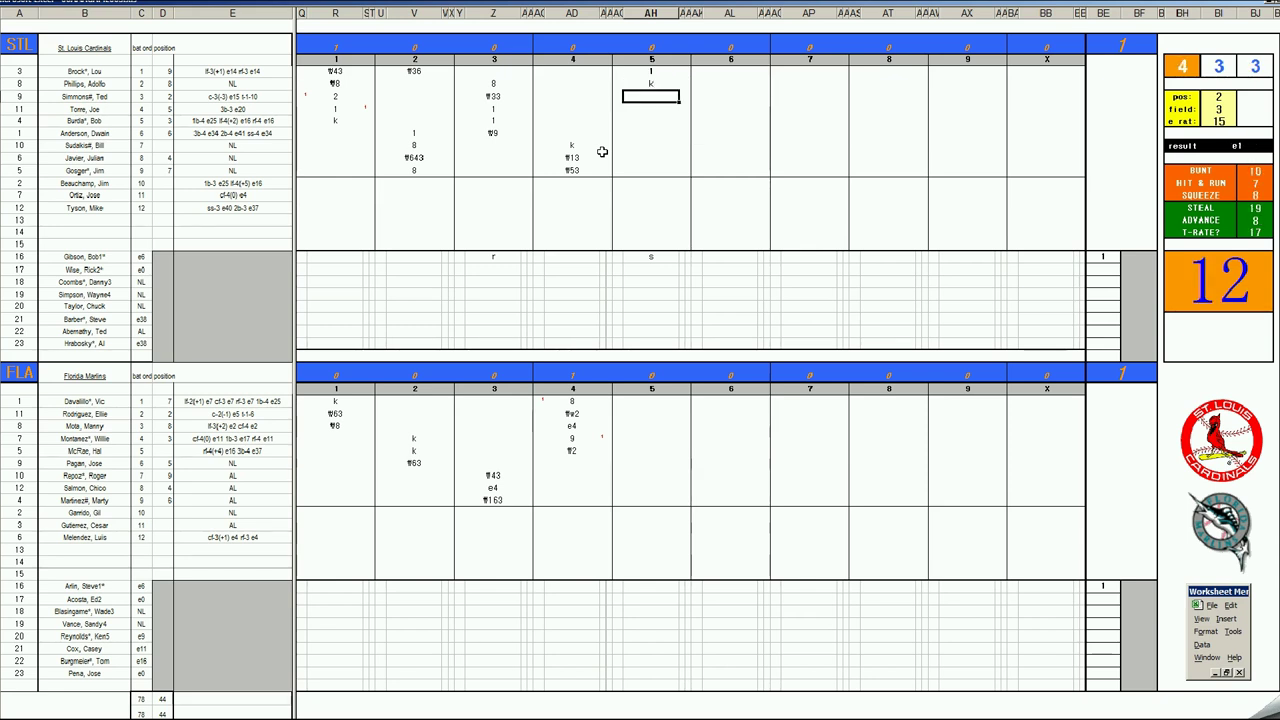
text(8)
key(Return)
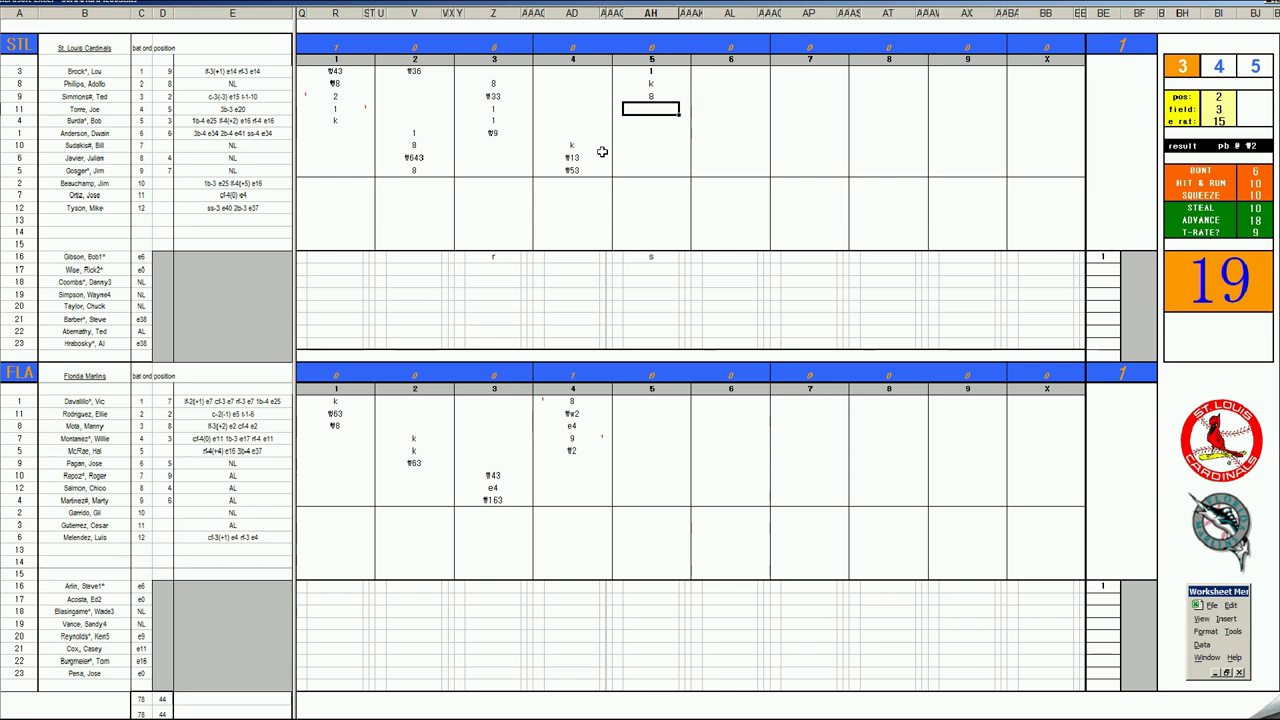
text(f6)
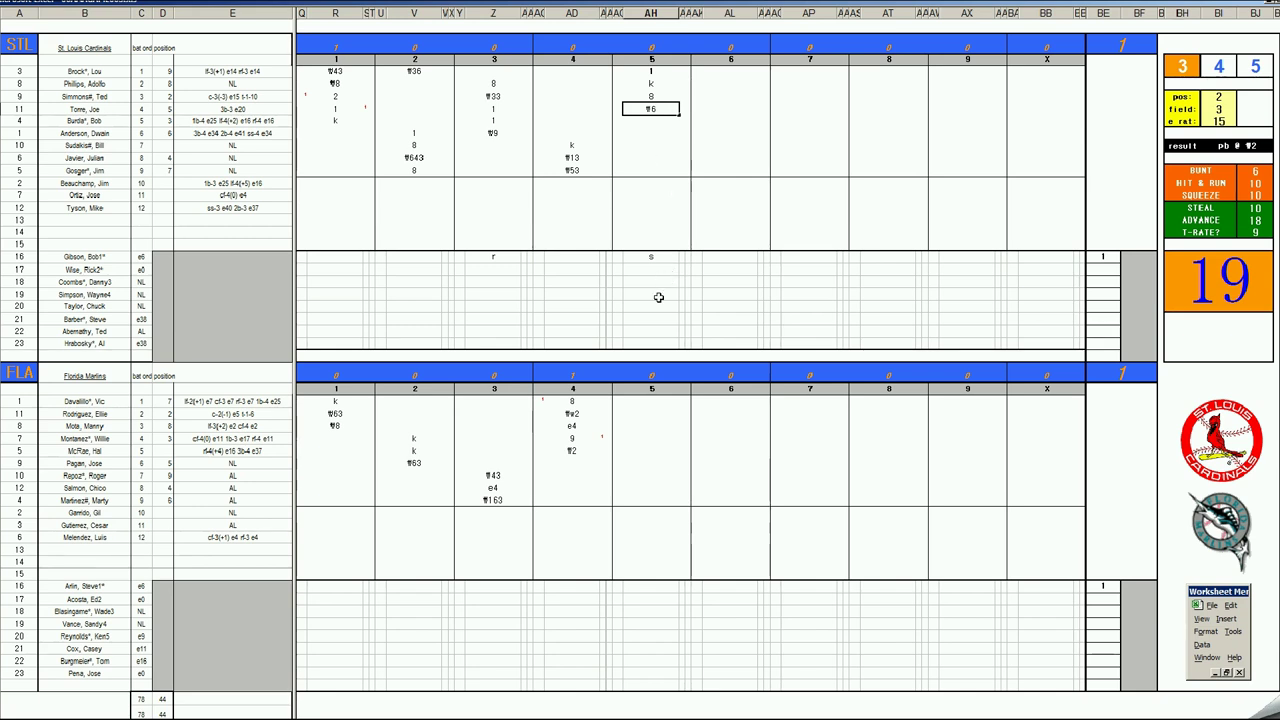
Enter plays 2 and 8 for the Marlins' fifth inning.
click(638, 461)
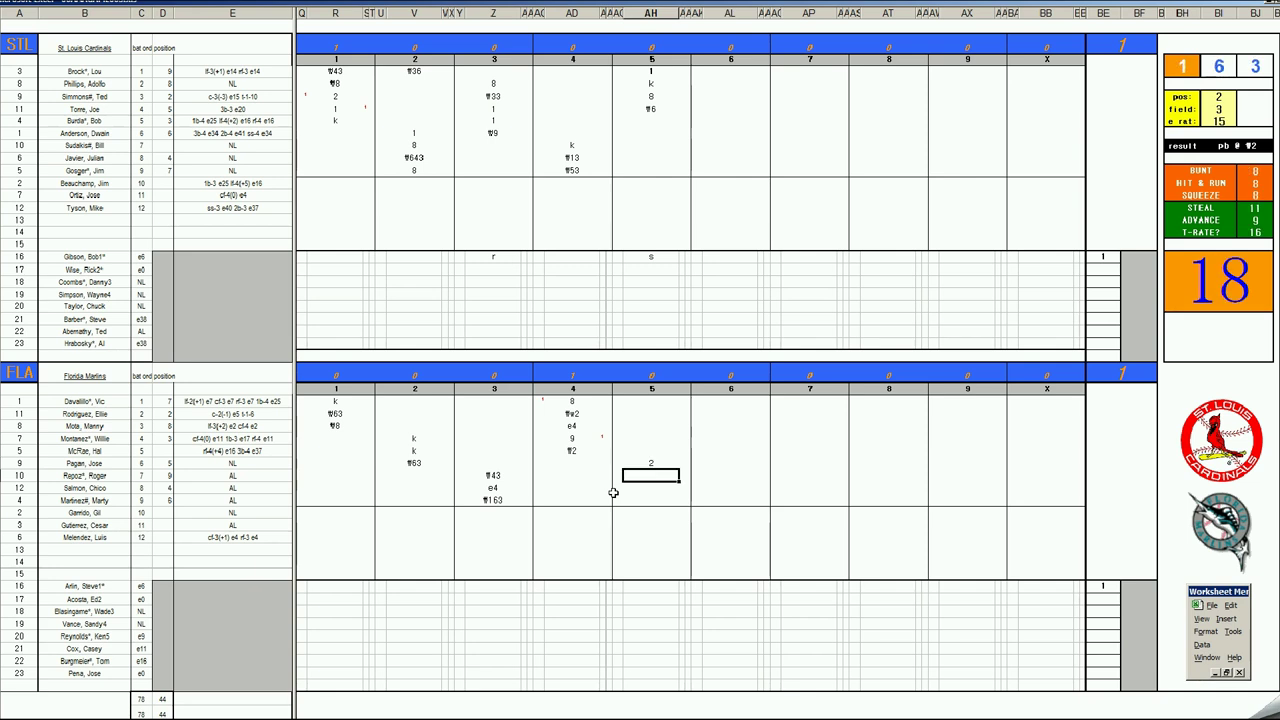
text(8)
key(Return)
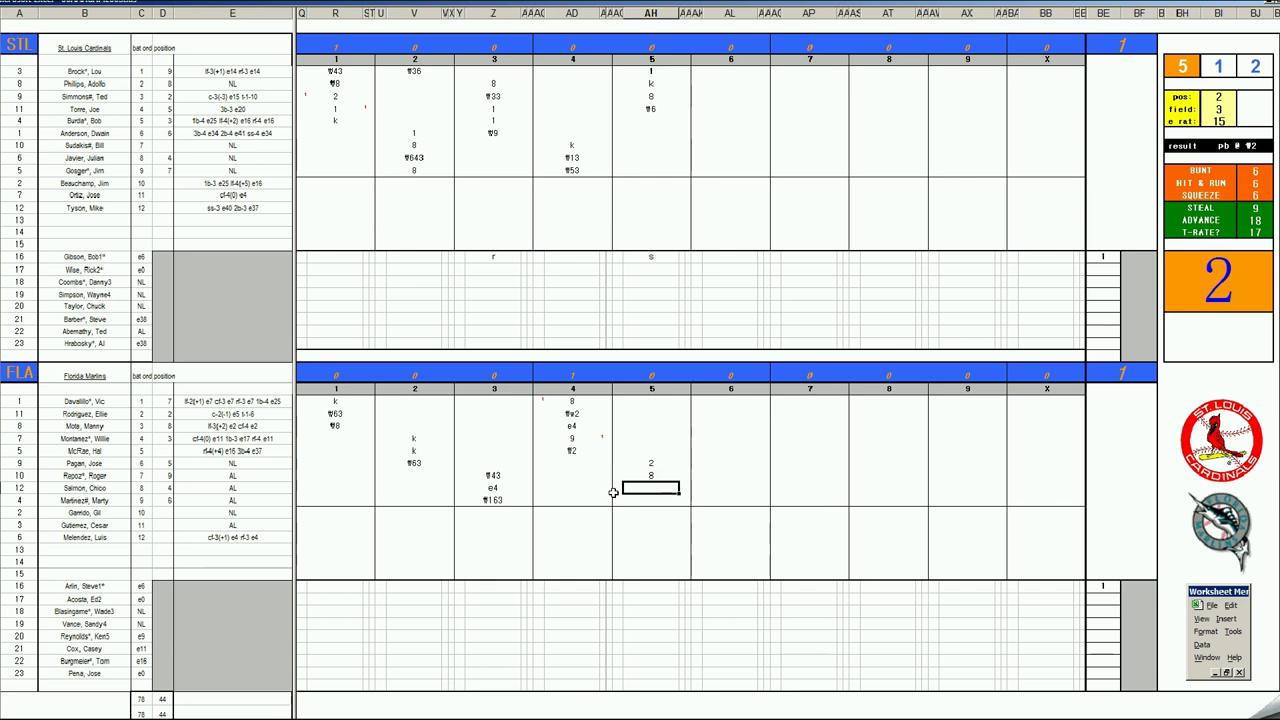
key(Tab)
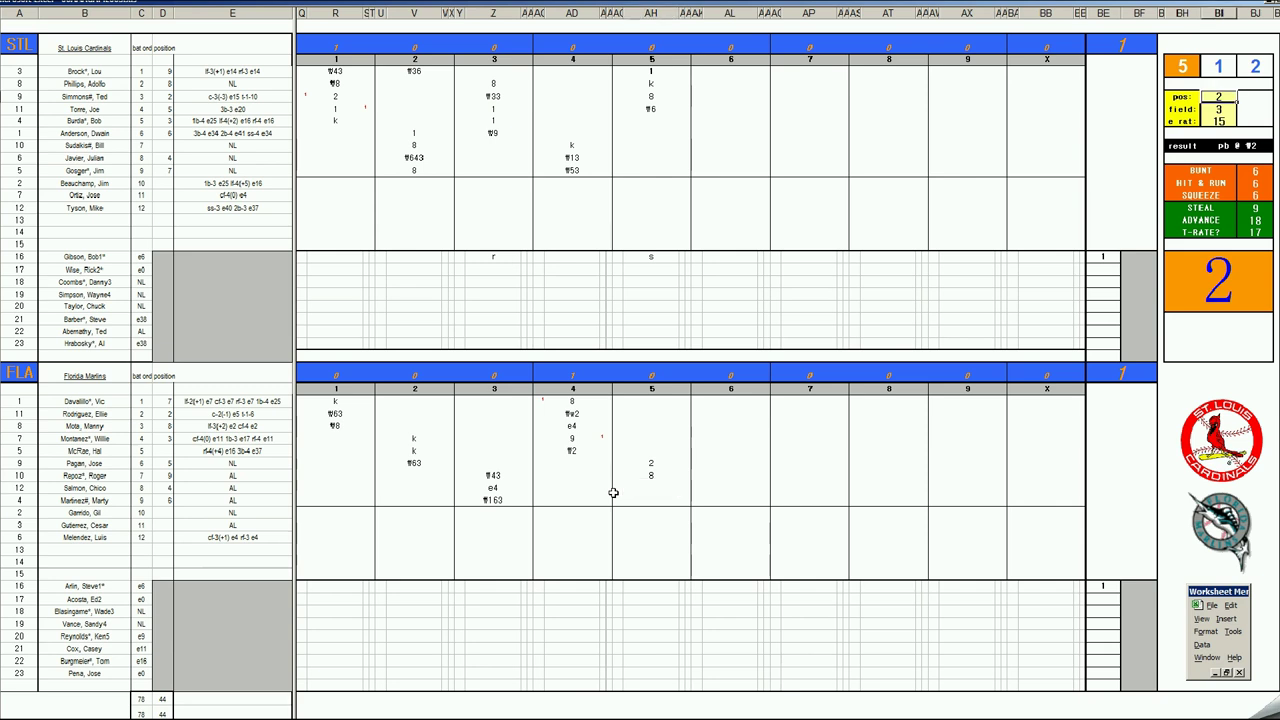
Set the fielding panel to pos 7, field 2 and e rat 4.
text(7)
key(Return)
text(2)
key(Return)
text(4)
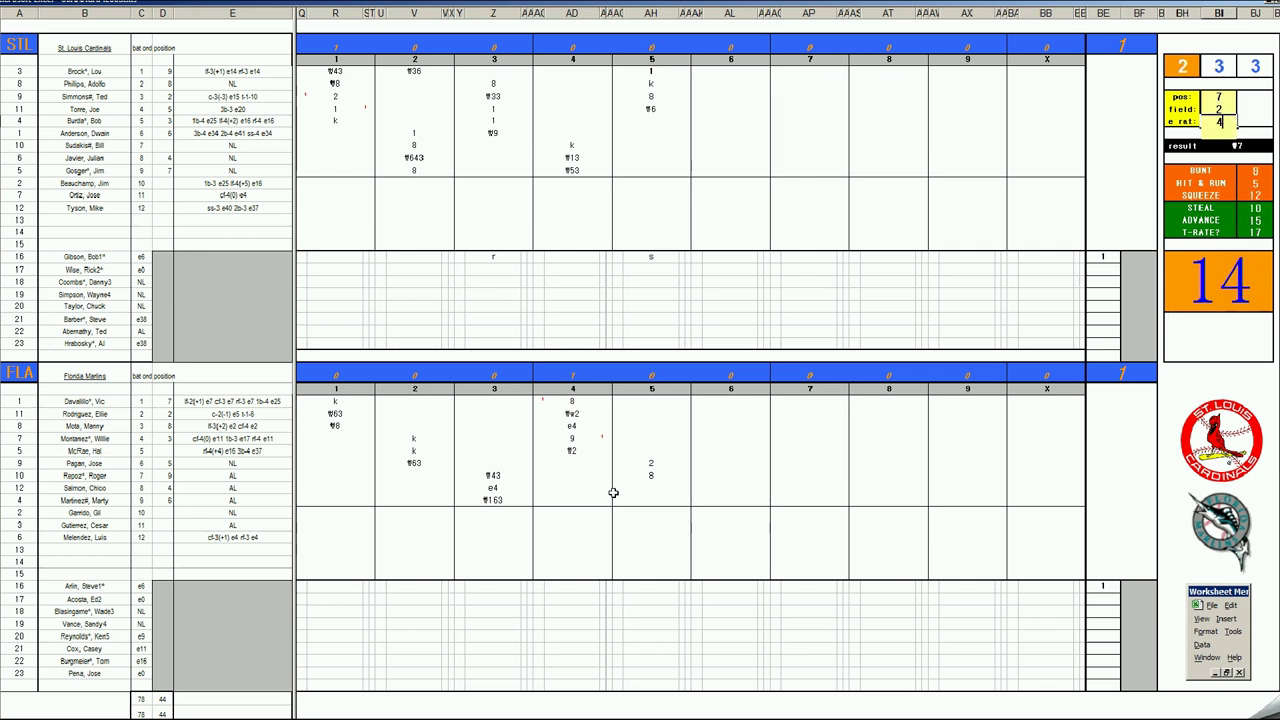
key(Return)
Enter #7, #5 and 1 for the next Marlins batters, then start another #5.
click(654, 490)
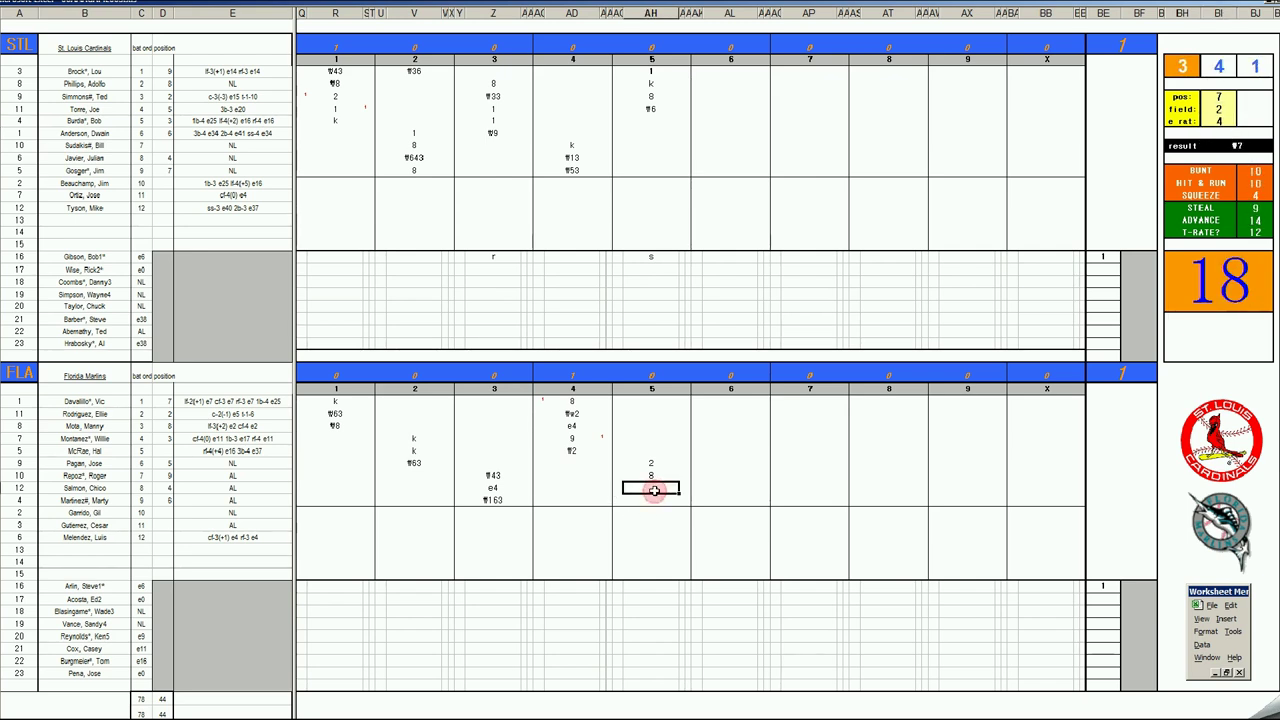
text(#7)
key(Return)
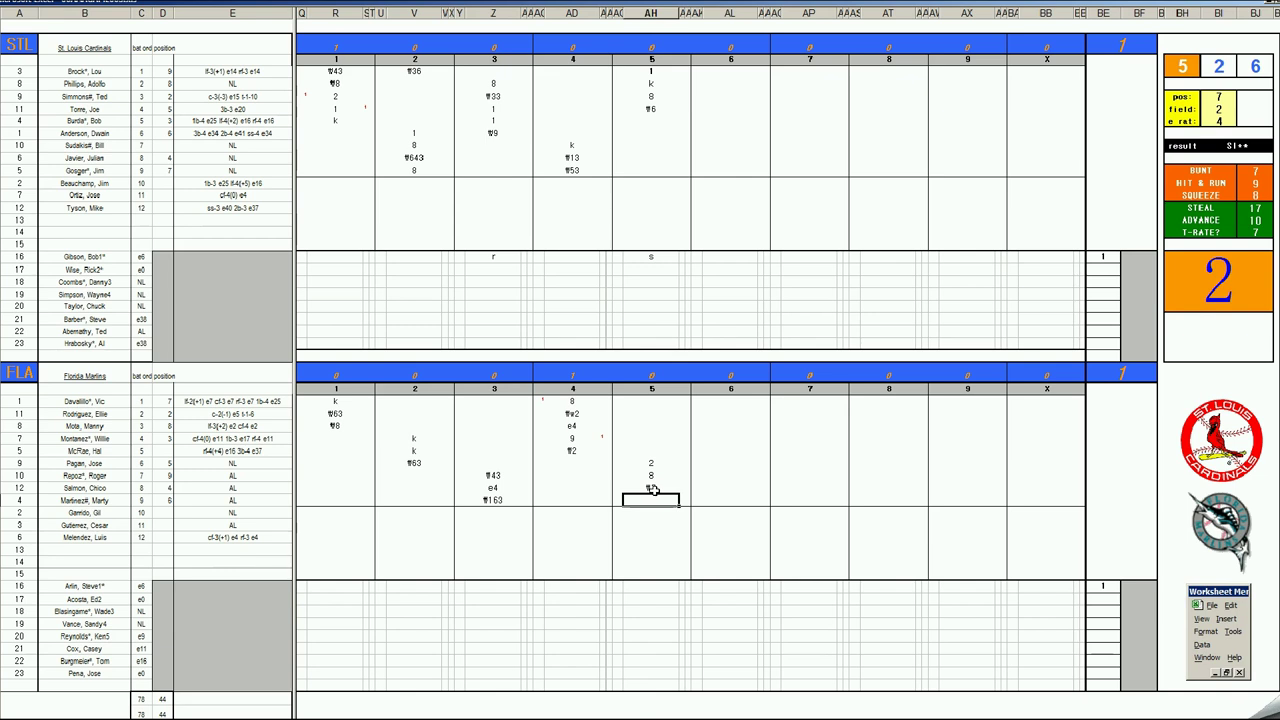
text(#5)
key(Return)
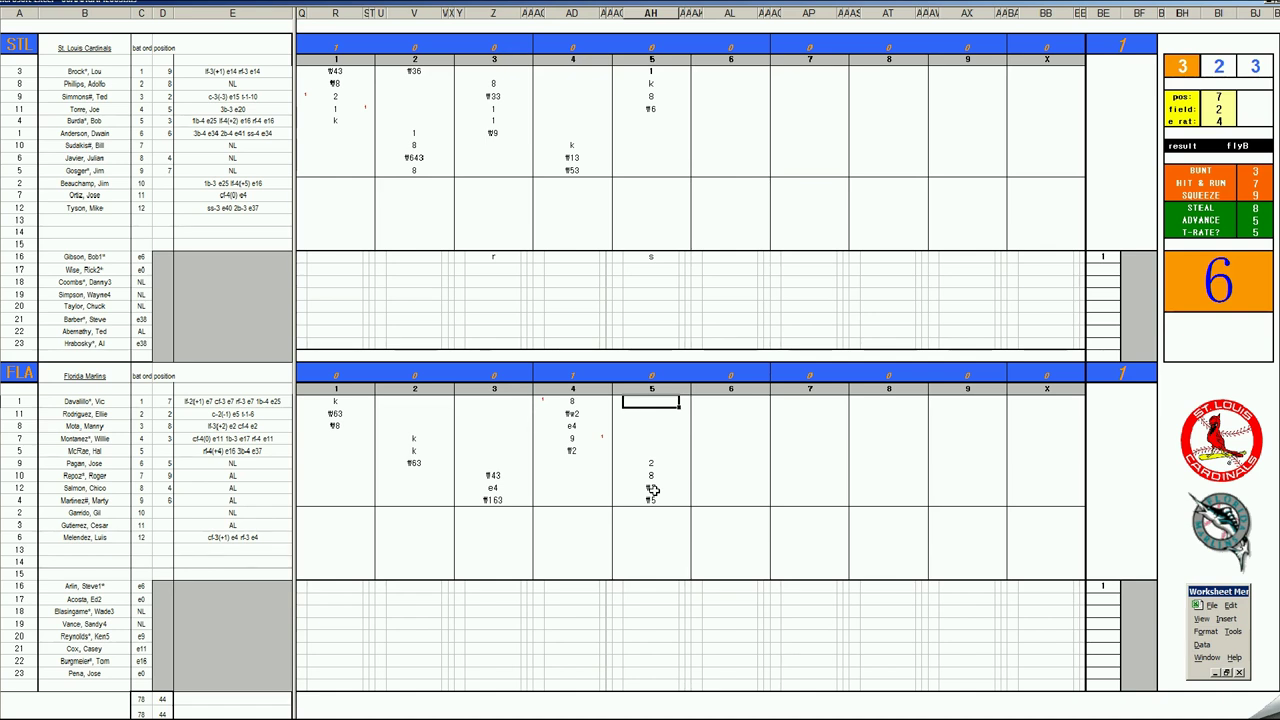
text(1)
key(Return)
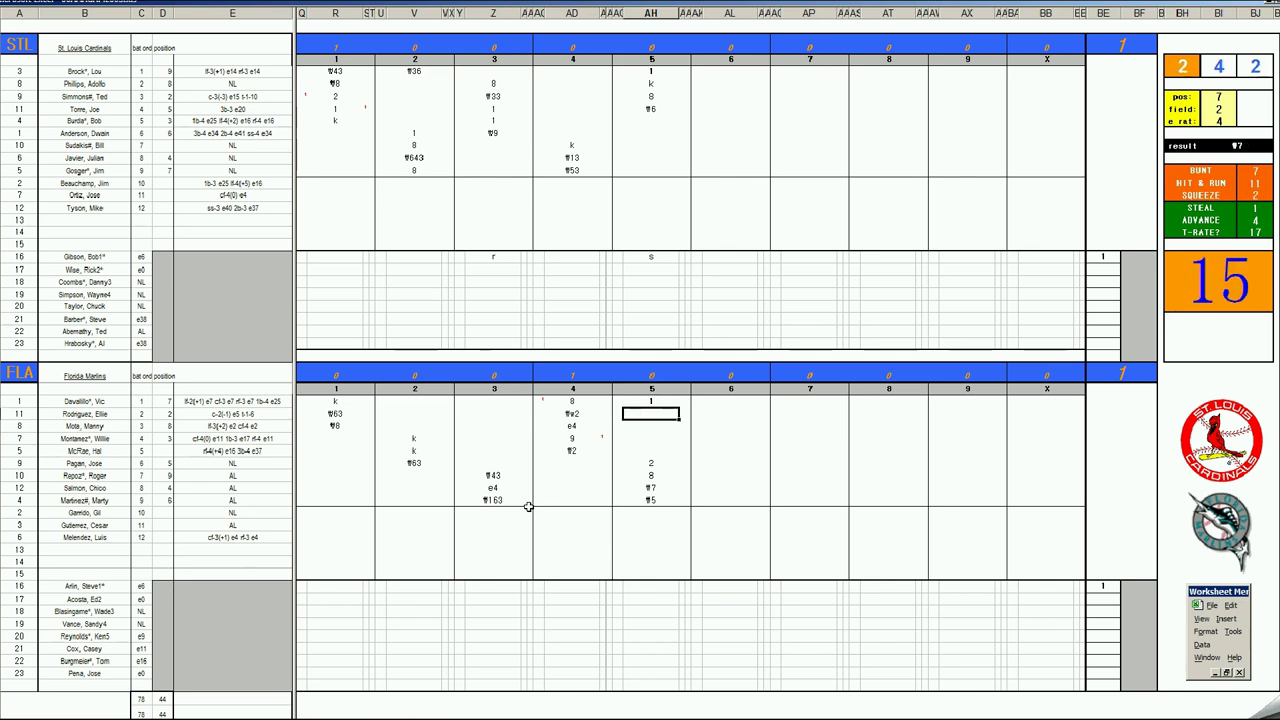
text(#5)
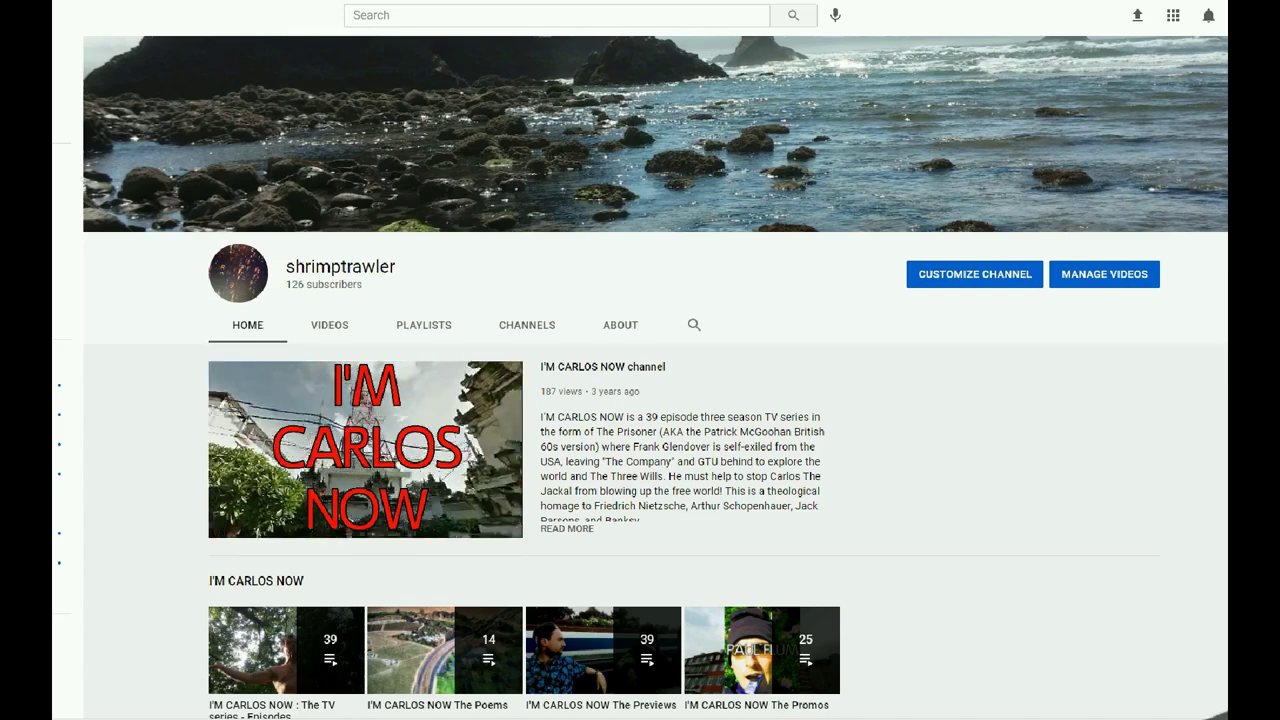
scroll(655, 377, down, 3)
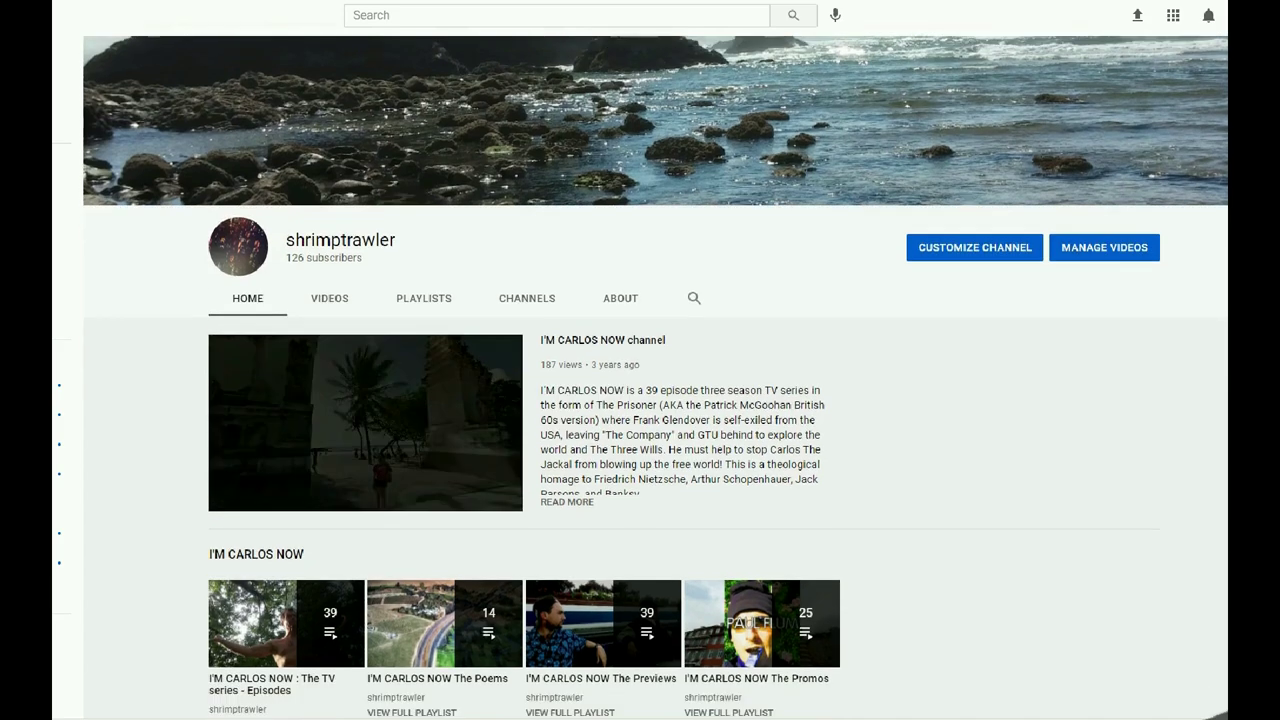
scroll(655, 377, down, 3)
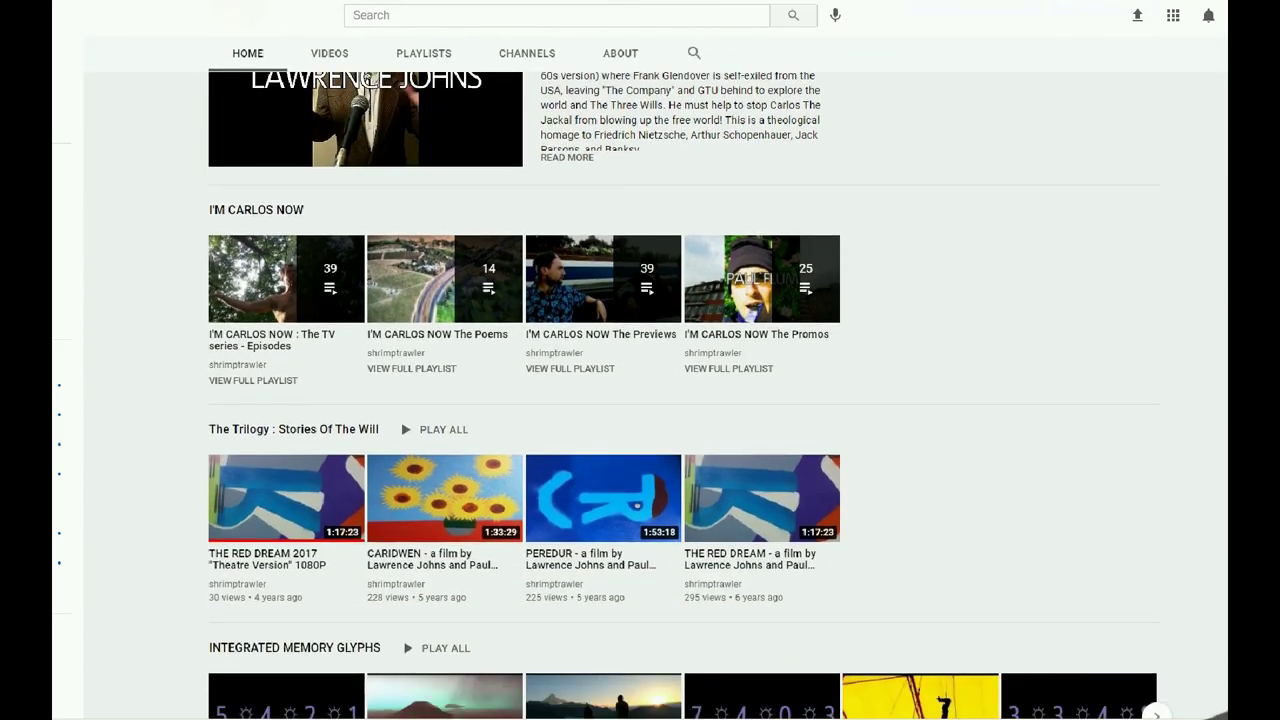
scroll(655, 377, down, 2)
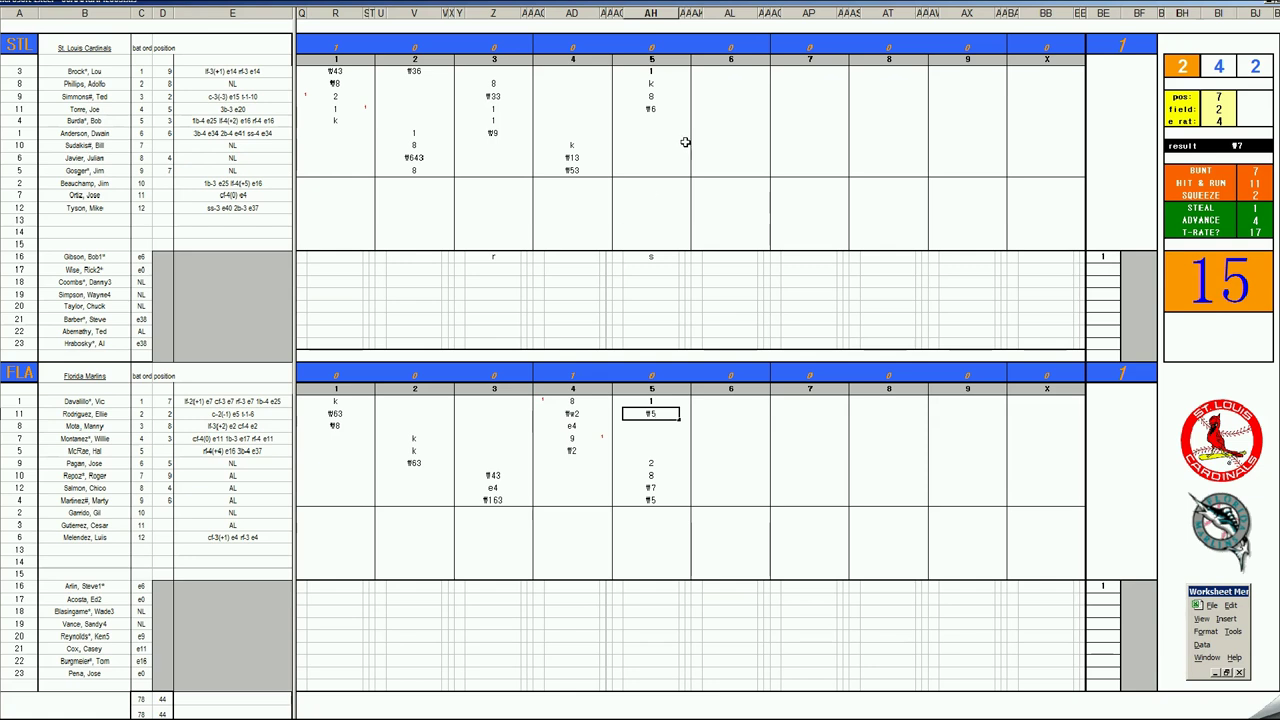
Score the Cardinals' sixth-inning batters as 8, f33, f5 and f63.
click(717, 121)
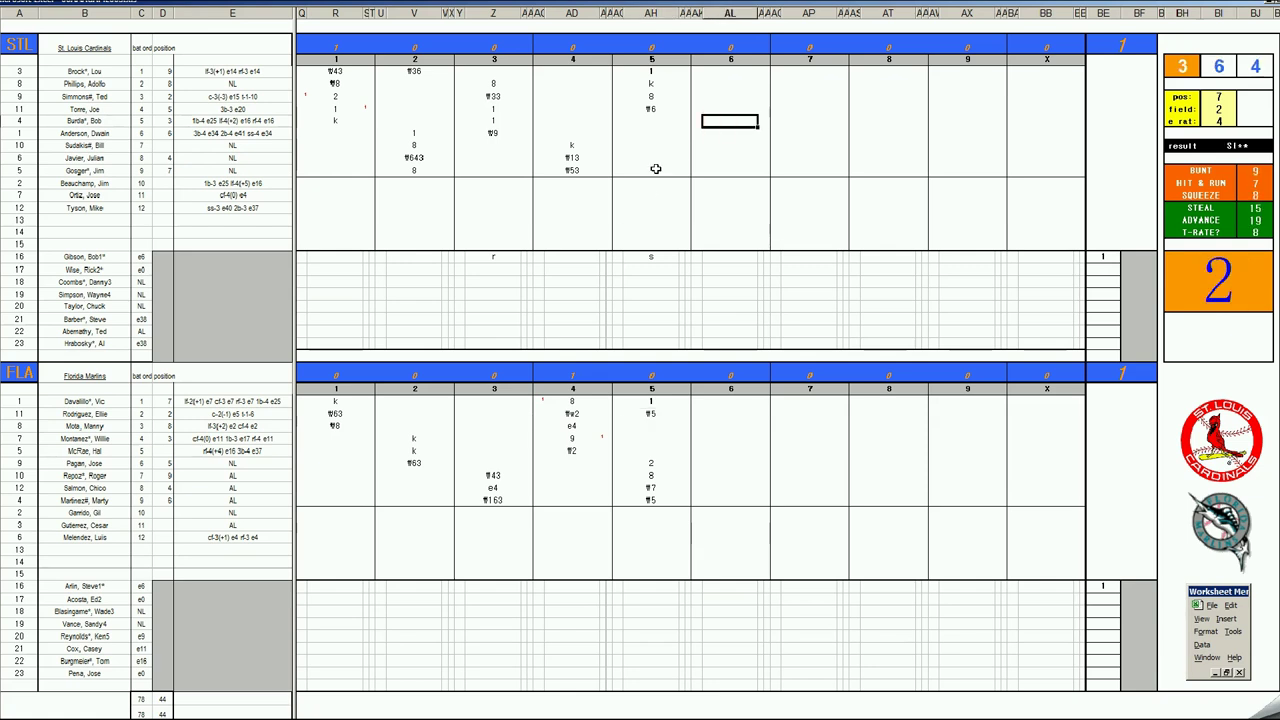
text(8)
key(Return)
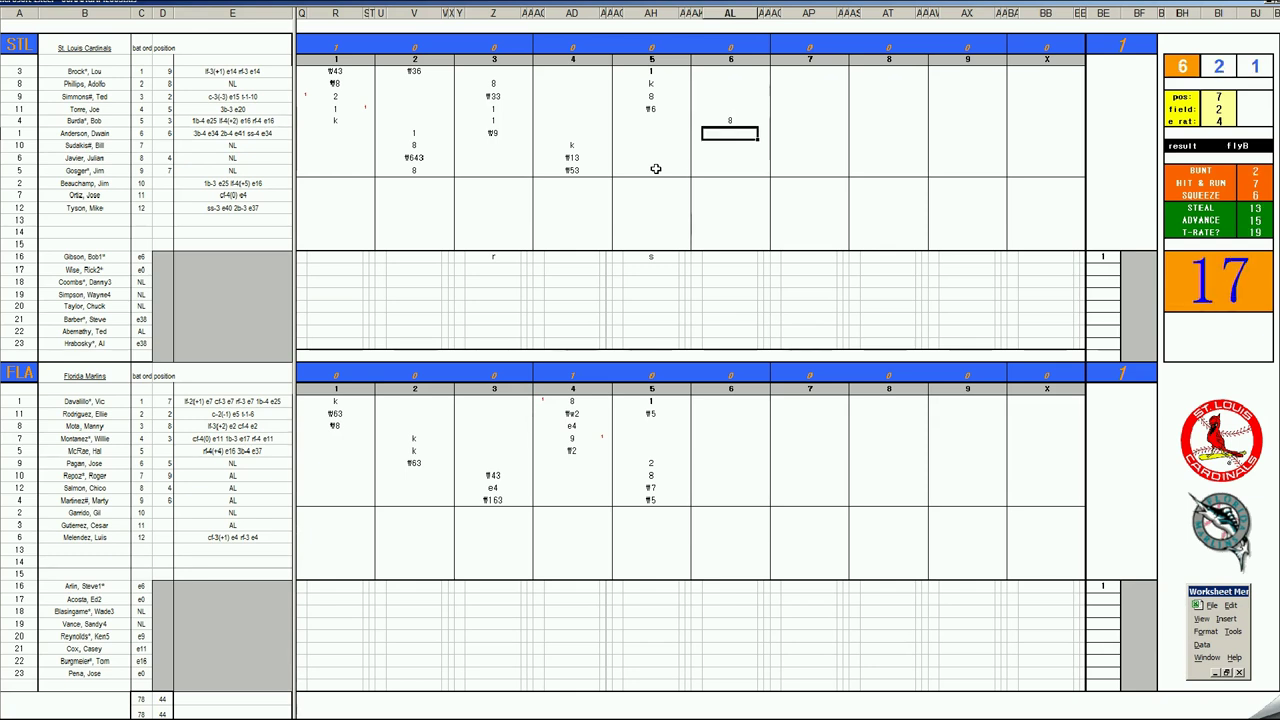
text(f33)
key(Return)
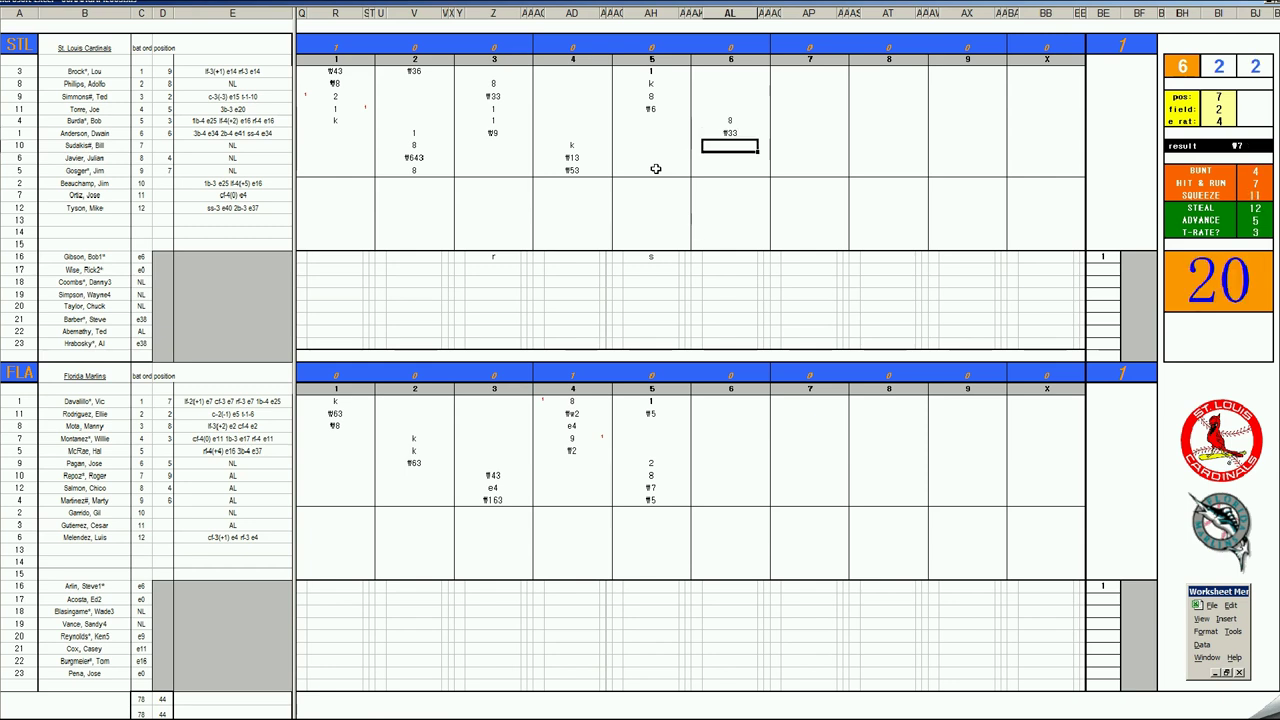
text(f5)
key(Return)
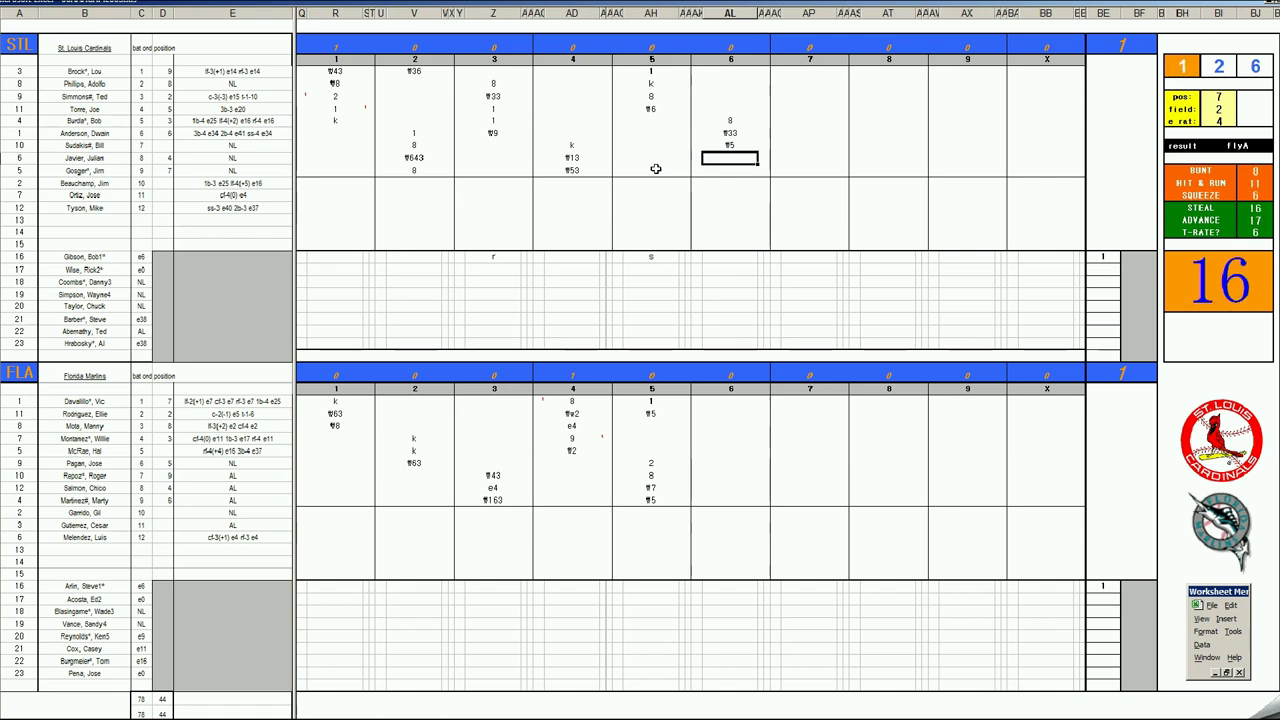
text(f63)
click(710, 426)
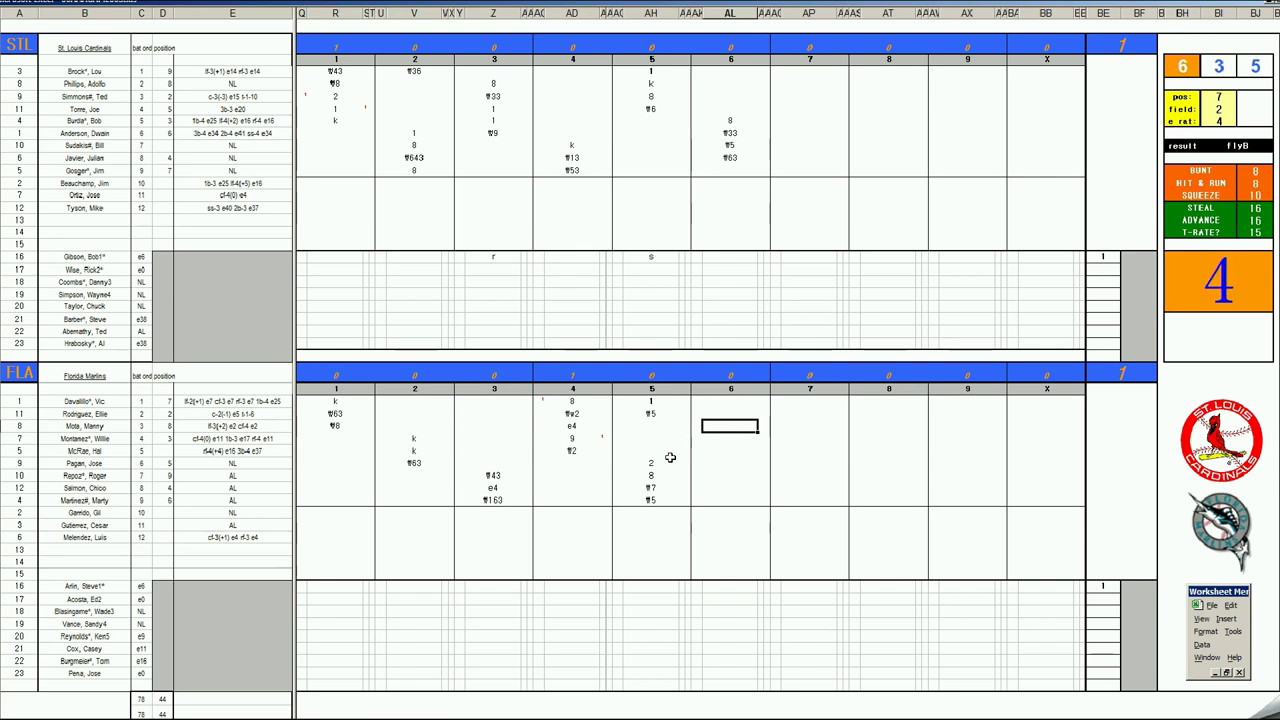
Record two Marlins strikeouts in the sixth, then type fly-out f8.
text(k)
key(Return)
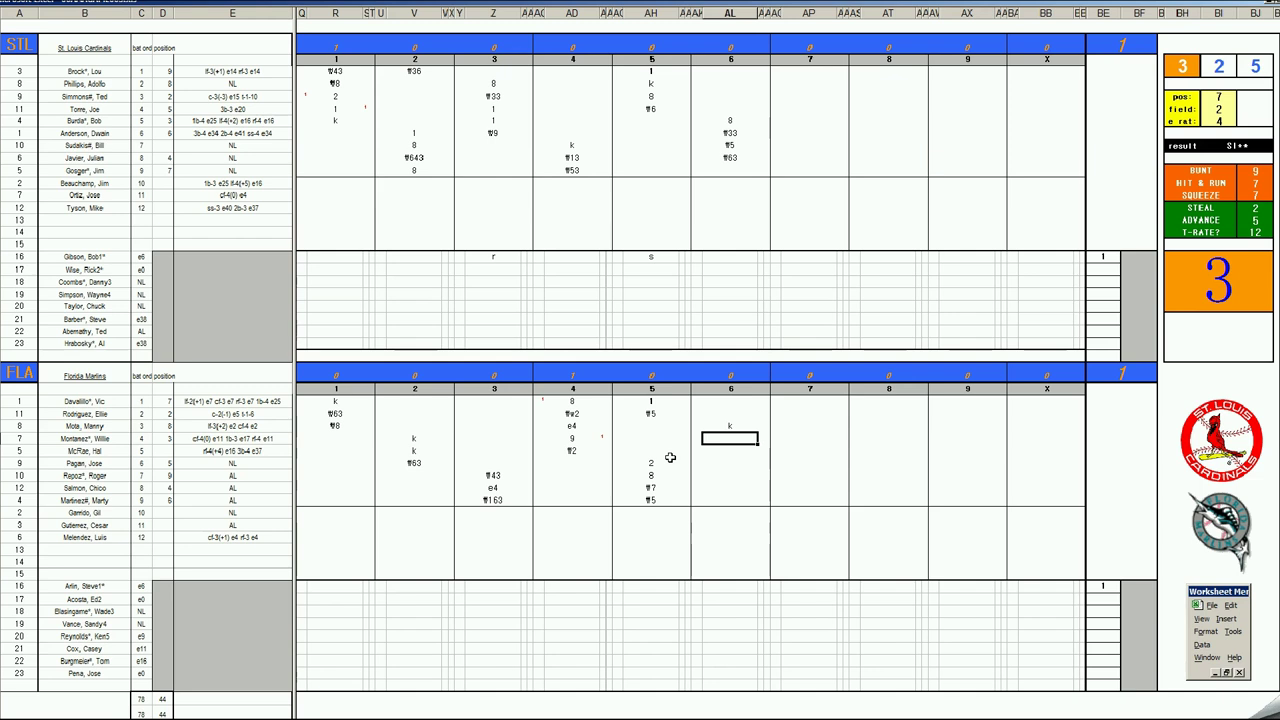
text(k)
key(Return)
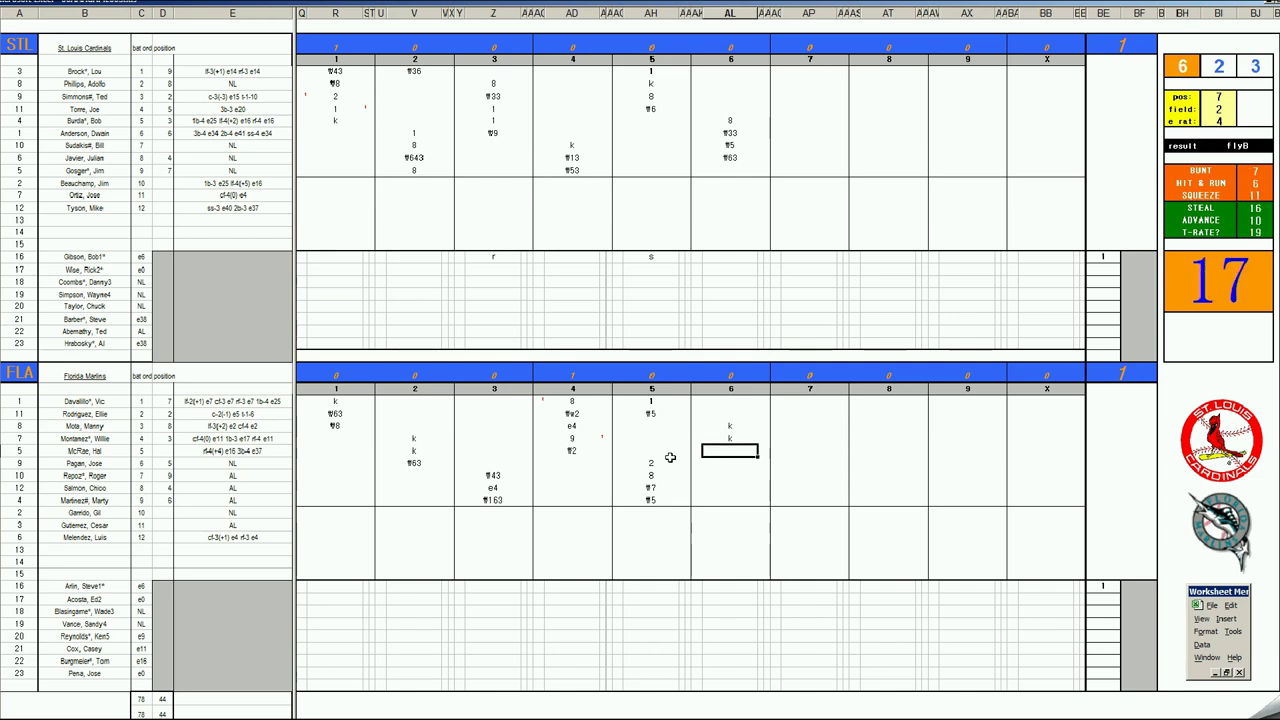
text(₩8)
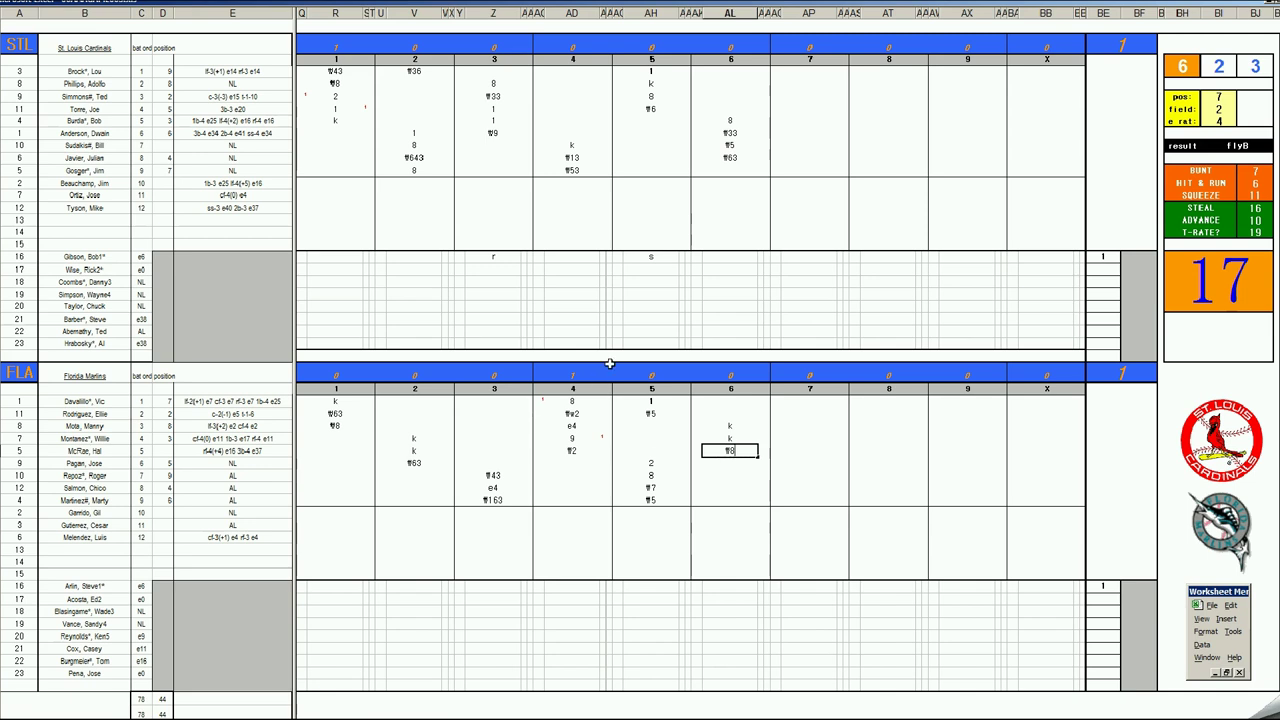
Enter fly-out 33 in the Cardinals' seventh and set pos 2, e rat 5.
click(807, 168)
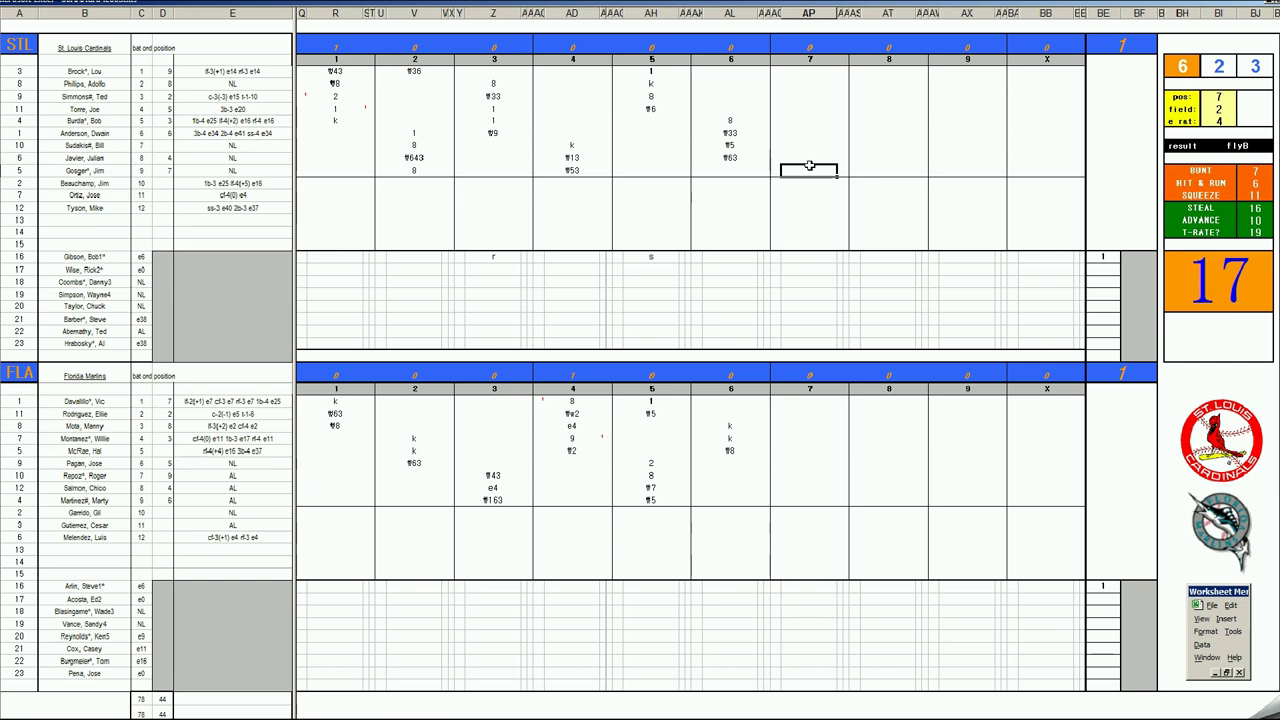
text(₩33)
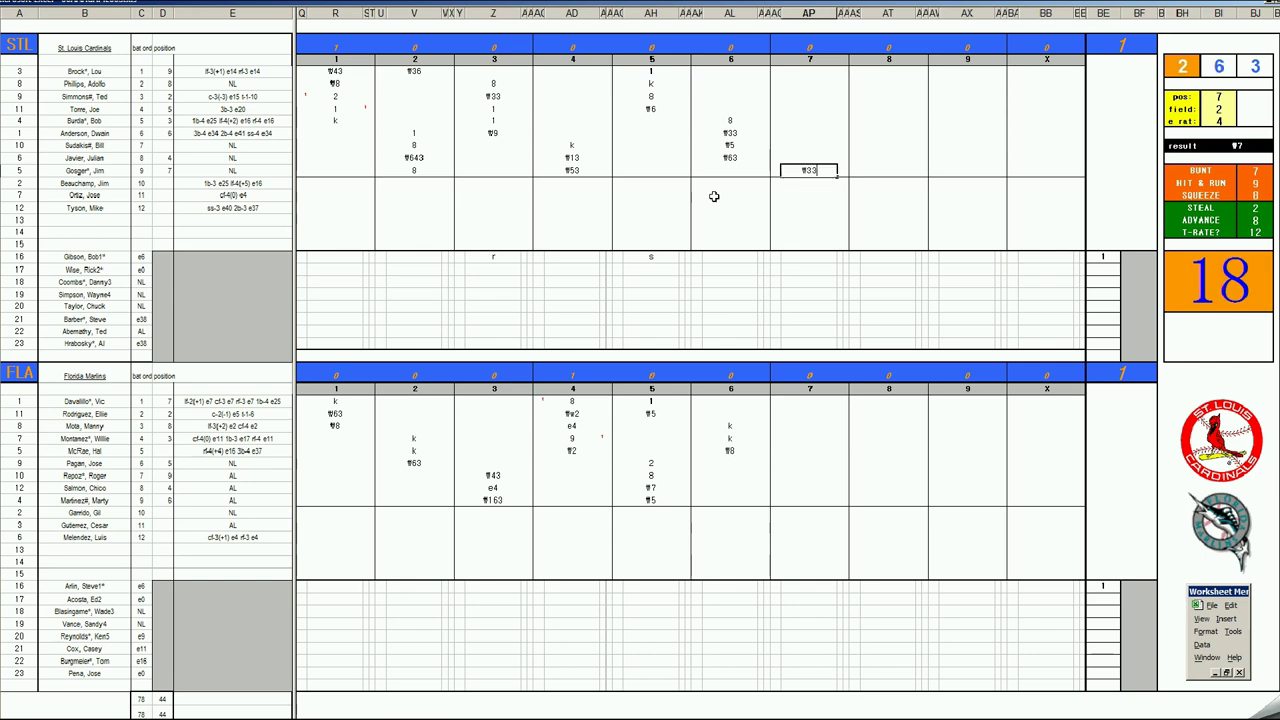
key(Return)
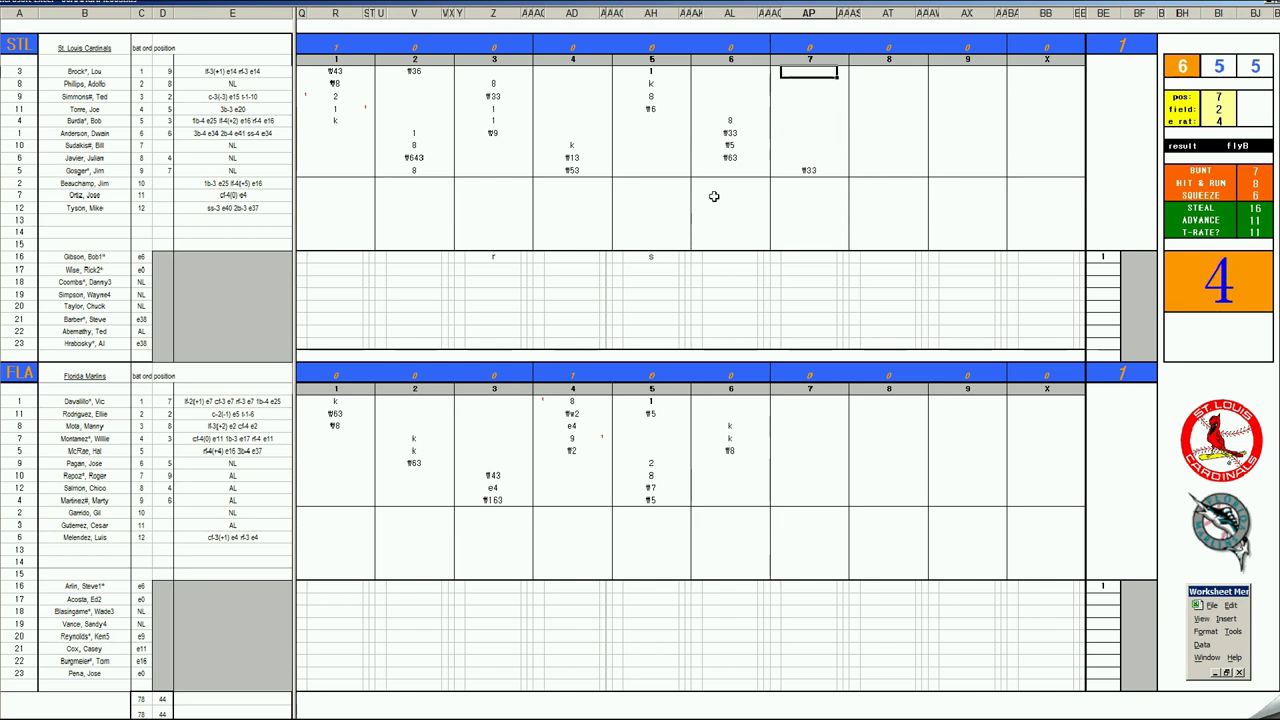
key(Tab)
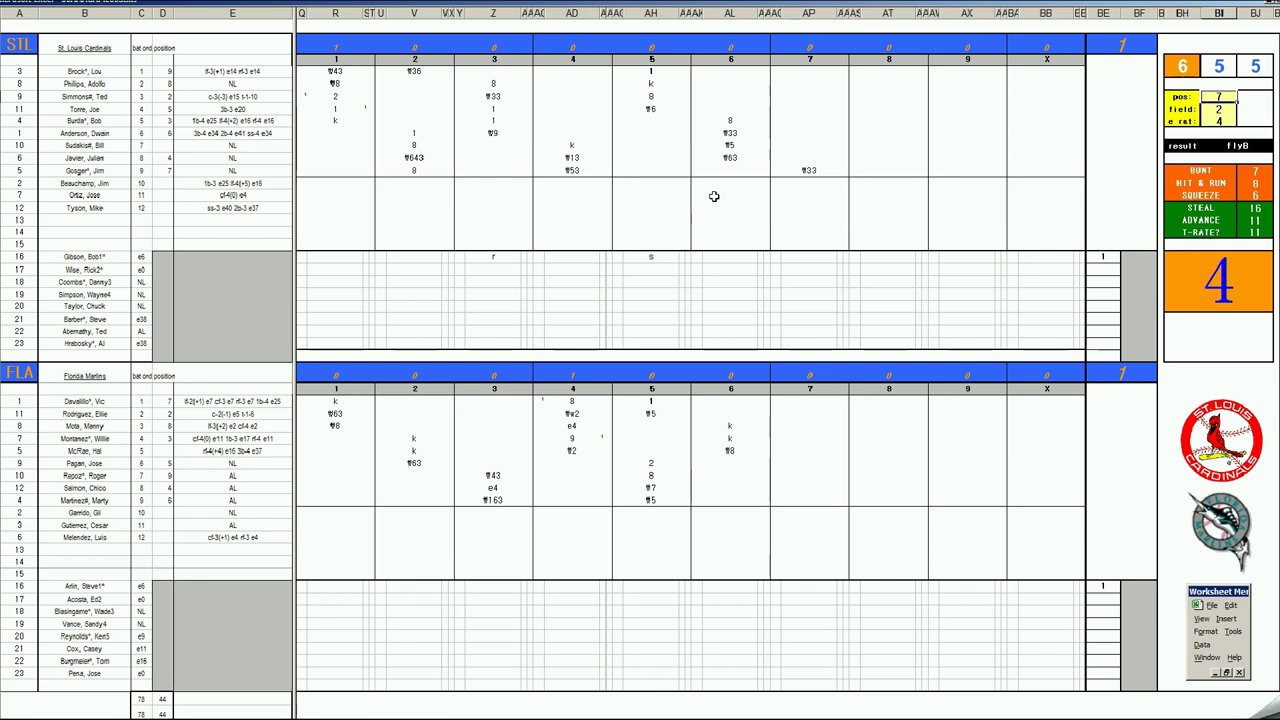
text(2)
key(Return)
text(5)
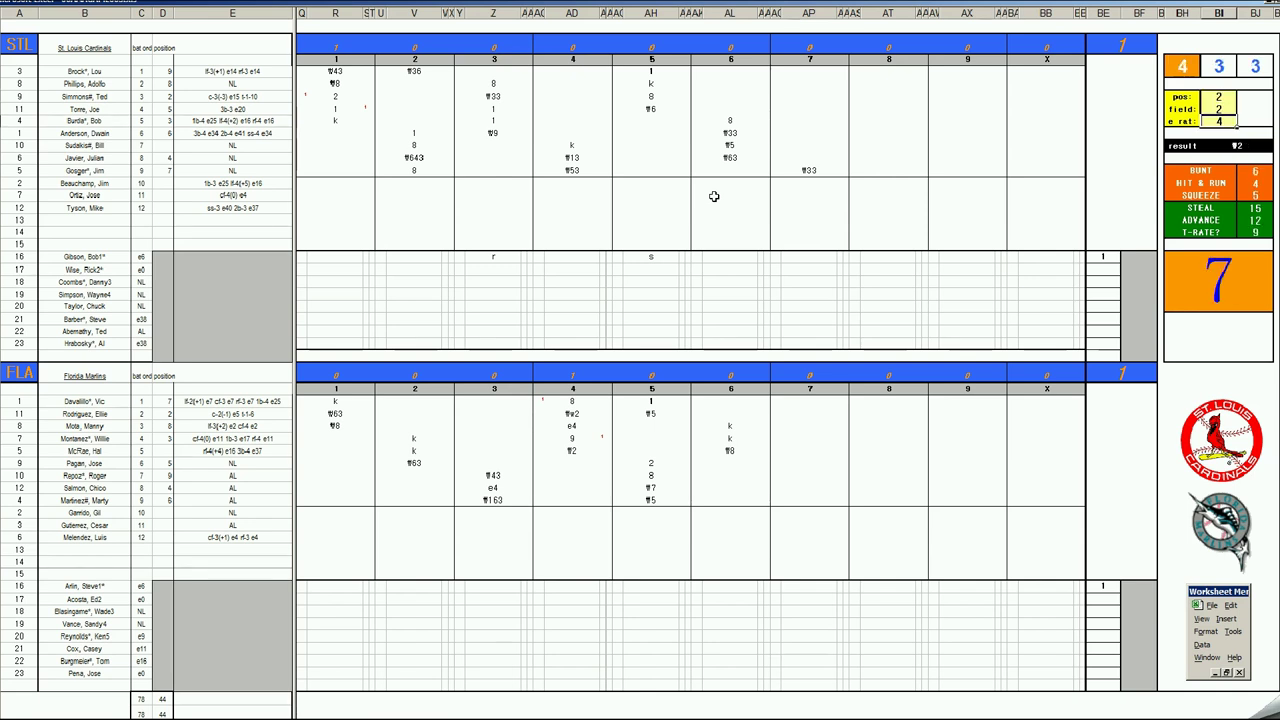
key(Return)
Enter #2 for the leadoff batter's seventh inning and begin a k.
click(815, 73)
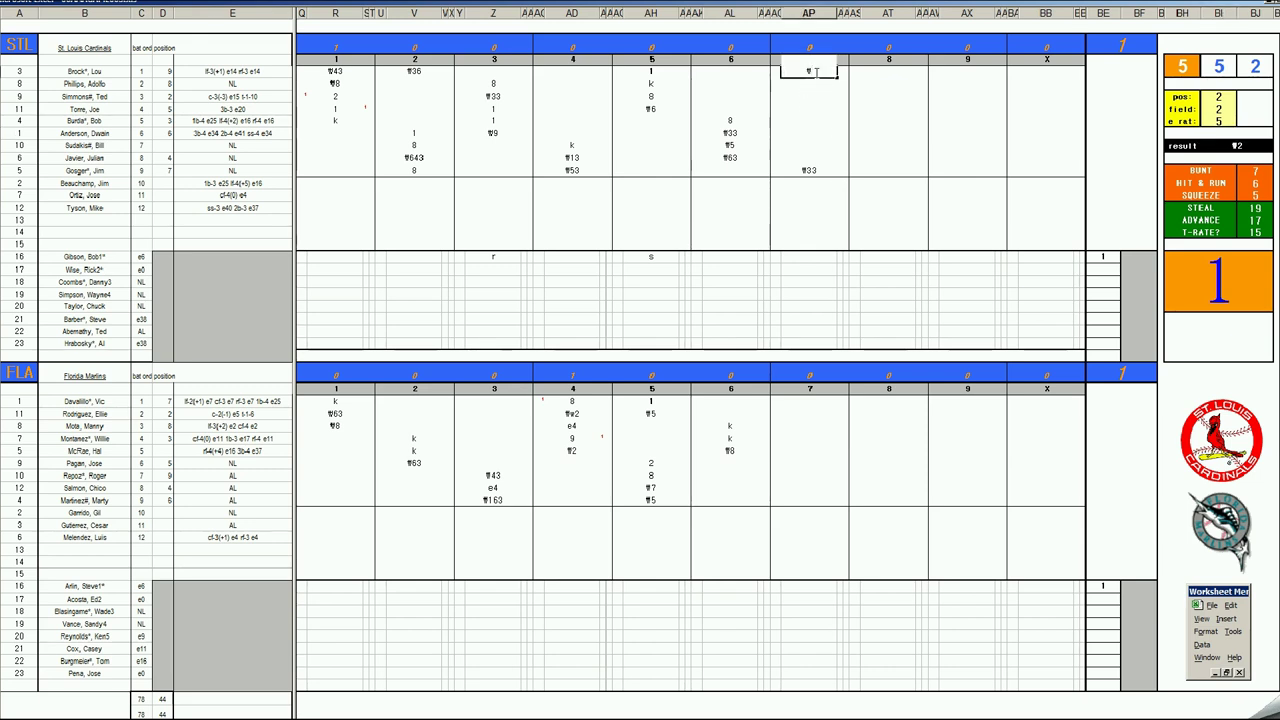
text(#2)
key(Return)
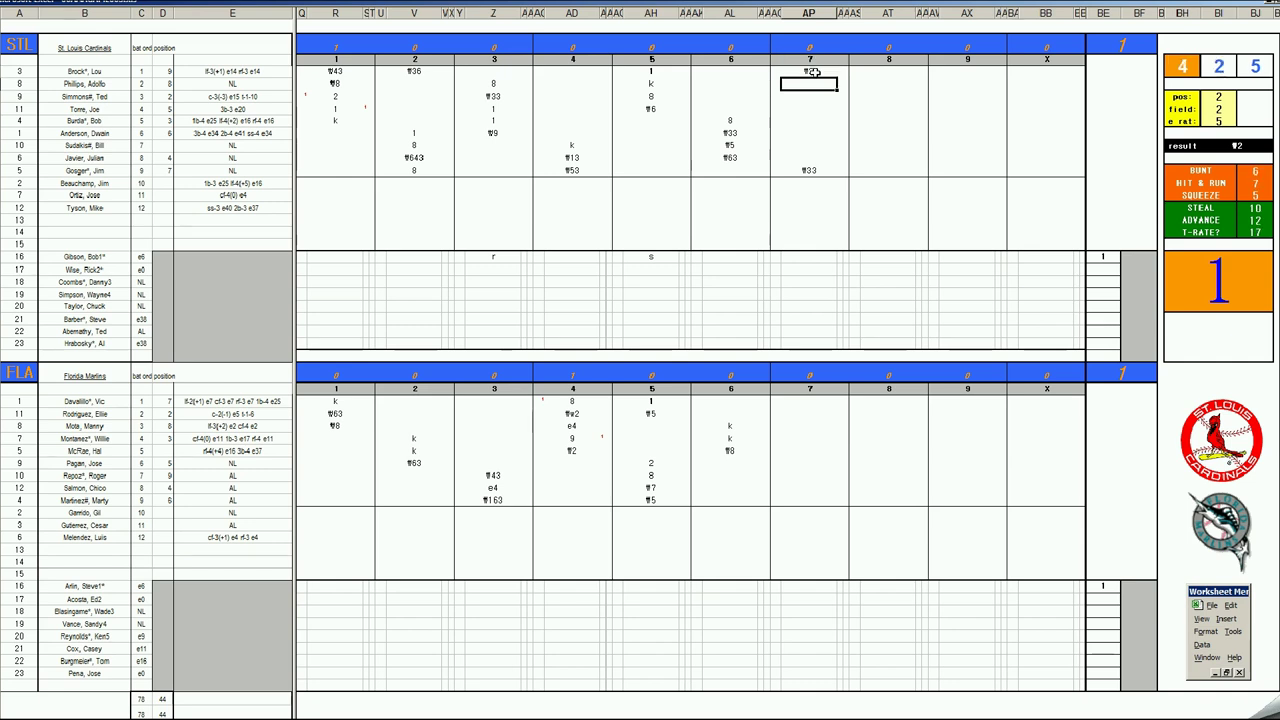
text(k)
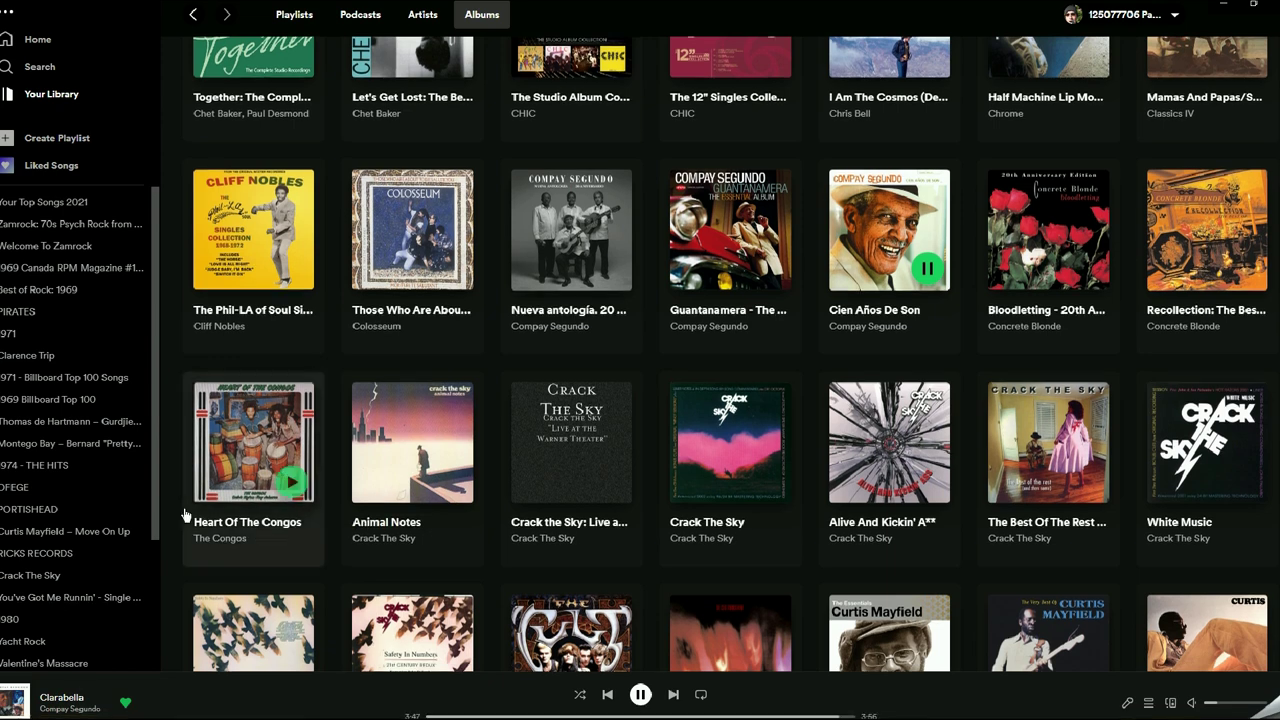
Scroll through the Cien Años De Son album track list in Spotify.
scroll(184, 515, up, 2)
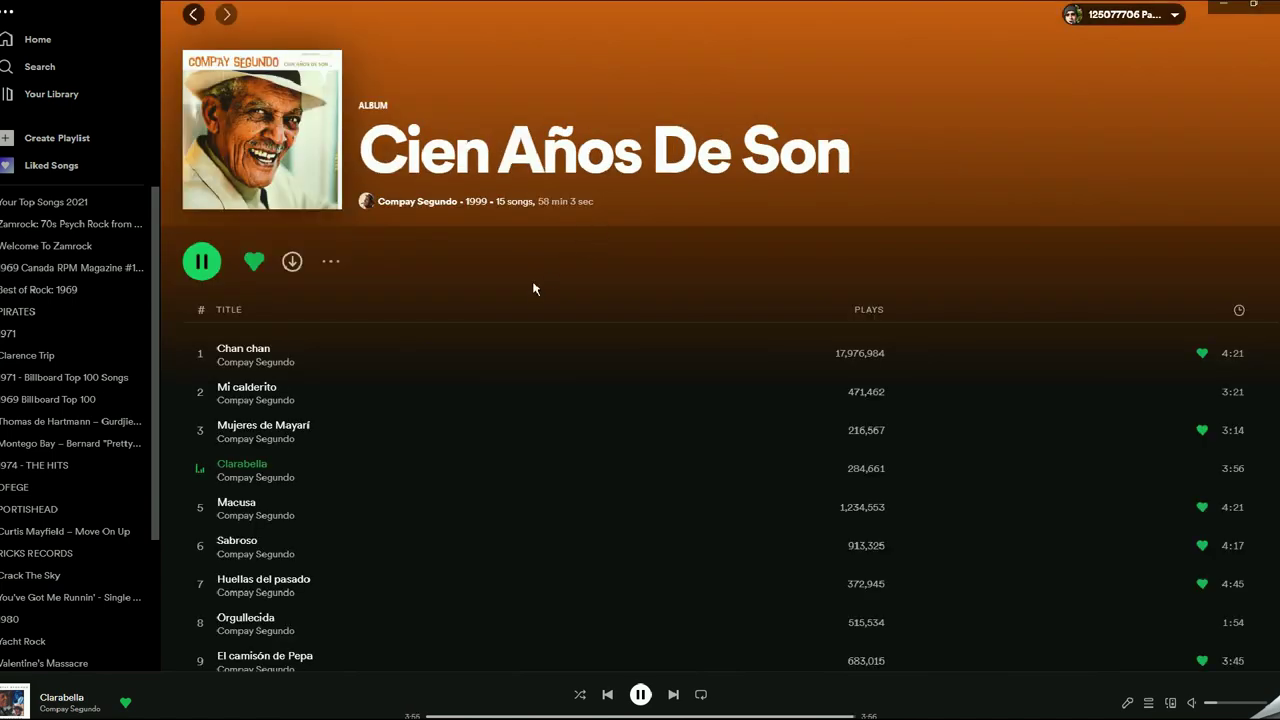
scroll(398, 438, down, 2)
scroll(398, 438, up, 1)
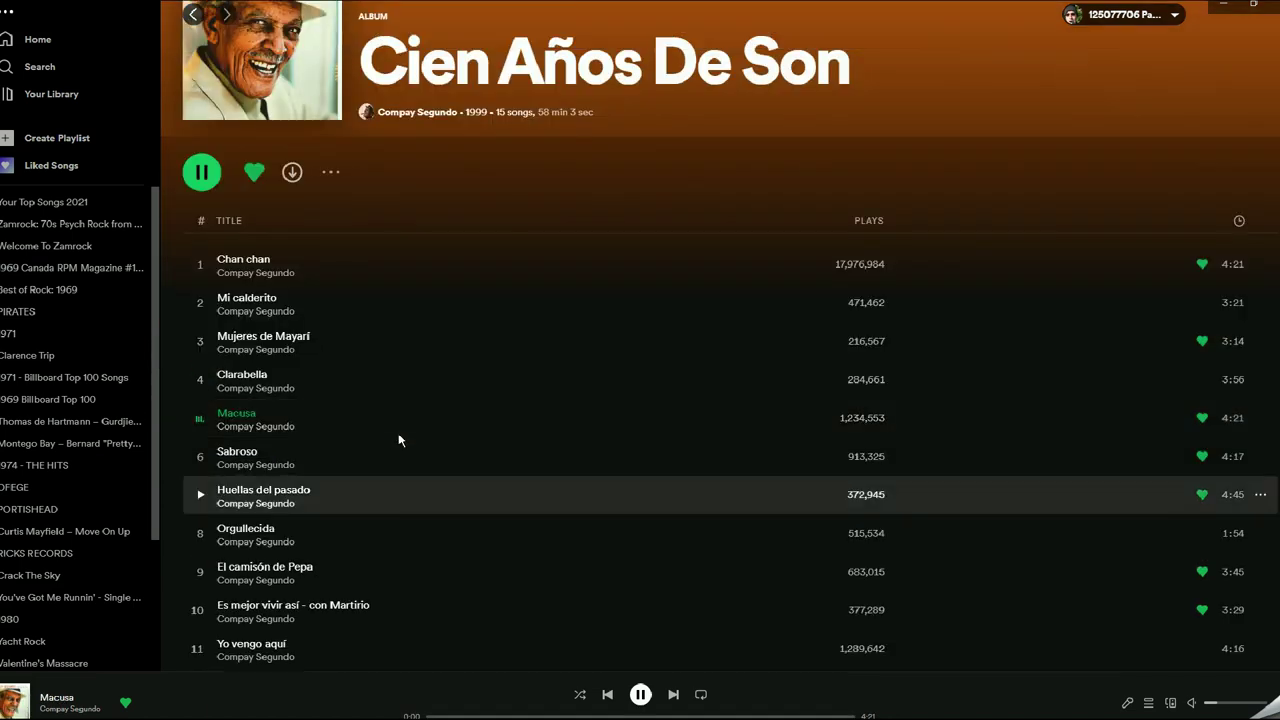
scroll(398, 440, up, 2)
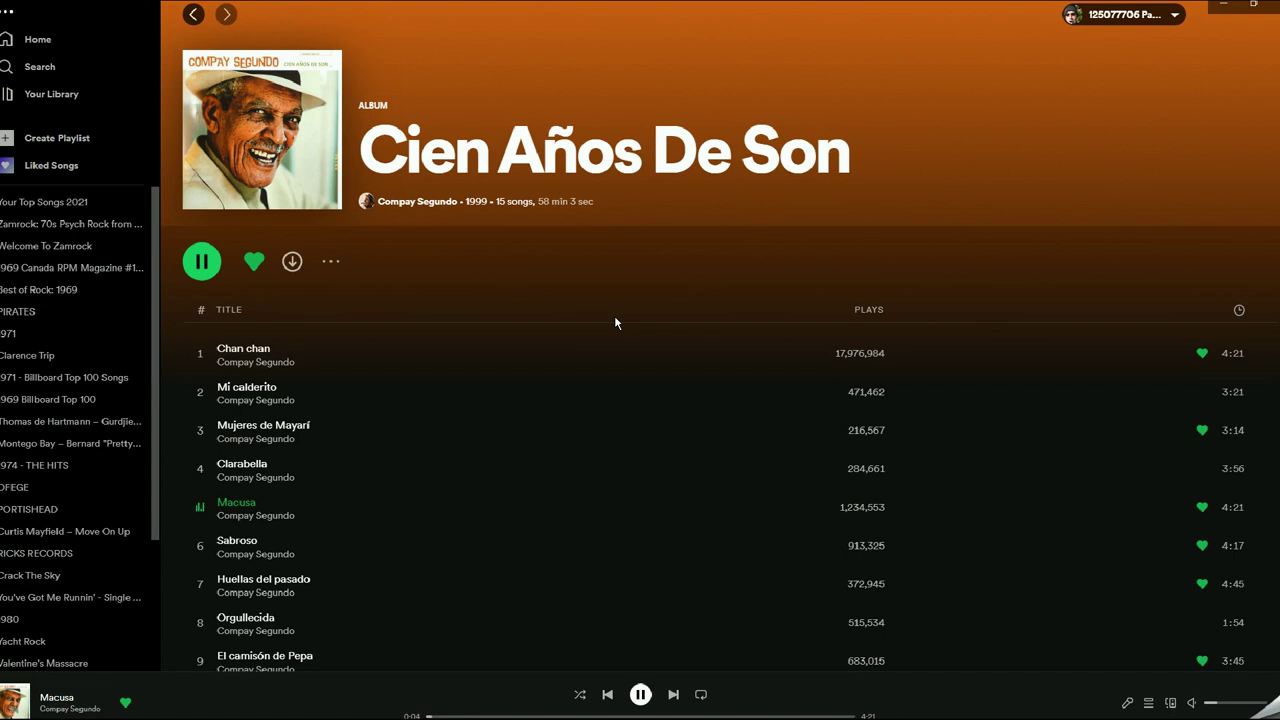
scroll(615, 322, down, 4)
scroll(615, 322, down, 1)
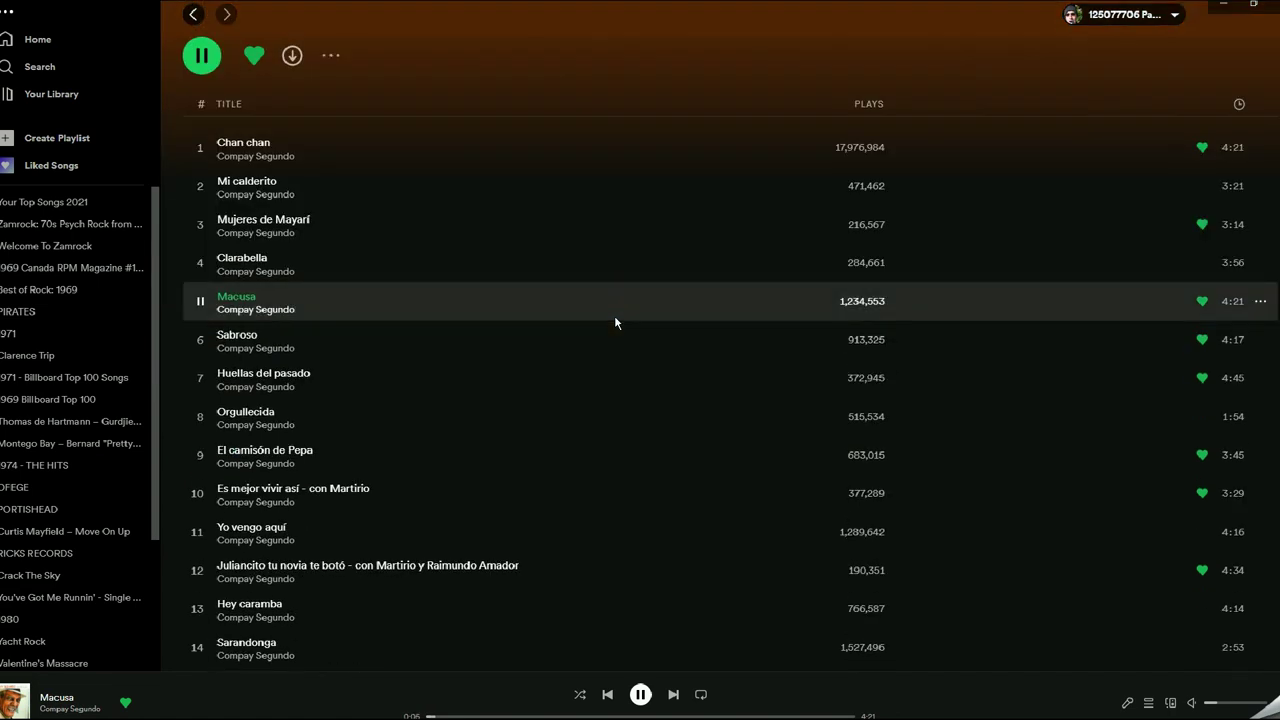
scroll(614, 315, down, 4)
scroll(614, 315, up, 8)
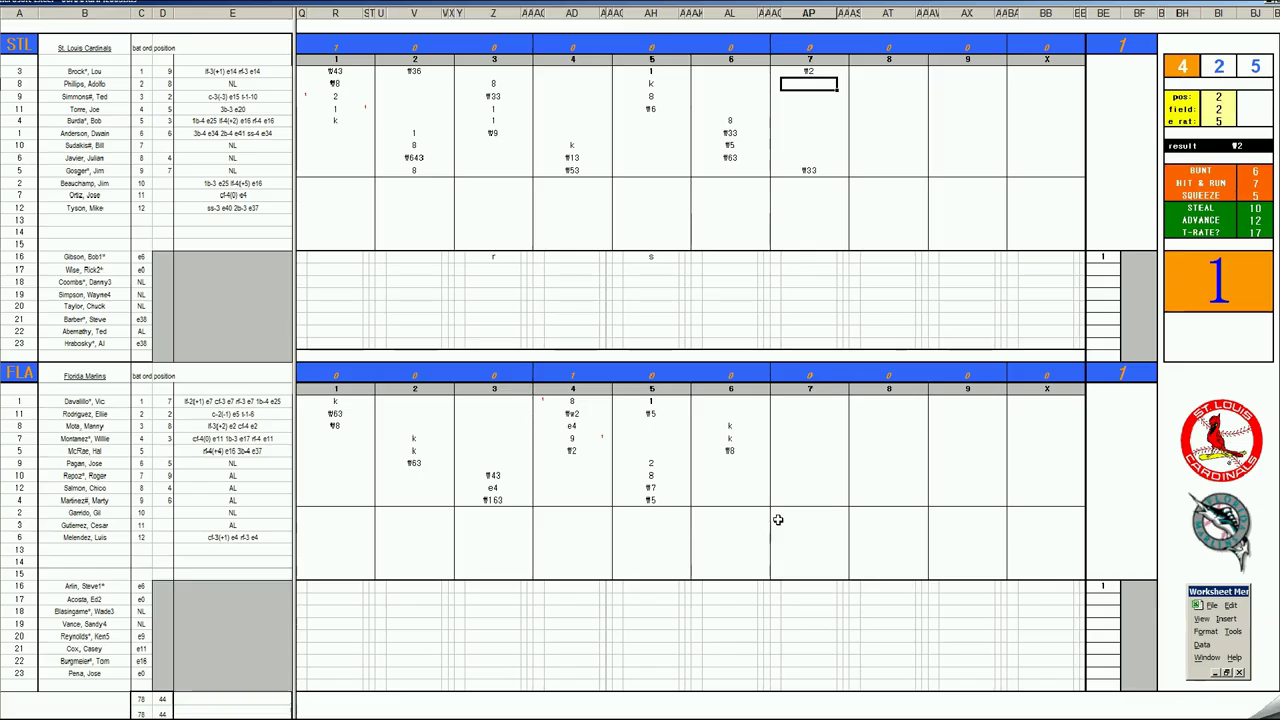
Add a k to the Cardinals' seventh, a Marlins strikeout, and set pos to 9.
text(k)
click(797, 460)
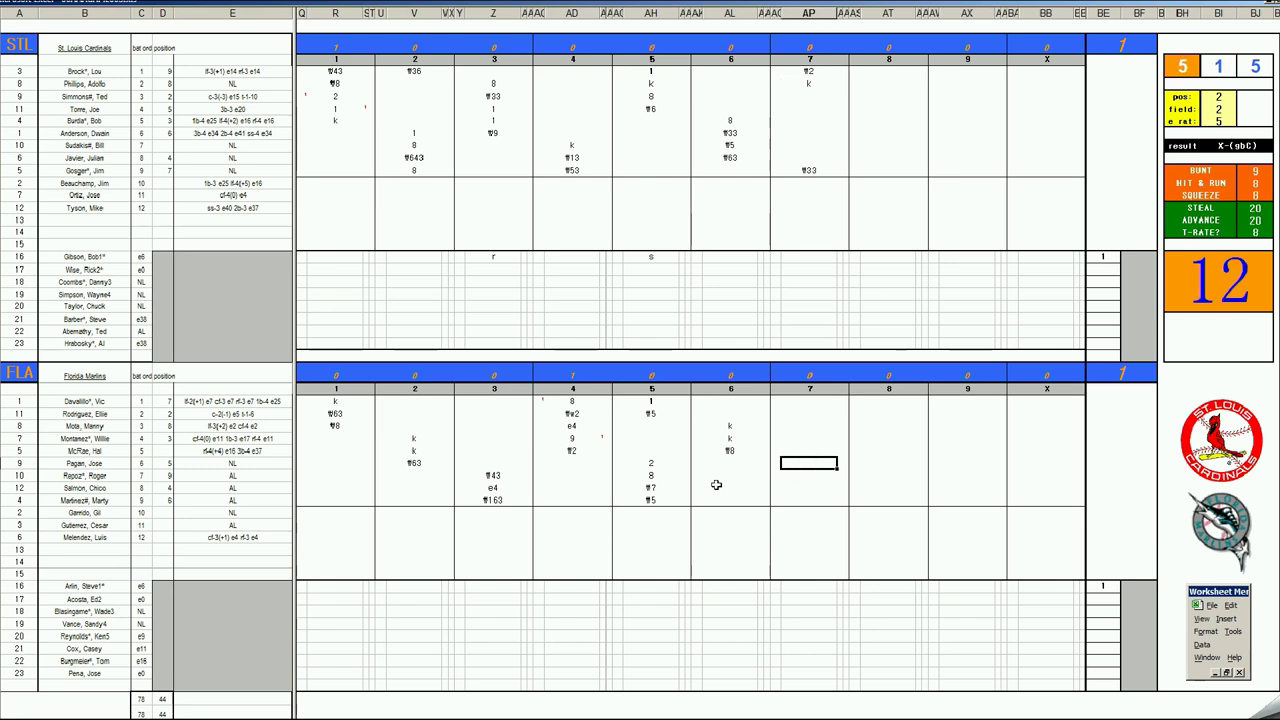
text(k)
key(Return)
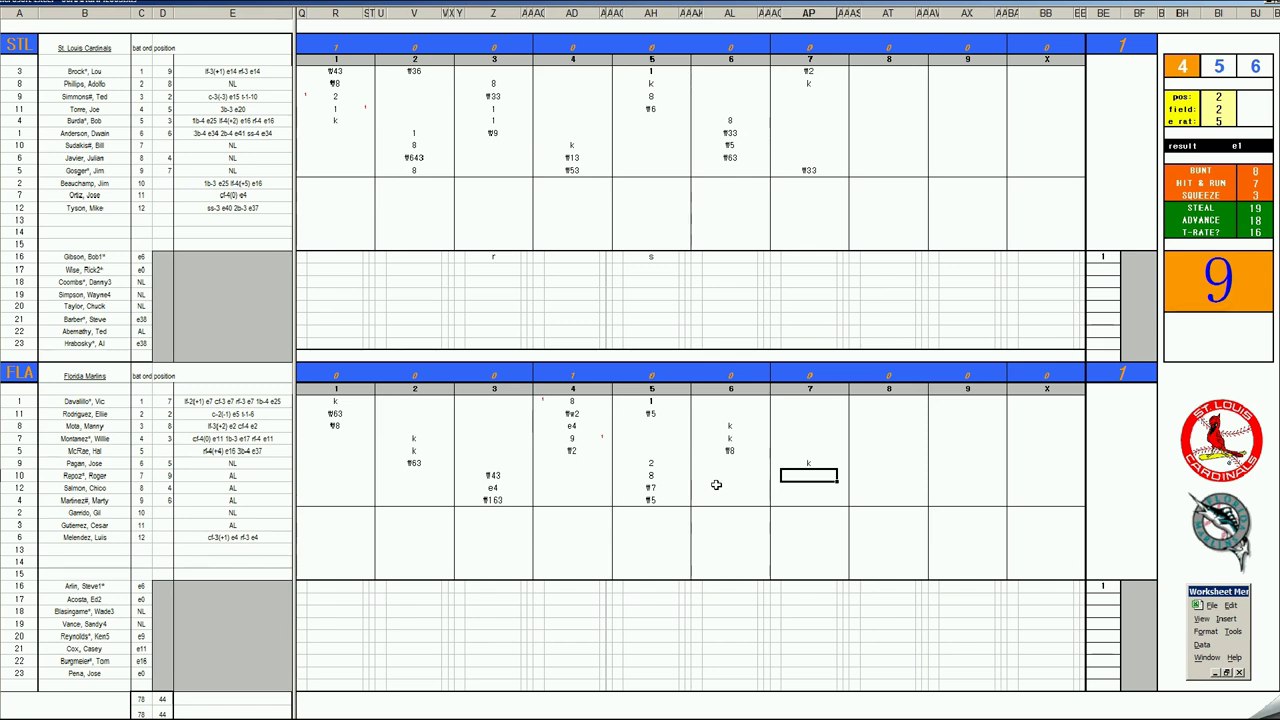
key(Tab)
text(9)
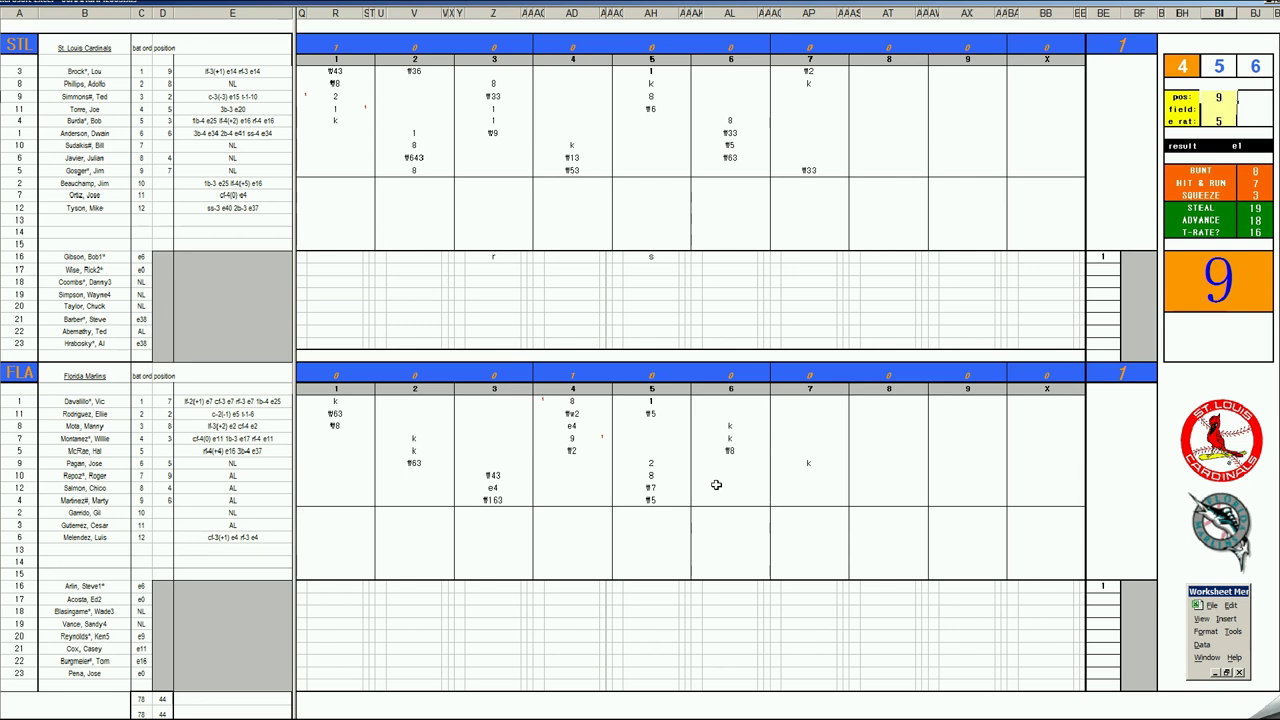
key(Return)
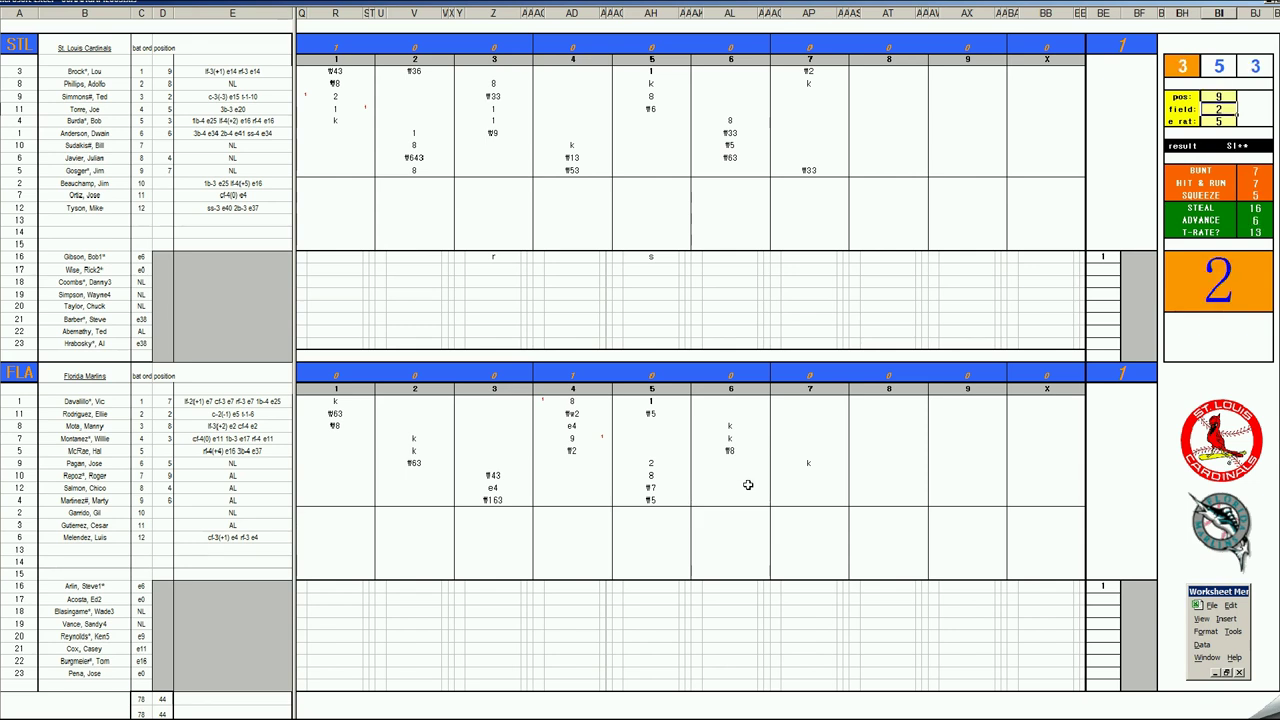
Record k and fly-out 43 for the next Marlins batters in the seventh.
click(815, 475)
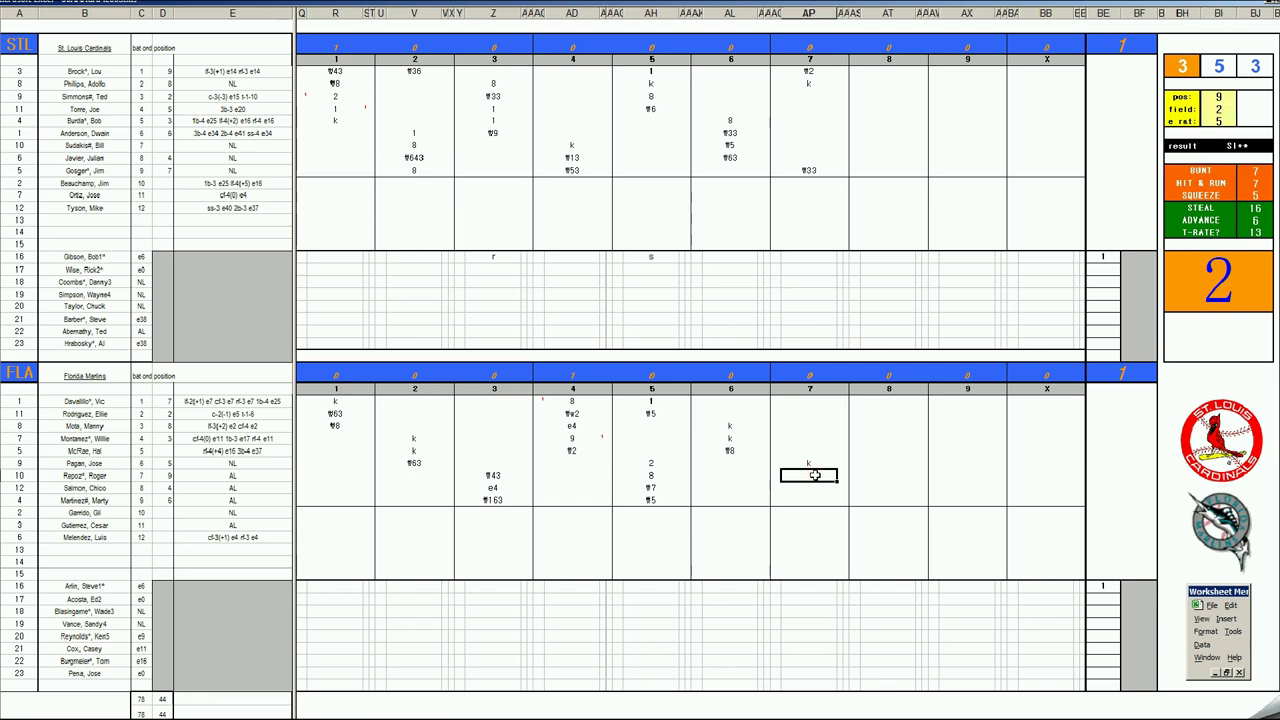
text(k)
key(Return)
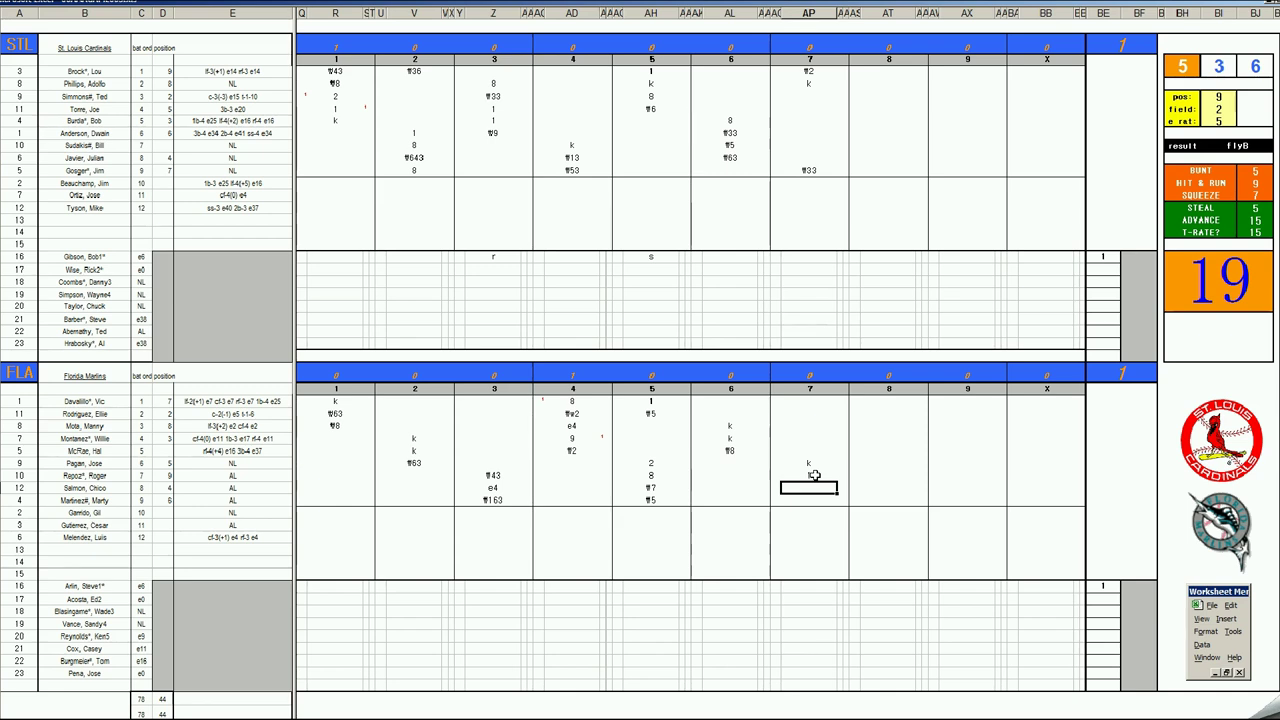
text(f43)
key(Return)
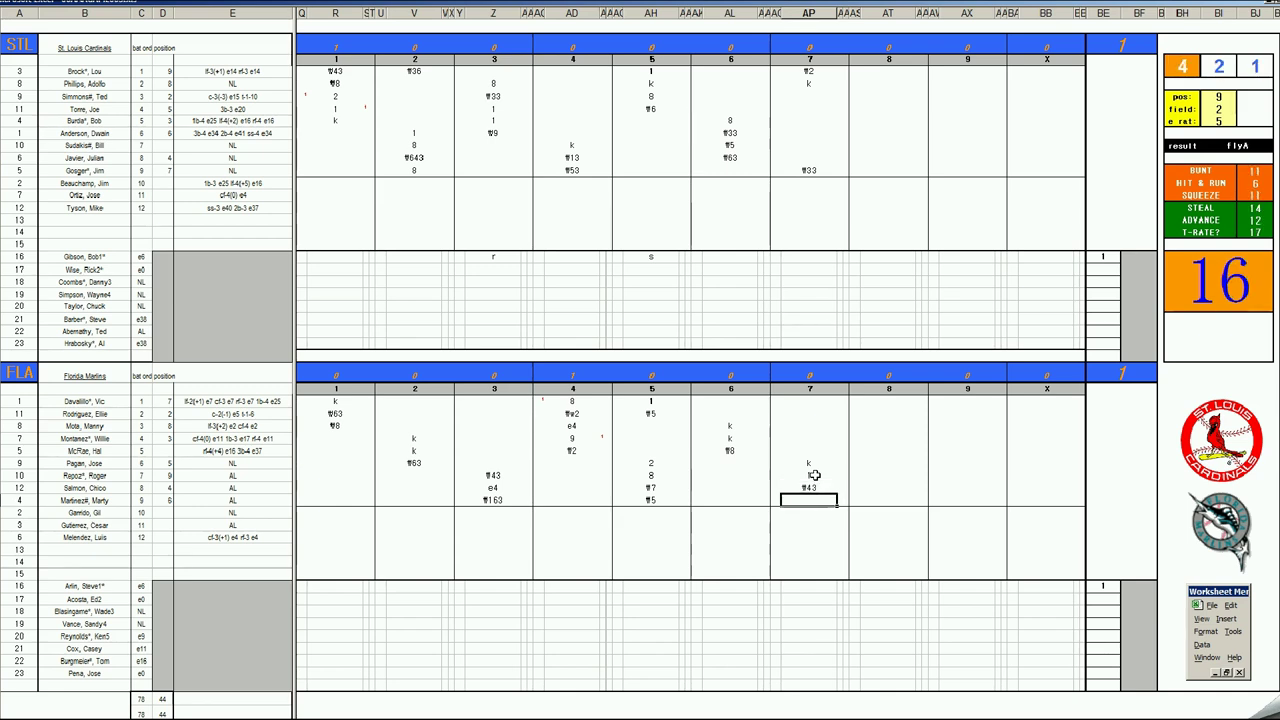
Set pos 7 and e rat 4, then start fly-out 7 in the next cell.
key(Tab)
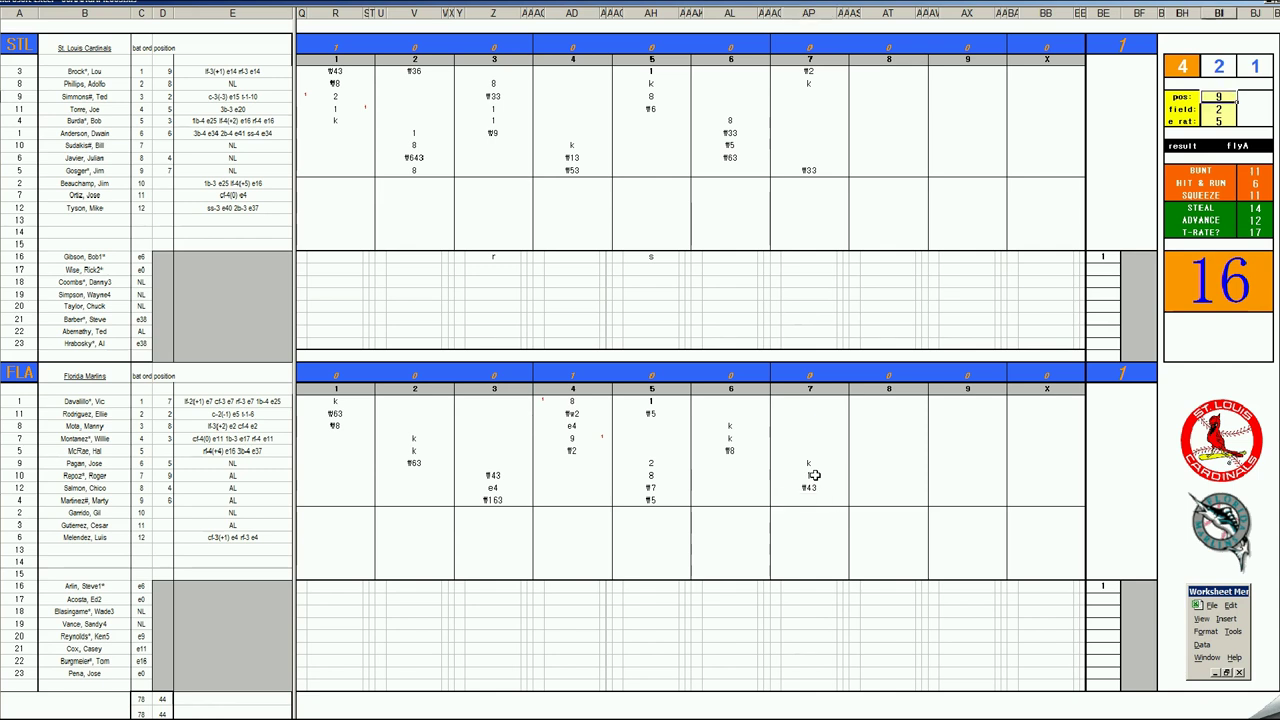
text(7)
key(Return)
key(Return)
text(4)
key(Return)
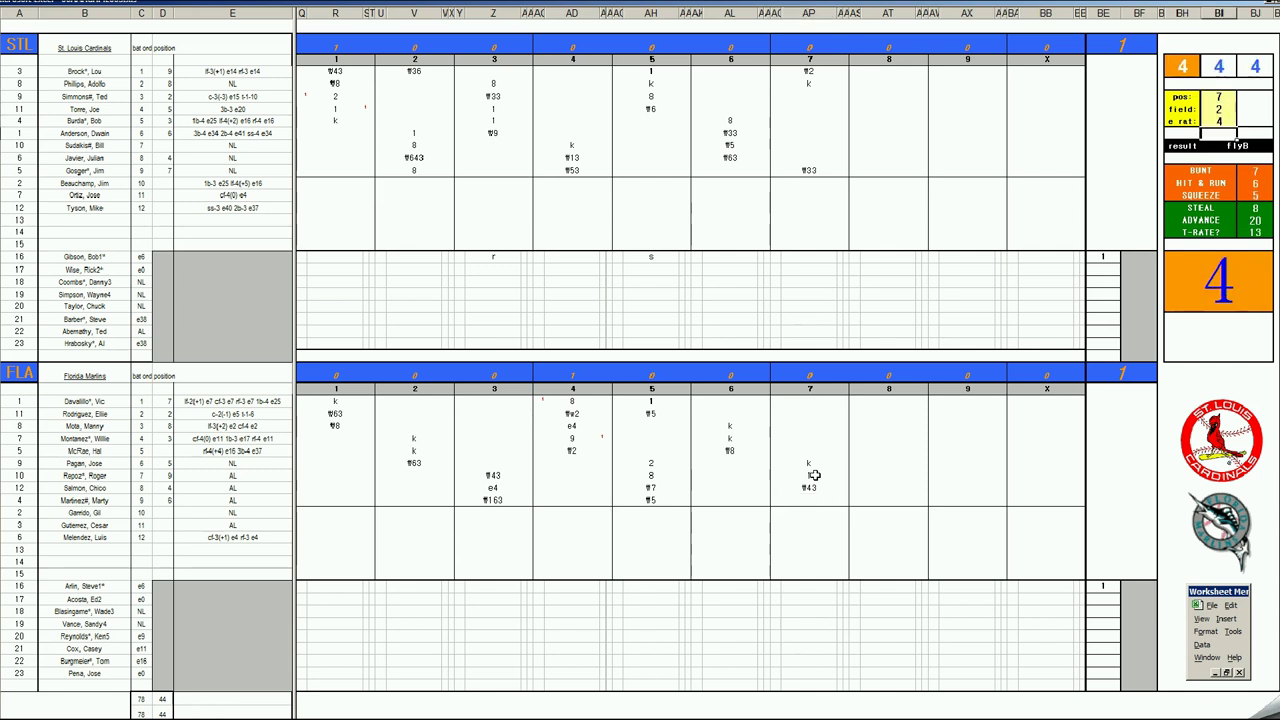
click(808, 500)
text(ff7)
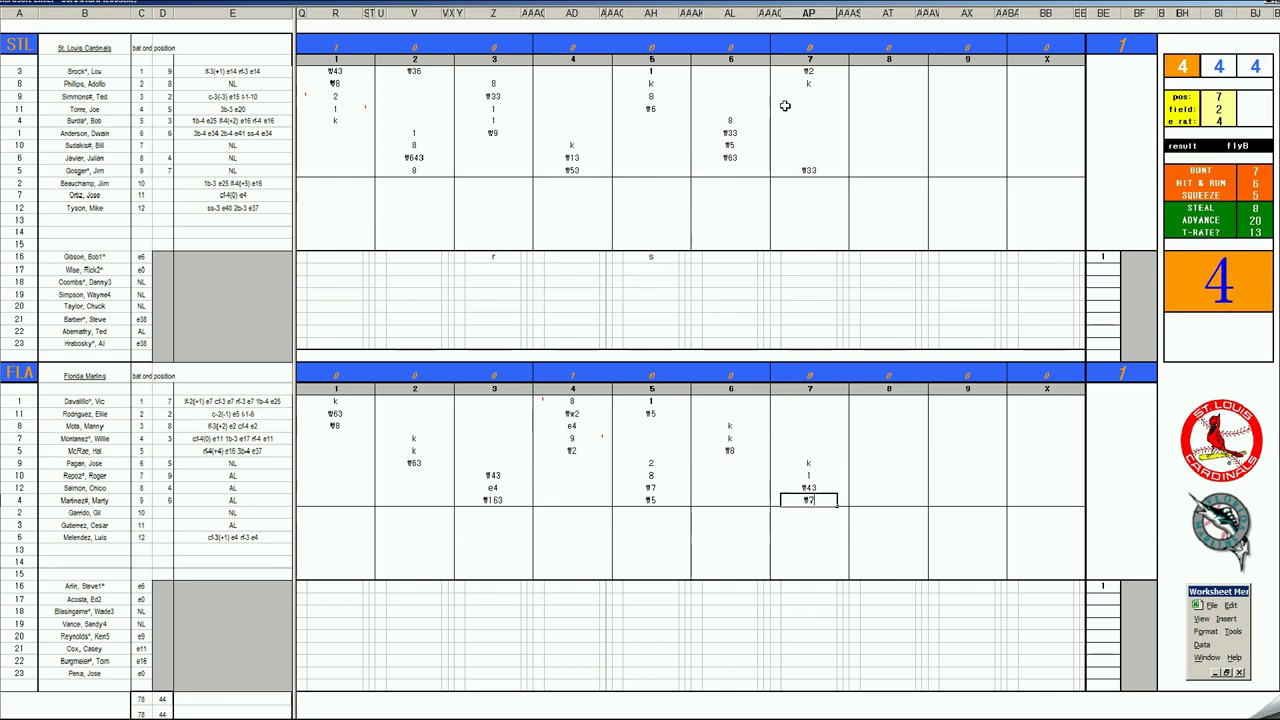
Enter fly-outs 43 and 63 in the Cardinals' eighth inning.
click(880, 98)
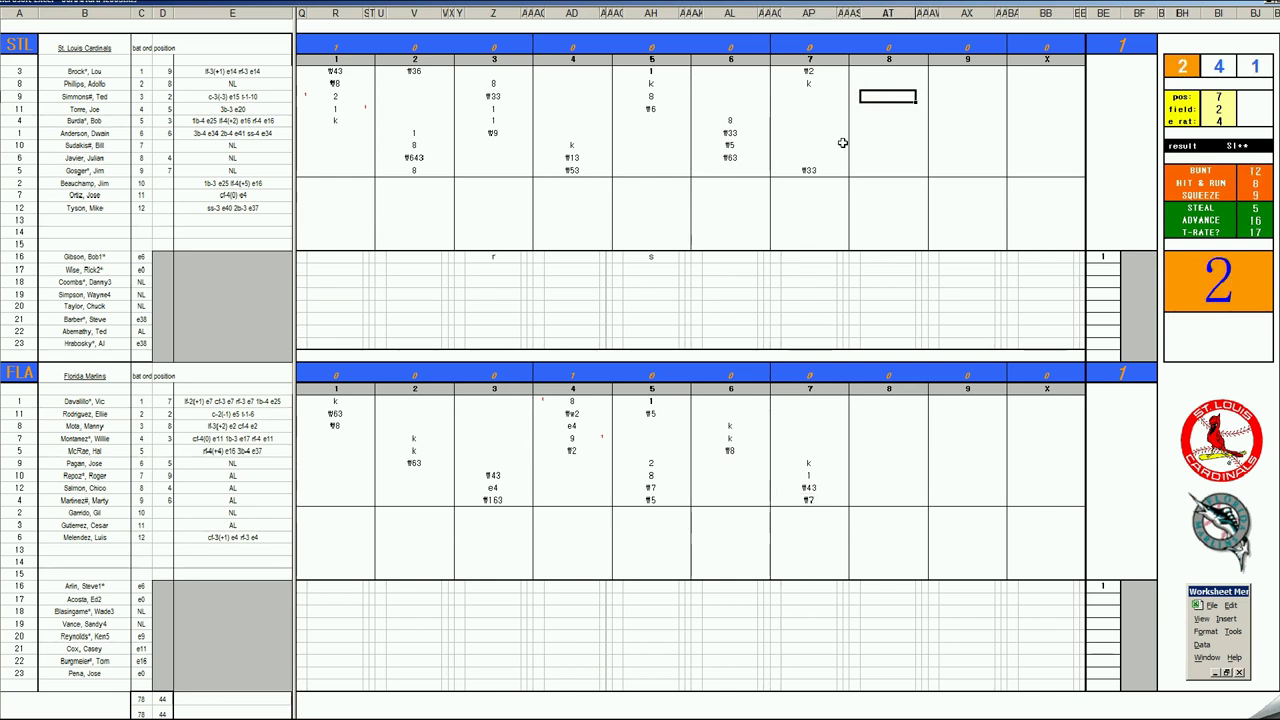
text(f43)
key(Return)
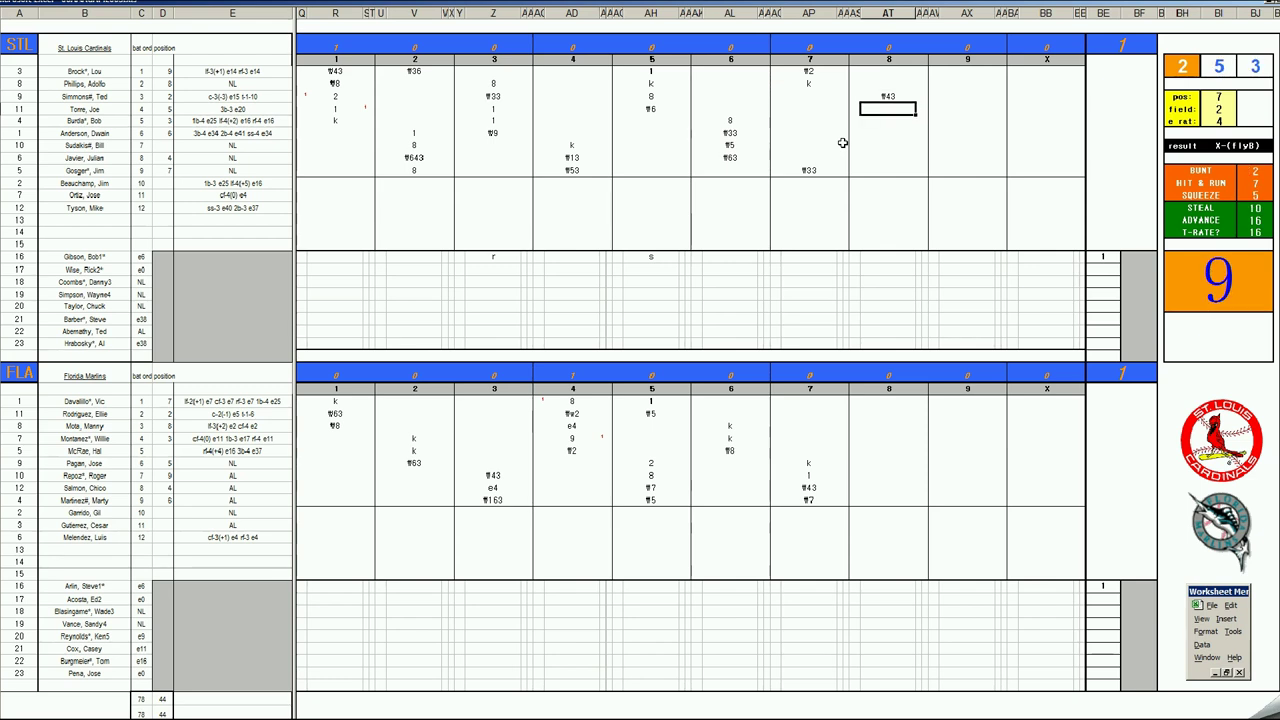
text(f63)
key(Return)
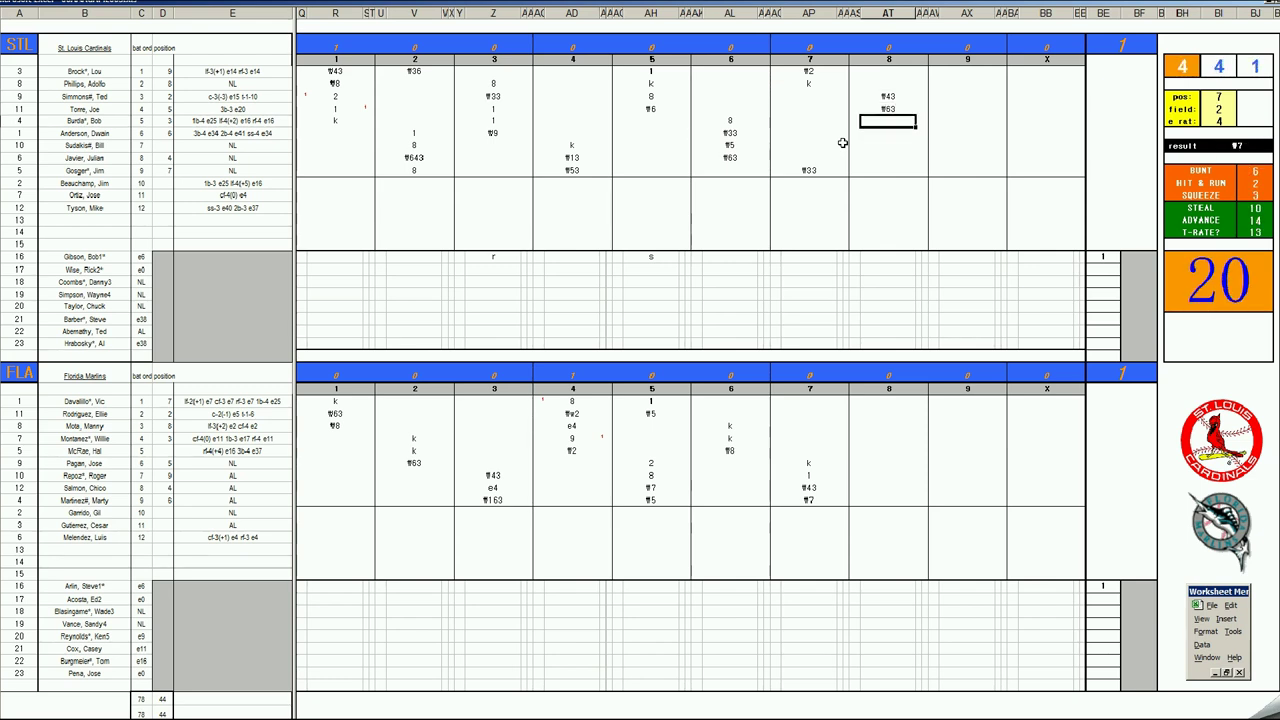
Set the dice panel to pos 6, field 4, e rat 7 and view the dice data sheet.
key(Tab)
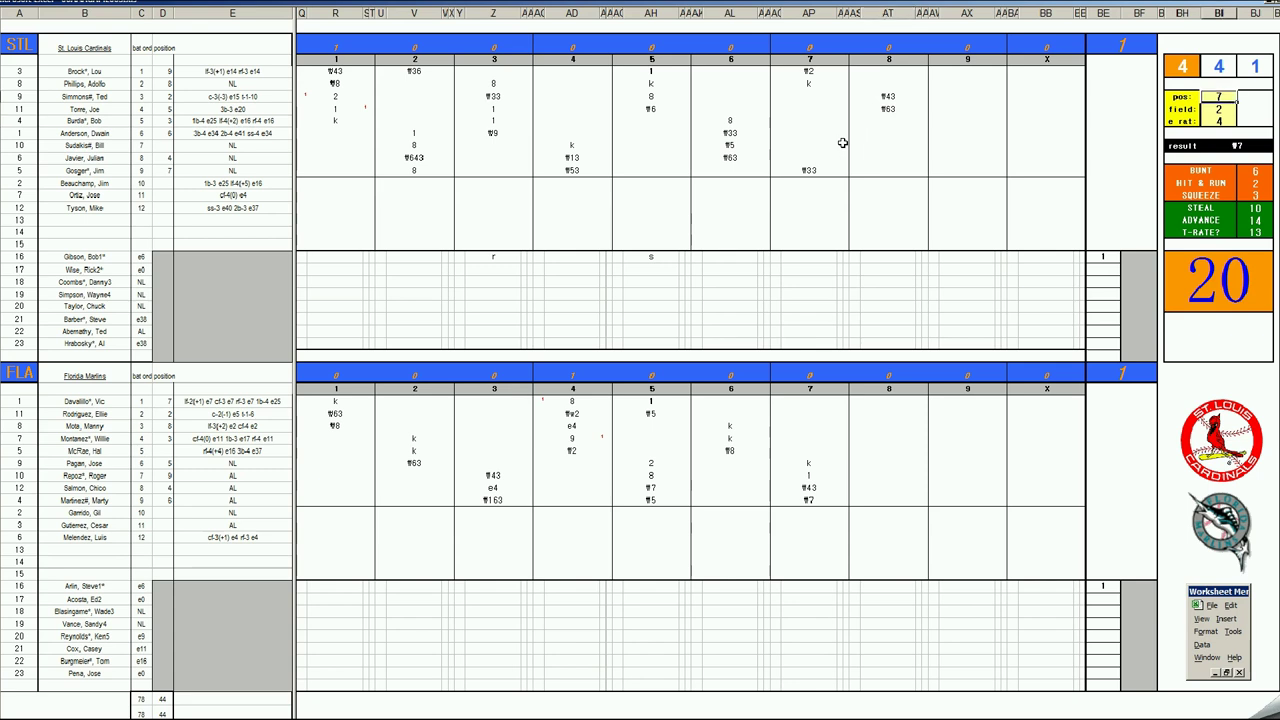
text(6)
key(Return)
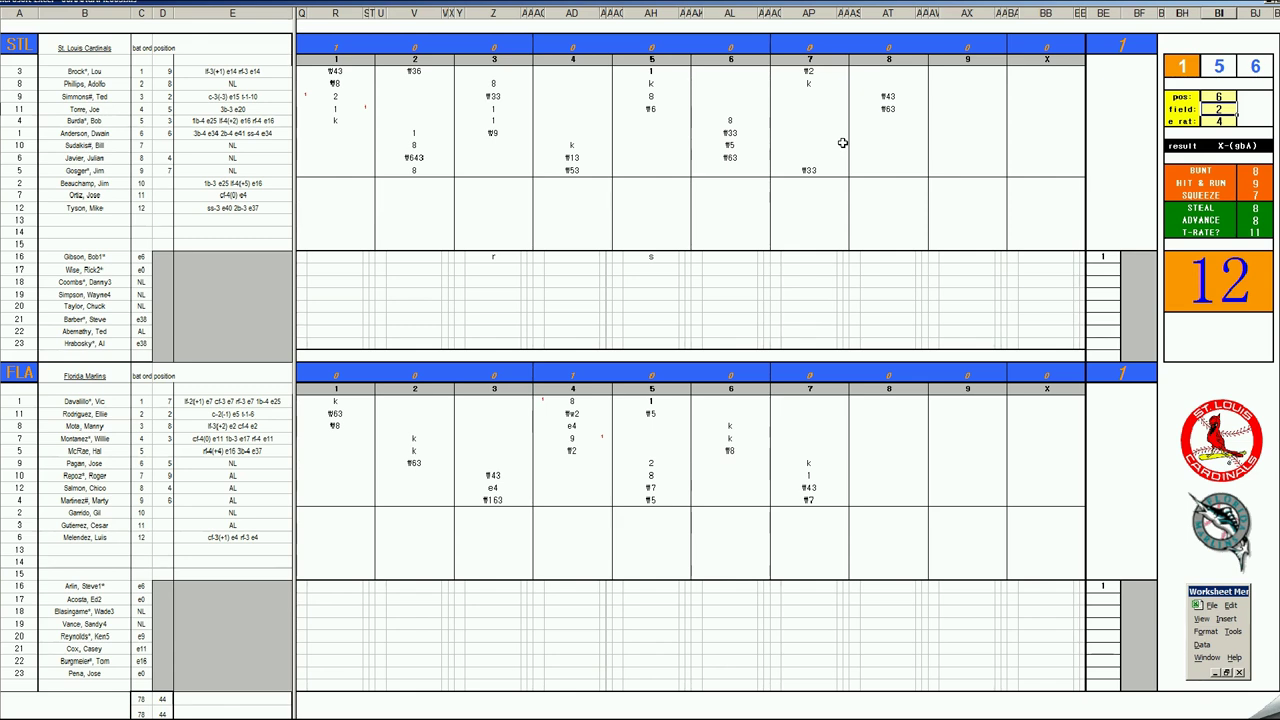
text(4)
key(Return)
text(7)
key(Return)
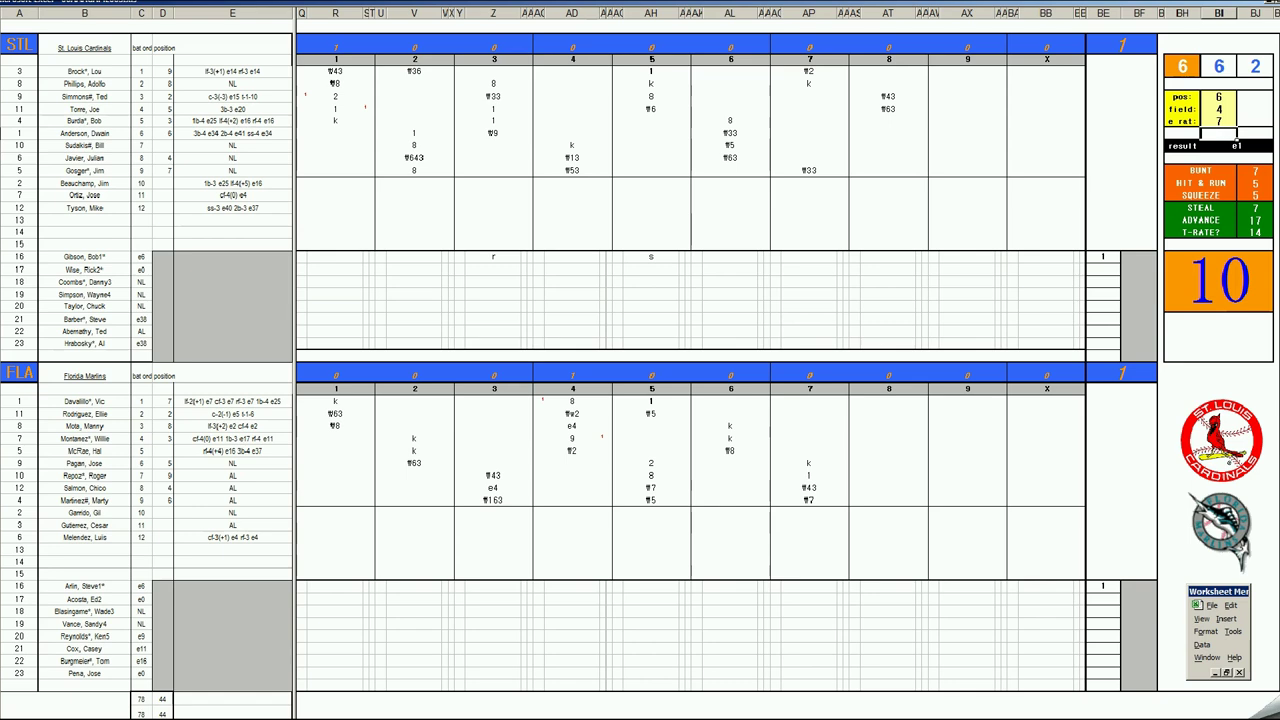
key(ctrl+Page_Down)
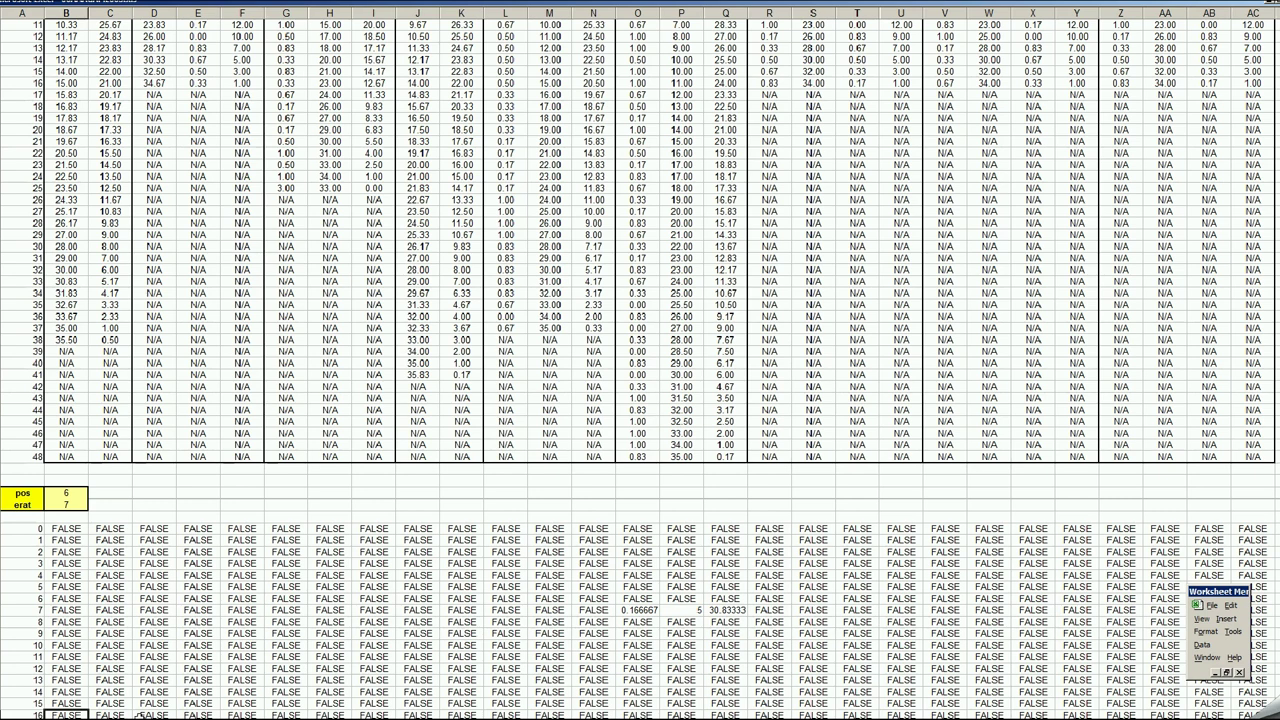
scroll(118, 652, down, 17)
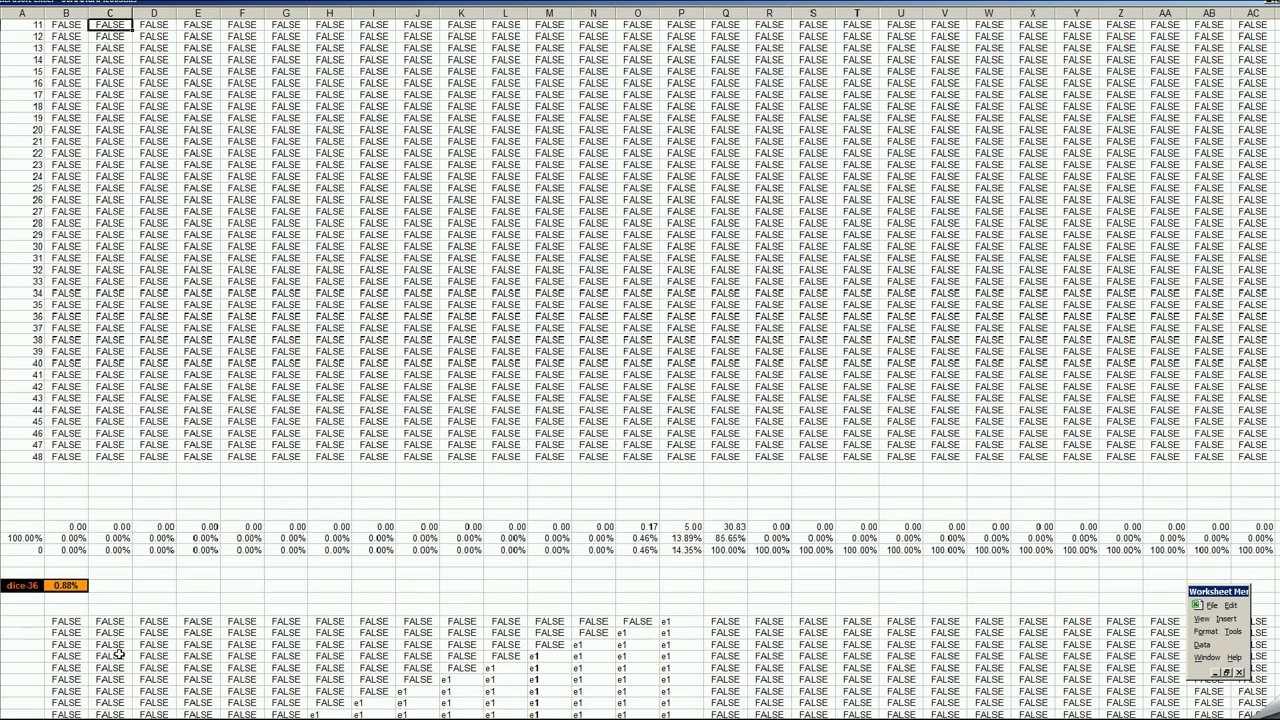
scroll(58, 600, down, 3)
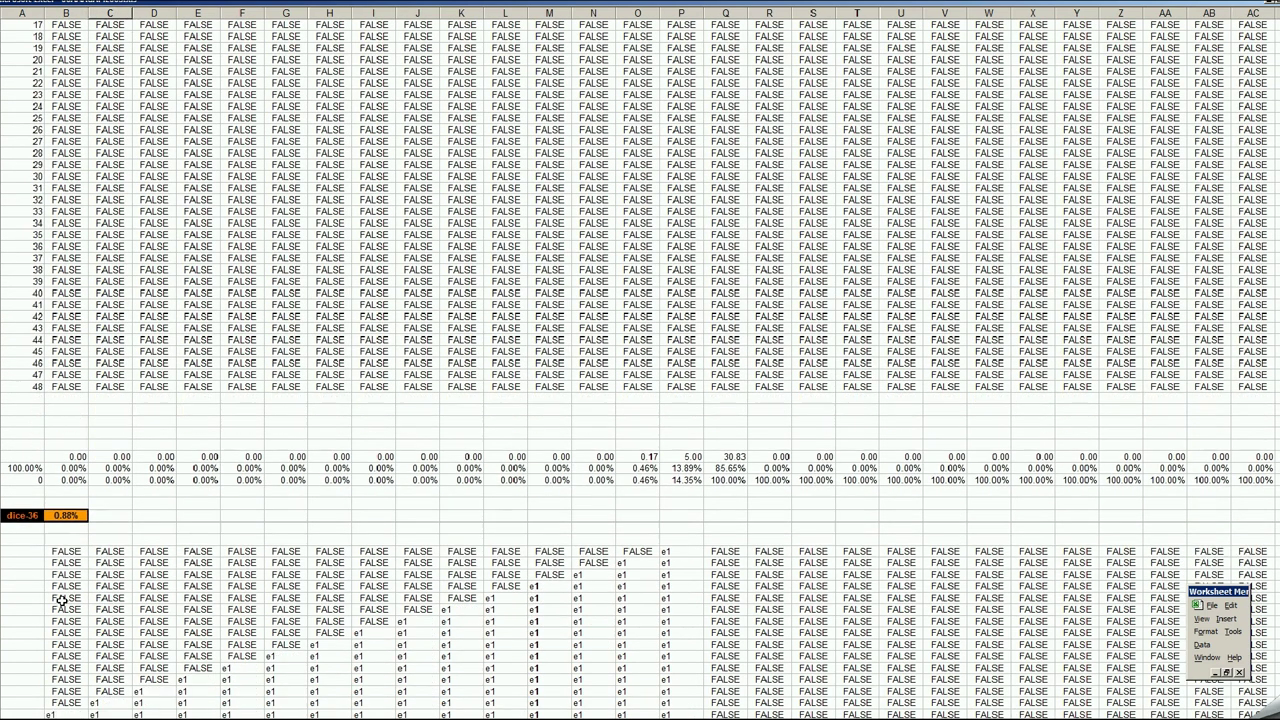
click(60, 481)
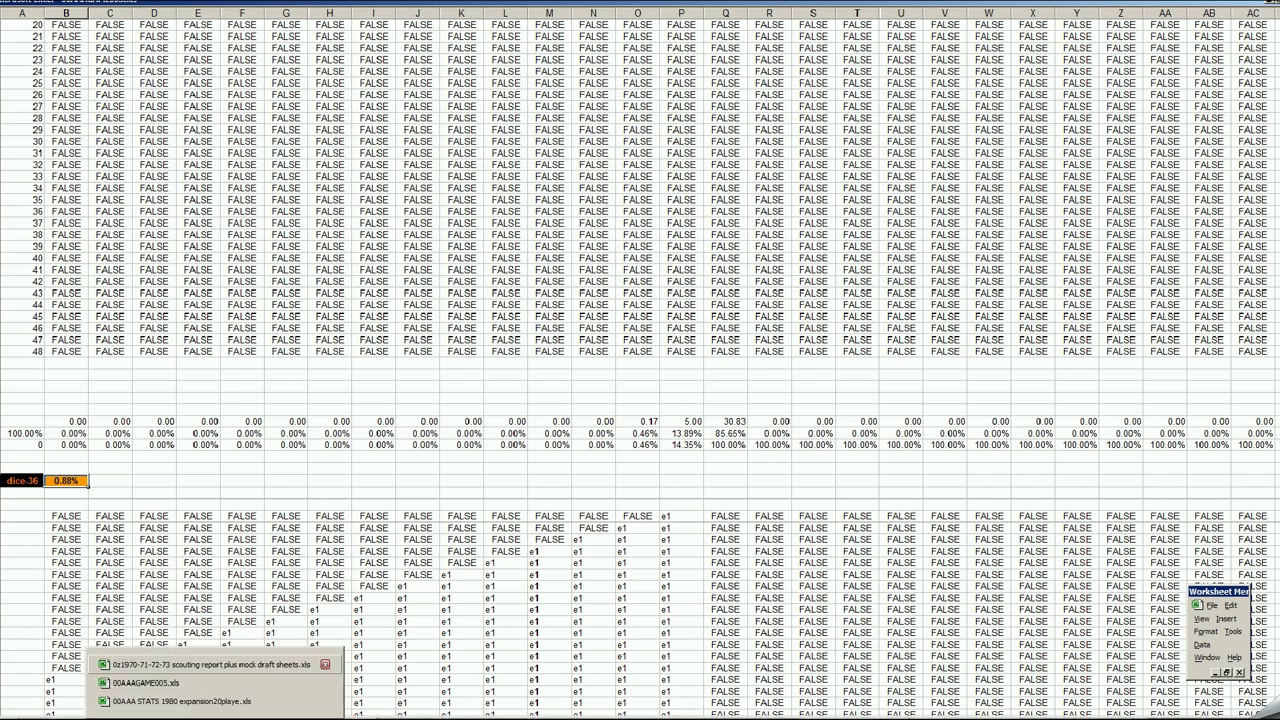
click(69, 488)
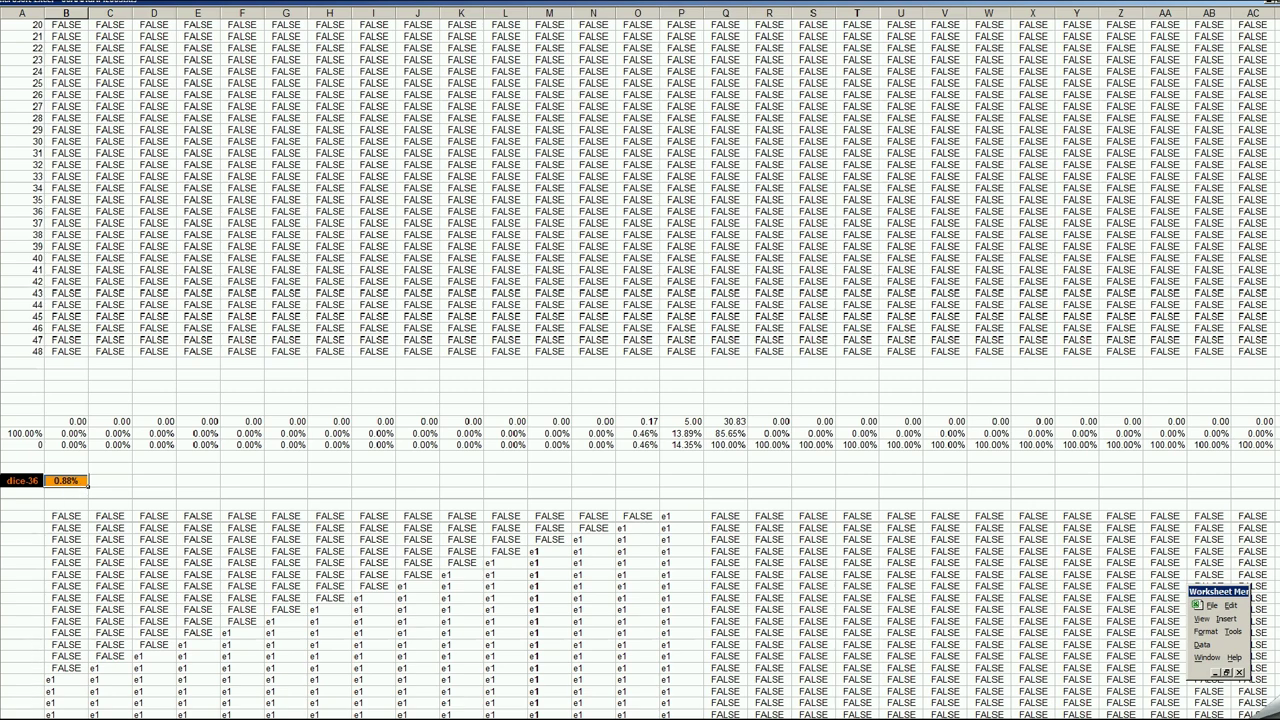
key(ctrl+Page_Up)
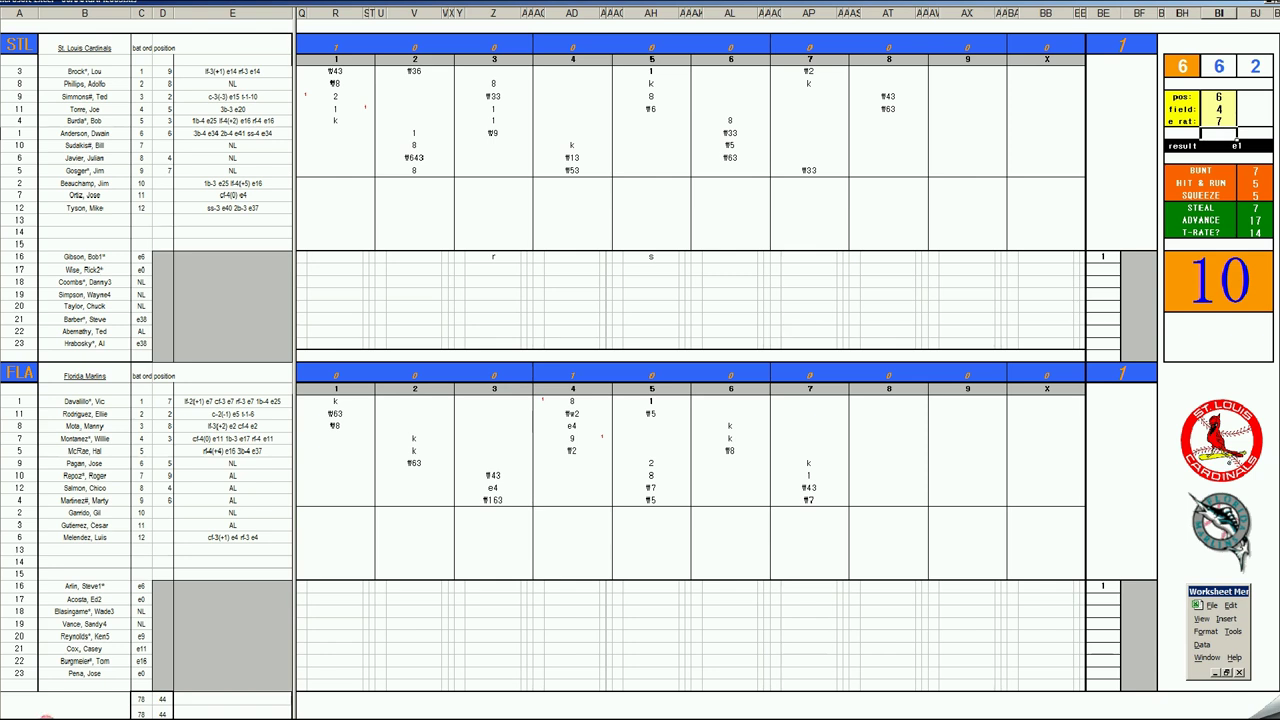
Score the next two Cardinals batters in the eighth as e6 and k.
click(890, 121)
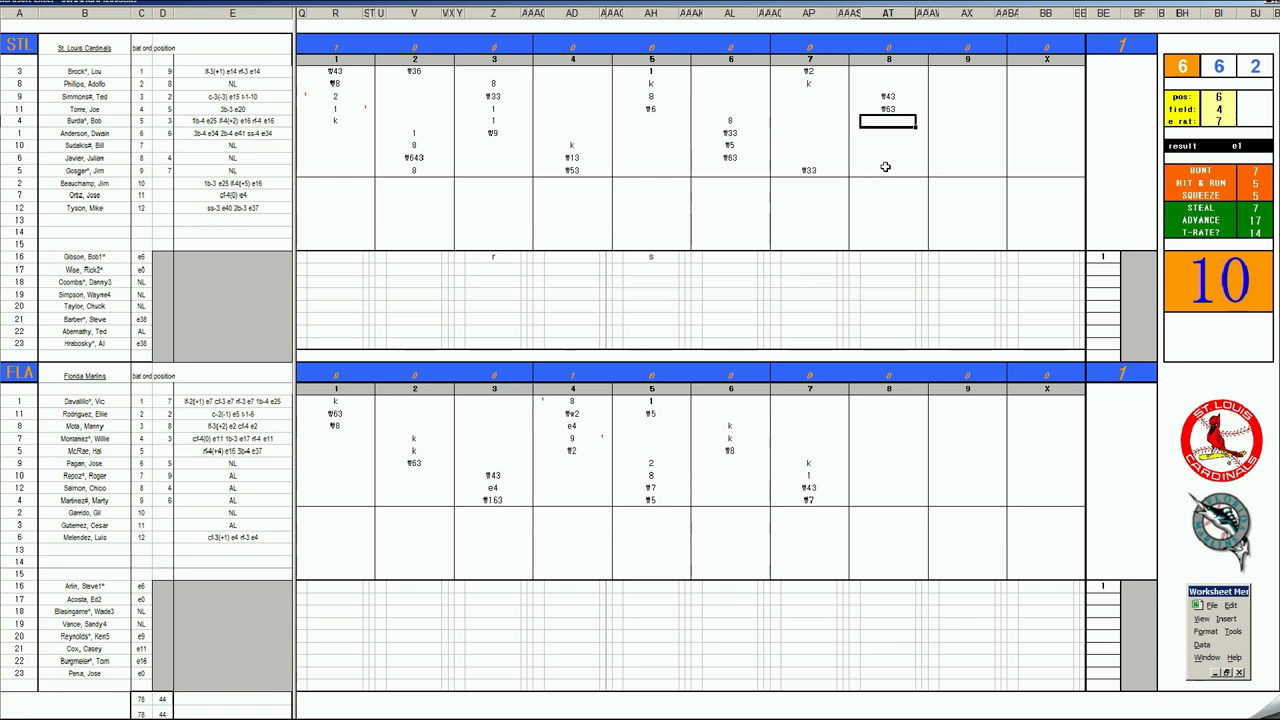
text(e6)
key(Return)
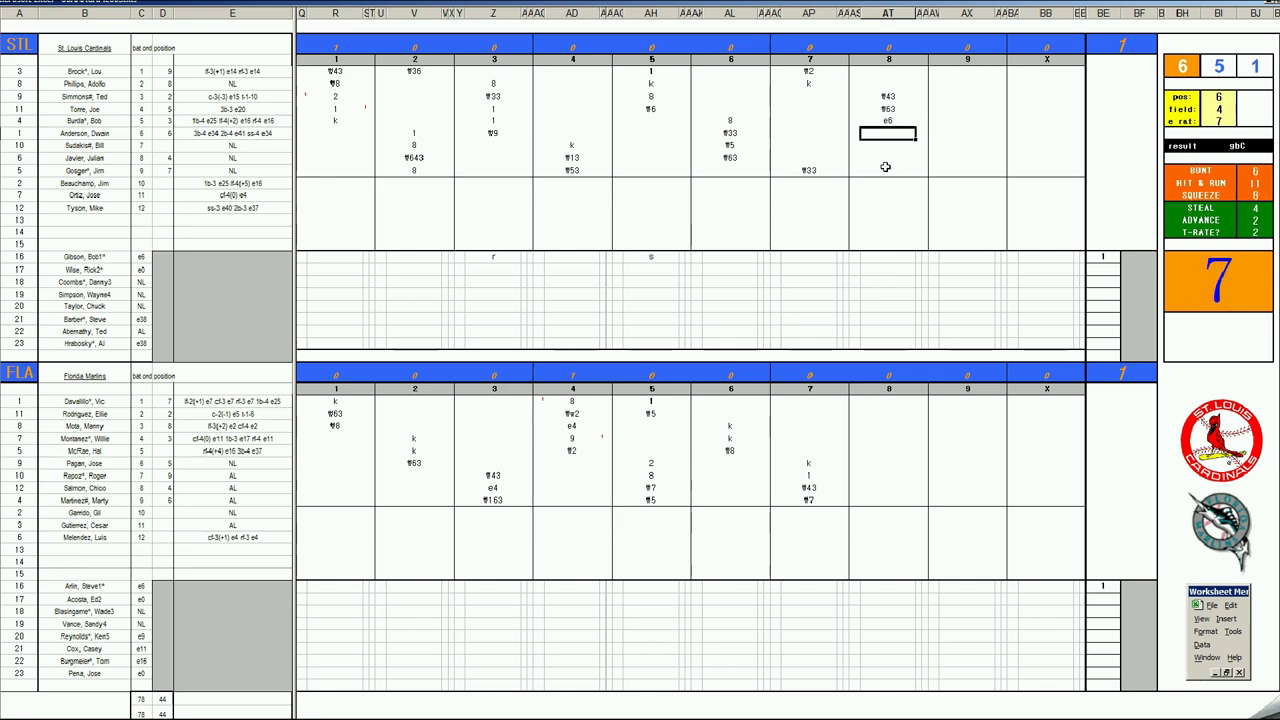
text(k)
click(886, 400)
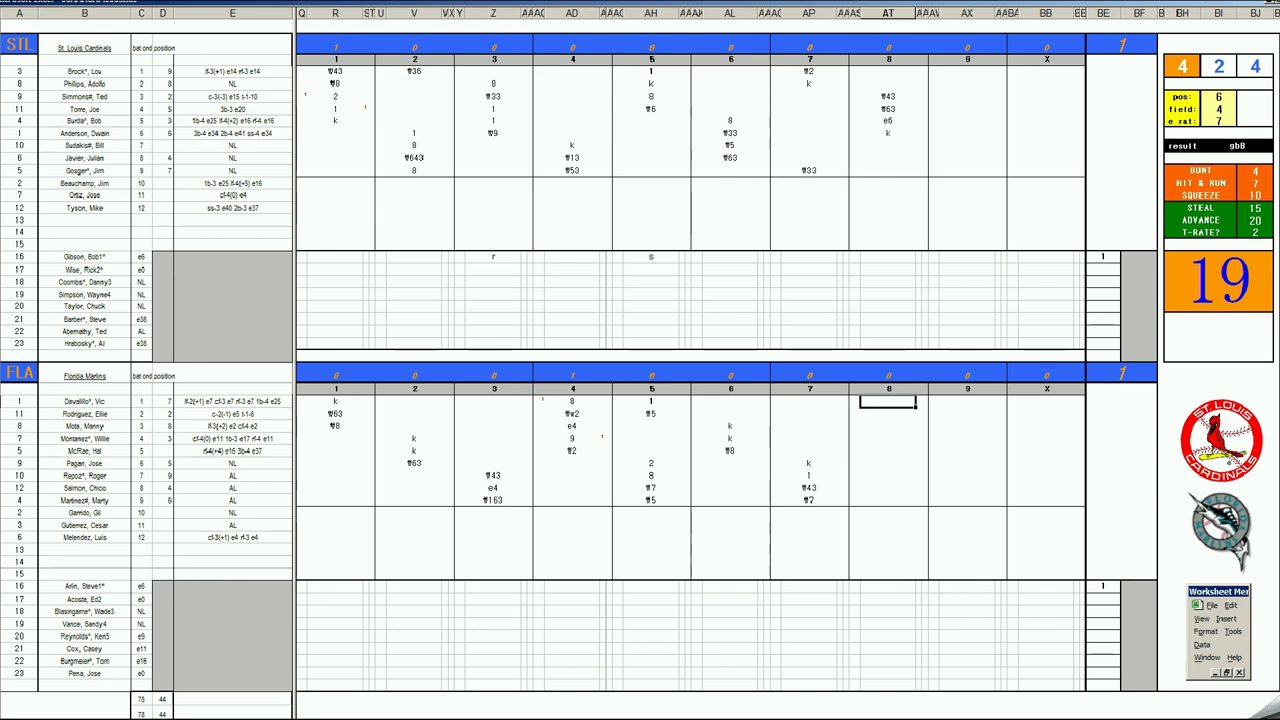
Enter 6 and 8 for the first Marlins batters and set pos 4, field 2, e rat 18.
text(\6)
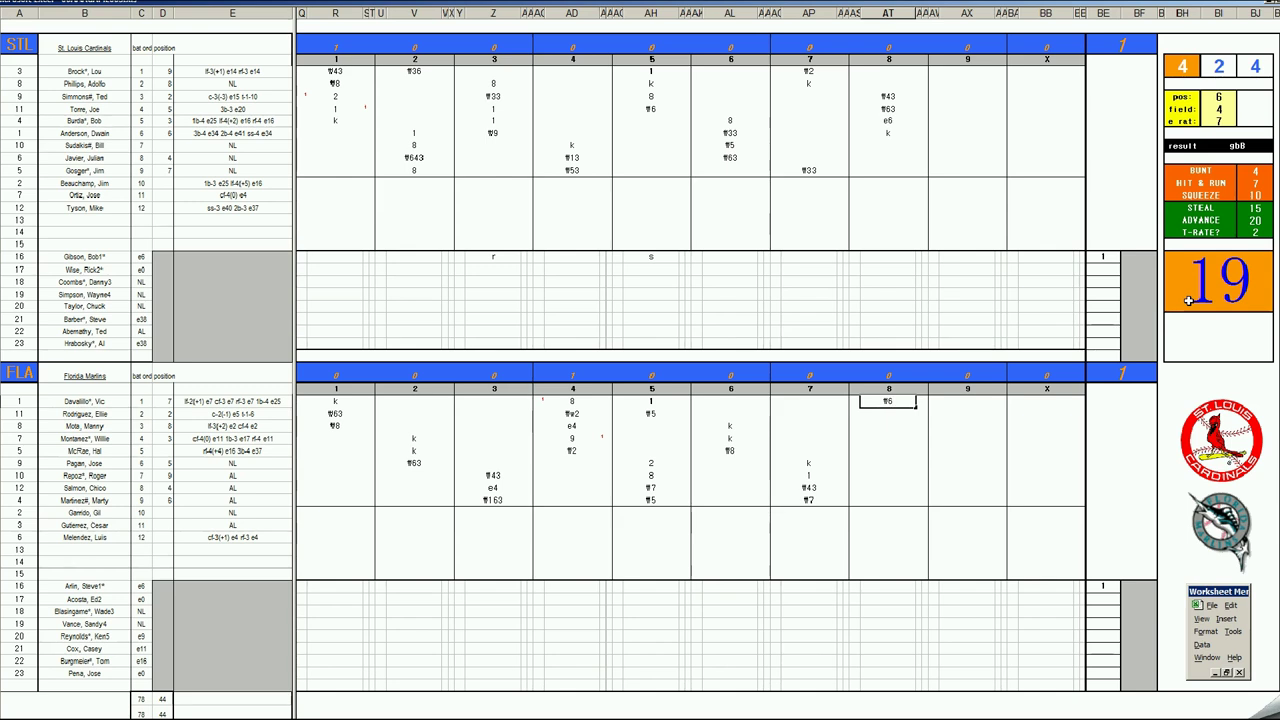
key(Return)
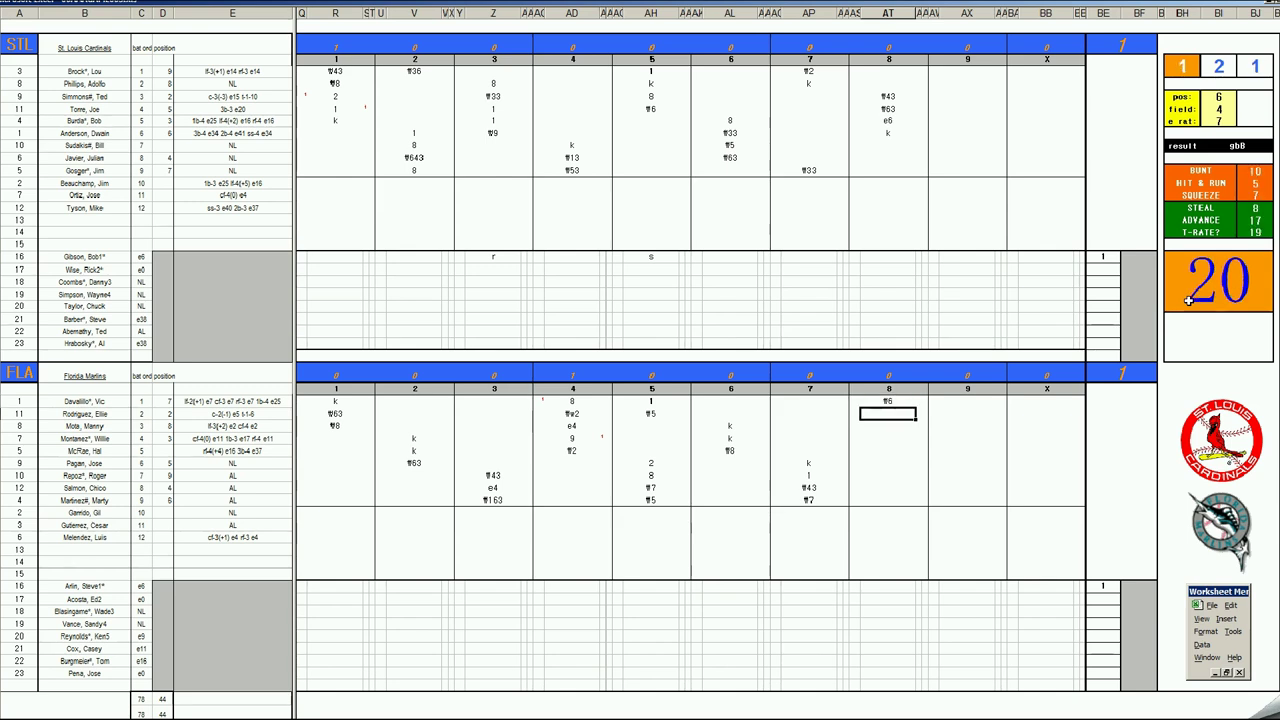
text(8)
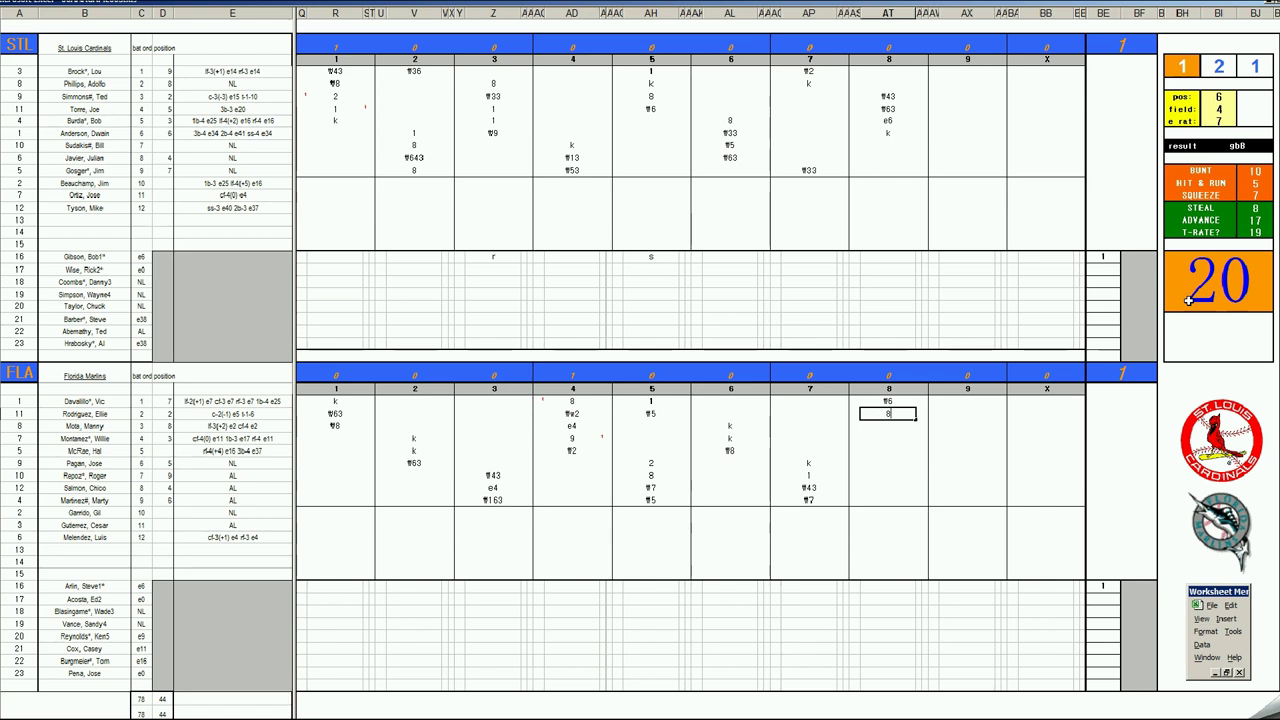
key(Return)
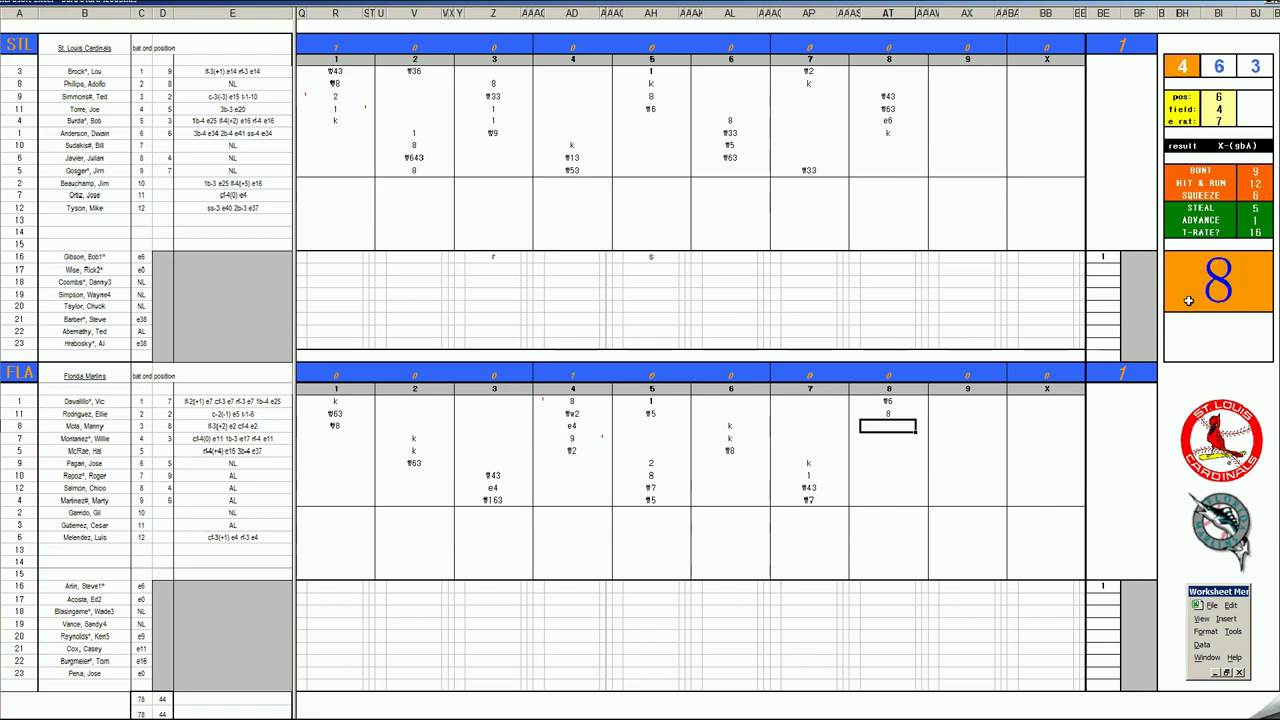
key(Tab)
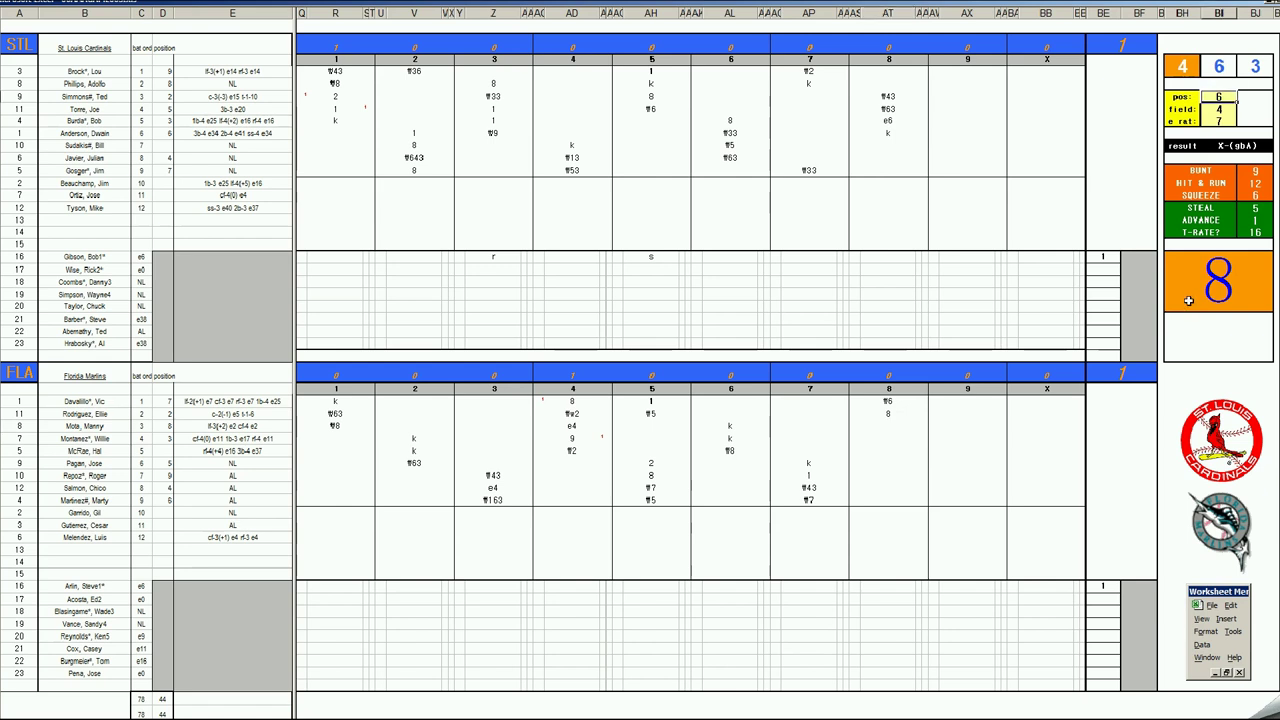
text(4)
key(Return)
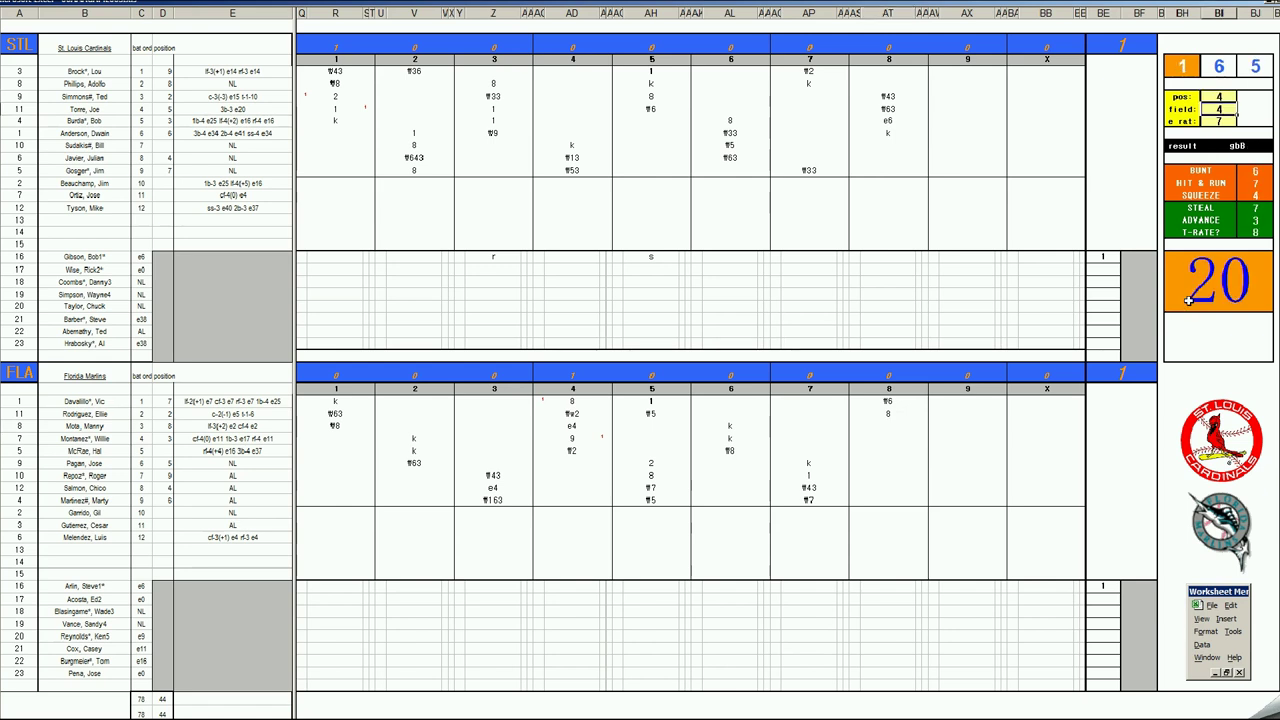
text(2)
key(Return)
text(18)
key(Return)
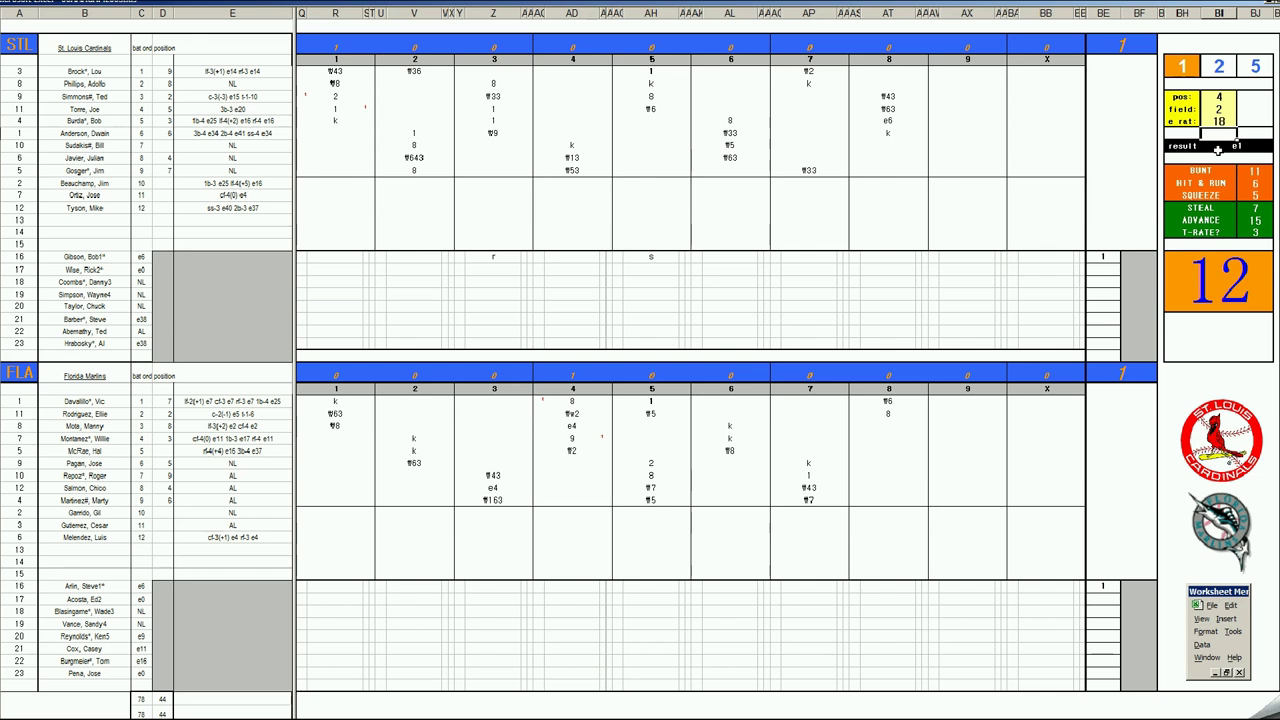
Enter e4, f9 and 1 for the next Marlins batters in the eighth.
click(880, 425)
text(e4)
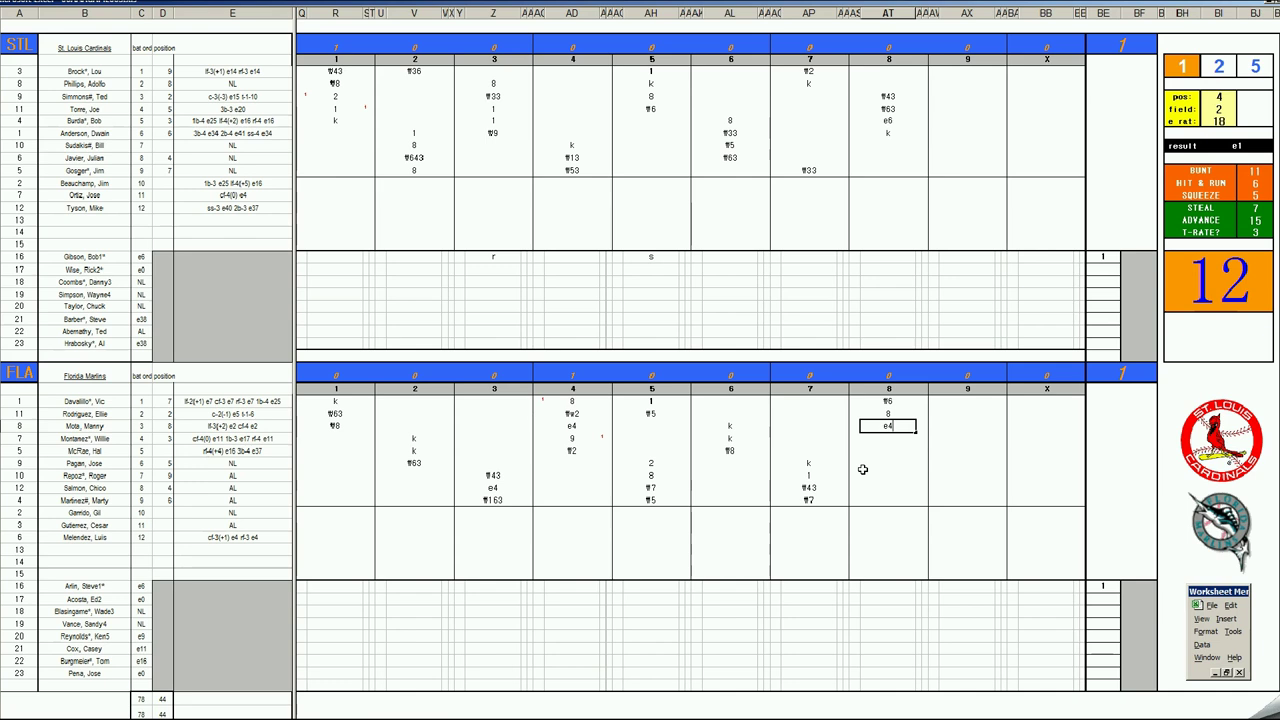
key(Return)
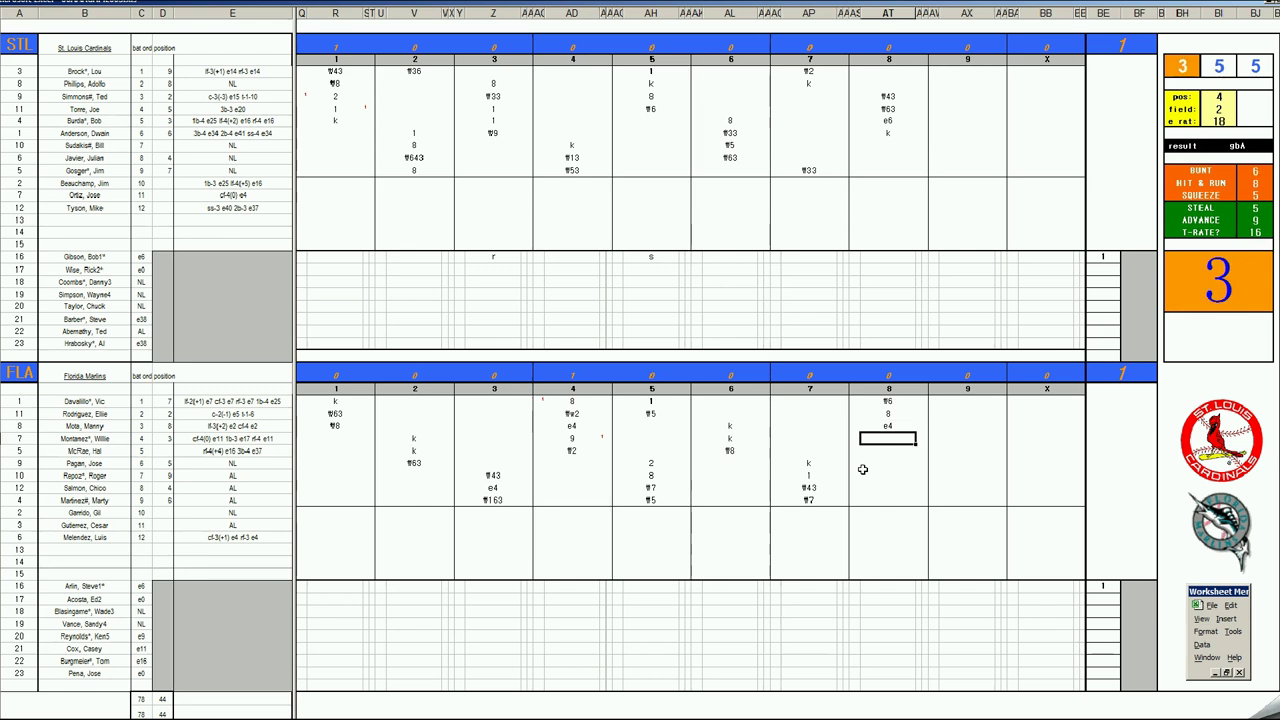
text(f9)
key(Return)
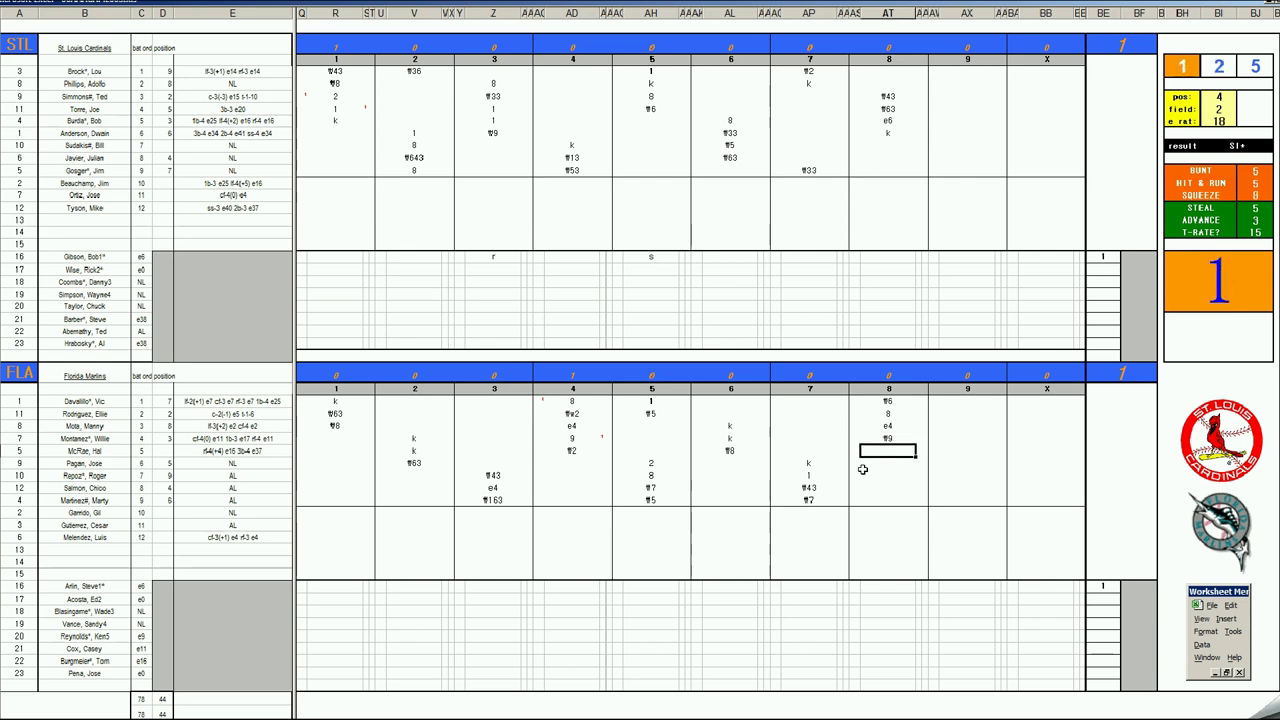
text(1)
key(Return)
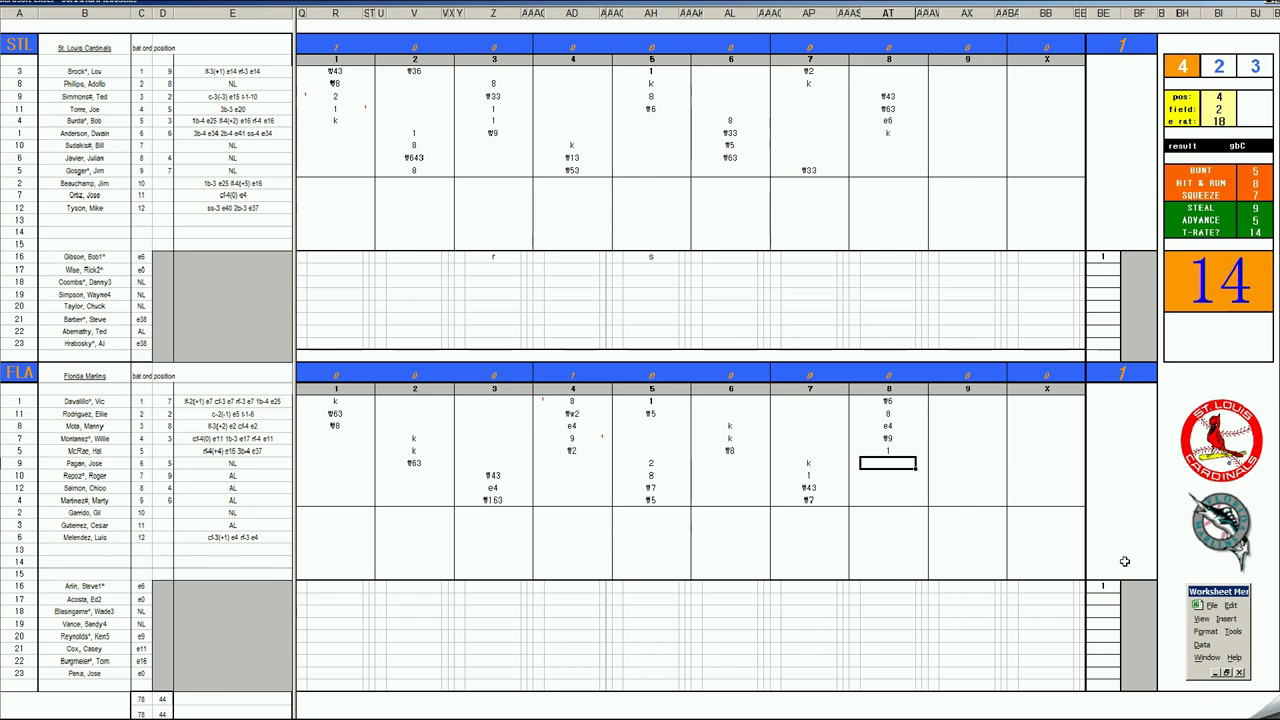
Mark two scoring runners to raise Florida's total to 3, and enter #7.
text(1)
key(Left)
key(Left)
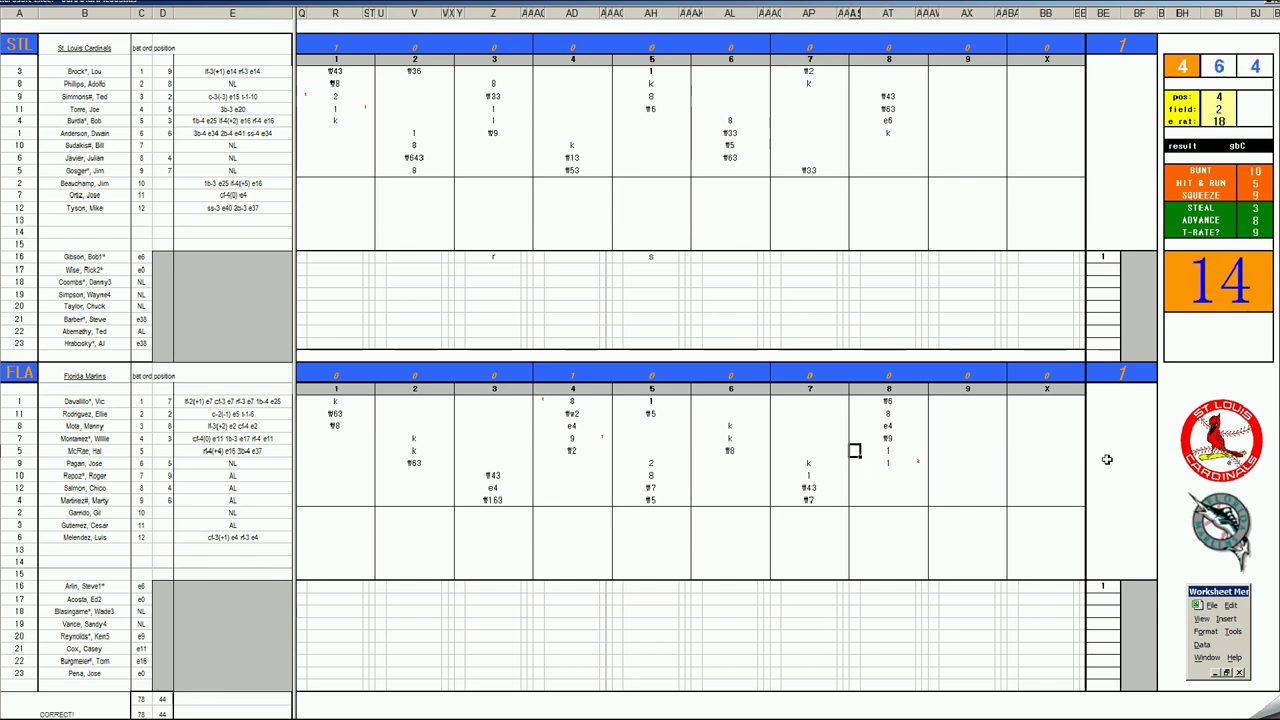
key(Up)
key(Up)
key(Up)
key(Down)
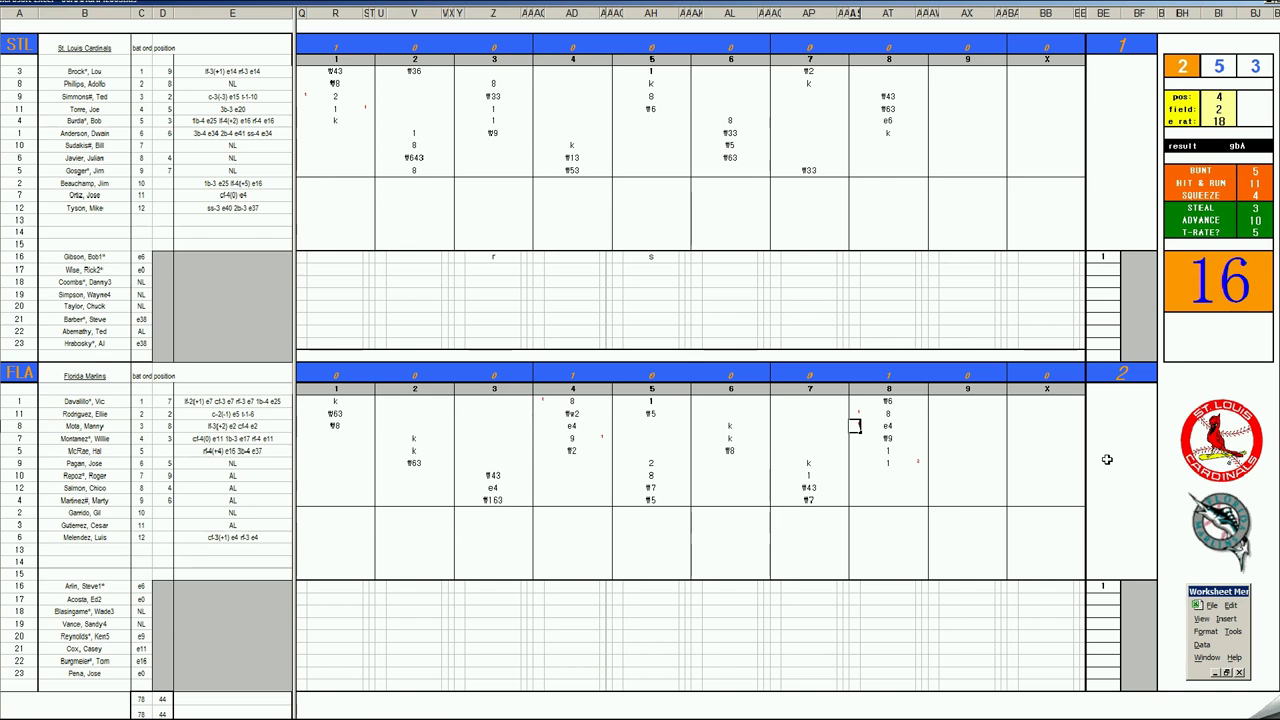
text(1)
key(Tab)
key(Down)
key(Down)
key(Down)
key(Down)
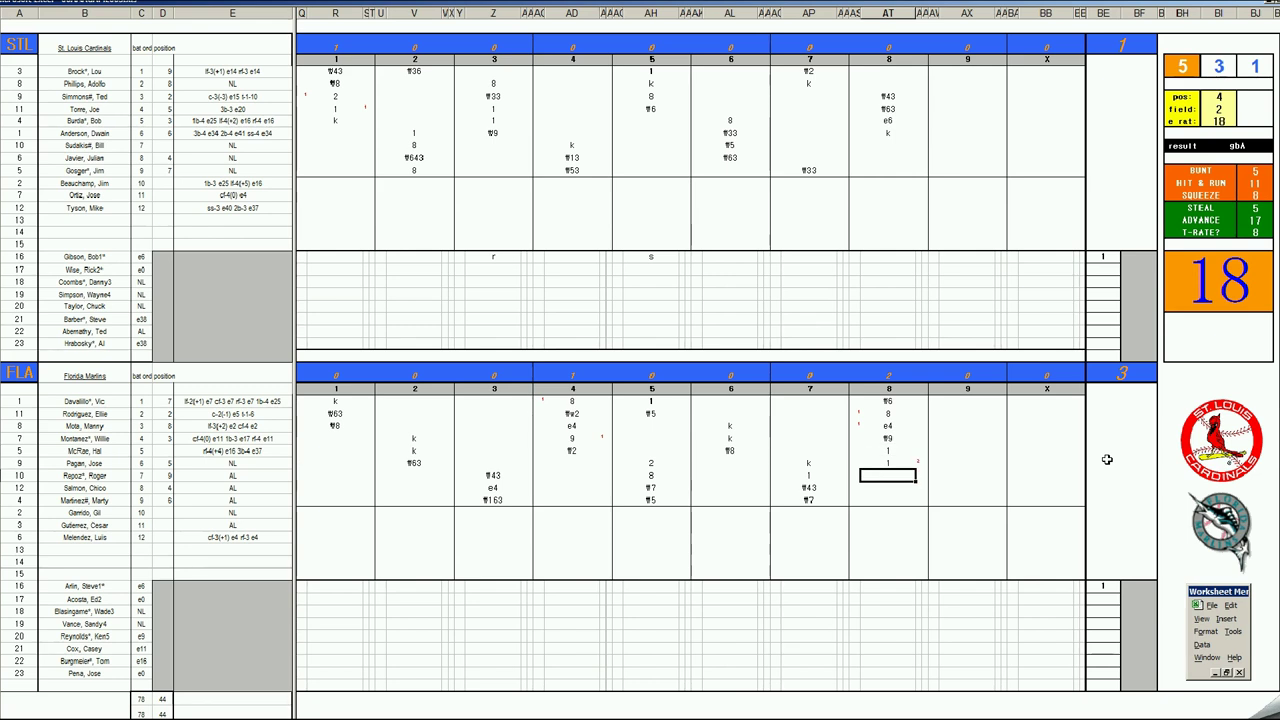
text(#7)
click(1143, 590)
Enter 8 and 9 in the Marlins' pitching-line cells, then type bs.
text(8)
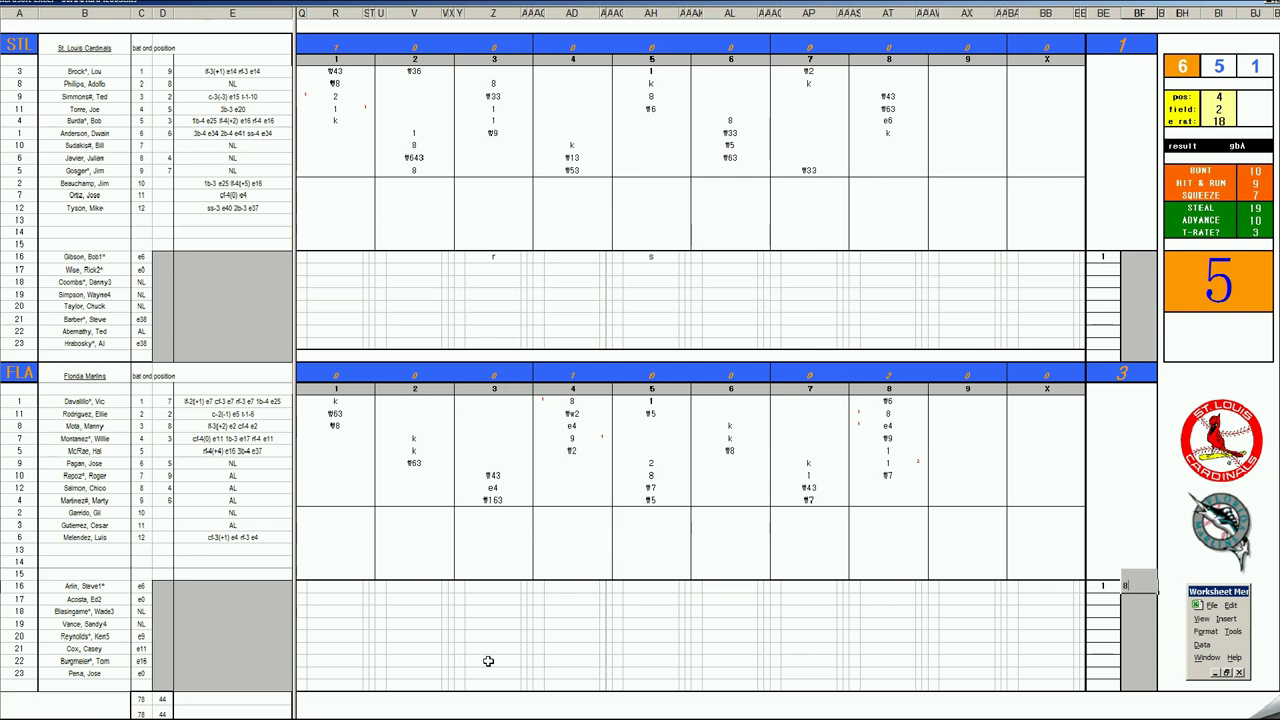
click(1096, 661)
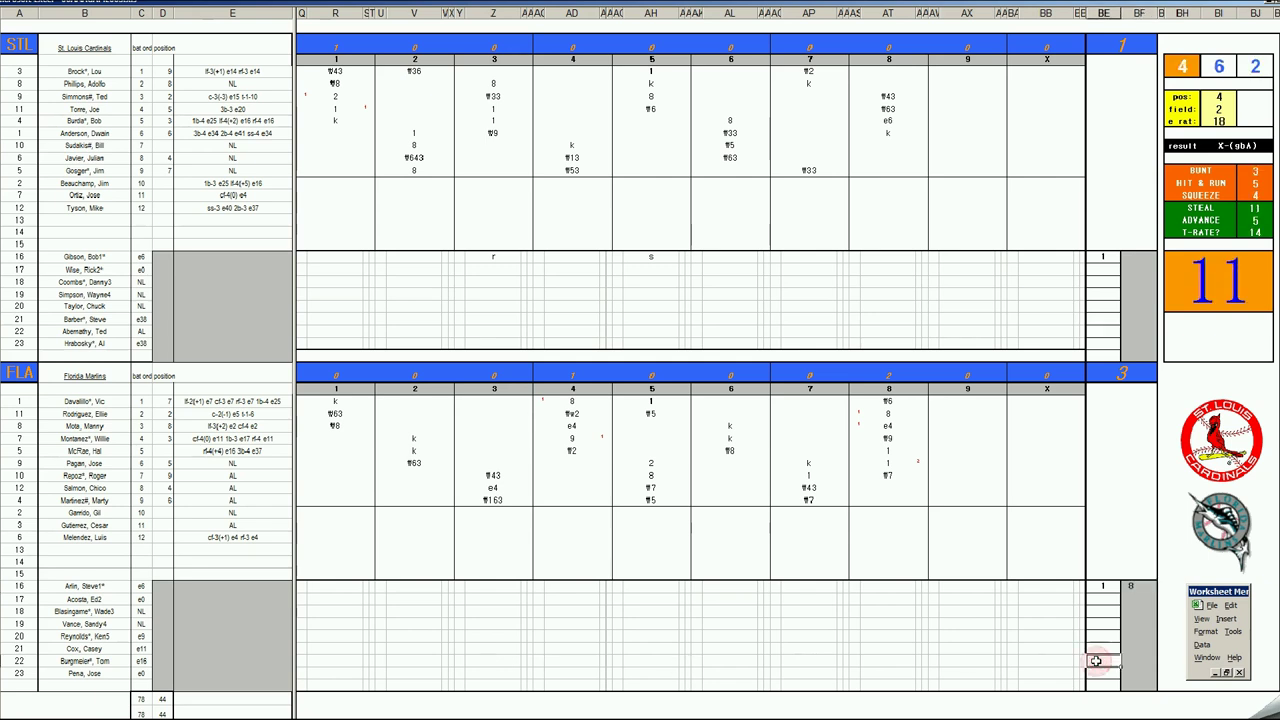
text(9)
key(Return)
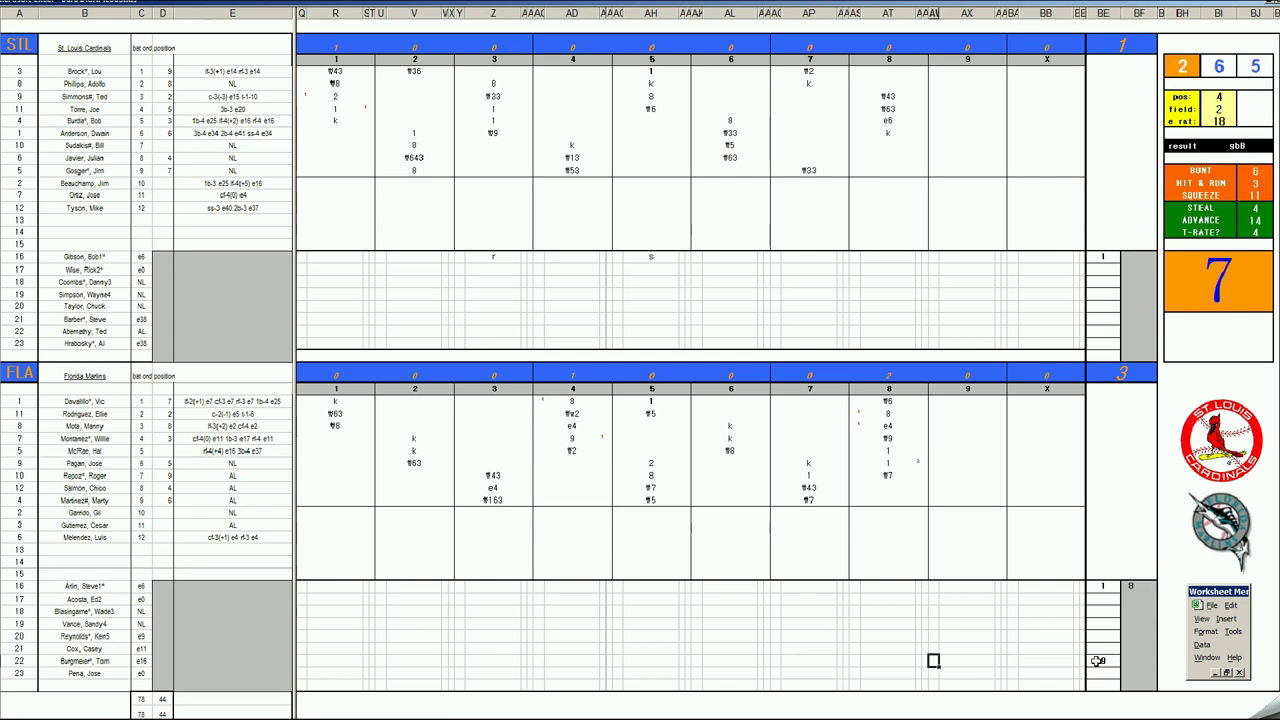
text(bs)
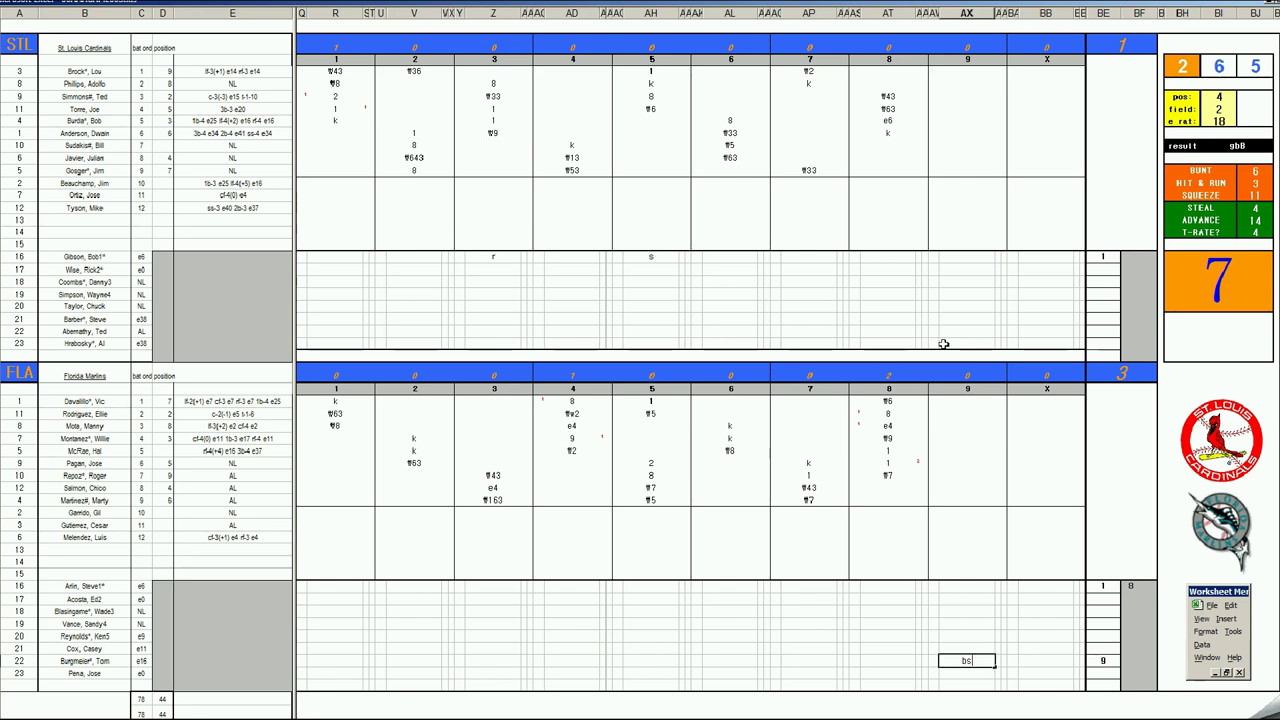
Score a k strikeout in AX10 and a 1 in AX11 for the Cardinals' ninth.
click(942, 146)
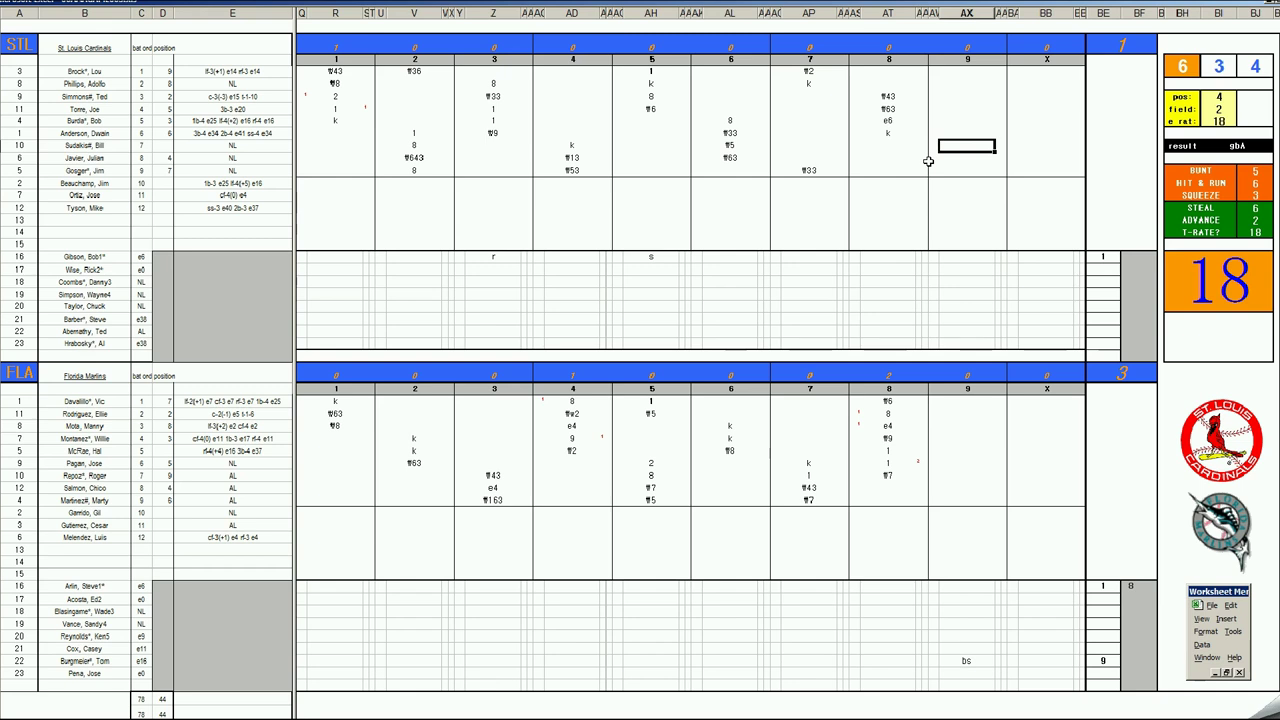
text(k)
key(Return)
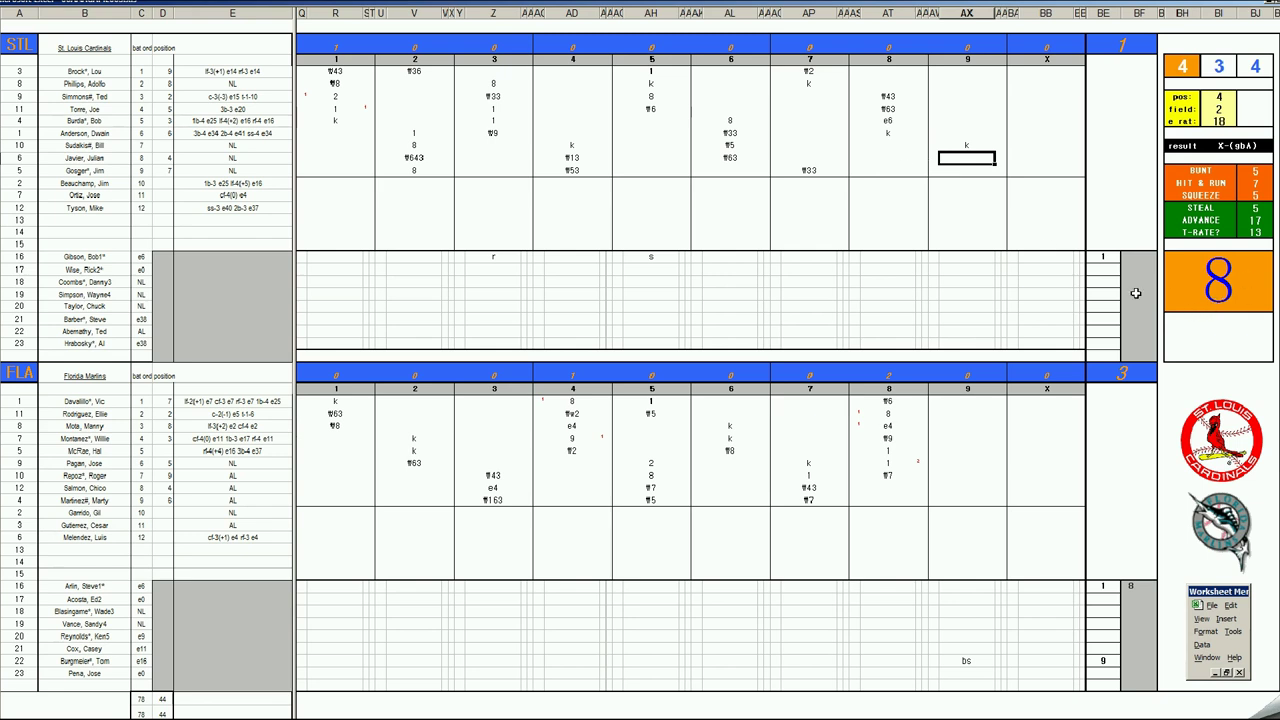
text(1)
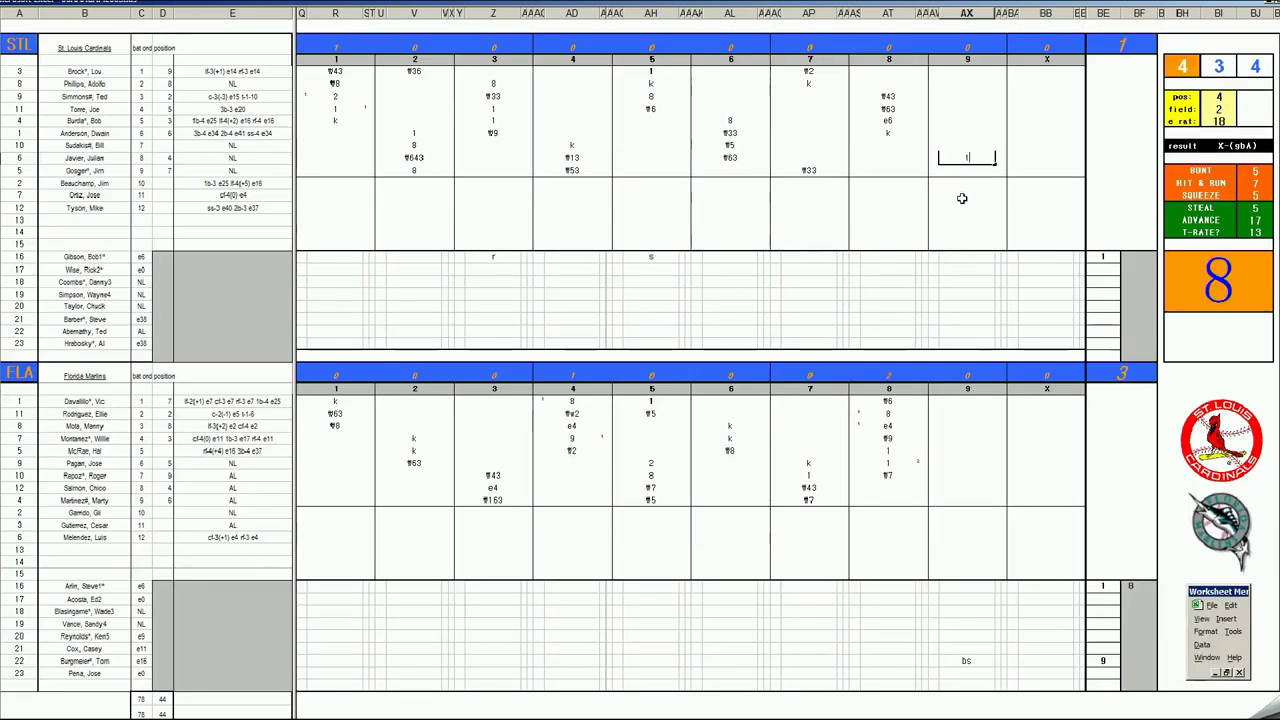
click(962, 198)
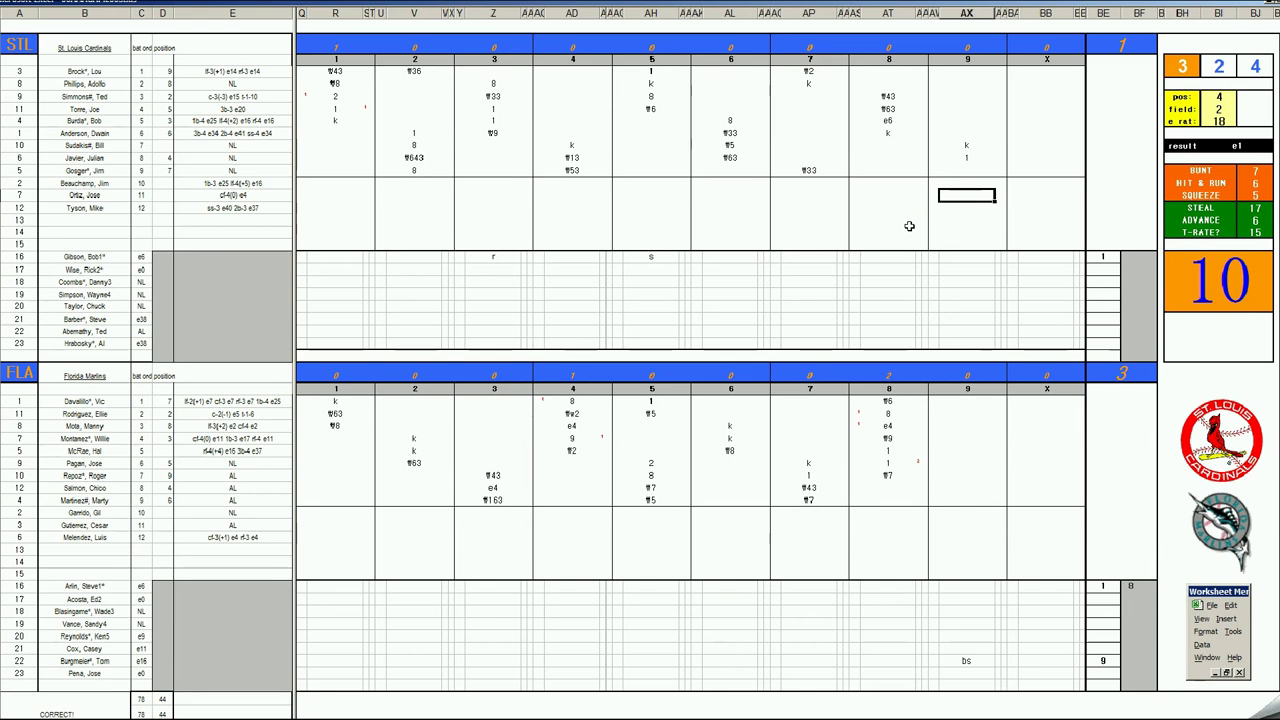
Finish the Cardinals' ninth inning with k and ₩4 entries.
text(k)
click(968, 70)
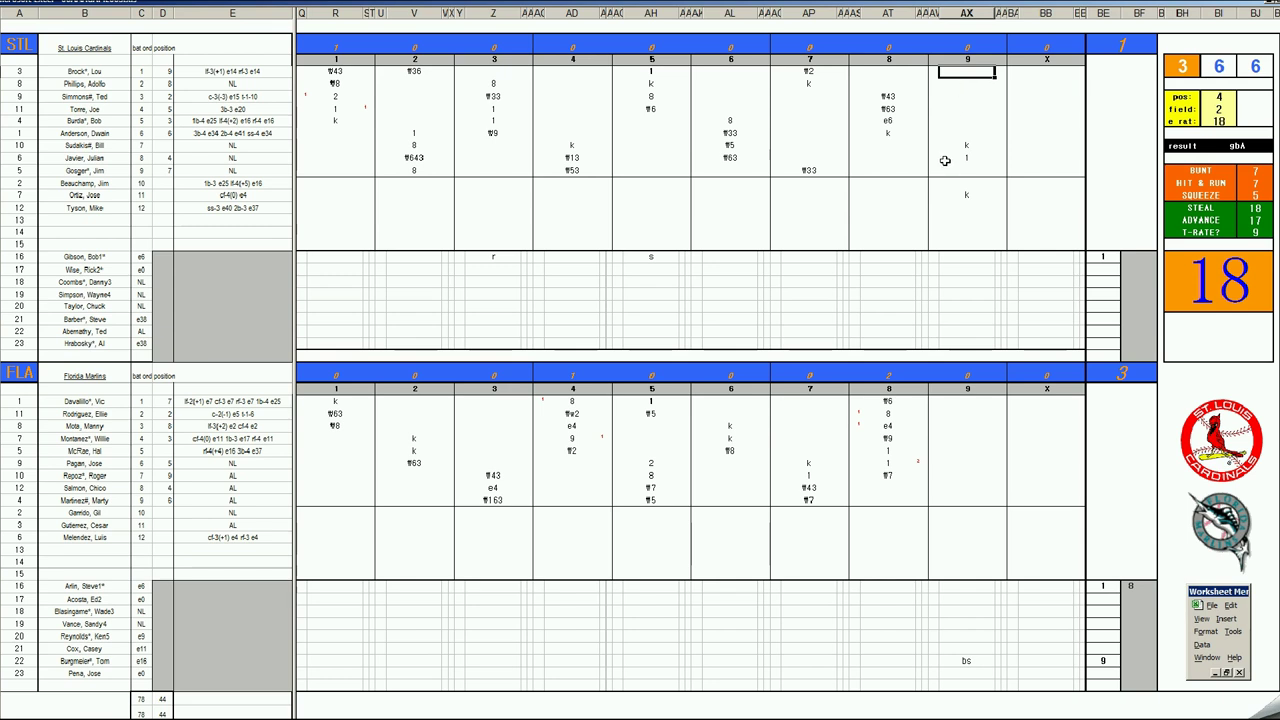
text(\4)
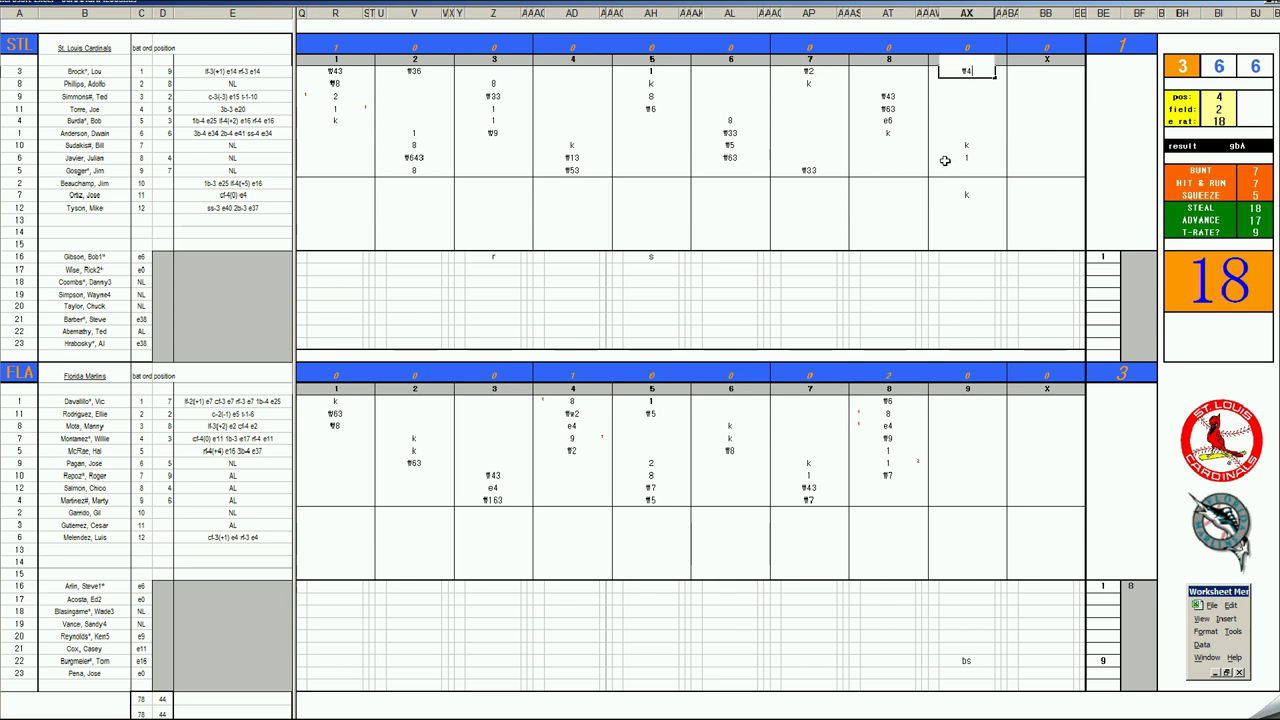
key(Return)
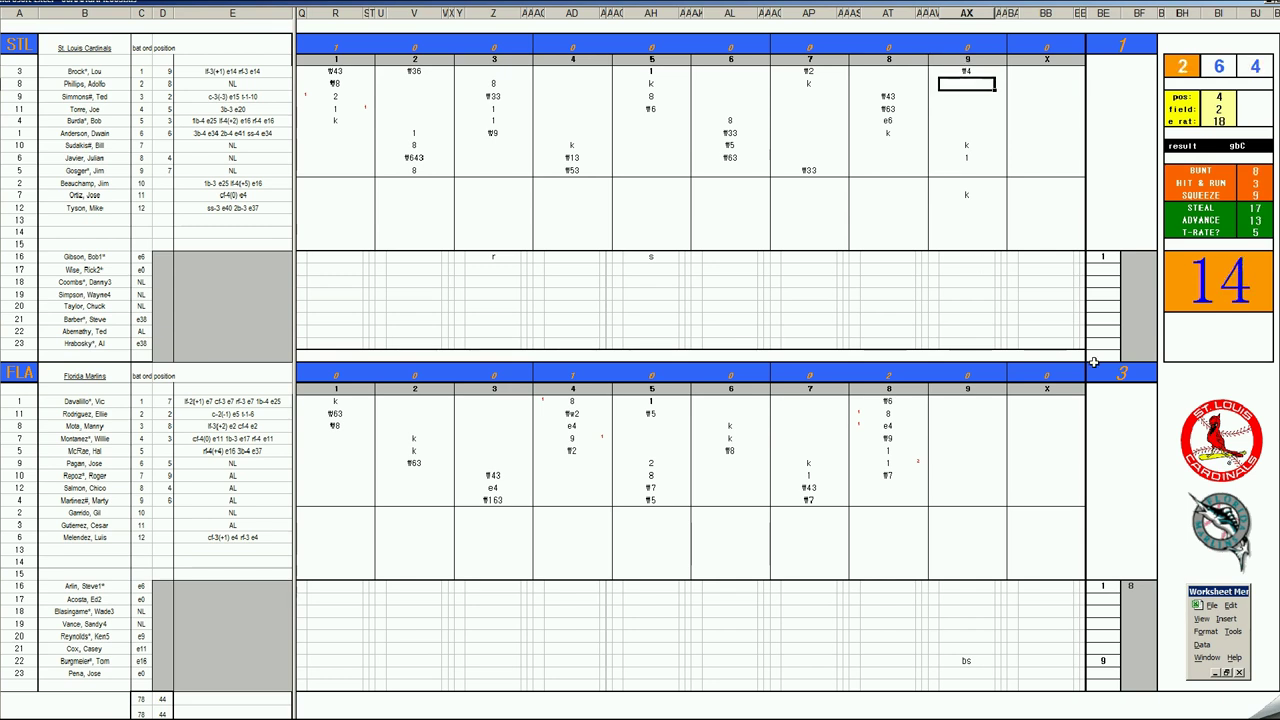
Credit the Cardinals' pitcher with 8 innings and the Marlins reliever with 1.
click(1138, 257)
text(8)
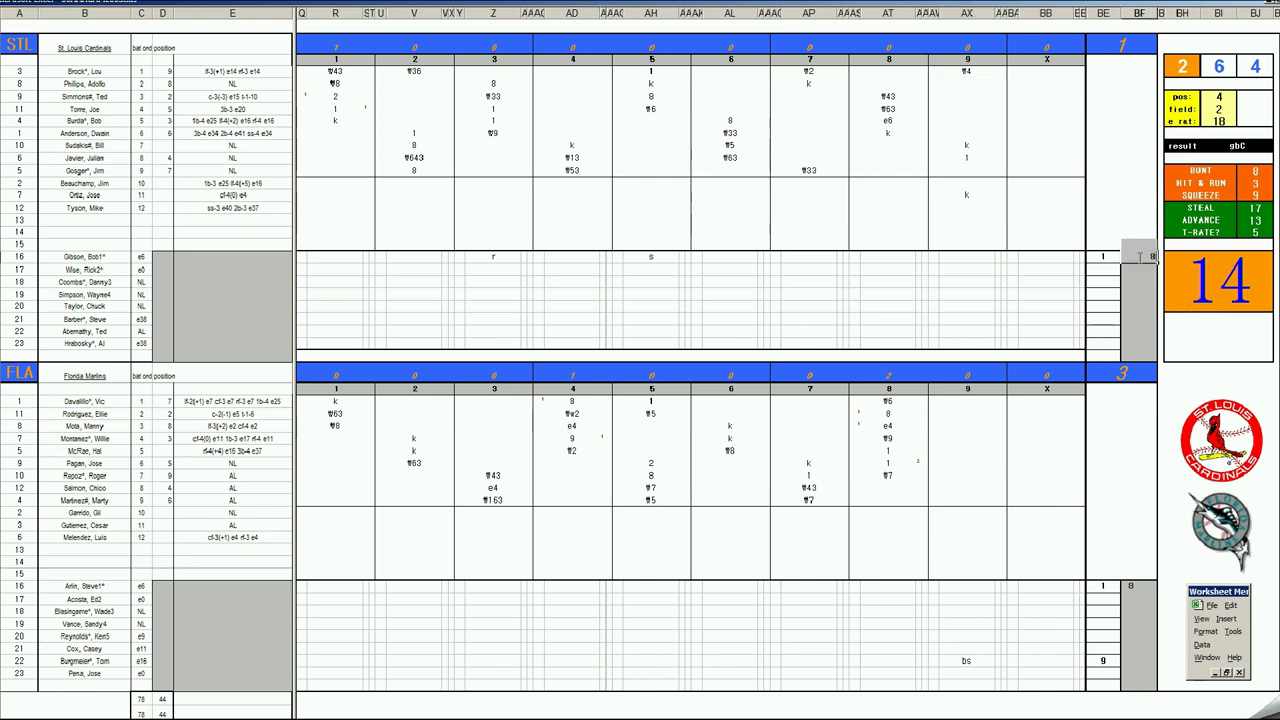
click(1130, 659)
text(1)
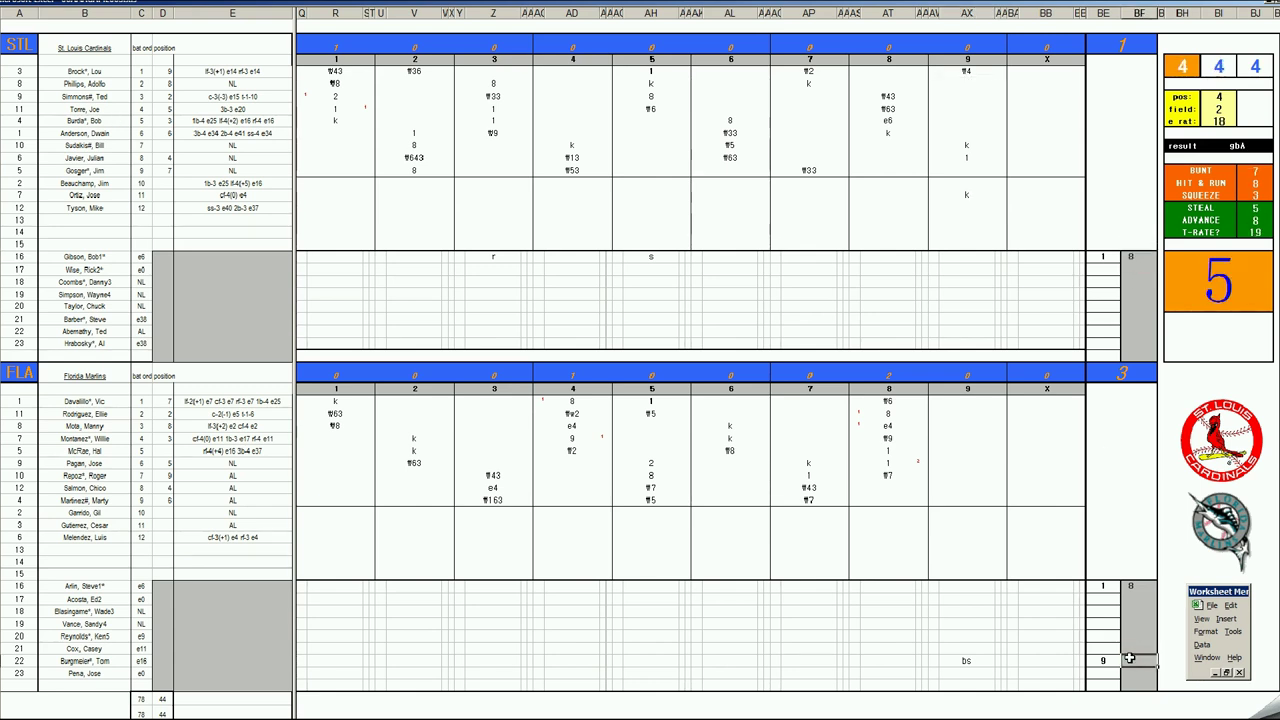
key(Return)
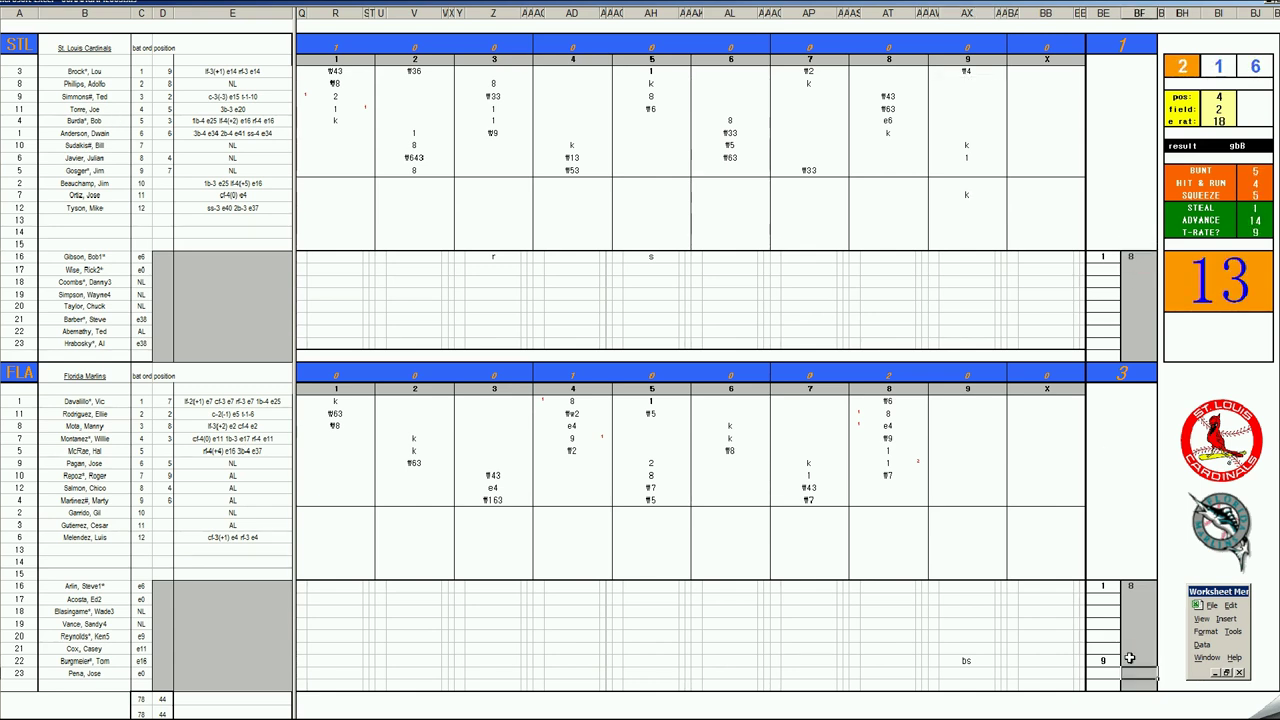
click(236, 610)
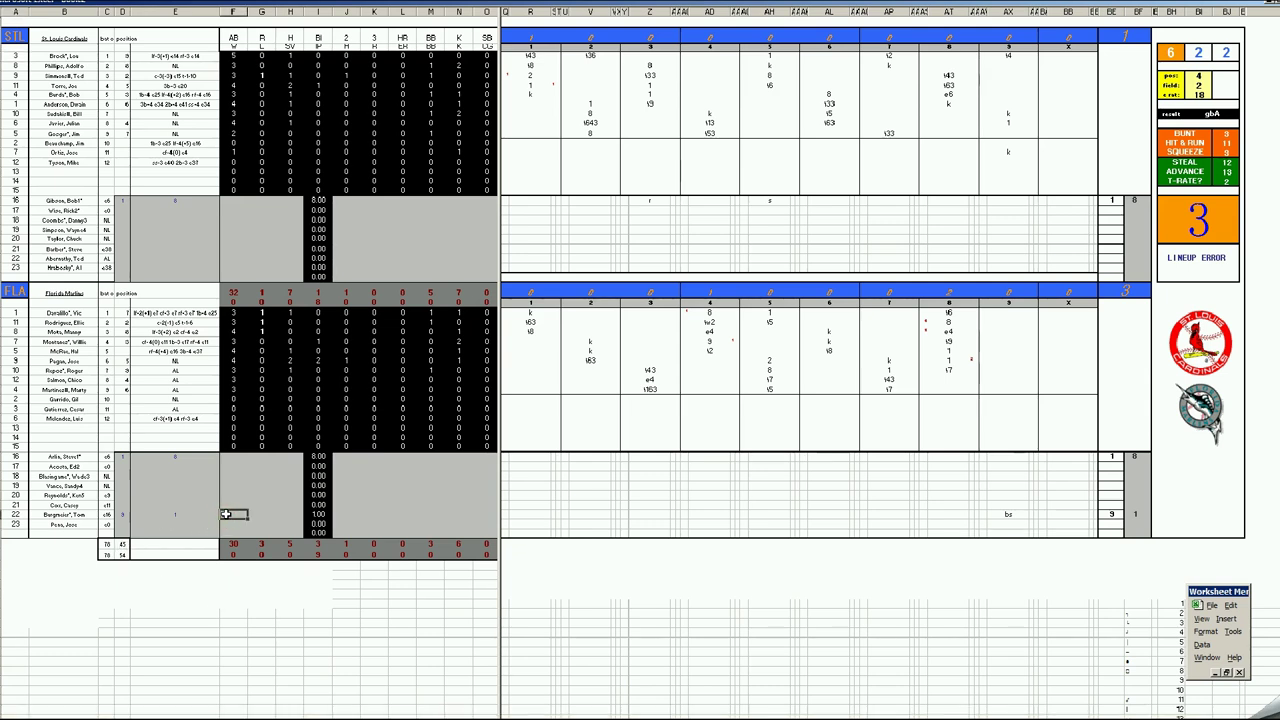
Enter 1, 1 and 2 along the first pitcher's stat row.
key(Right)
key(Right)
text(1)
key(Right)
key(Right)
text(1)
key(Right)
key(Right)
key(Right)
key(Right)
text(2)
key(Left)
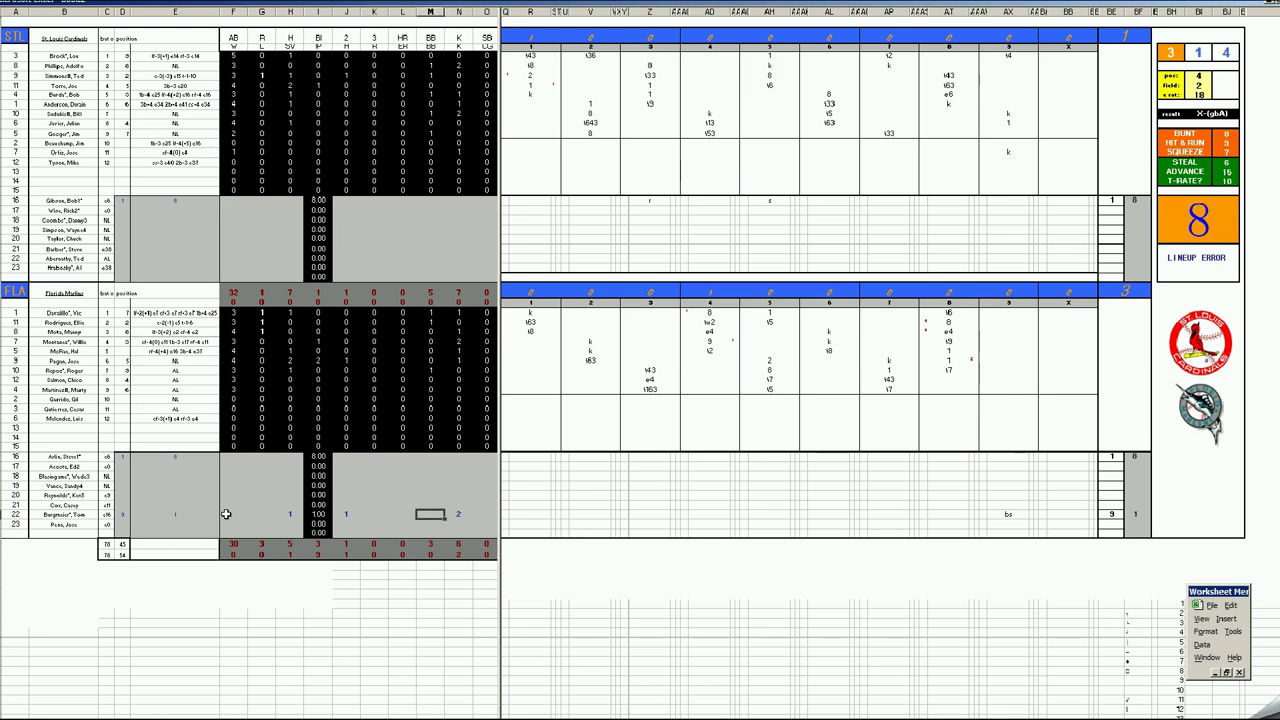
key(Left)
key(Left)
key(Left)
key(Up)
key(Up)
key(Up)
key(Up)
key(Up)
key(Left)
key(Left)
key(Left)
key(Left)
key(Up)
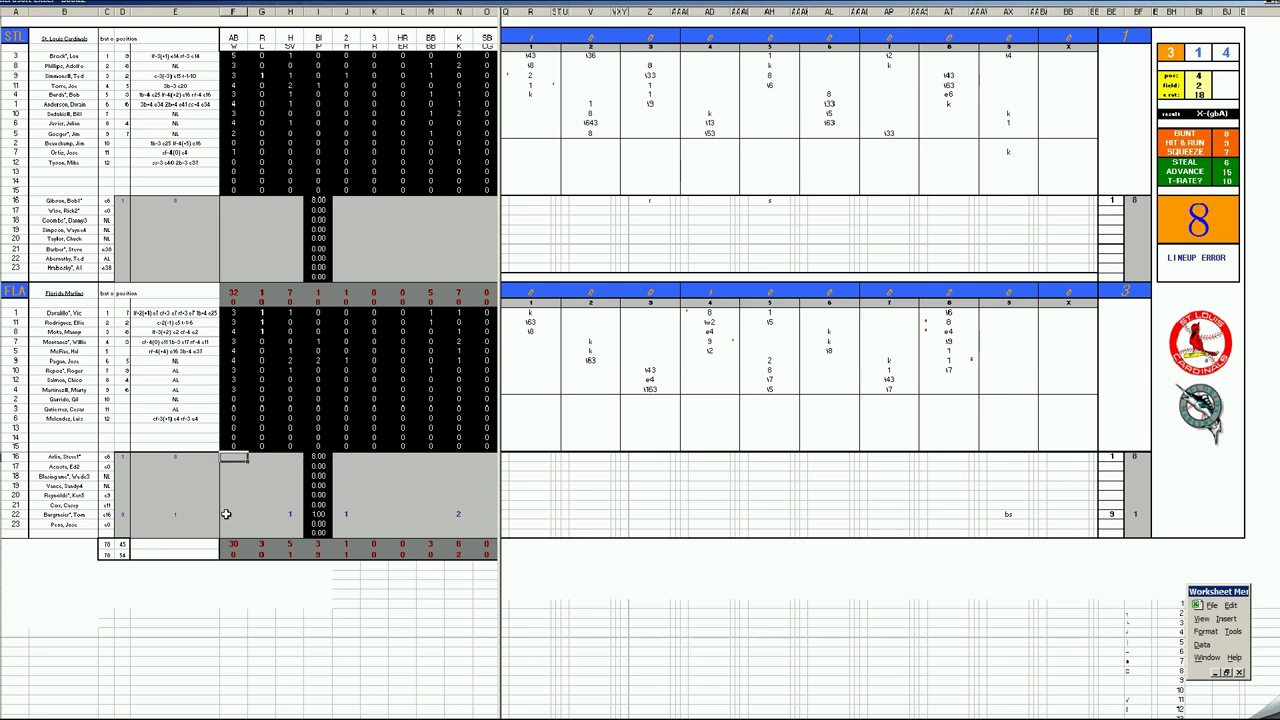
Fill the Marlins starter's line with 1, 6, 1, 1, 5 walks and 5 strikeouts.
text(1)
key(Right)
key(Right)
key(Right)
key(Right)
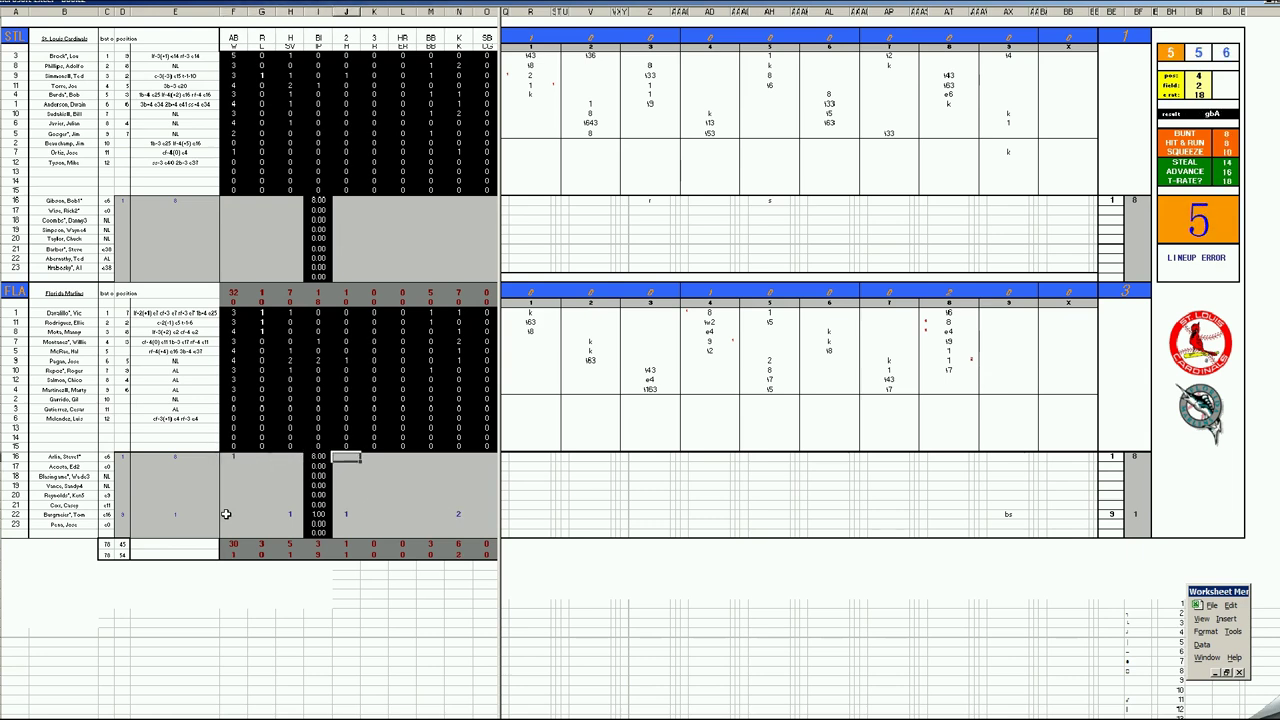
text(6)
key(Right)
text(1)
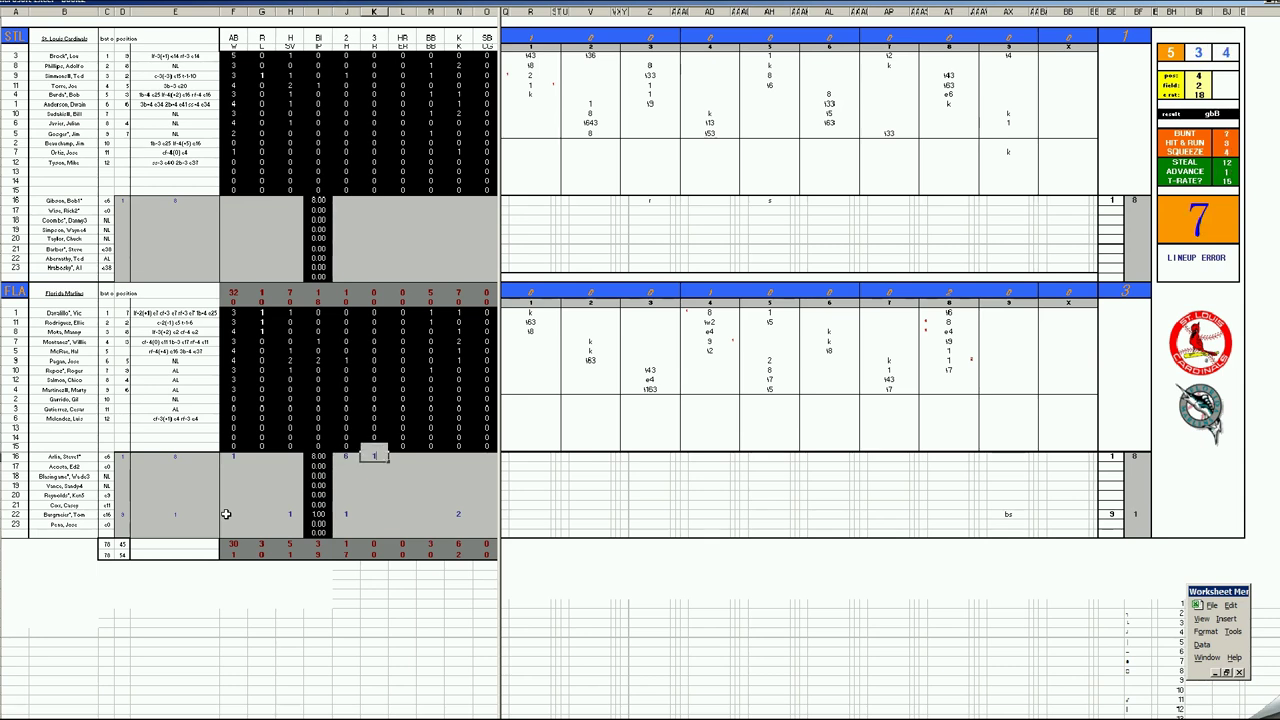
key(Right)
text(1)
key(Right)
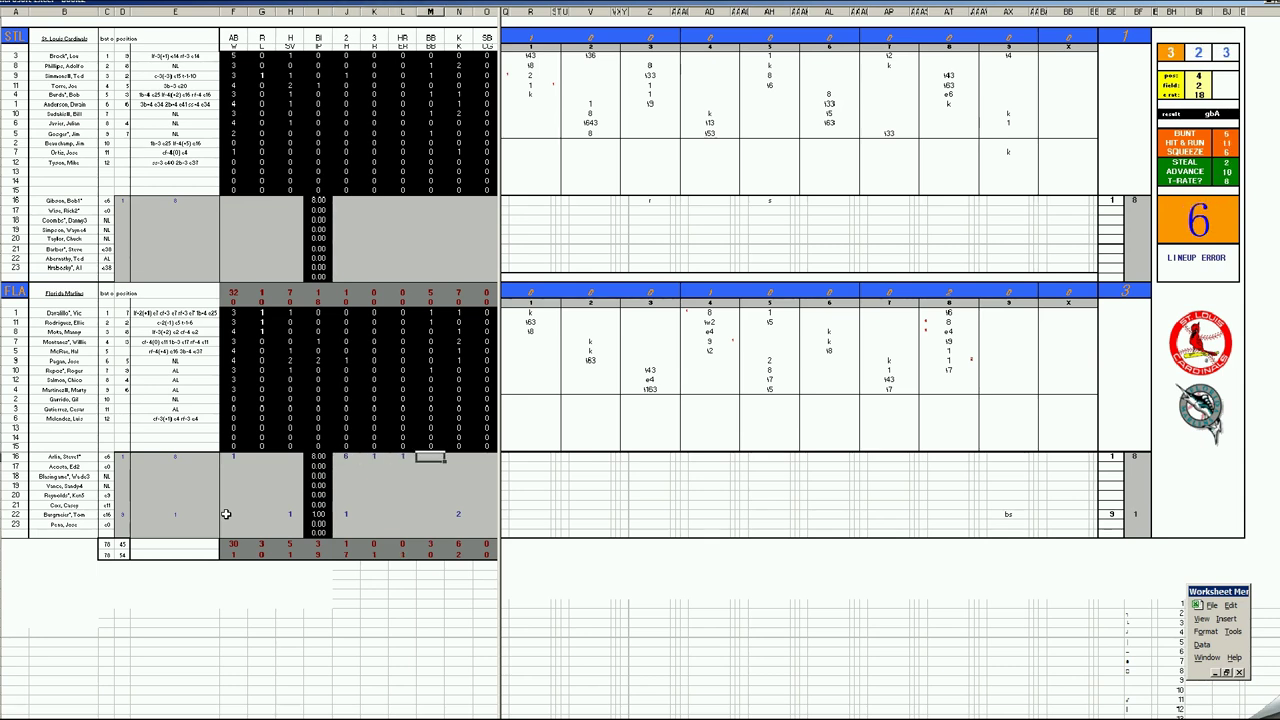
text(5)
key(Right)
text(5)
key(Left)
key(Left)
key(Left)
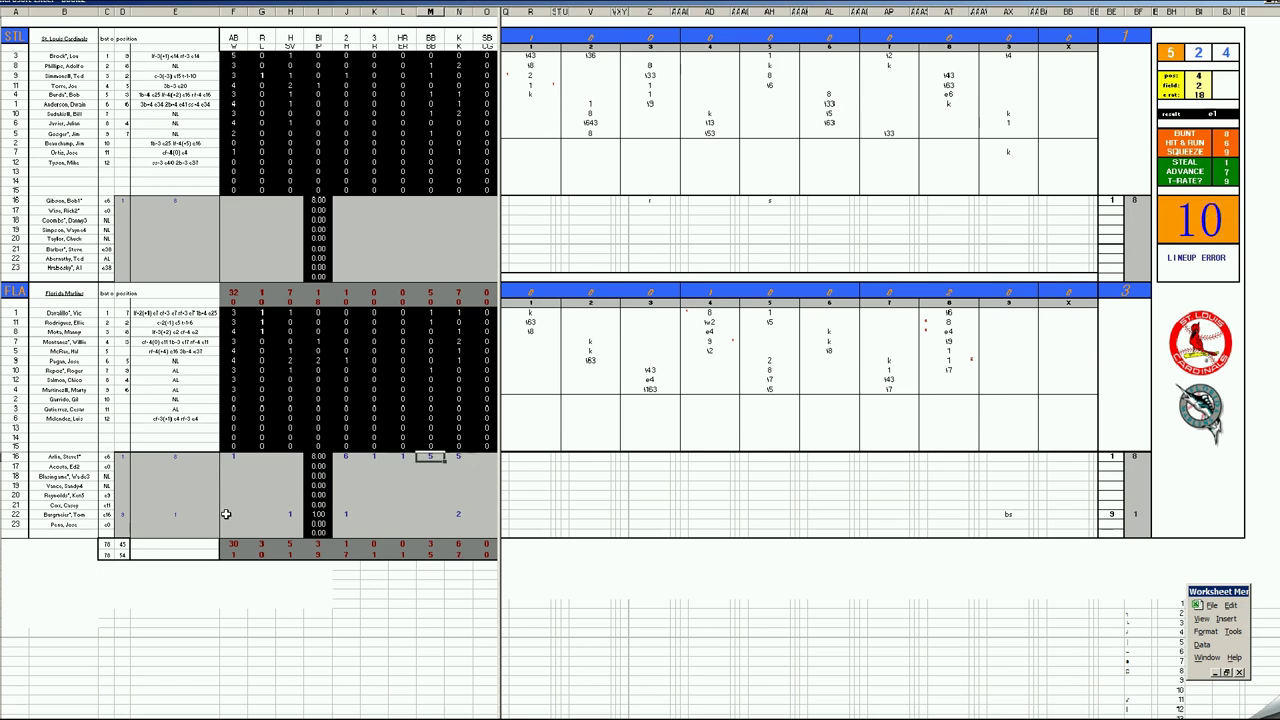
key(Left)
key(Left)
key(Left)
key(Left)
key(Left)
key(Up)
key(Up)
key(Up)
key(Up)
key(Up)
key(Up)
key(Up)
key(Up)
key(Up)
key(Up)
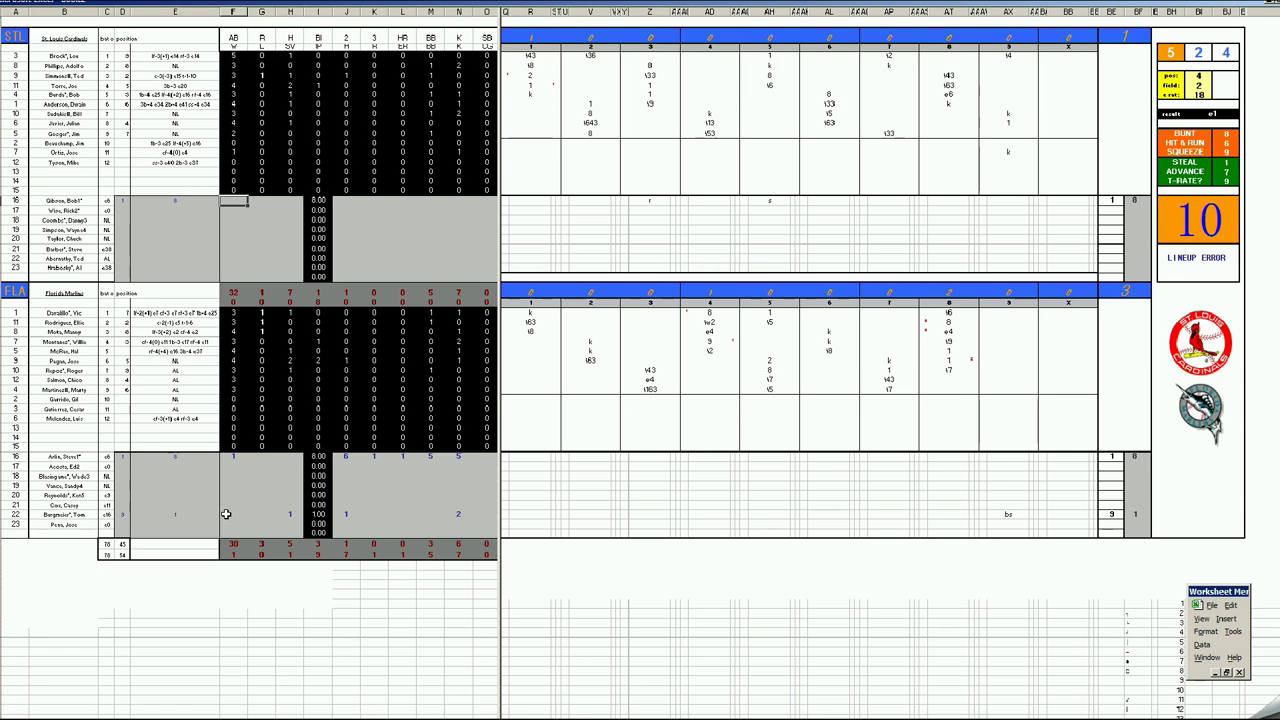
Fill the Cardinals starter's line with 1, 5, 3, 3 walks and 6 strikeouts.
text(1)
key(Tab)
key(Tab)
key(Tab)
key(Tab)
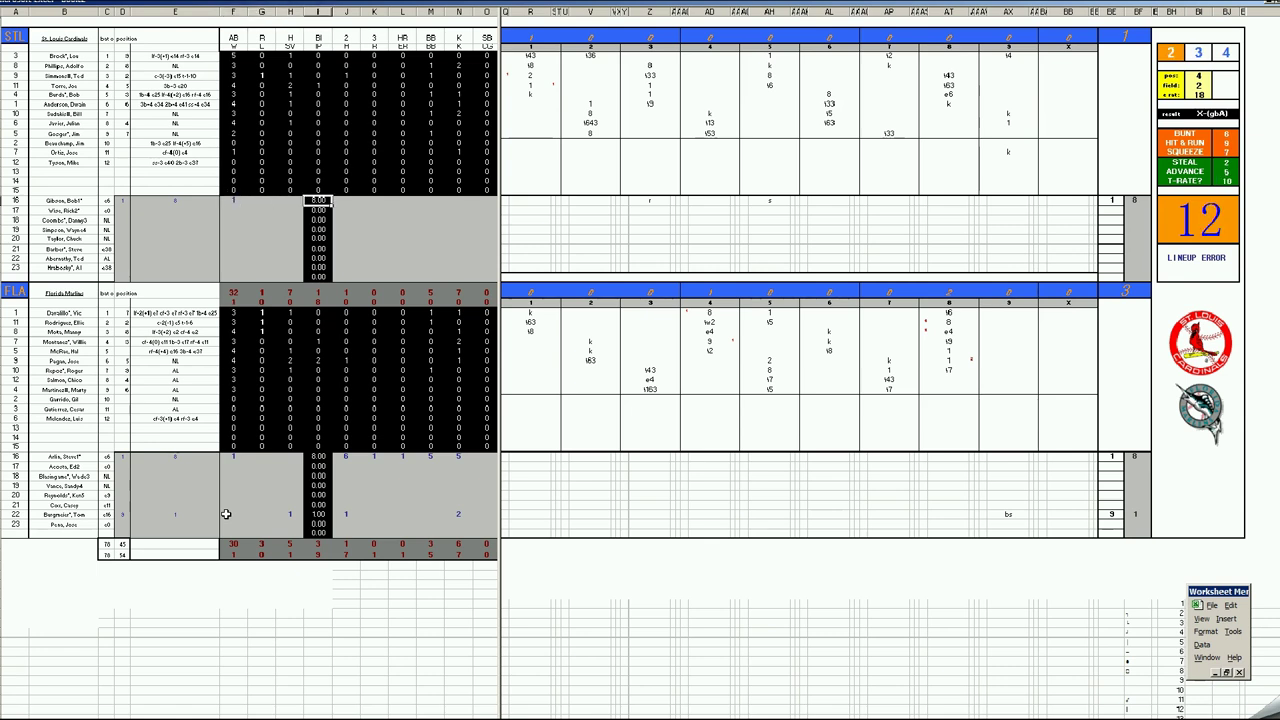
text(5)
key(Tab)
text(3)
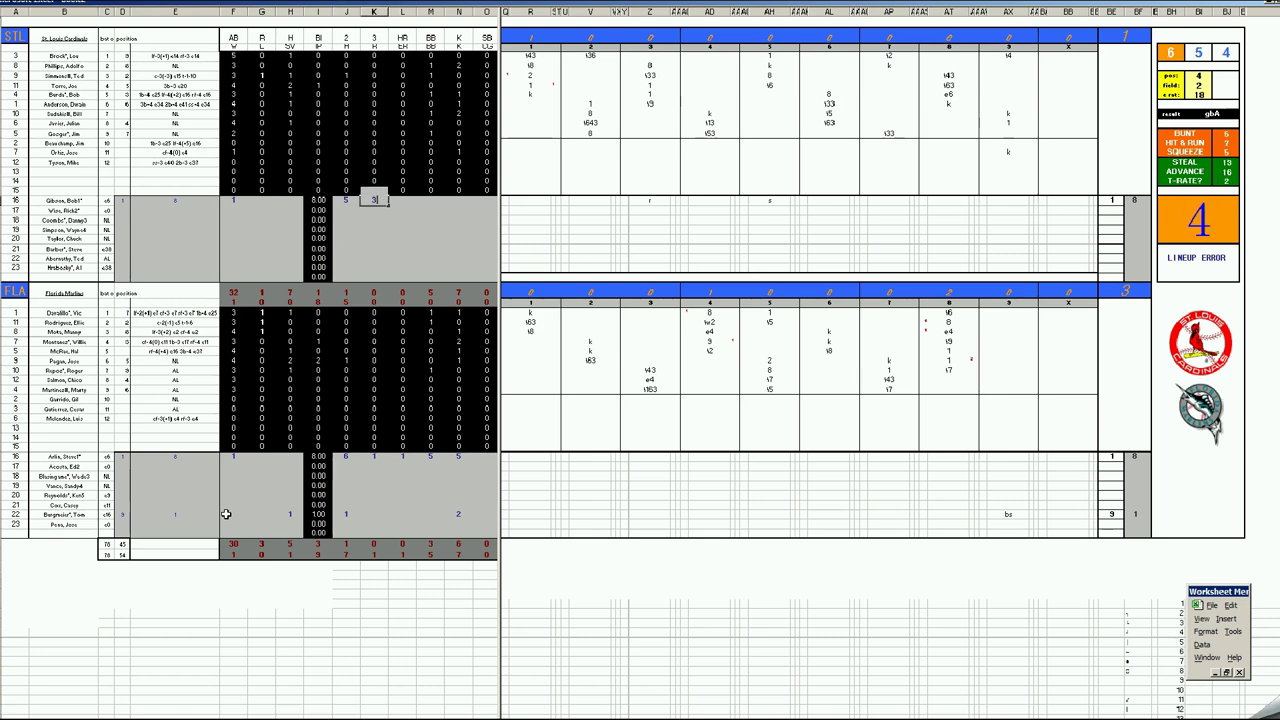
key(Tab)
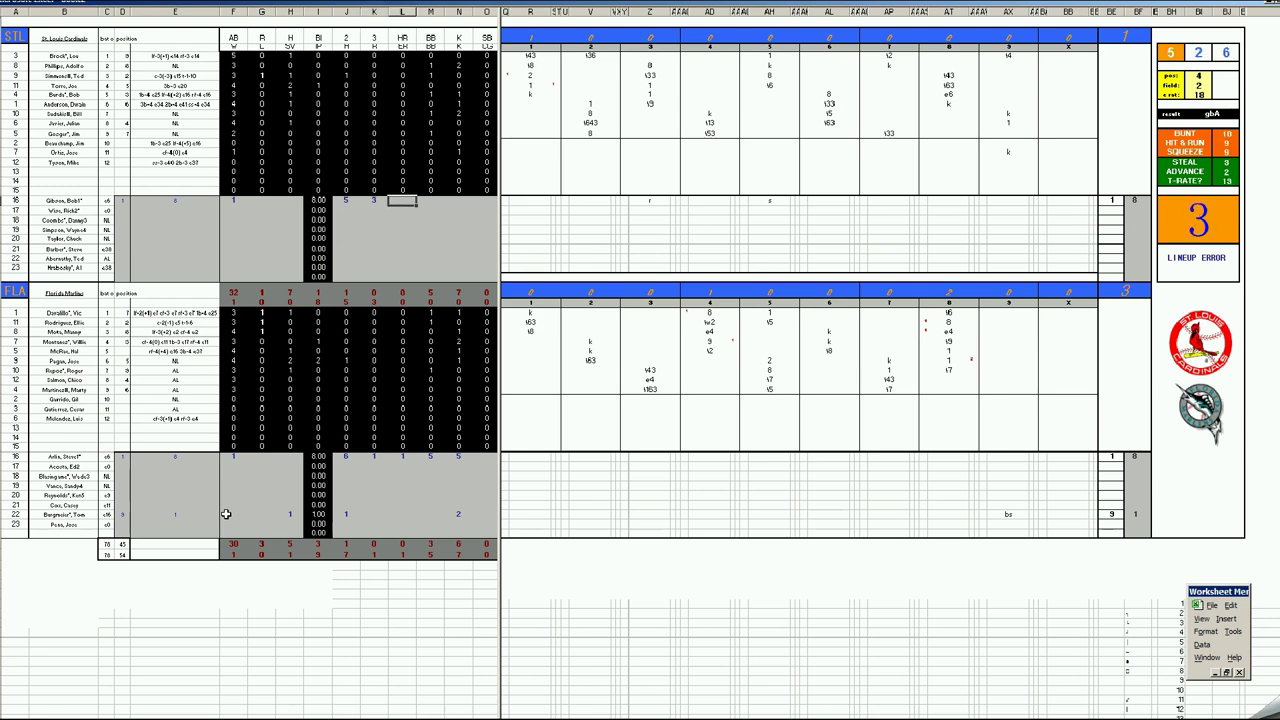
key(Tab)
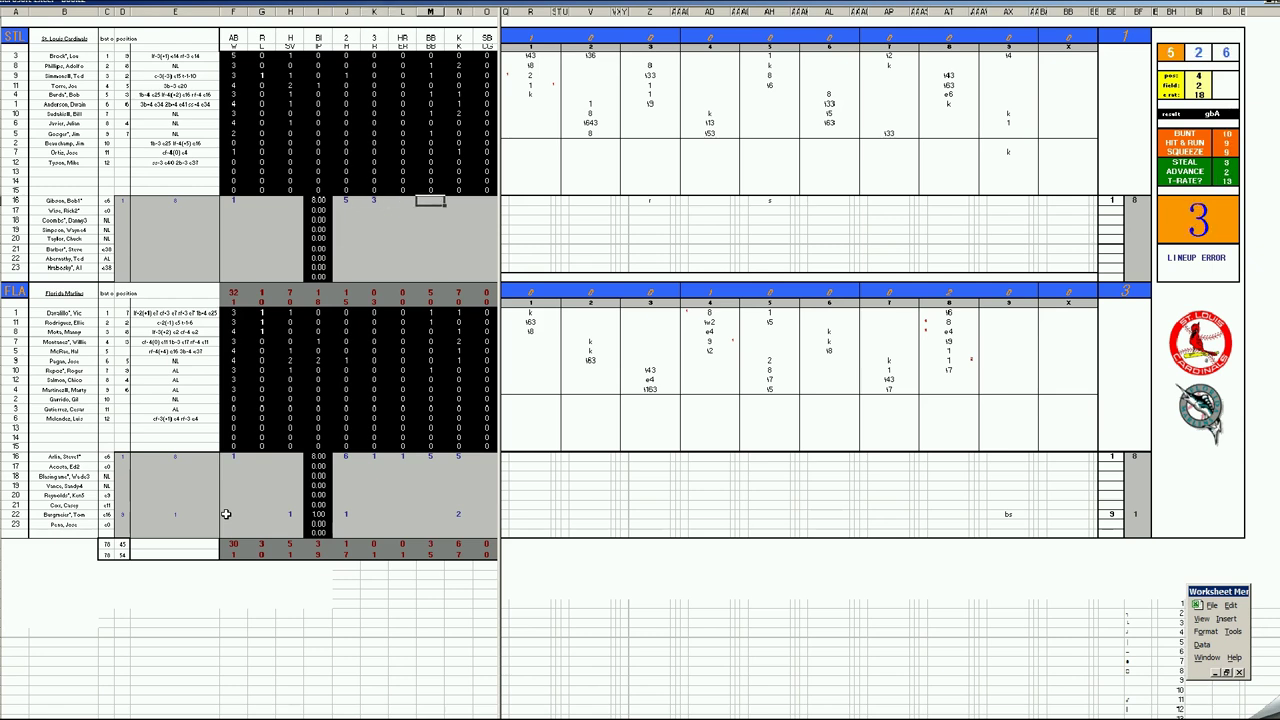
text(3)
key(Tab)
text(6)
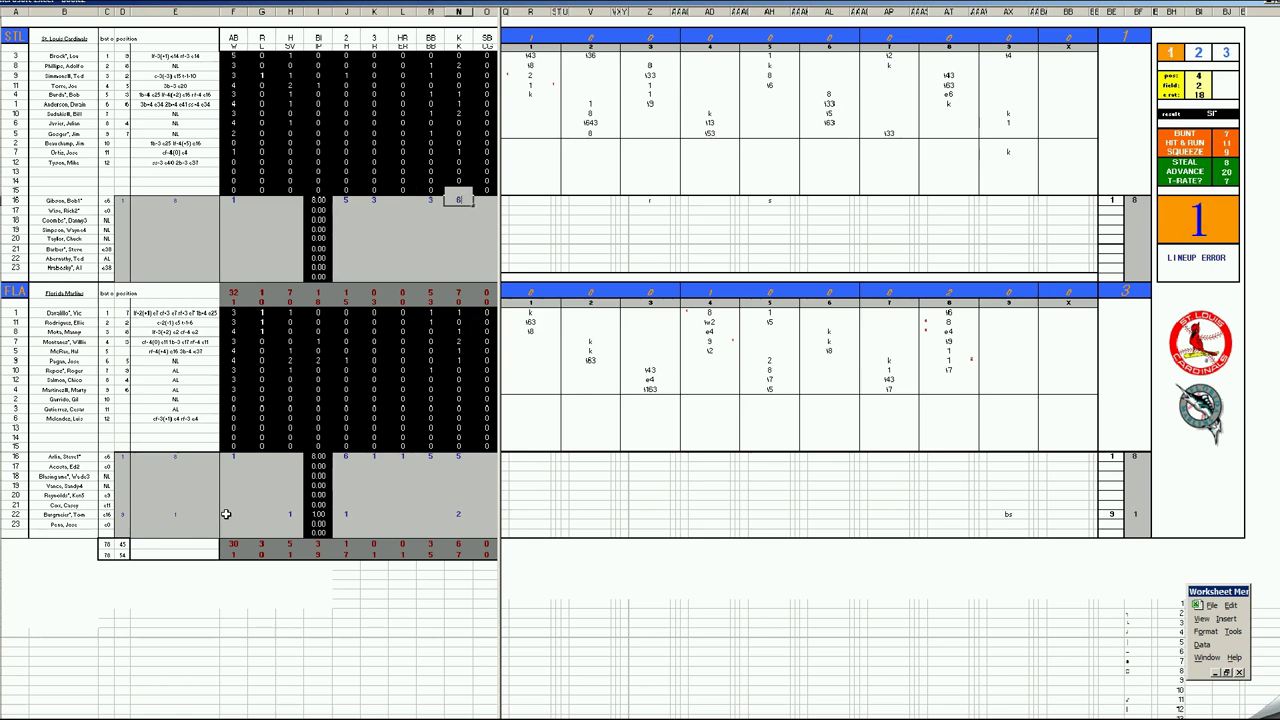
key(Return)
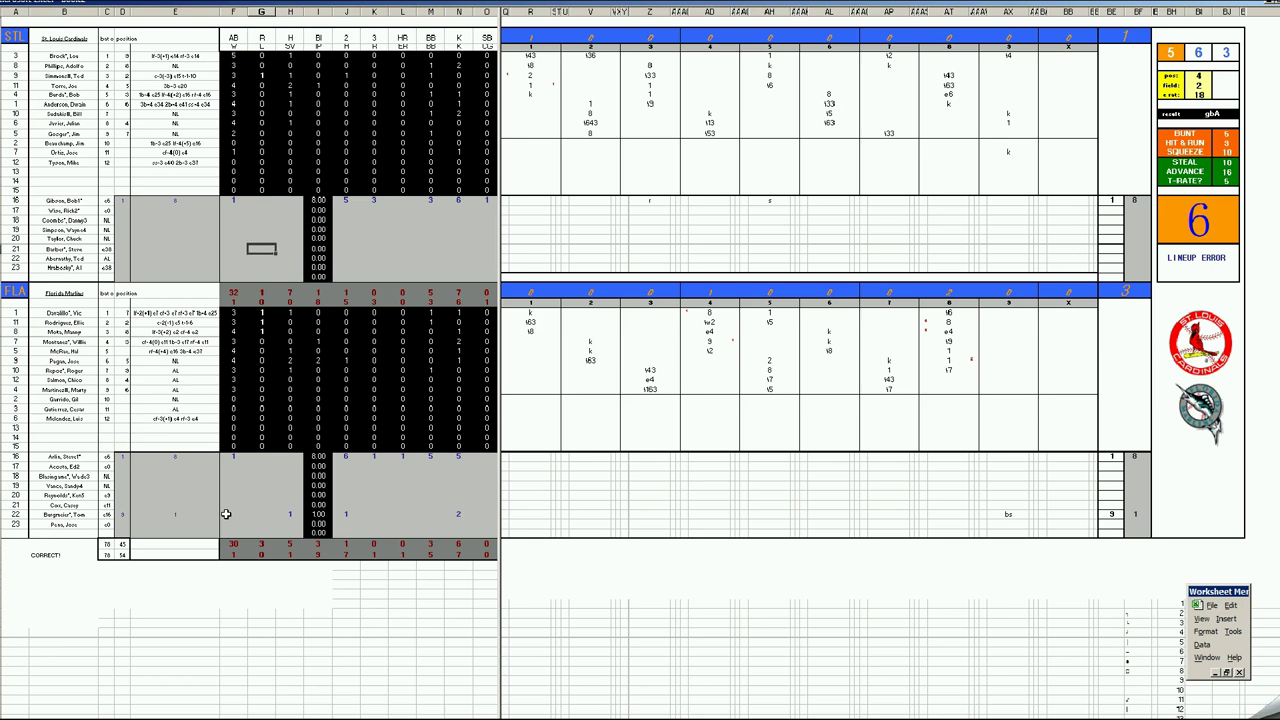
Add 1 run allowed to the Cardinals pitcher's line.
key(Up)
key(Up)
key(Left)
key(Up)
key(Up)
key(Up)
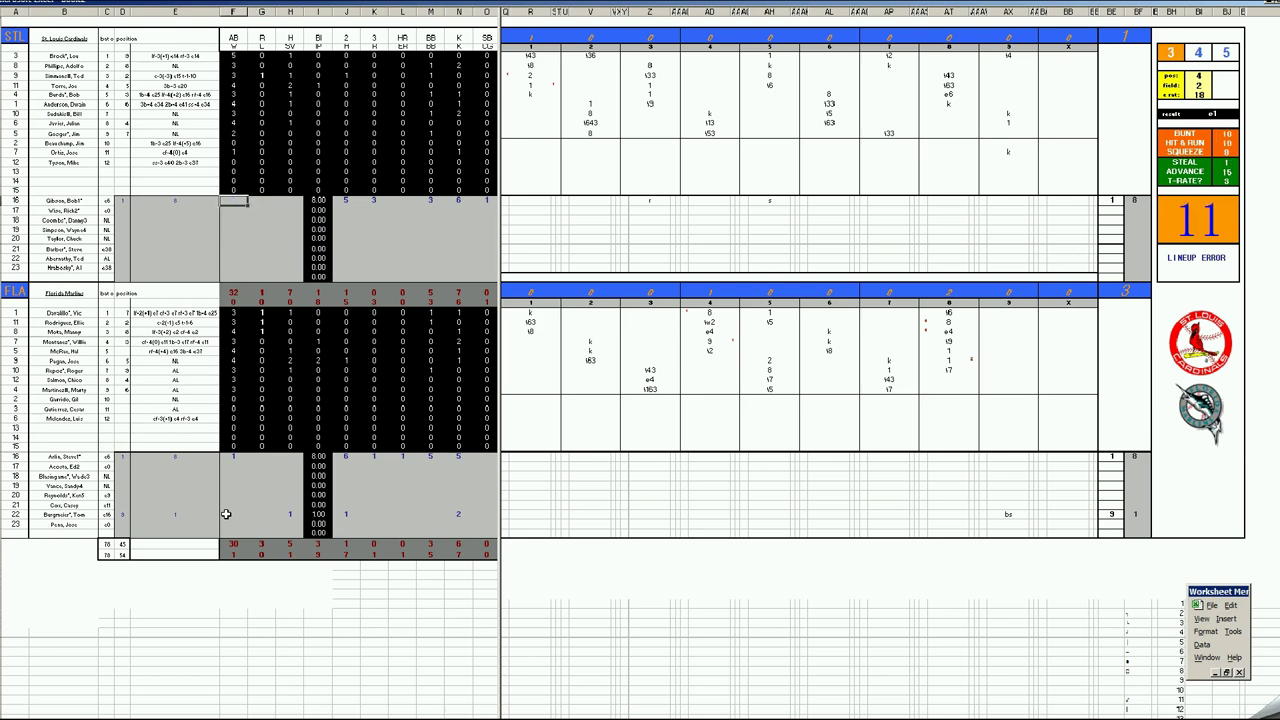
key(Right)
text(1)
key(Return)
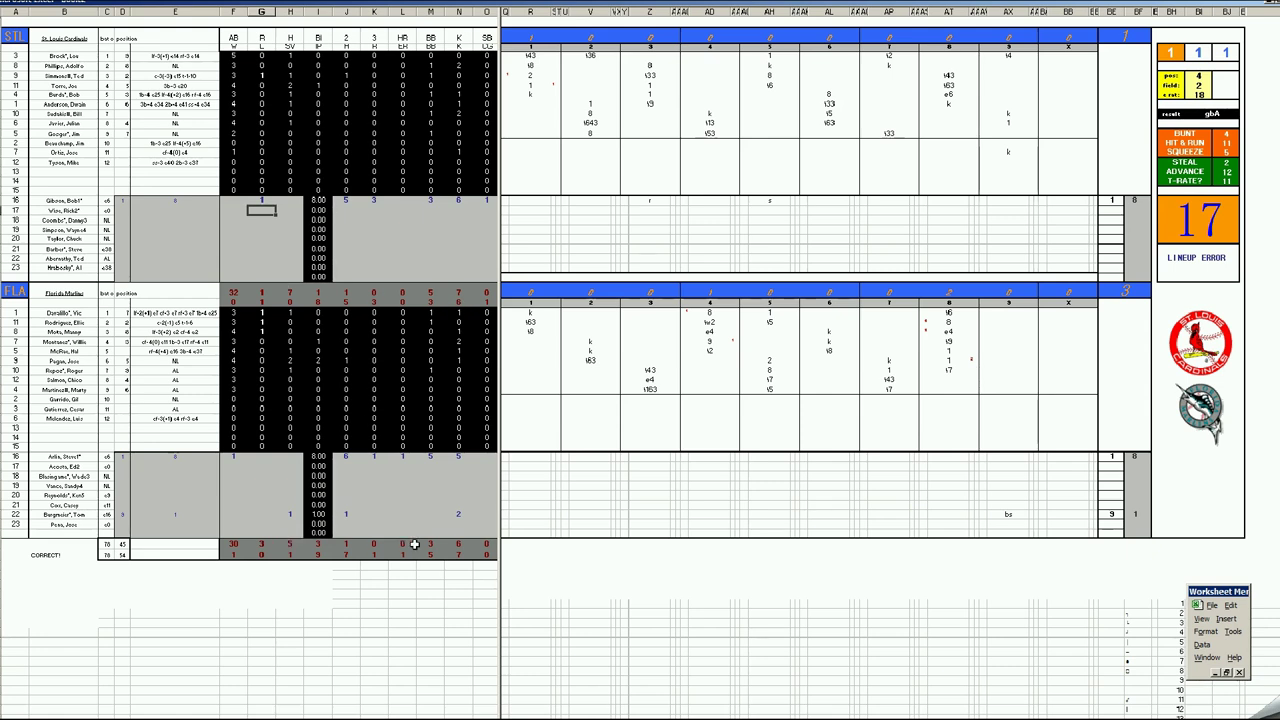
click(195, 477)
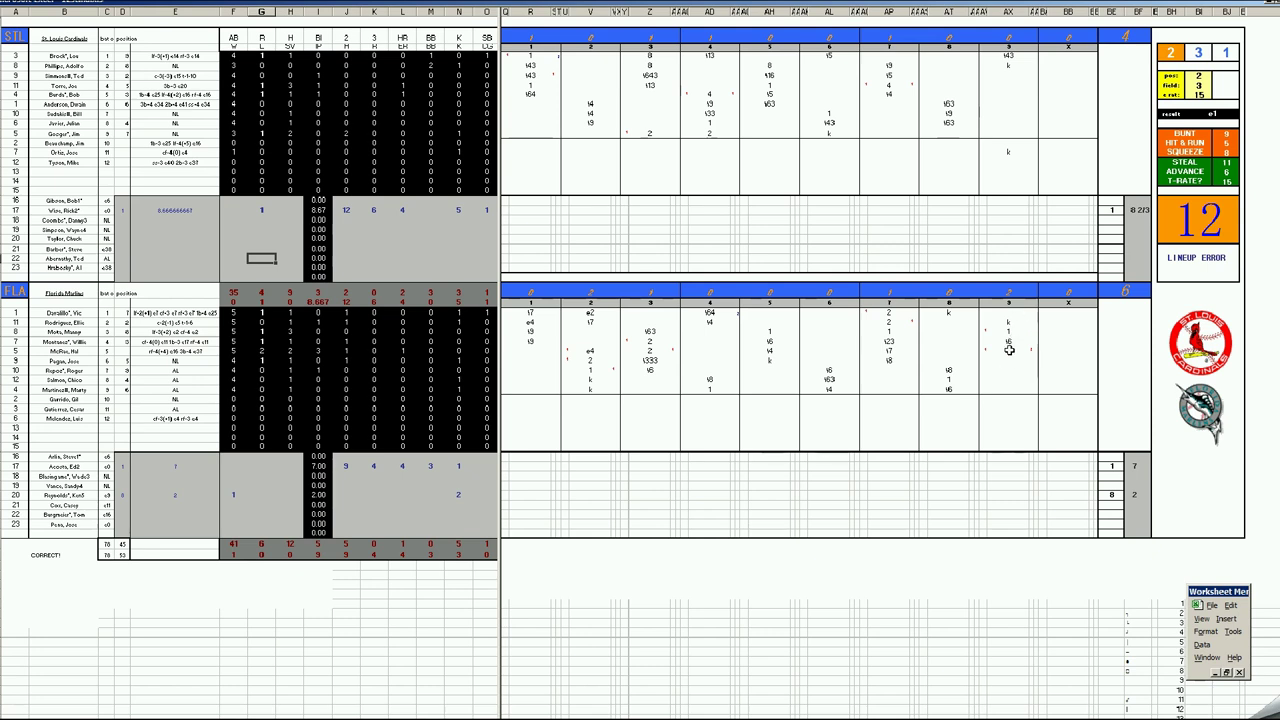
Start closing the 12stlfla.xls workbook window from the taskbar.
click(1010, 350)
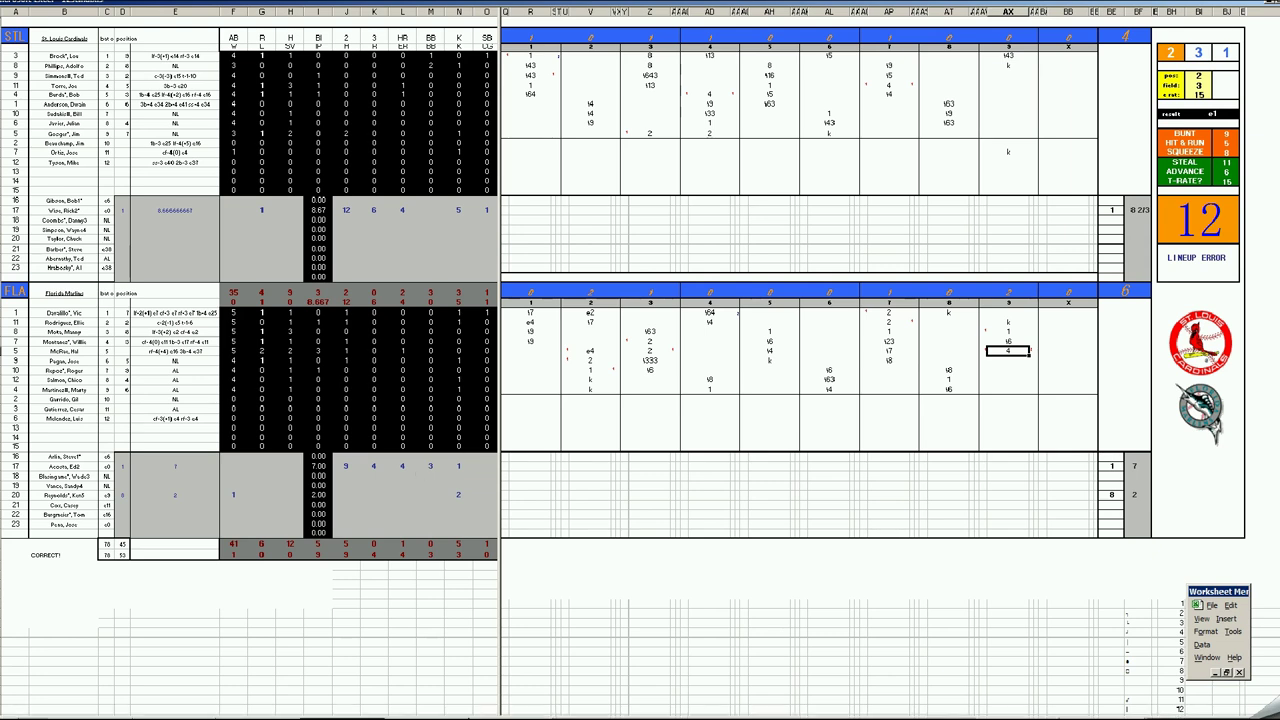
right_click(334, 718)
Close 12stlfla.xls and discard its unsaved changes.
click(334, 706)
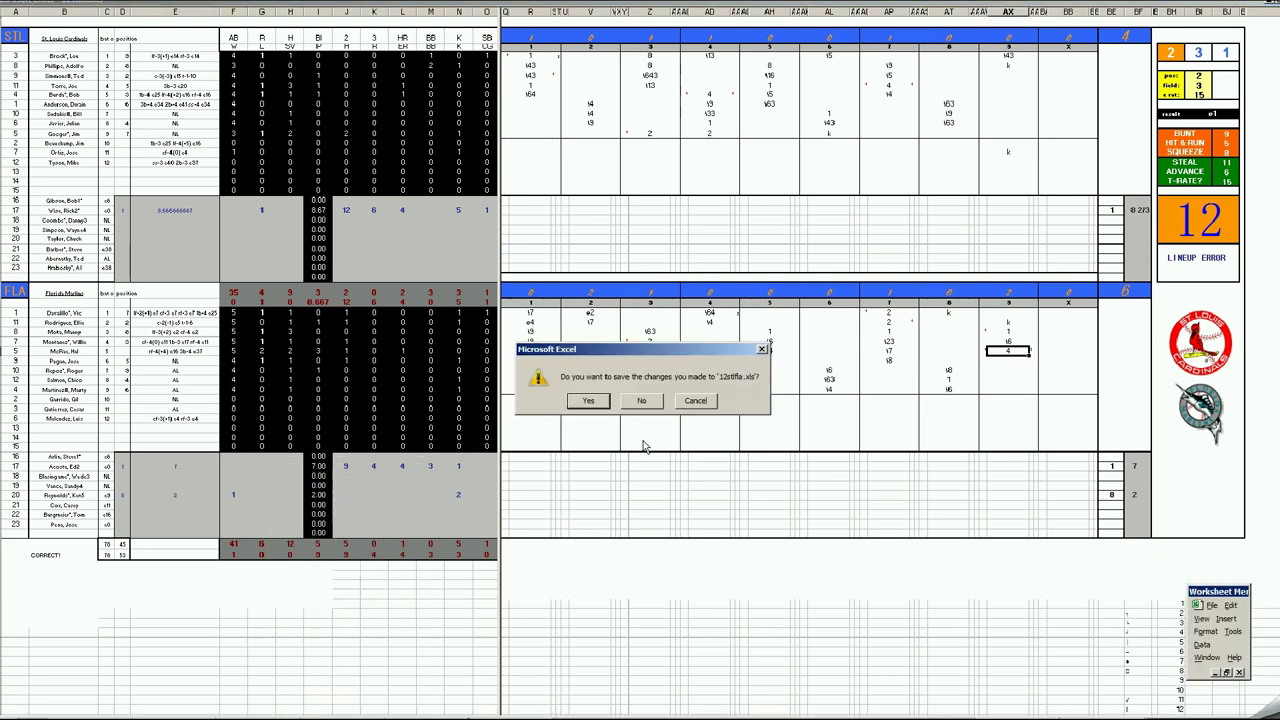
click(643, 400)
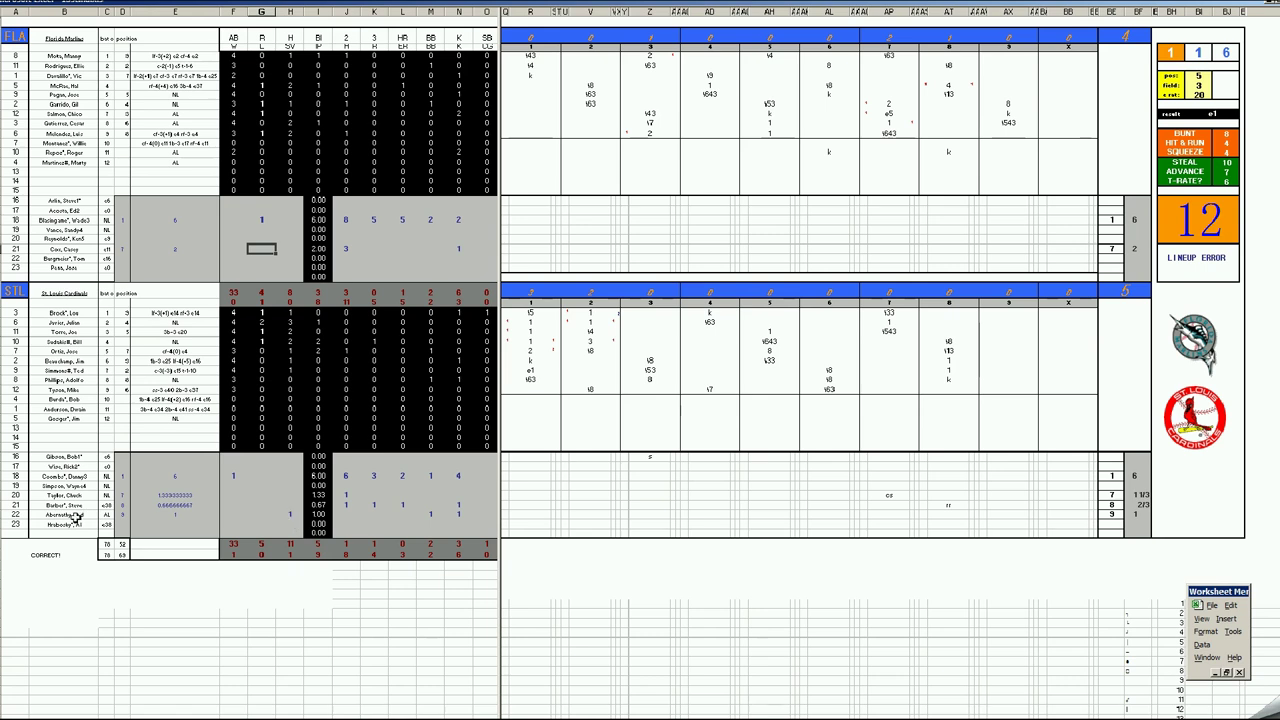
Close 13stfla.xls without saving, then begin closing the 14stlfla.xls window.
click(72, 524)
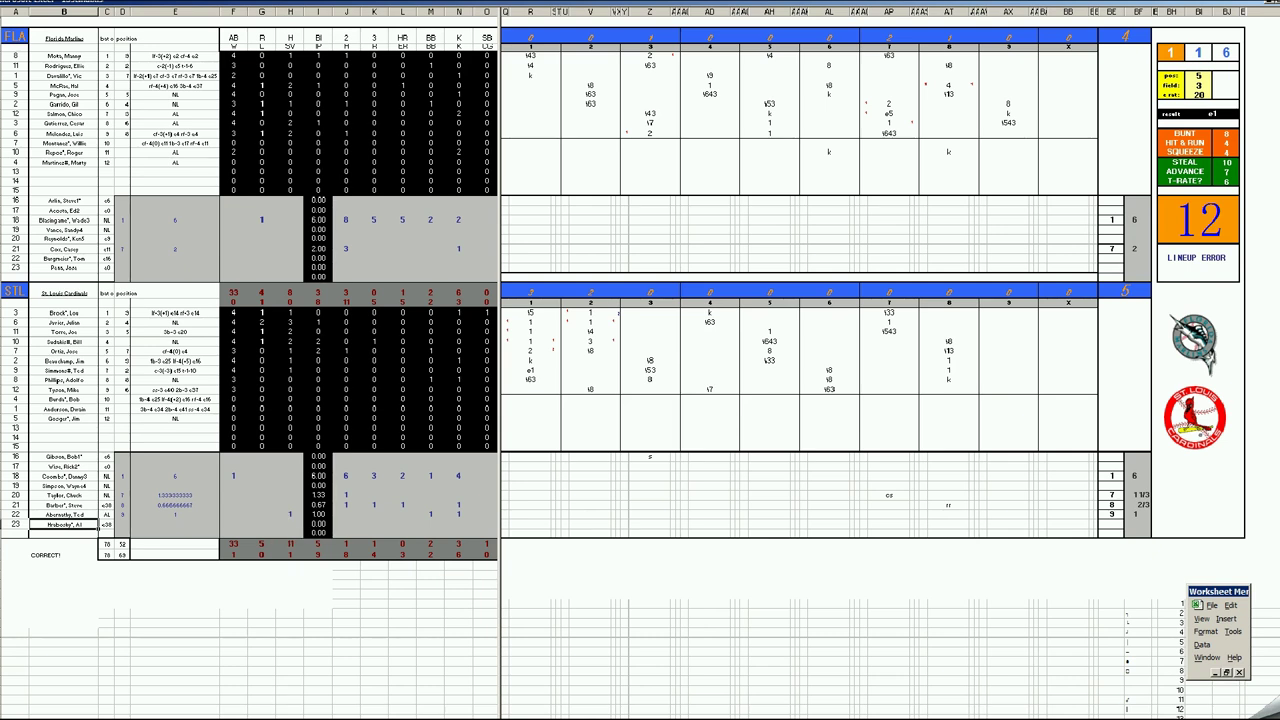
right_click(385, 716)
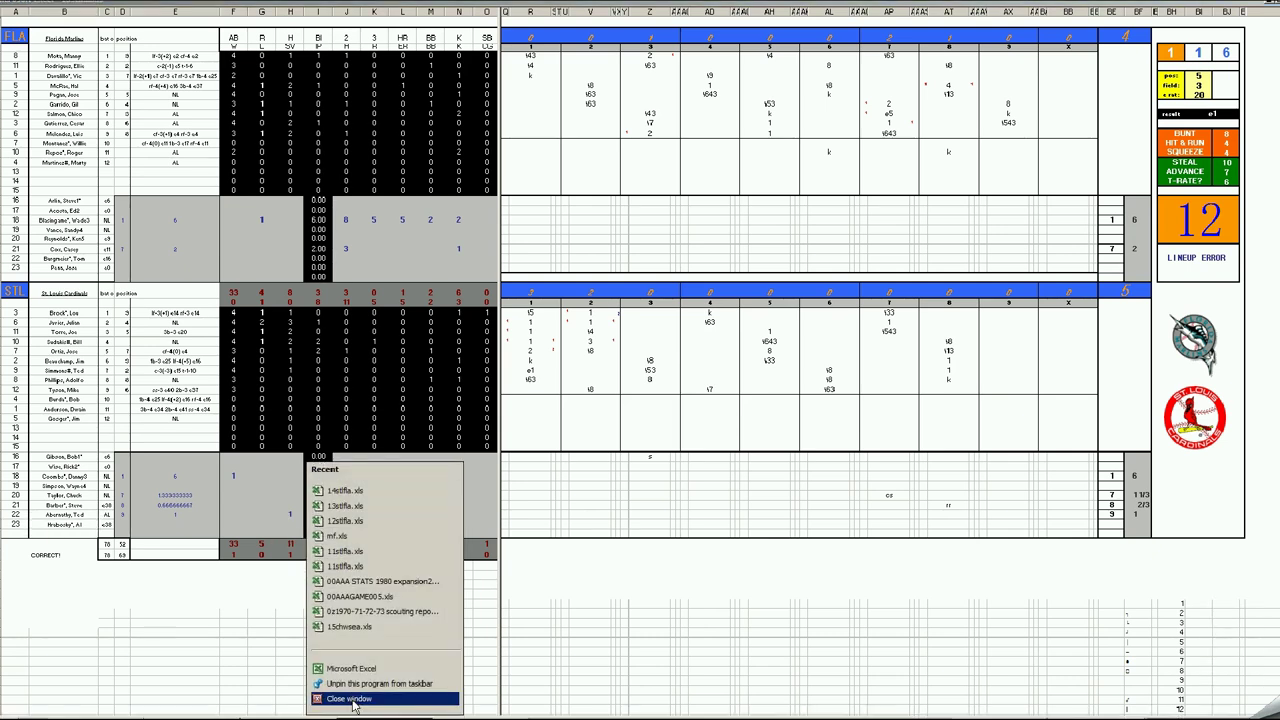
click(348, 698)
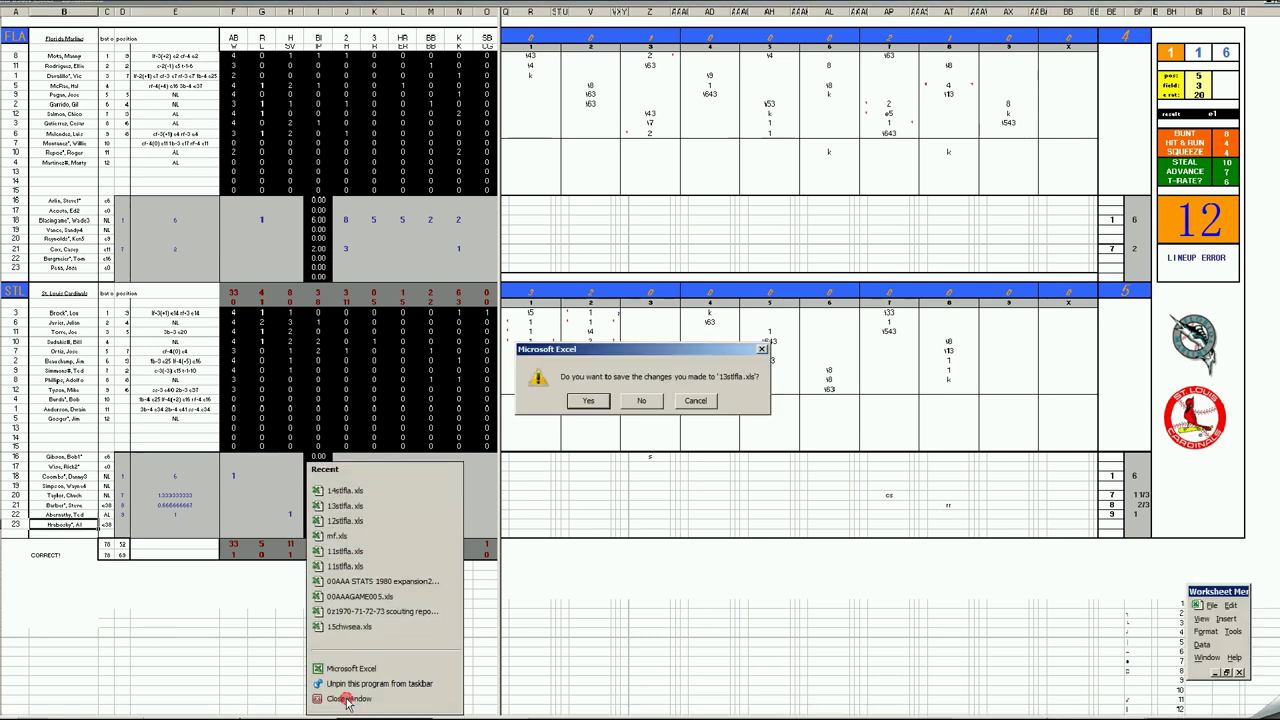
click(642, 401)
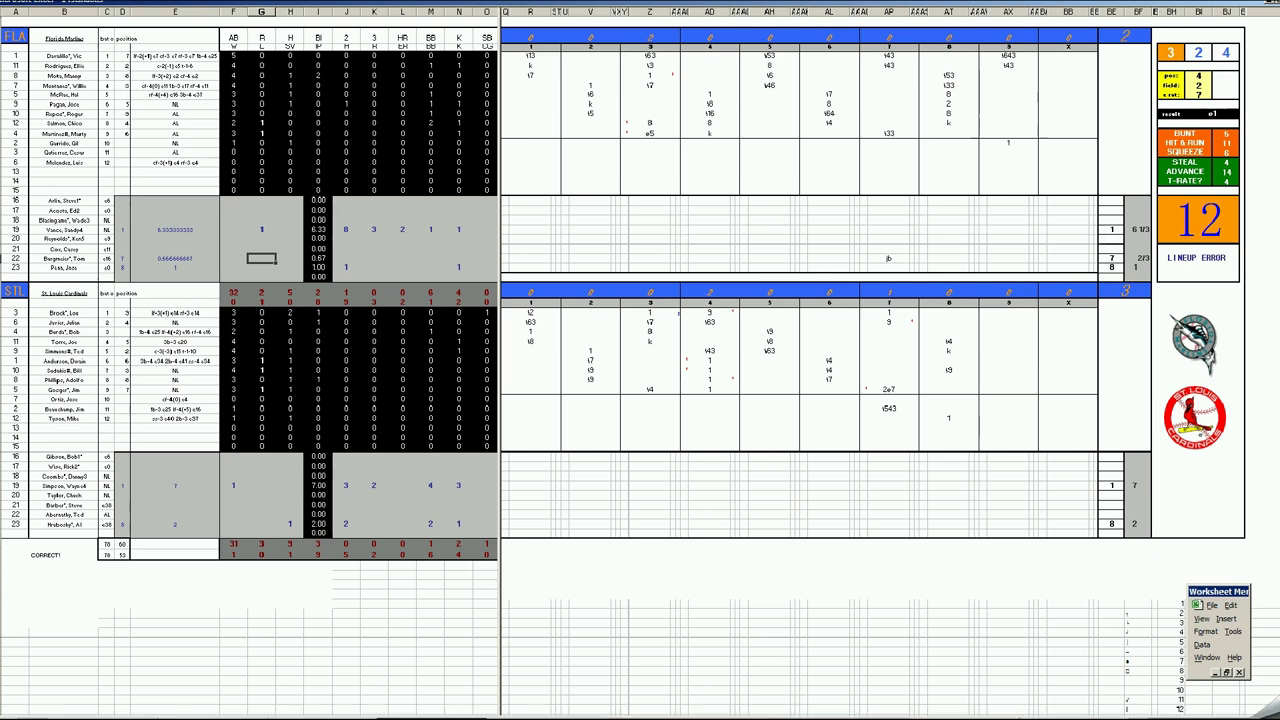
right_click(400, 716)
Close 14stfla.xls without saving its changes.
click(399, 703)
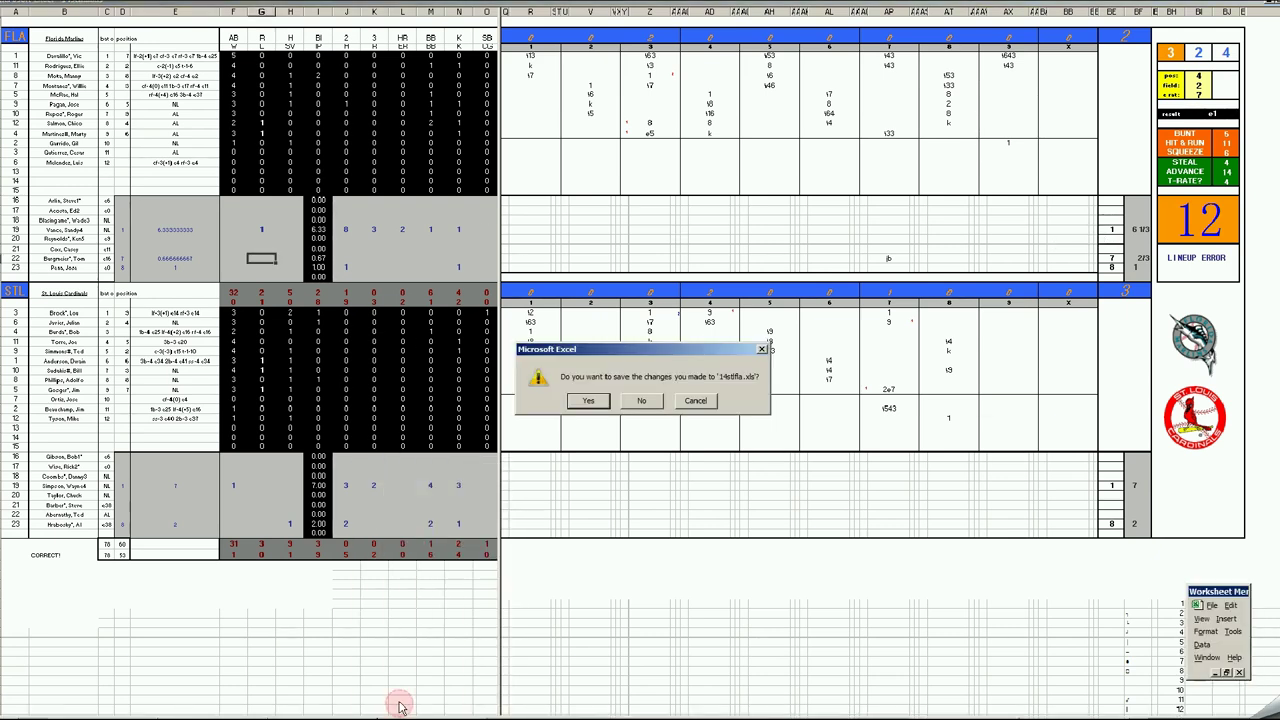
click(642, 401)
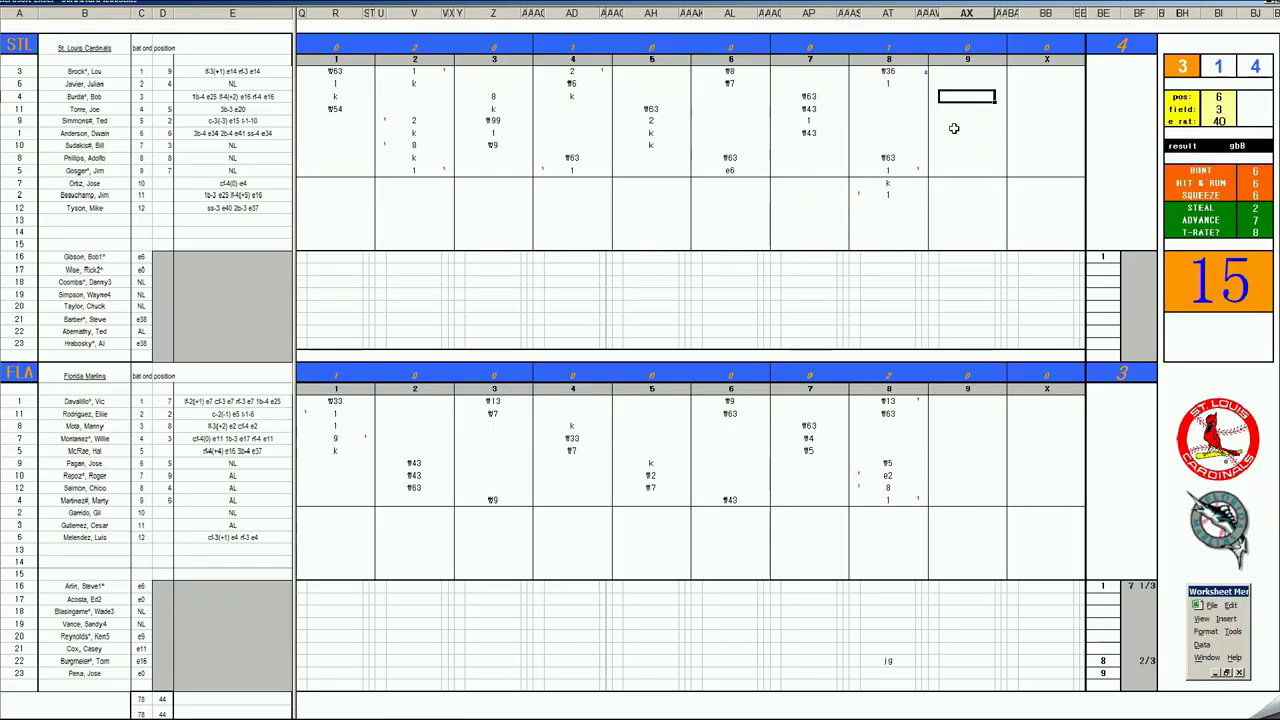
key(Down)
Record two 1 entries, then k strikeouts for the remaining St. Louis ninth-inning batters.
text(1)
key(Return)
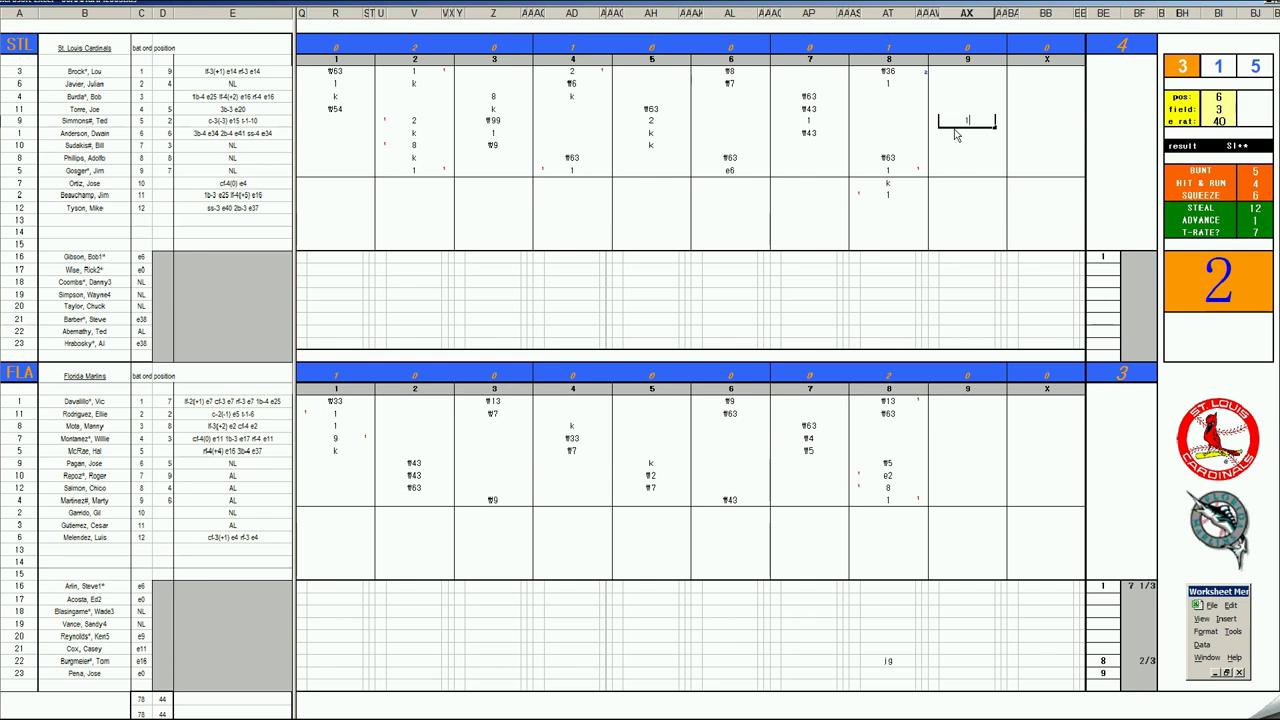
key(Return)
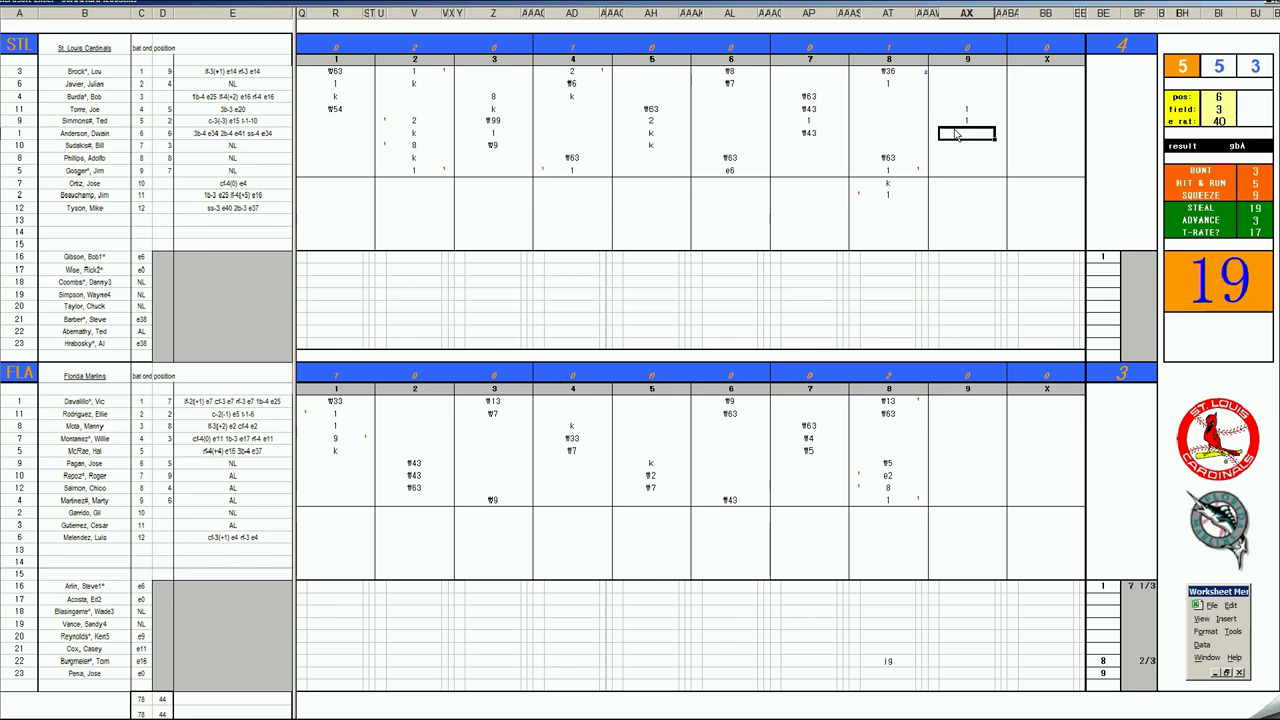
key(Down)
key(Down)
key(Down)
key(Down)
key(Down)
key(Down)
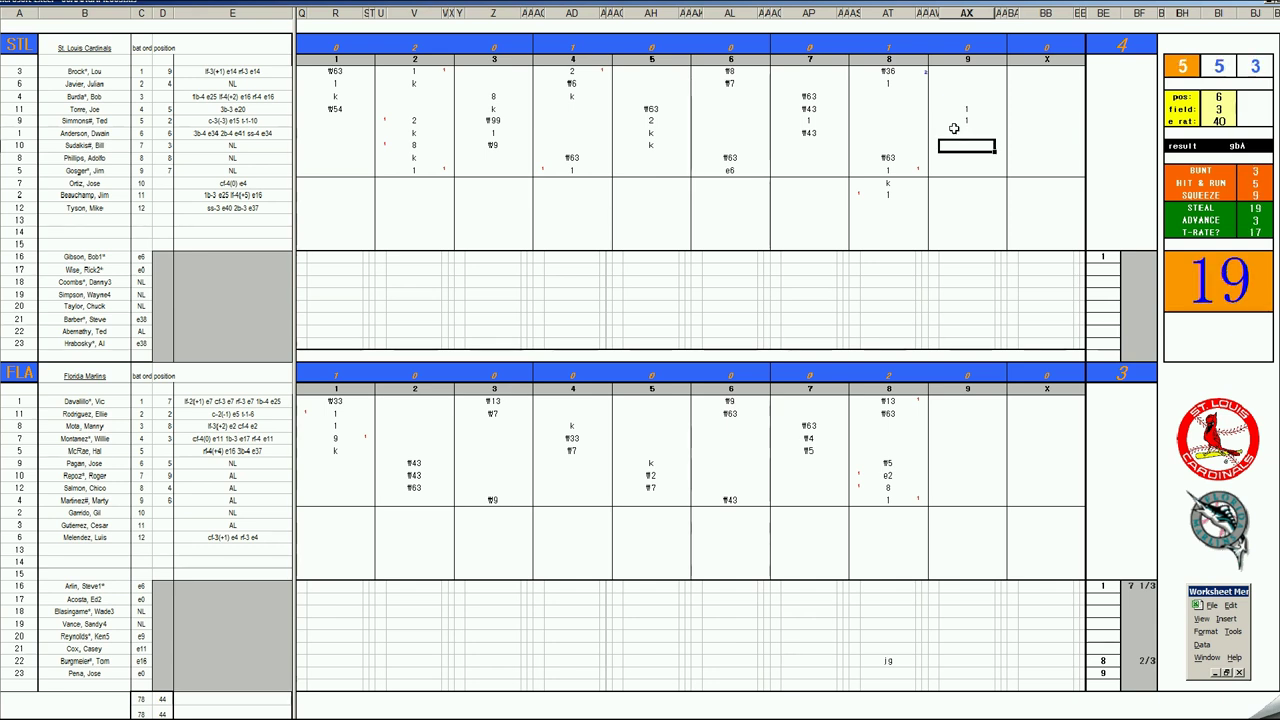
text(k)
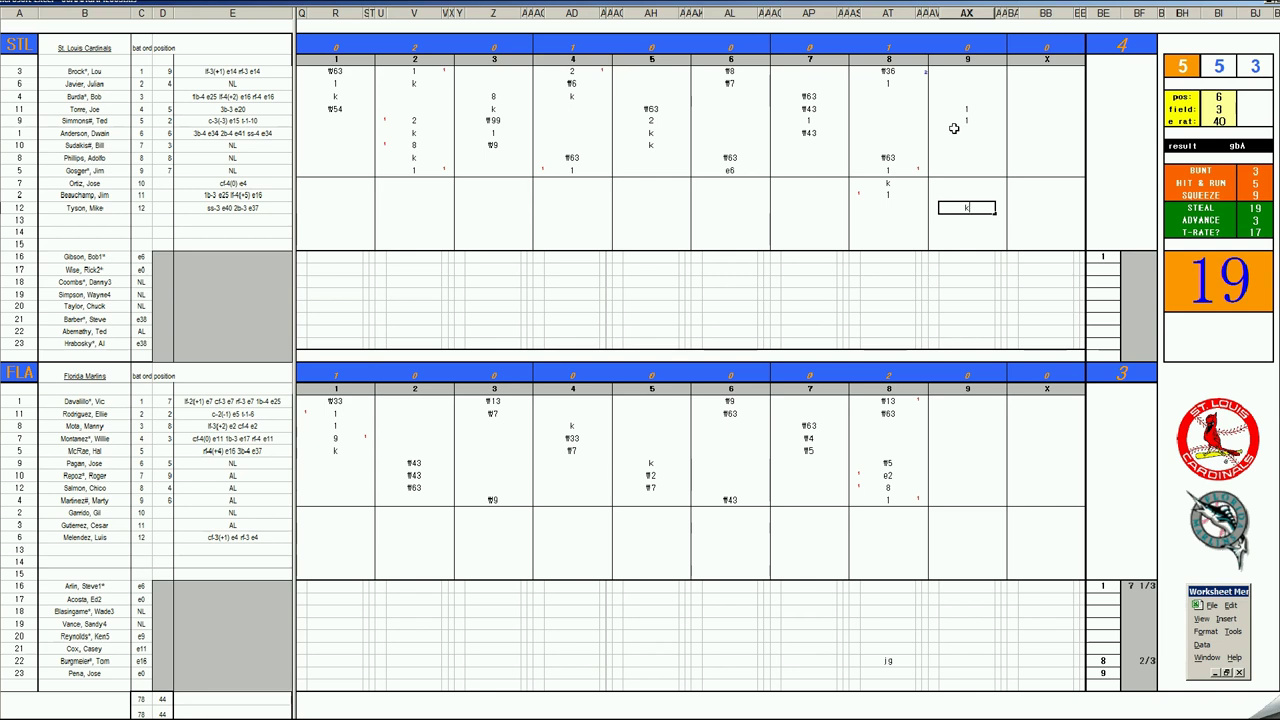
key(Up)
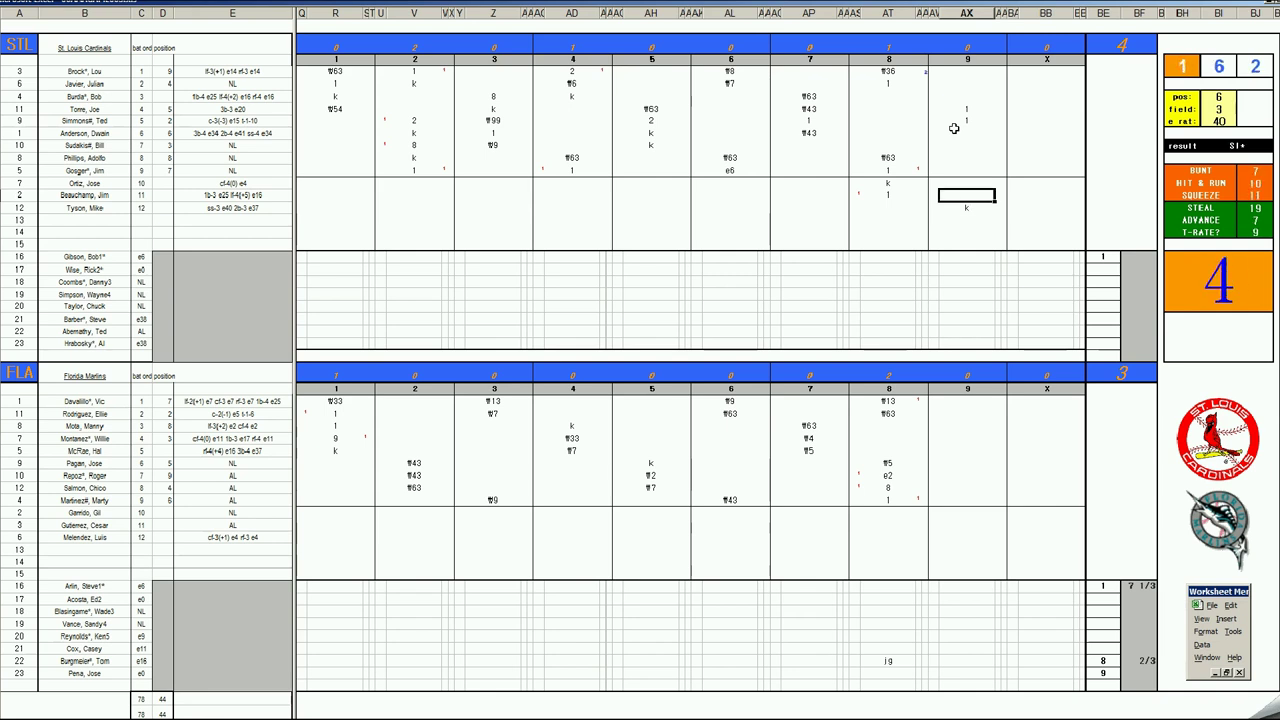
text(k)
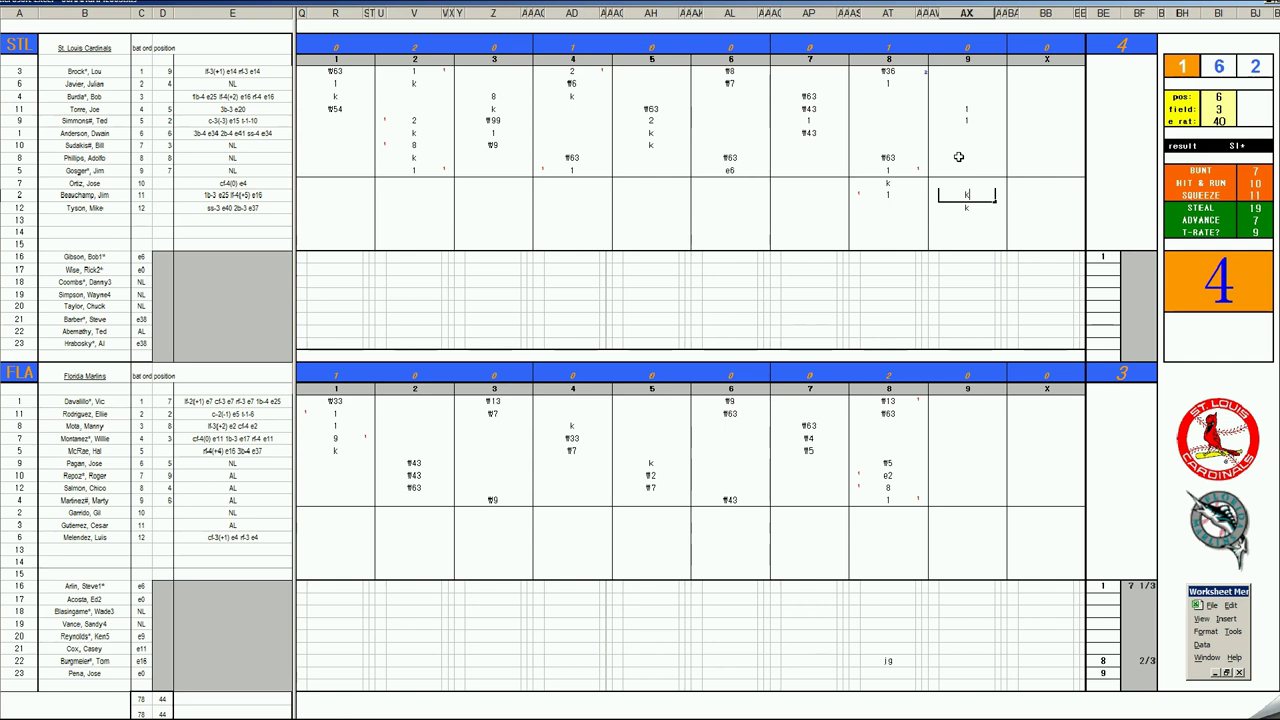
click(958, 157)
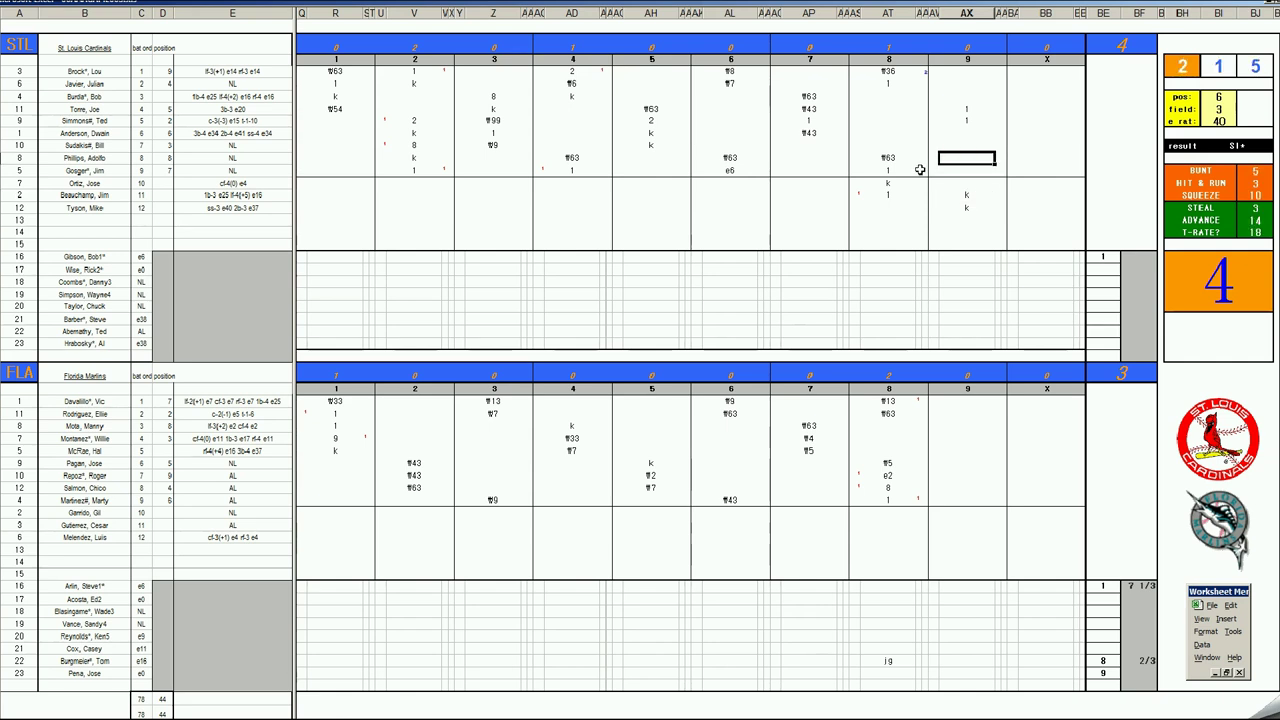
text(k)
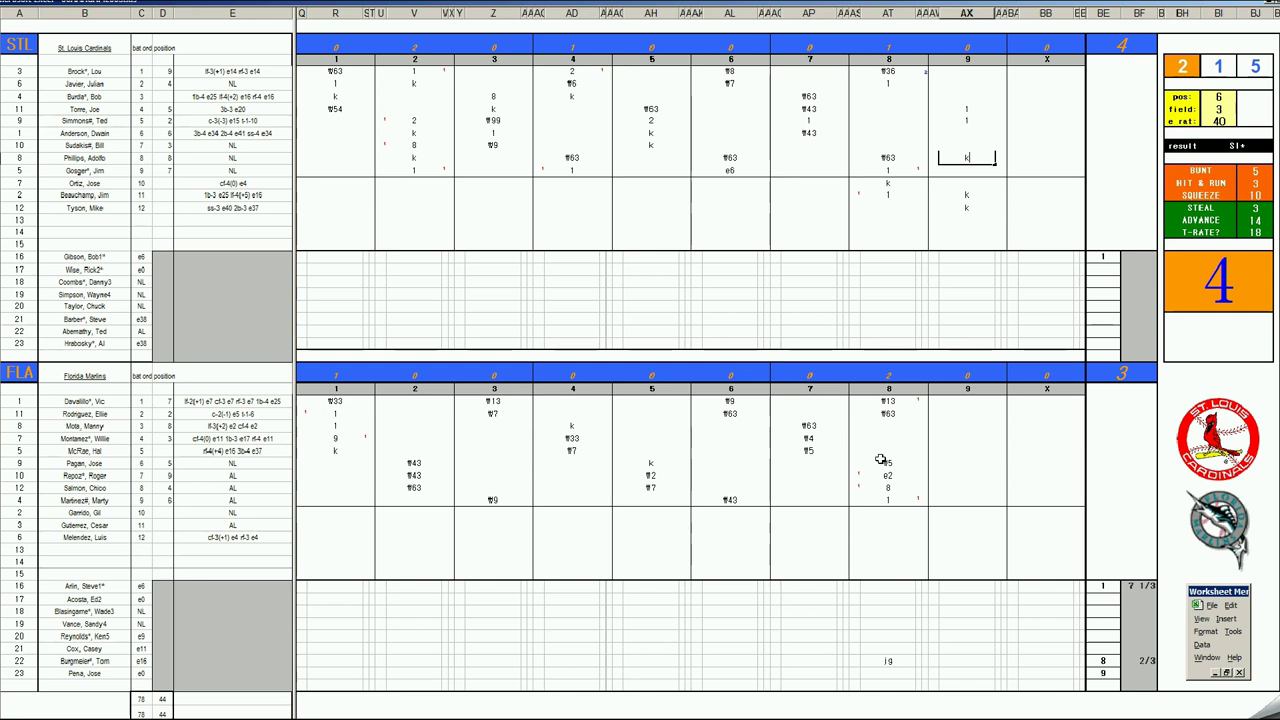
Score a 1 for Florida's first ninth-inning batter with pos 4, field 2, e rat 18.
click(954, 425)
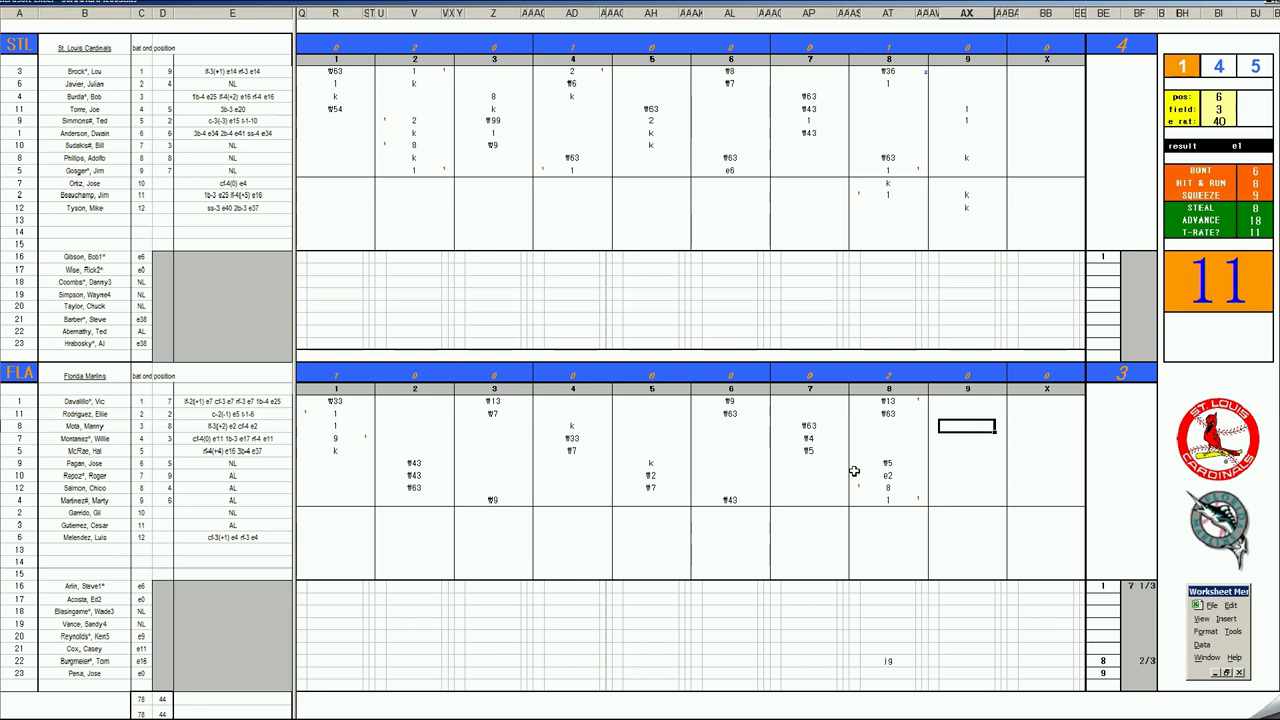
text(1)
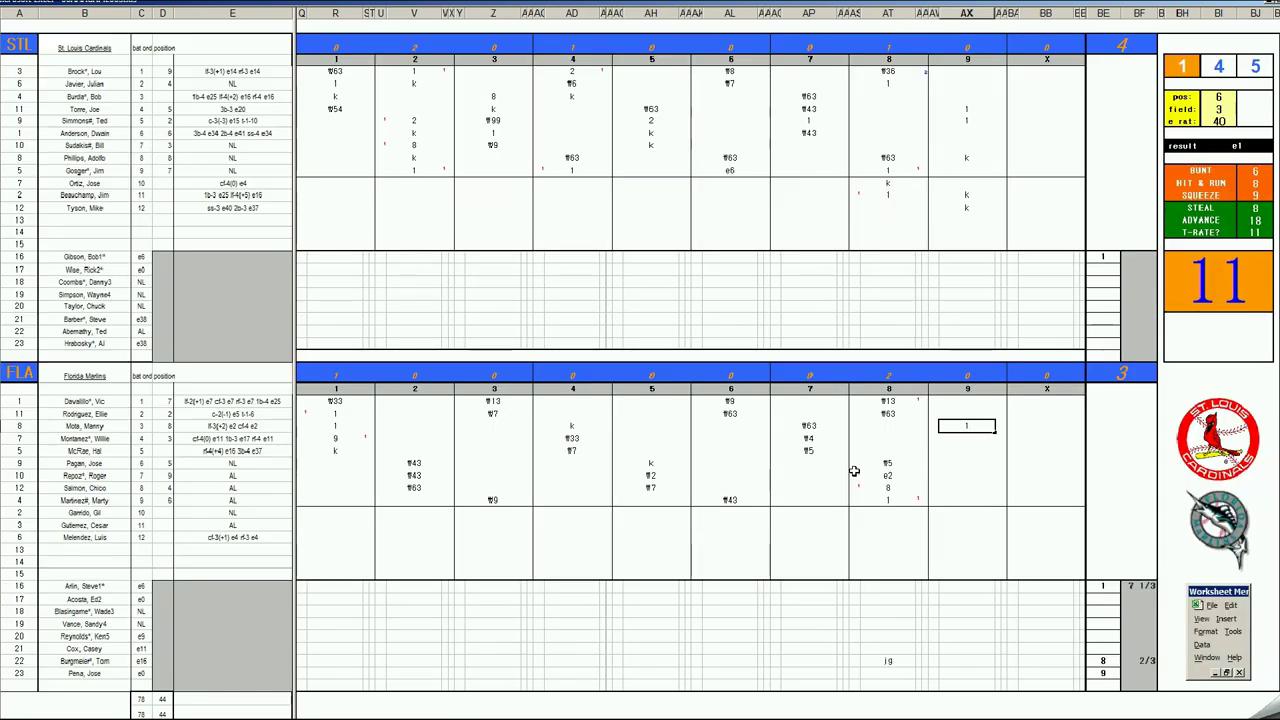
key(Return)
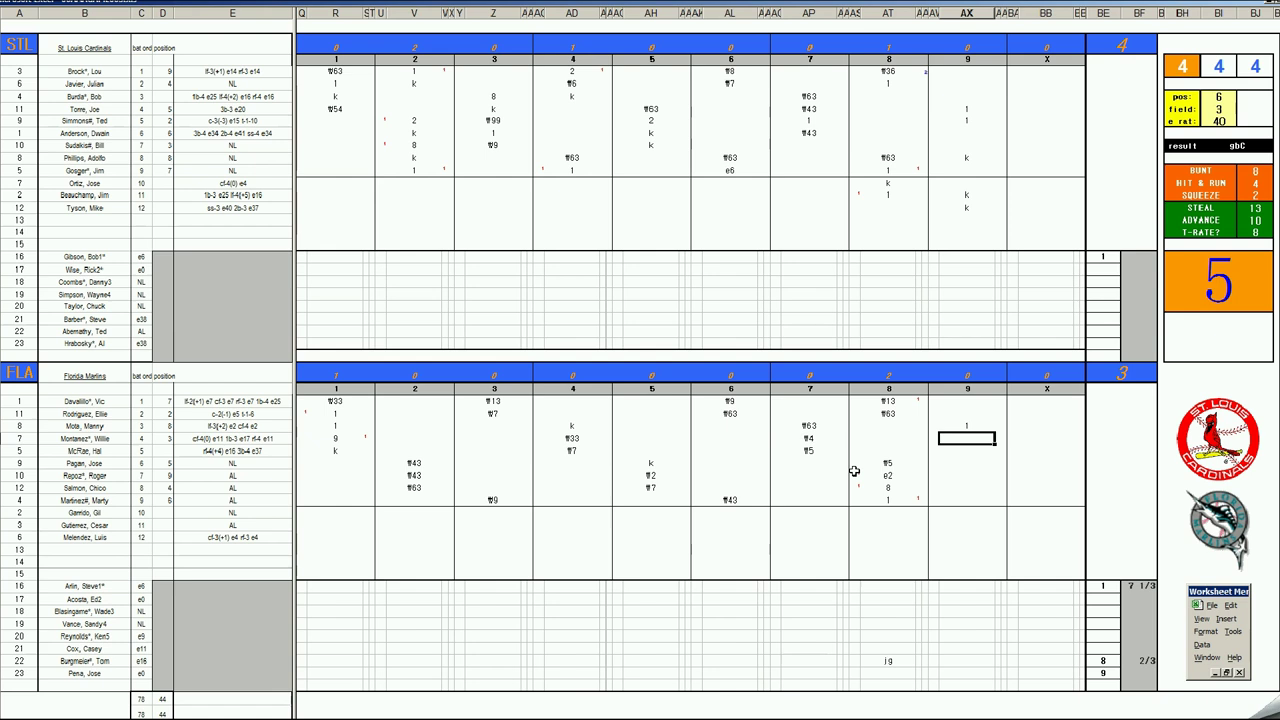
key(Return)
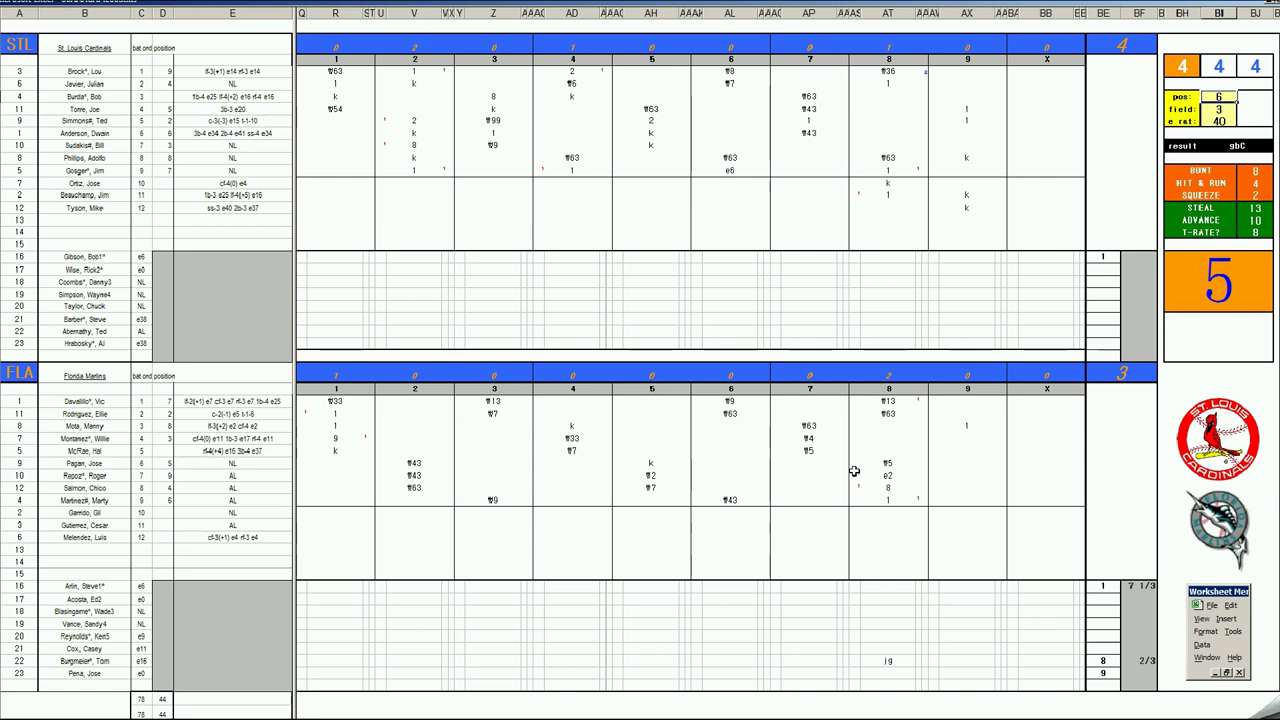
text(4)
key(Return)
text(2)
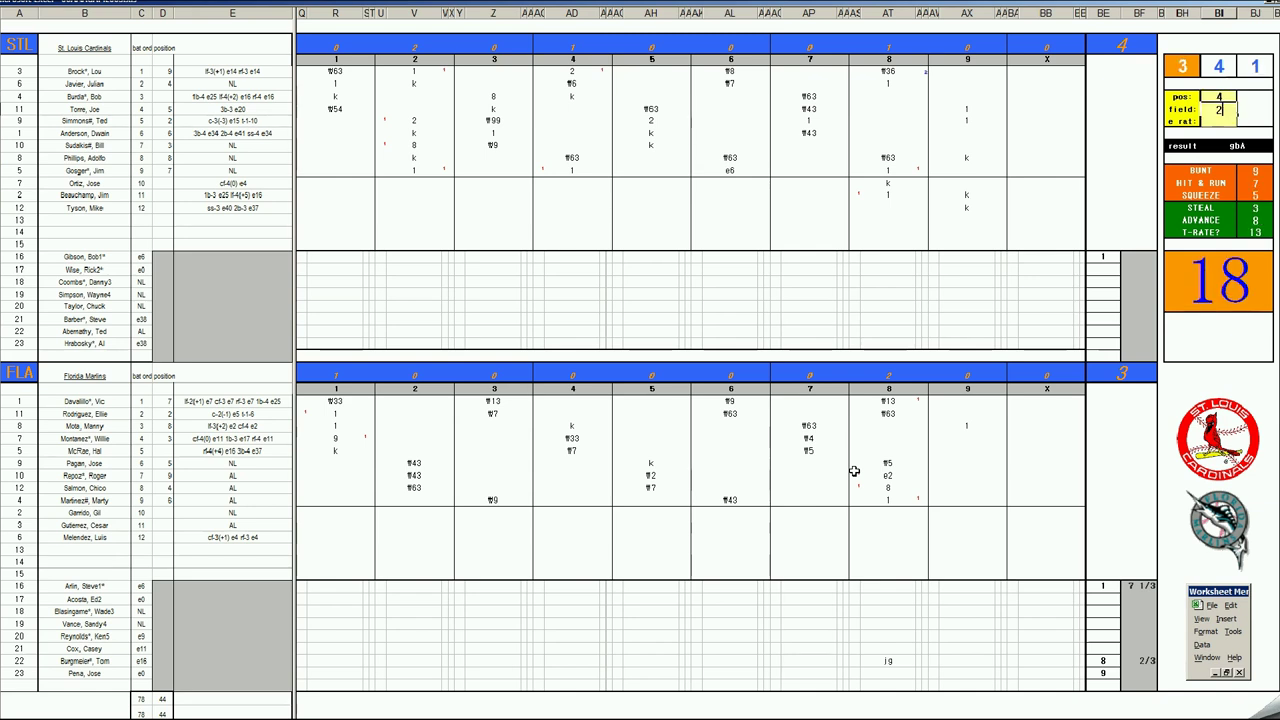
key(Return)
text(18)
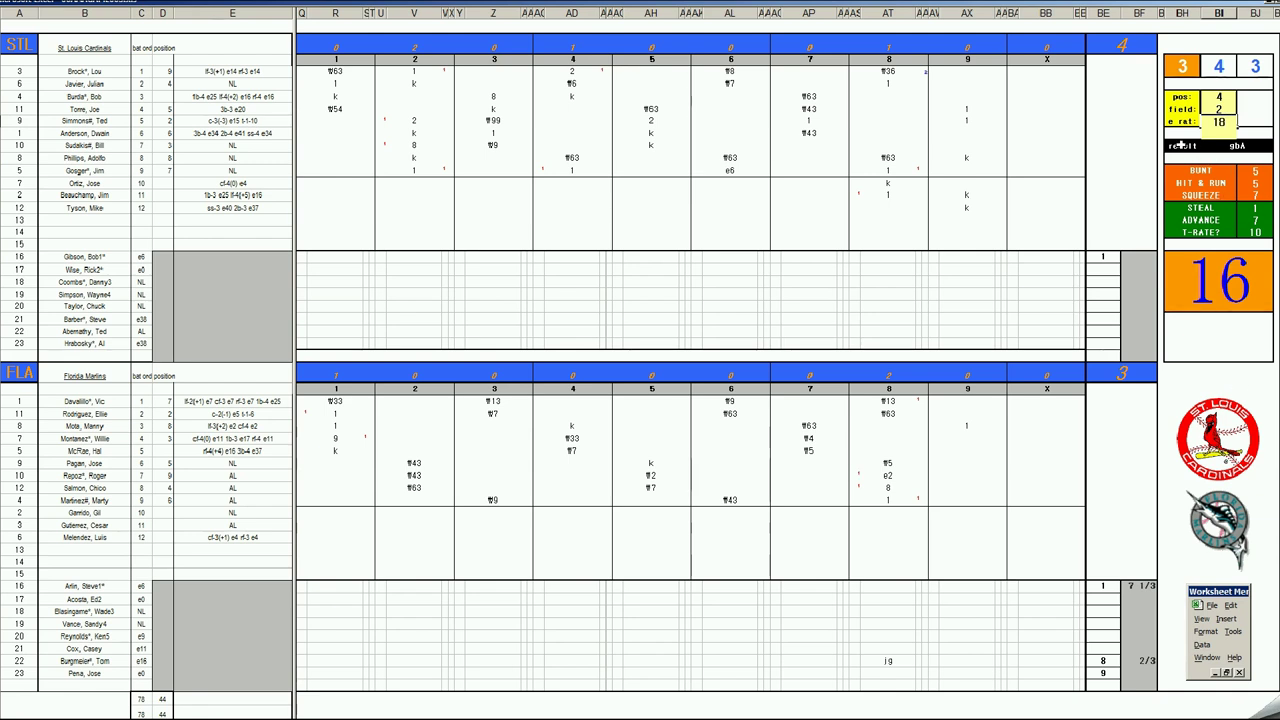
key(Return)
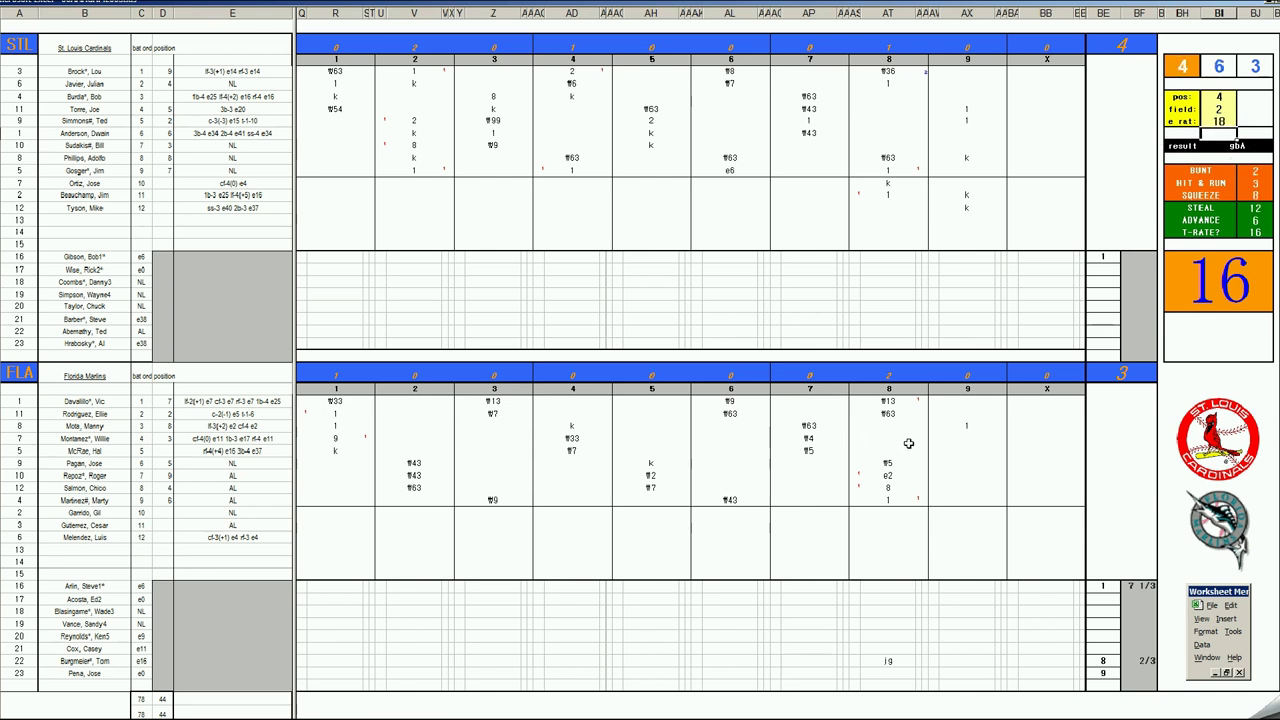
Record f463, 8 and f4 for the remaining Florida ninth-inning batters.
click(966, 438)
text(8)
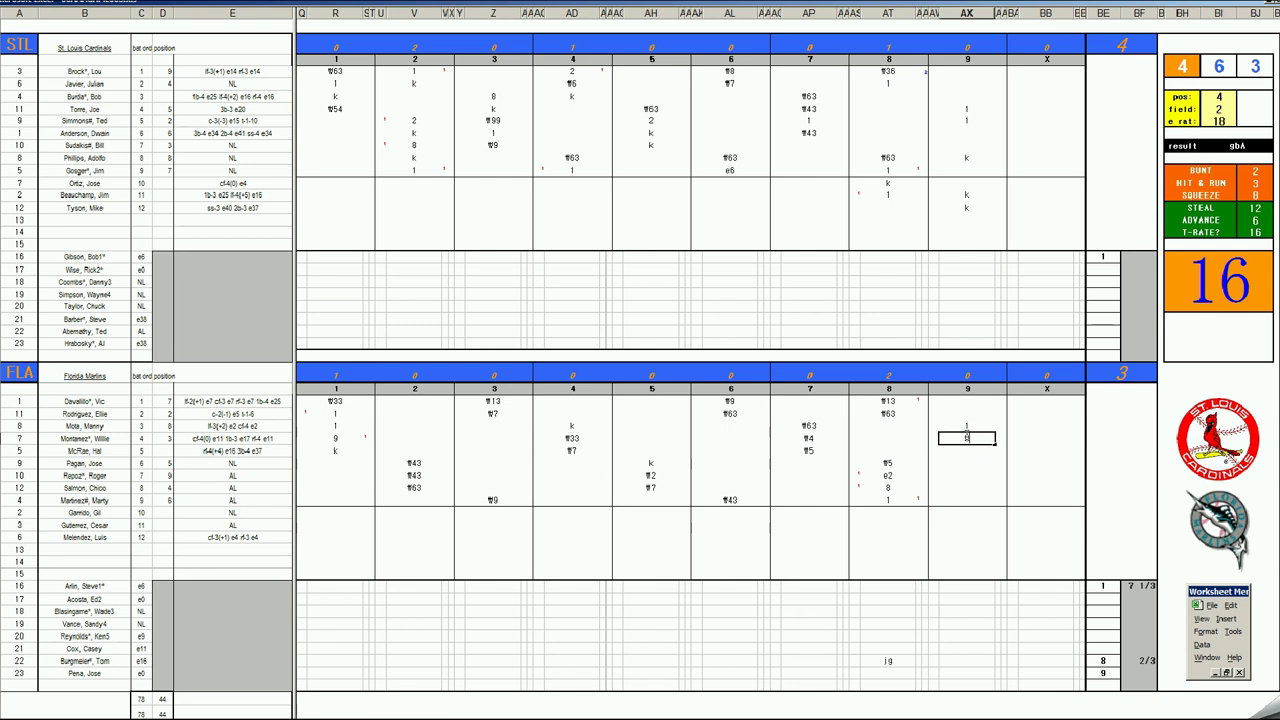
text(463)
click(972, 453)
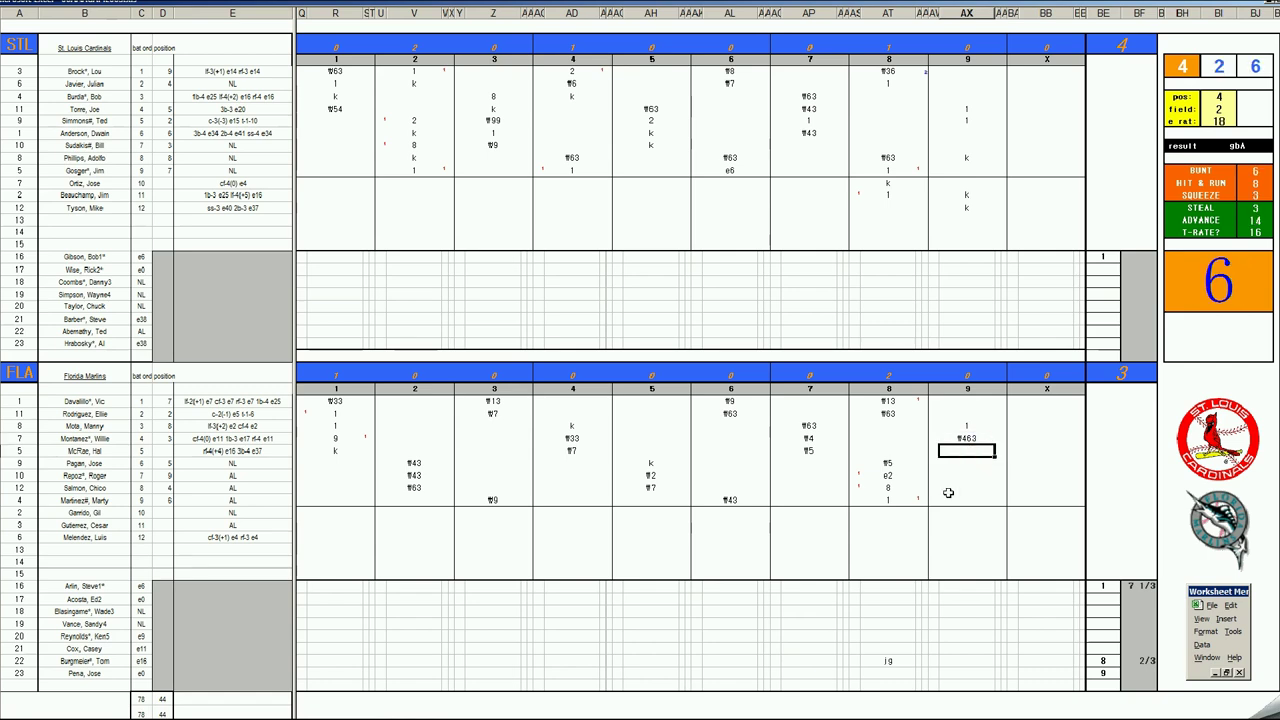
text(8)
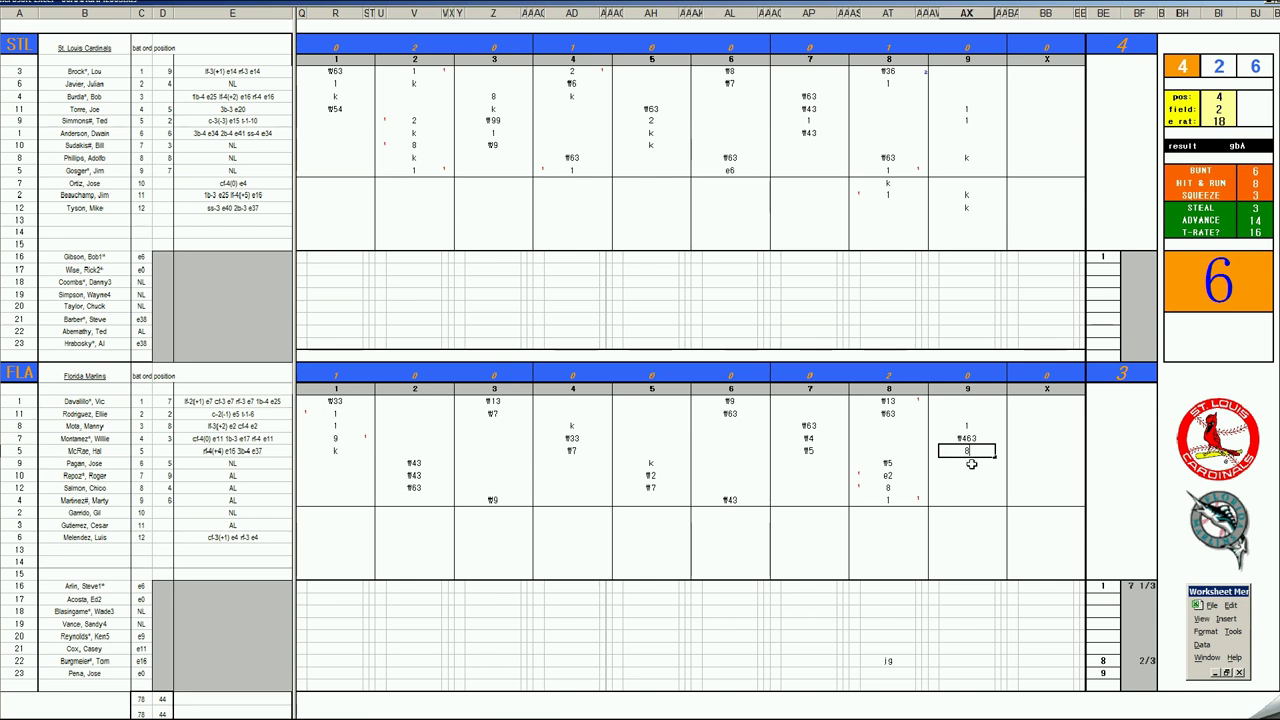
key(Return)
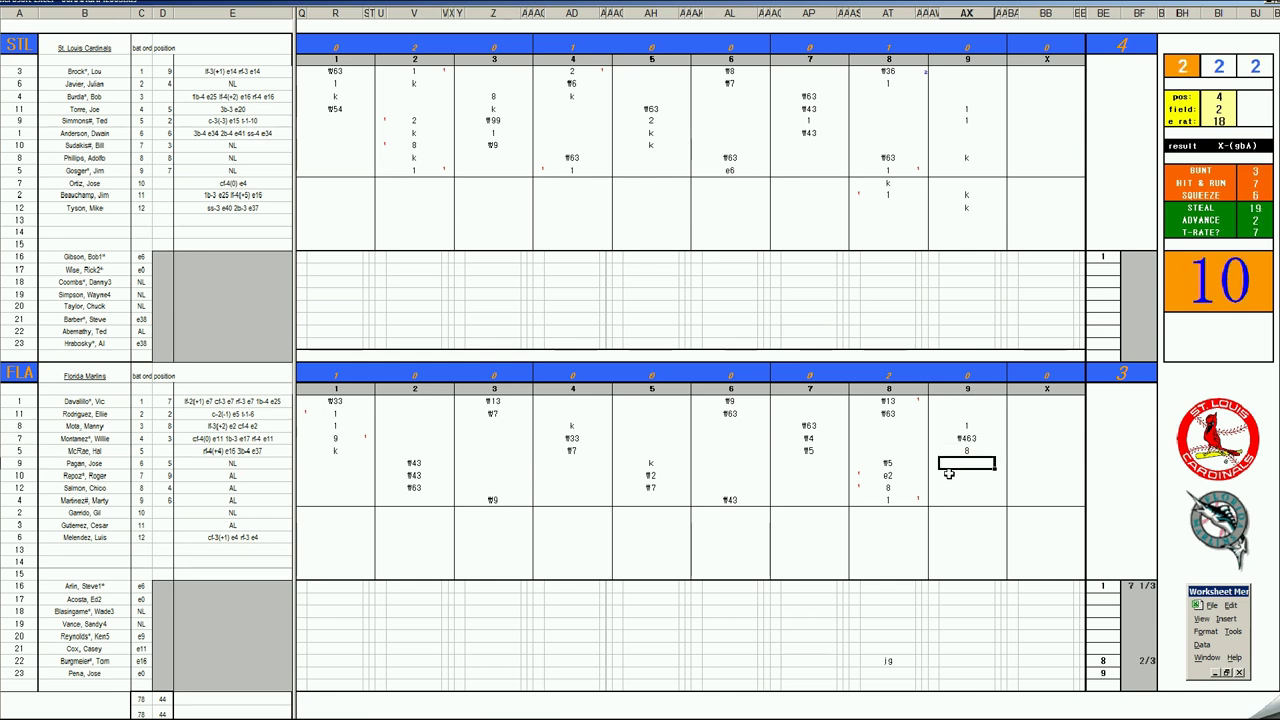
text(f4)
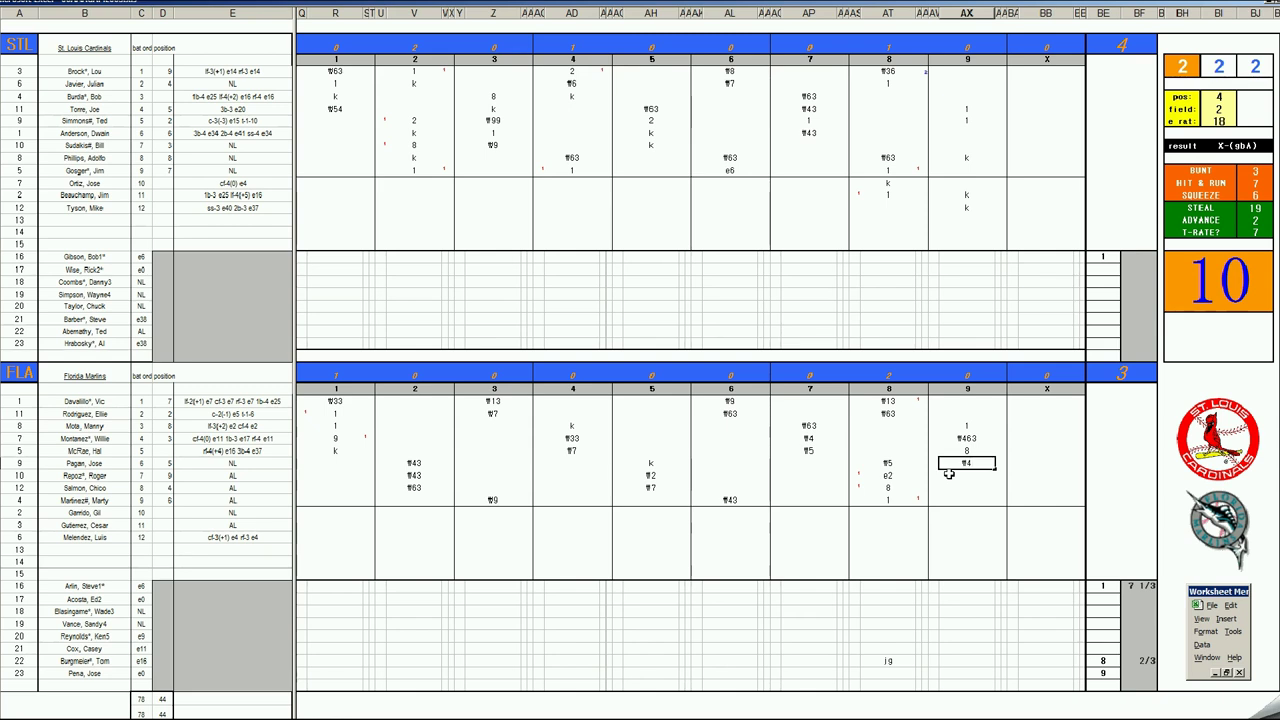
key(Return)
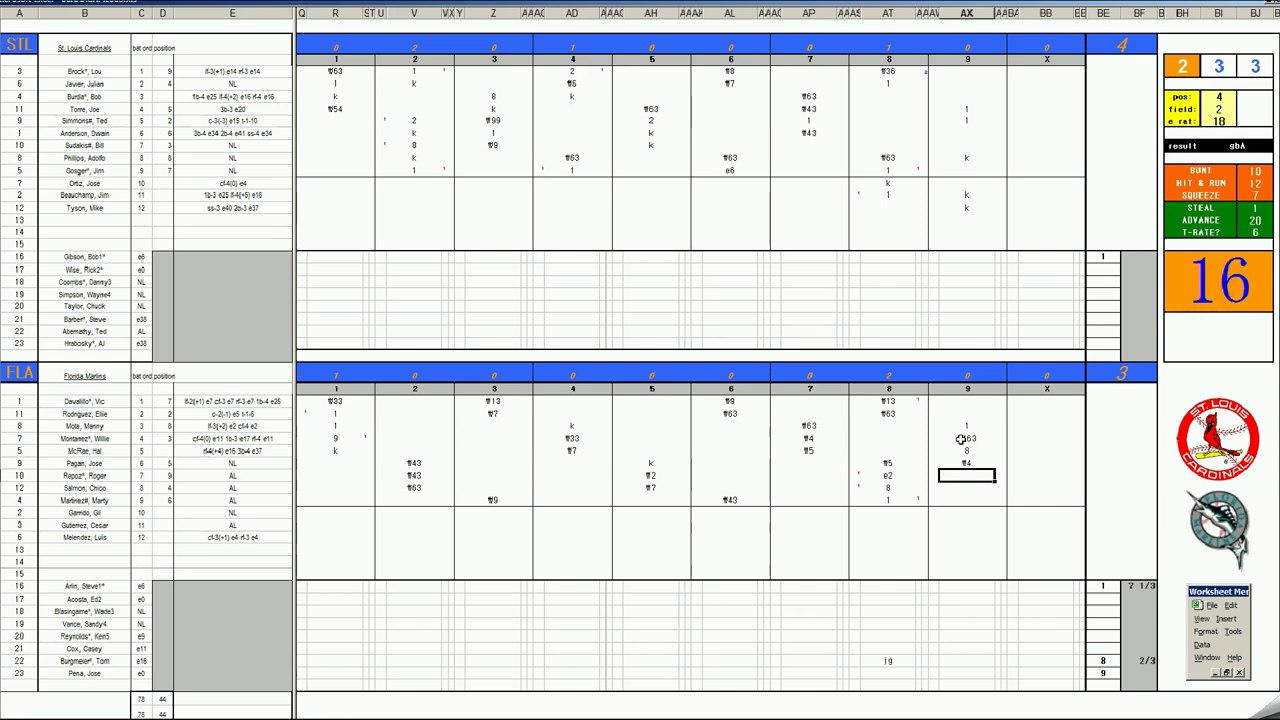
click(1130, 258)
Credit the St. Louis pitcher with 9 innings and the Florida reliever with 1.
text(9)
key(Return)
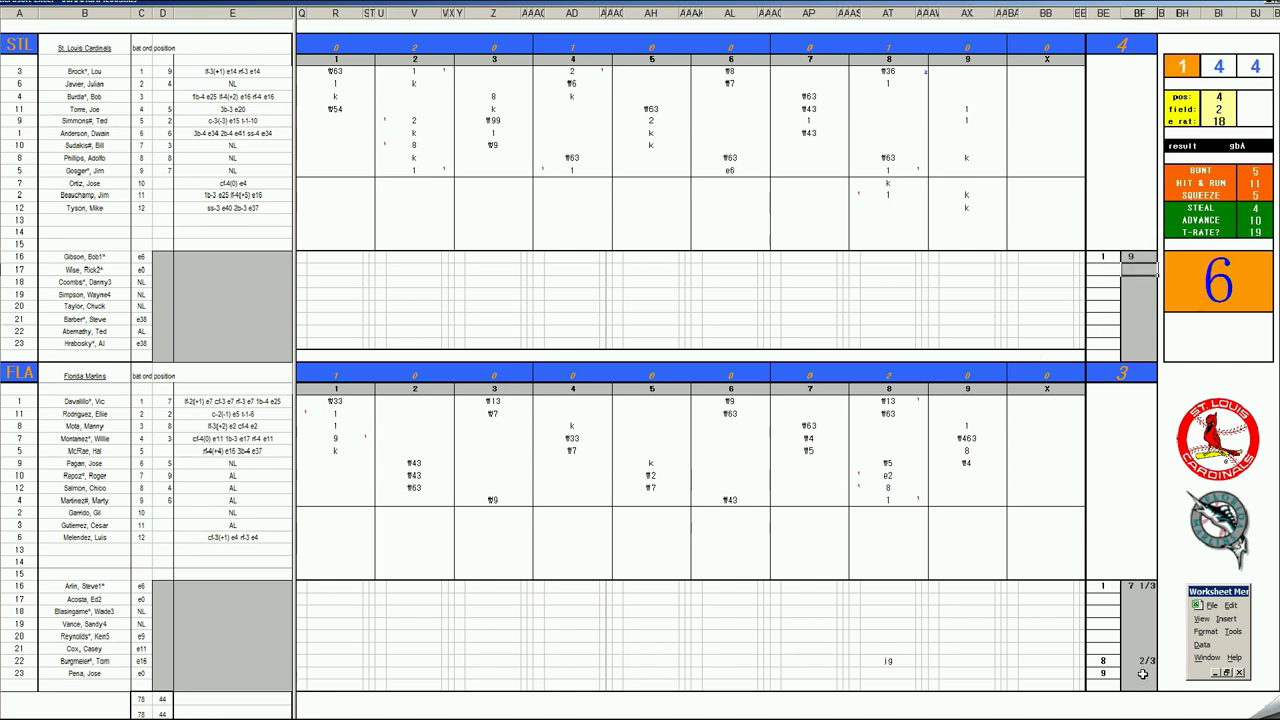
click(1140, 673)
text(1)
key(Return)
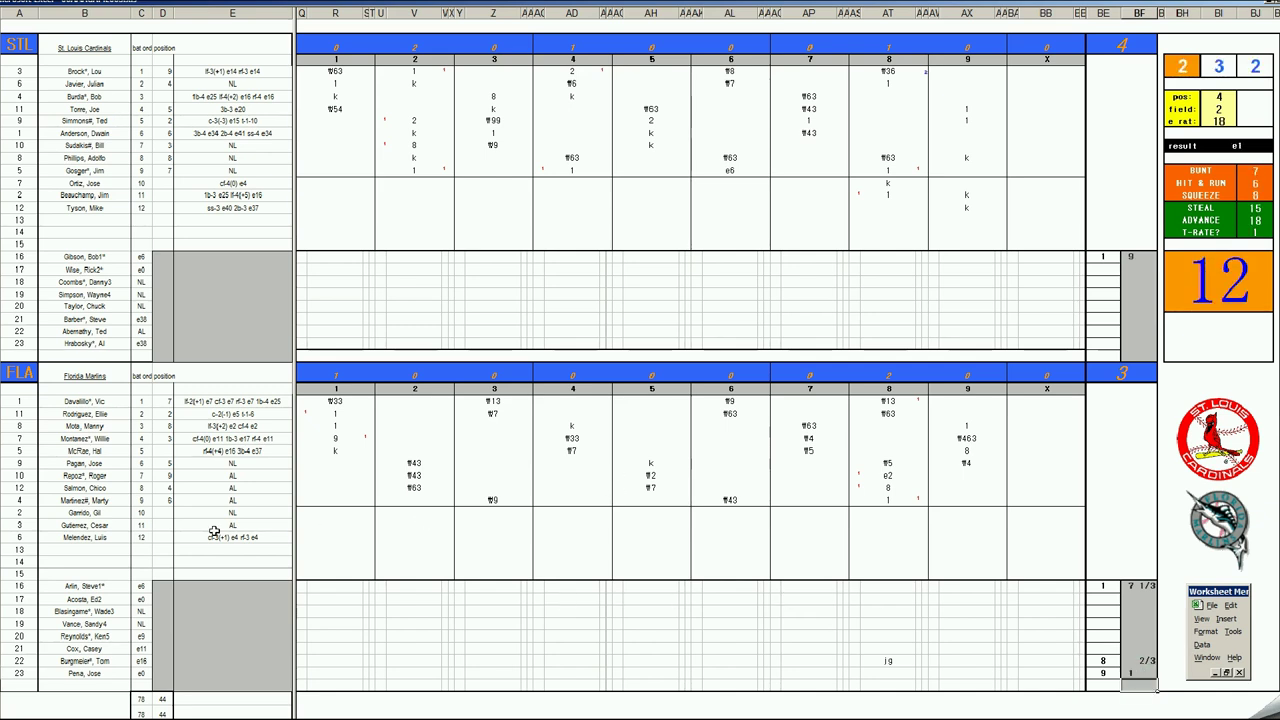
Show the batting-stats view and move to the Florida reliever's innings column.
click(246, 614)
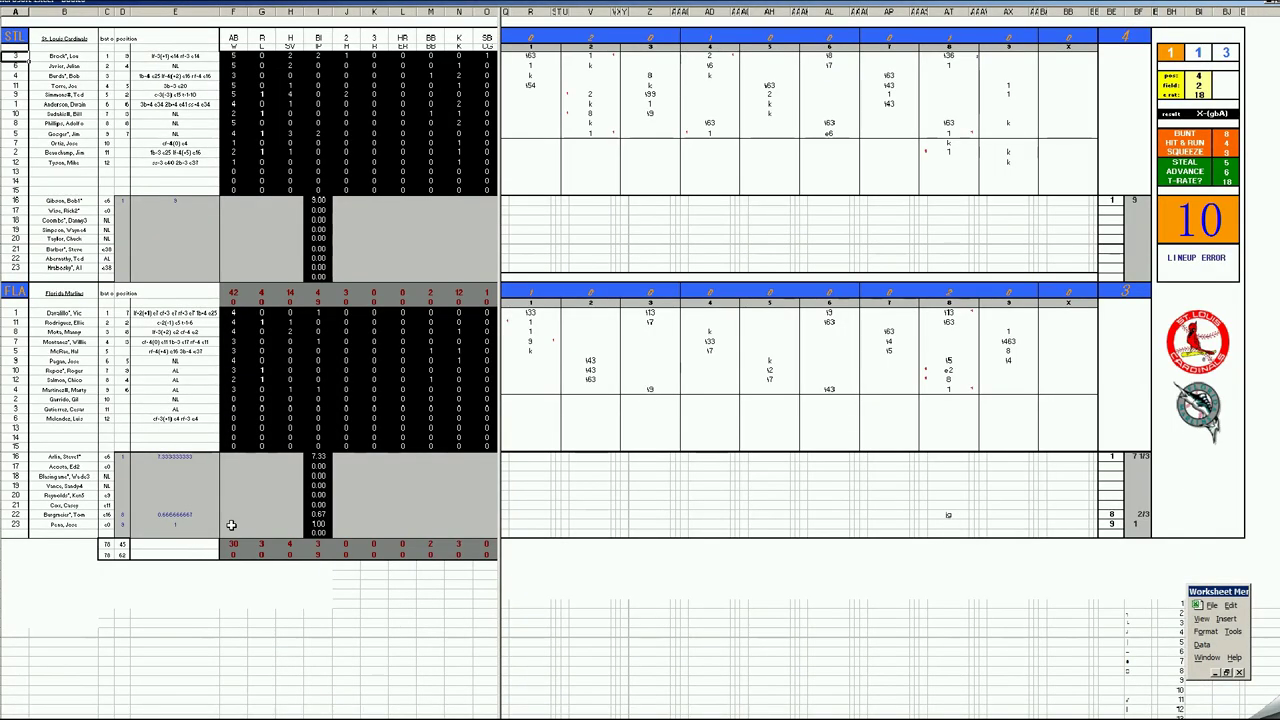
click(237, 522)
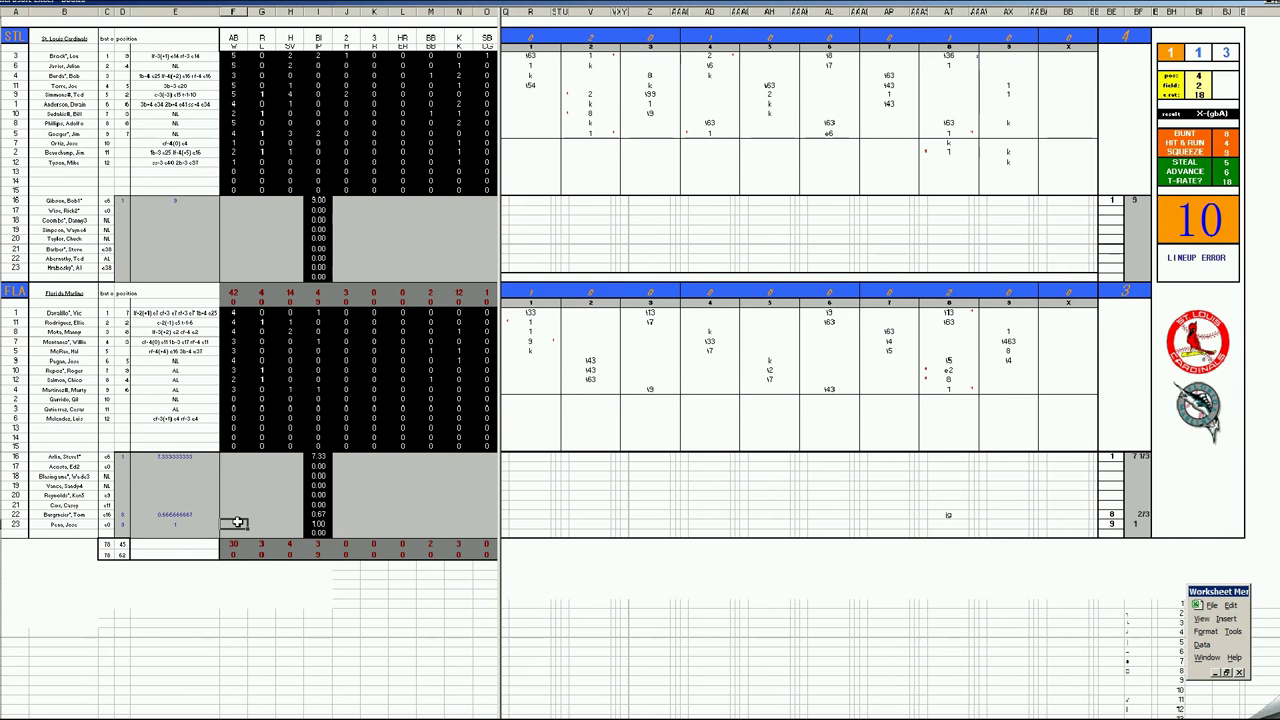
key(Right)
key(Right)
key(Right)
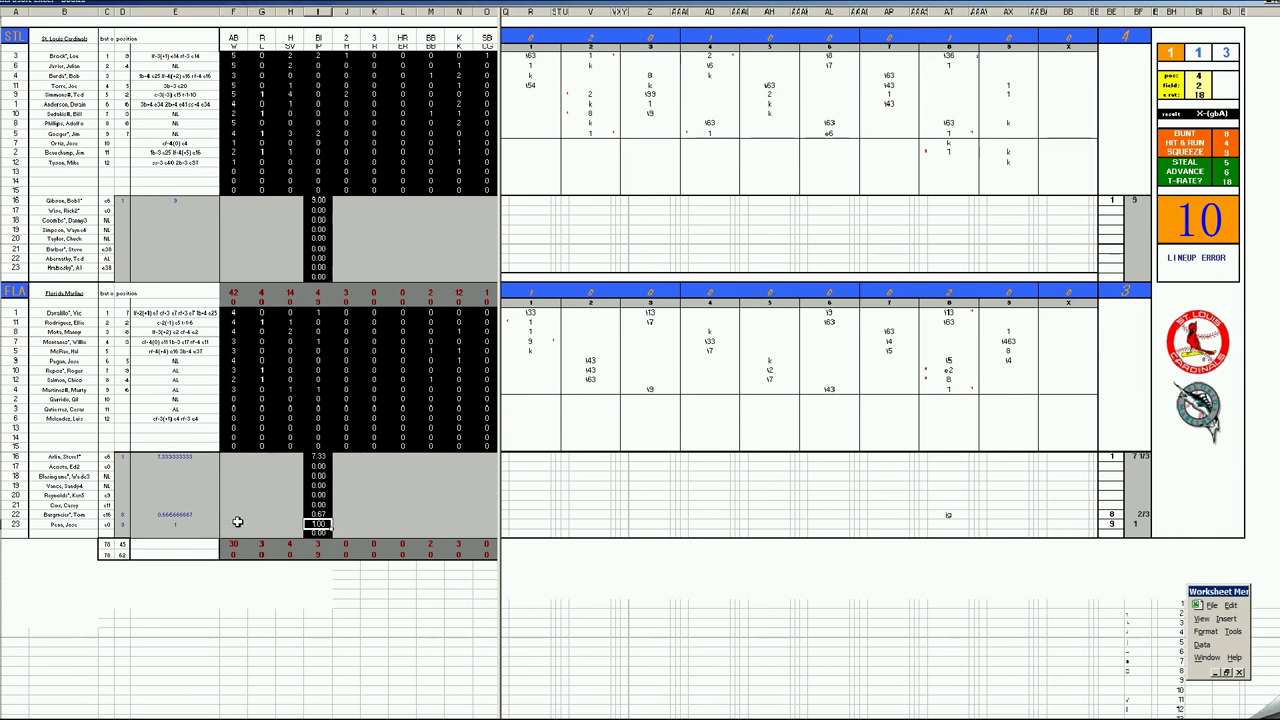
Fill in the Marlins relievers' values: 2 and 3, then 2 in J22 and 1 in N22.
key(Right)
text(2)
key(Right)
key(Right)
key(Right)
key(Right)
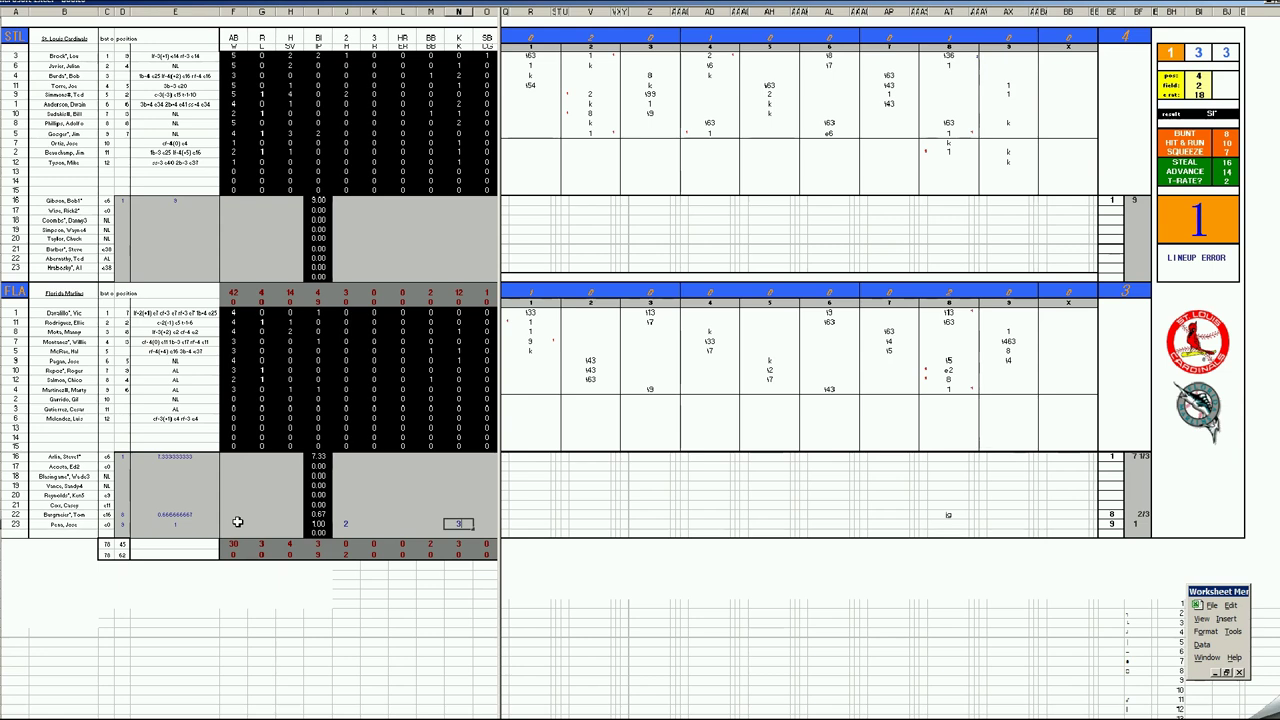
text(3)
key(Return)
key(Left)
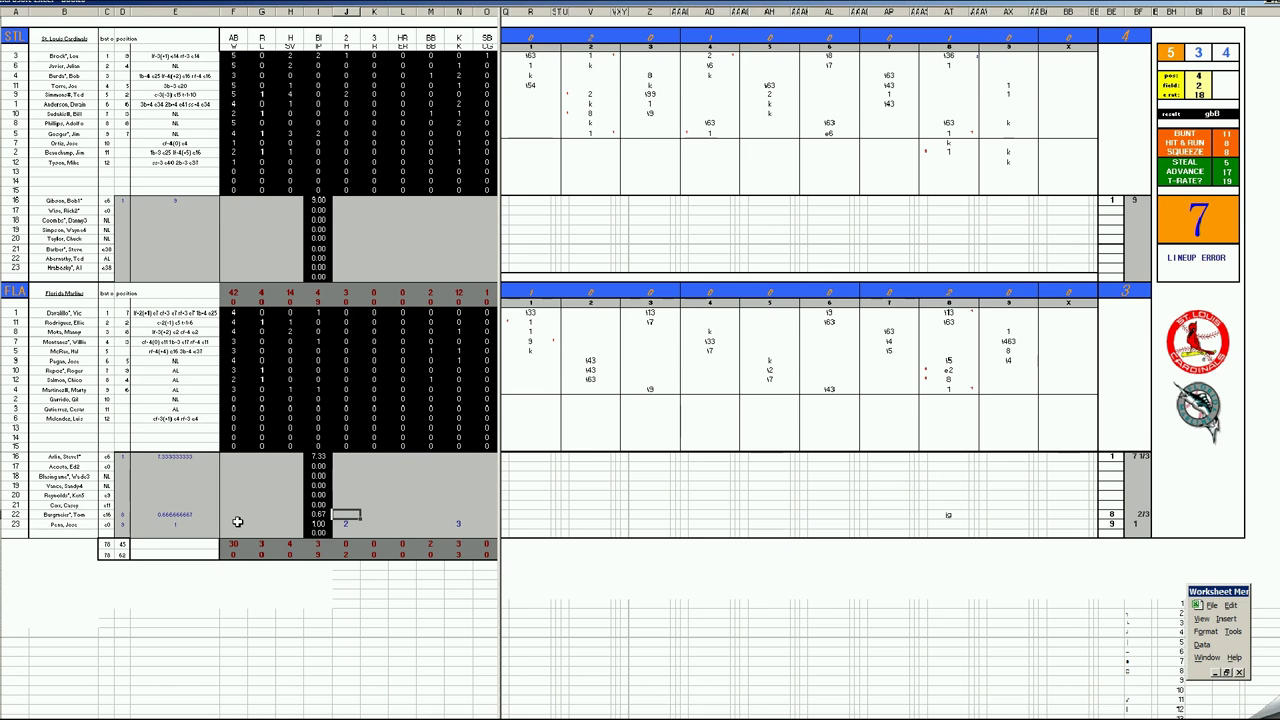
text(2)
key(Right)
key(Right)
key(Right)
key(Right)
text(1)
key(Return)
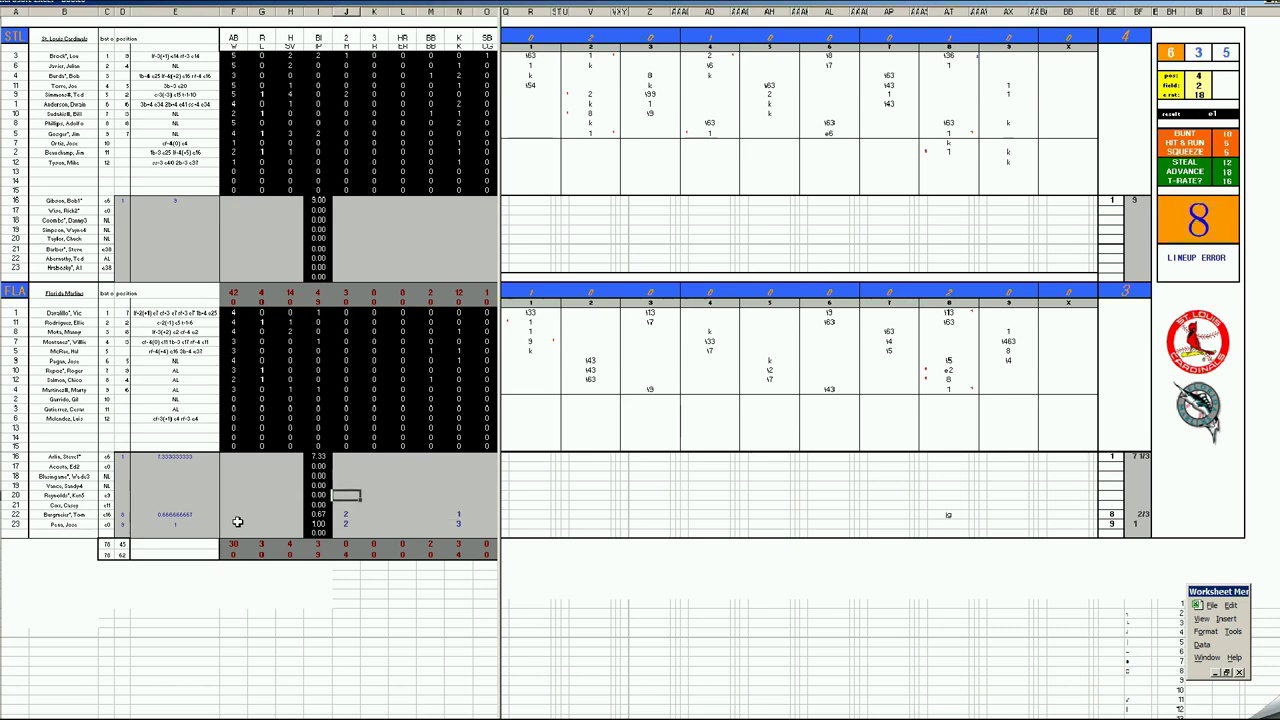
Give the Marlins starter in row 16 the loss: 10 hits, 4 runs, 4 earned, 2 walks, 8 strikeouts.
key(Up)
key(Up)
key(Up)
key(Up)
key(Left)
key(Left)
key(Left)
text(1)
key(Return)
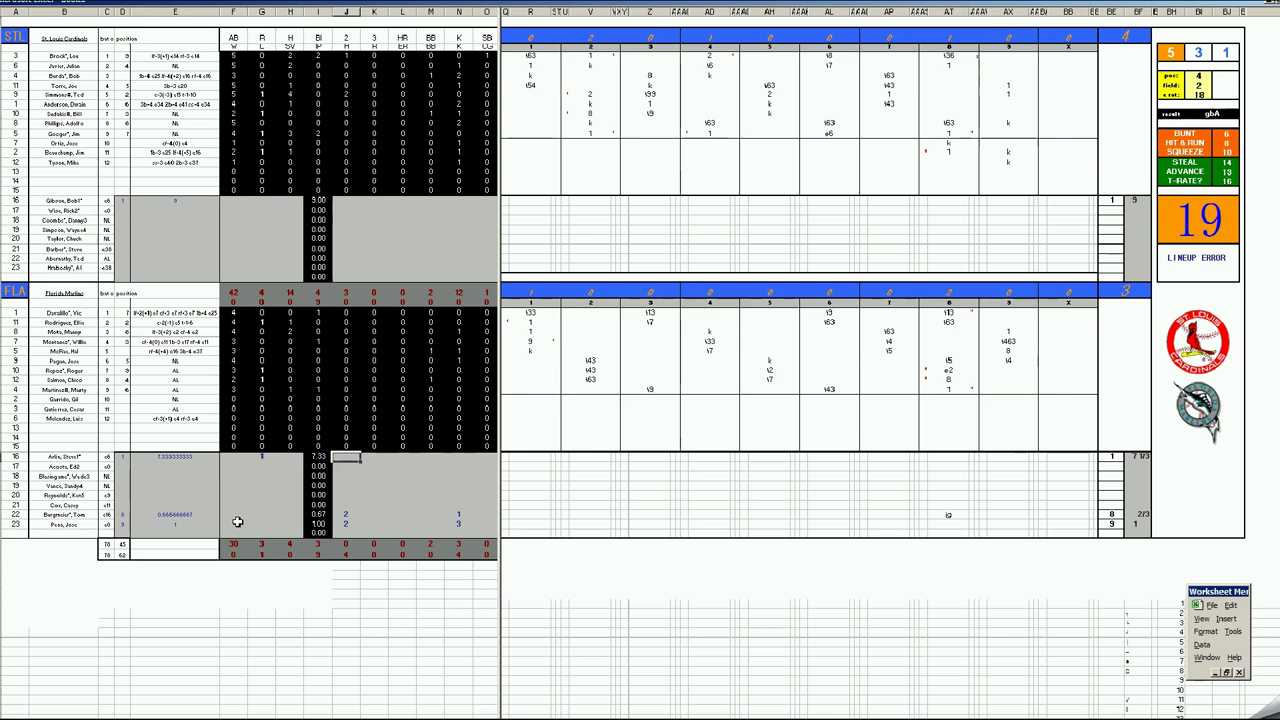
text(10)
key(Right)
text(4)
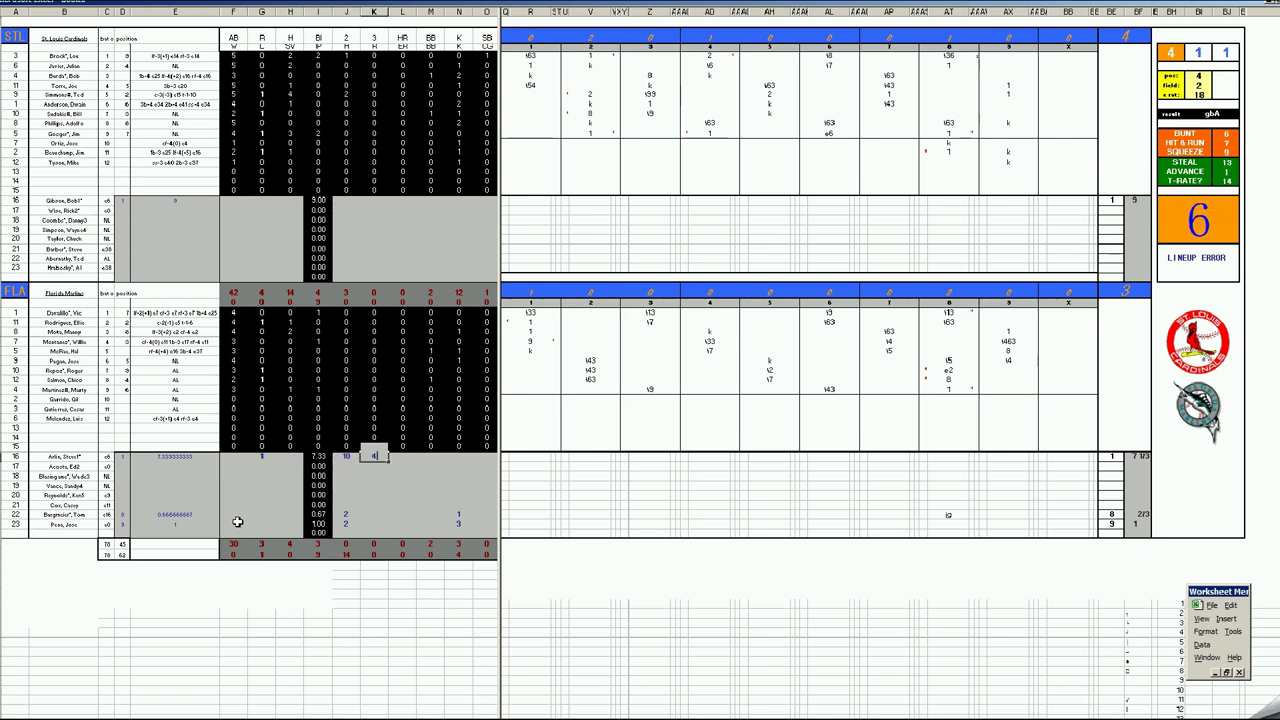
key(Right)
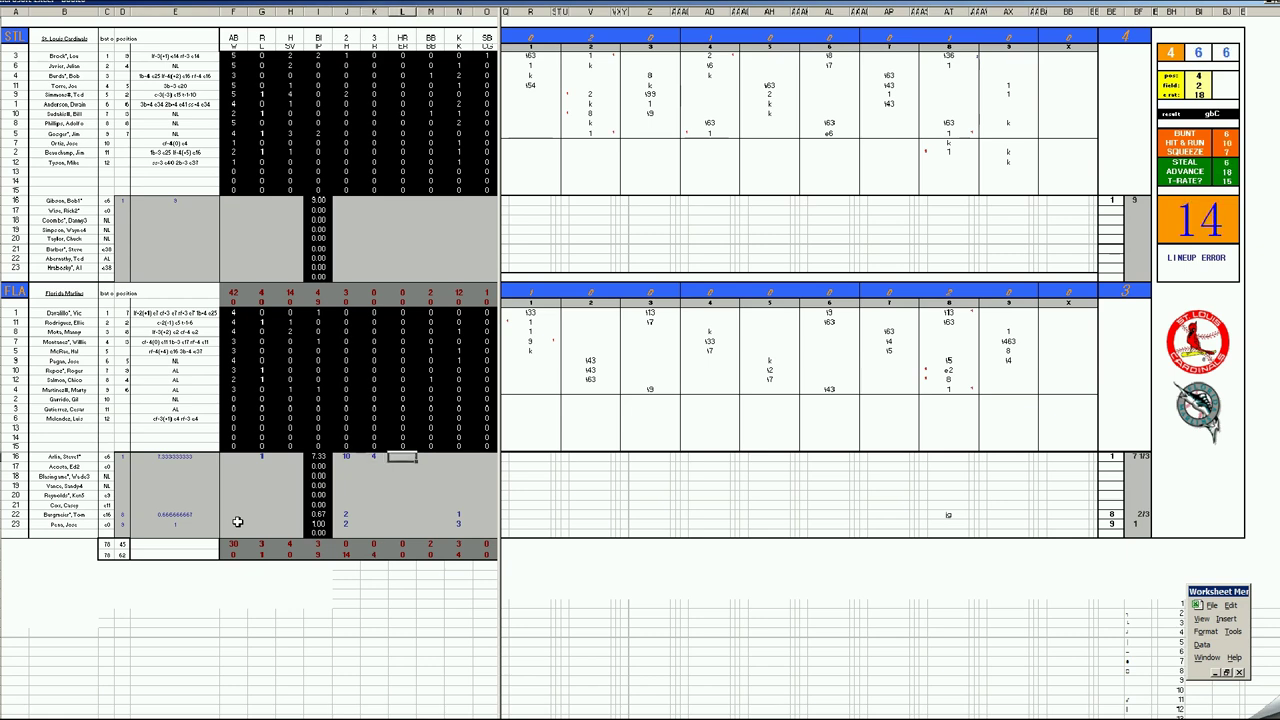
text(4)
key(Right)
text(2)
key(Right)
text(8)
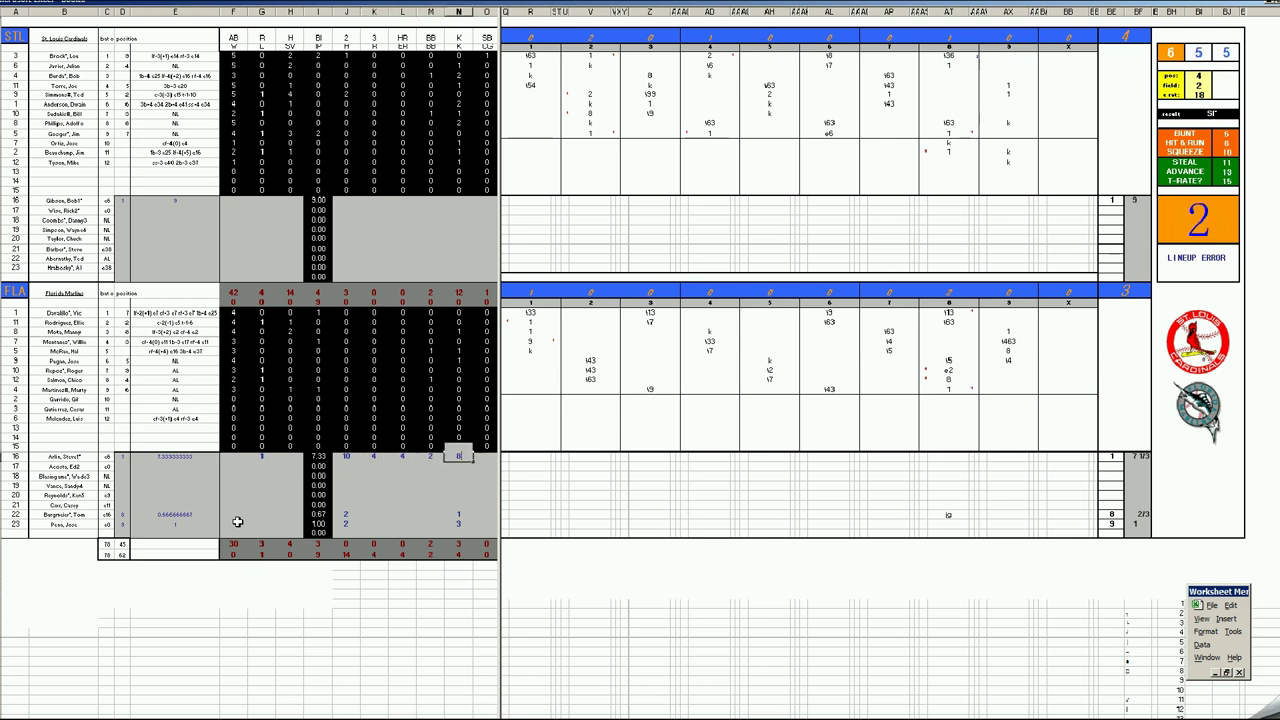
key(Up)
key(Up)
key(Up)
key(Up)
key(Up)
key(Up)
key(Up)
key(Up)
key(Up)
key(Up)
key(Up)
key(Up)
key(Up)
key(Up)
key(Up)
key(Up)
key(Up)
key(Up)
key(Up)
key(Up)
key(Left)
Credit the Cardinals starter with the win: 4 hits, 3 runs, 1 earned run, 2 walks, 3 strikeouts.
key(Left)
key(Left)
key(Left)
key(Left)
key(Left)
key(Left)
key(Up)
key(Up)
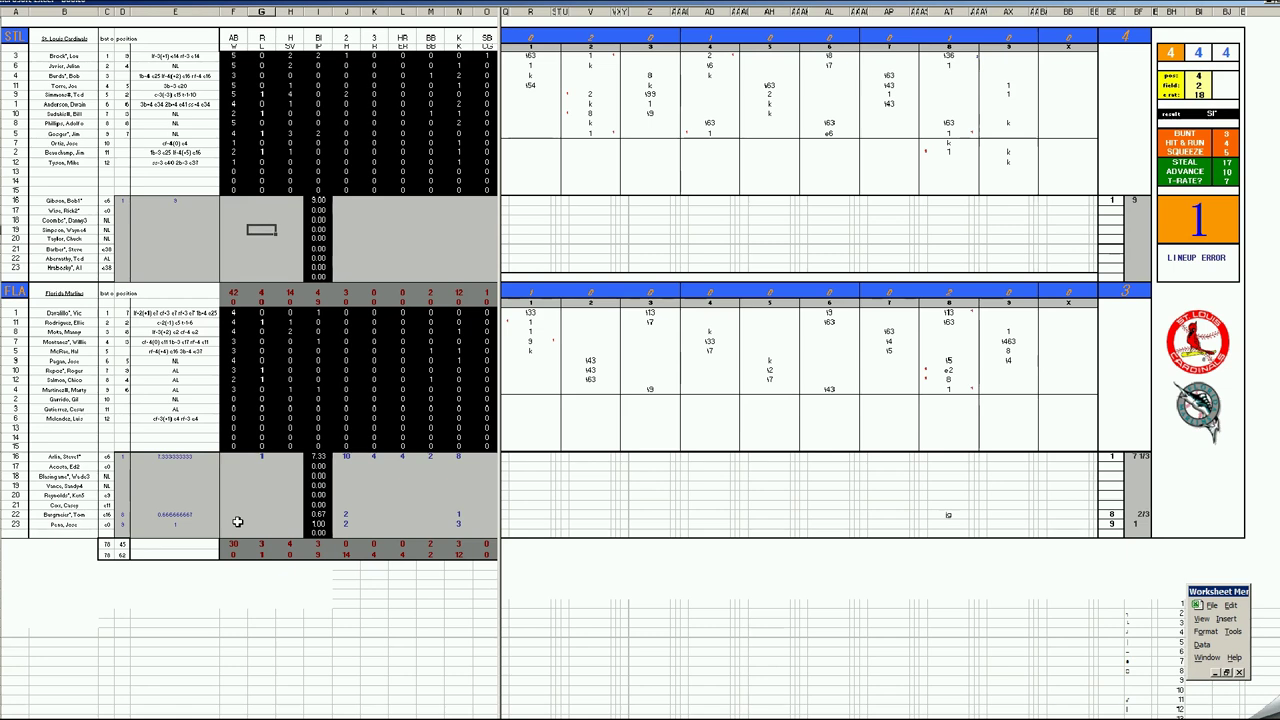
key(Left)
key(Up)
key(Up)
key(Up)
text(1)
key(Right)
key(Right)
key(Right)
key(Right)
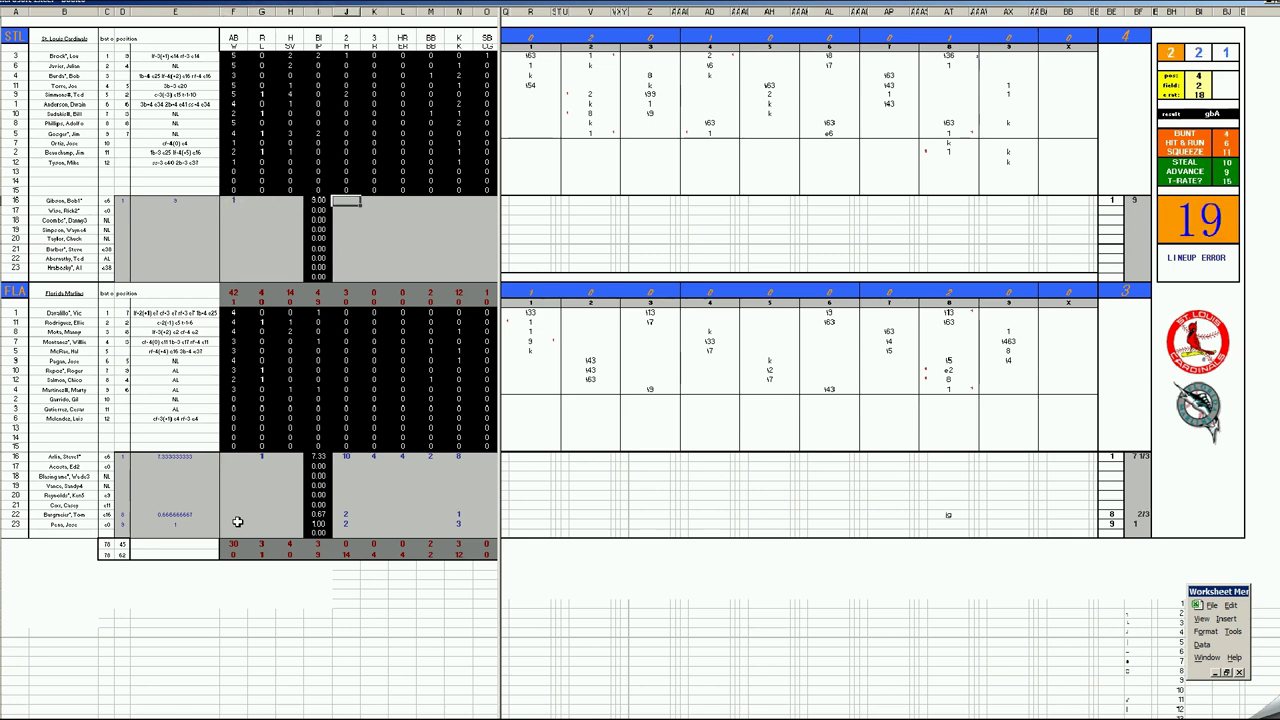
text(4)
key(Right)
text(3)
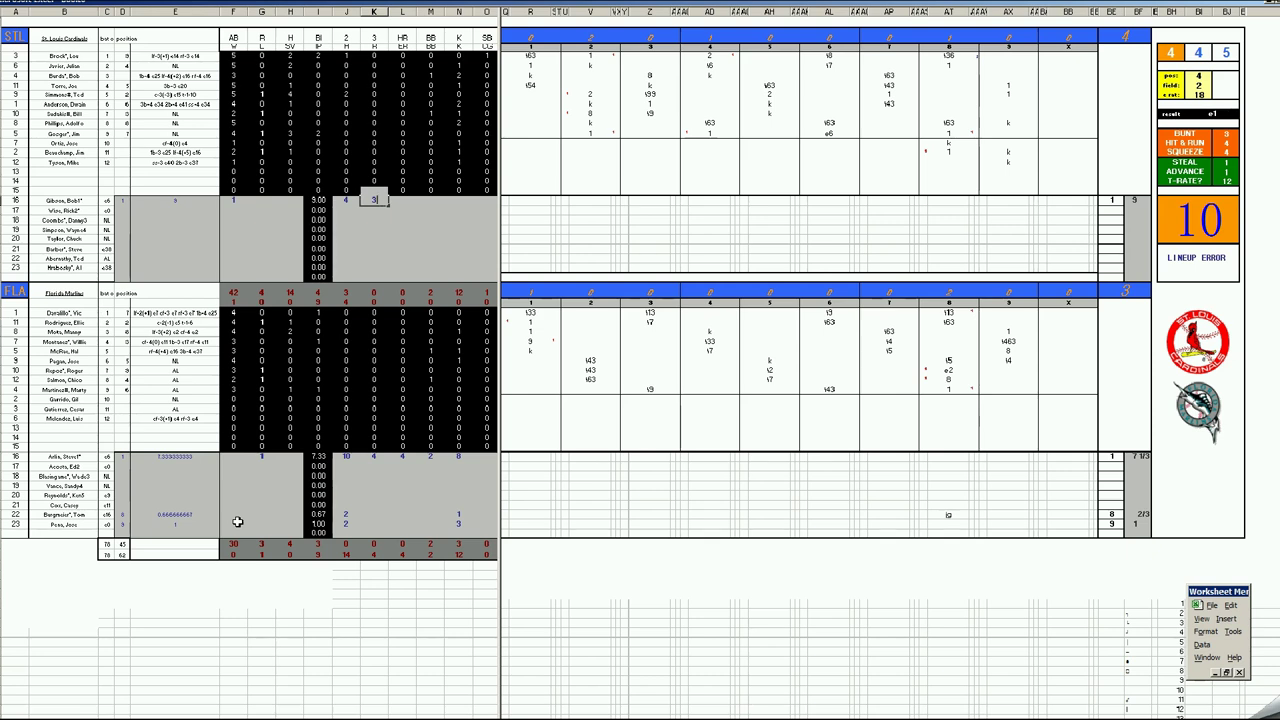
key(Right)
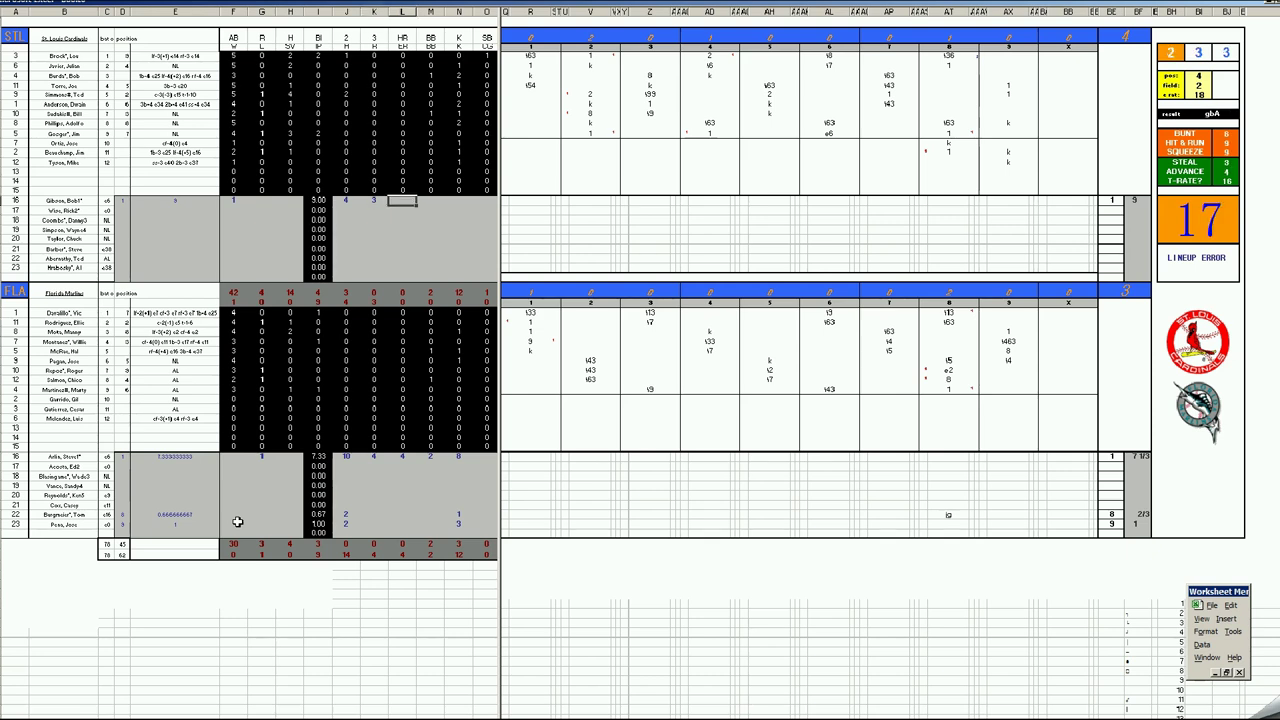
text(1)
key(Right)
text(2)
key(Right)
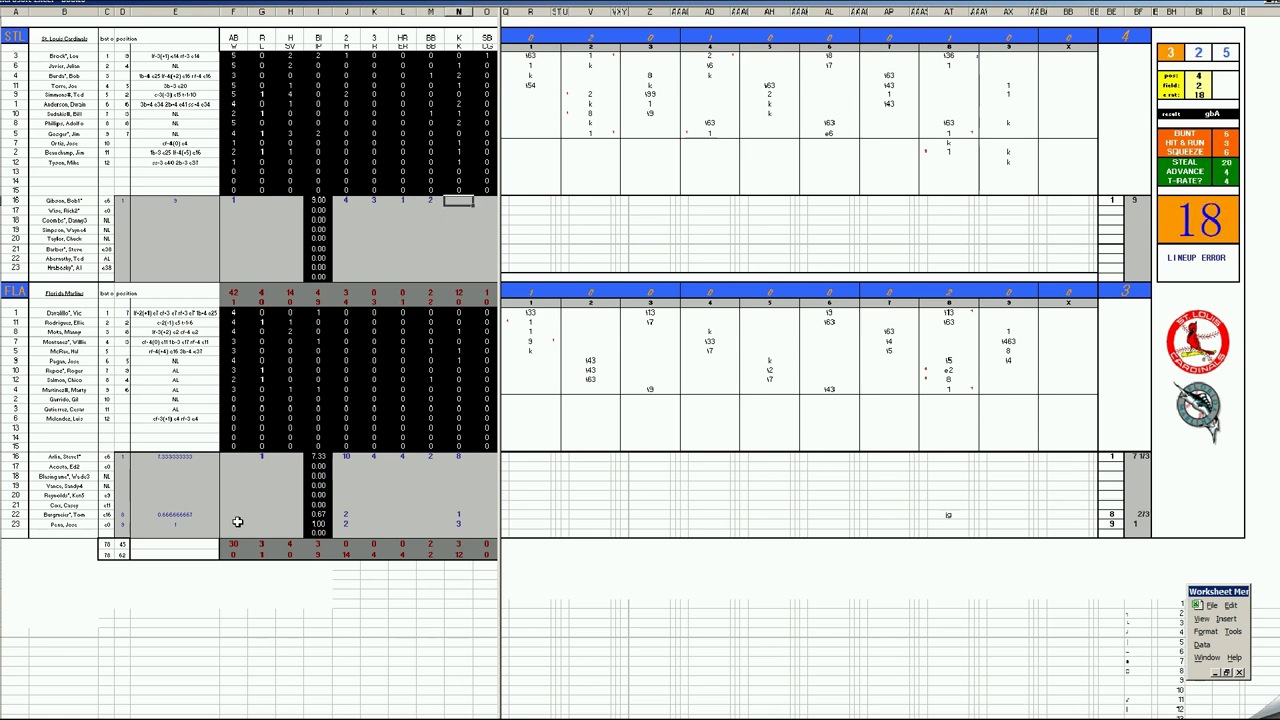
text(3)
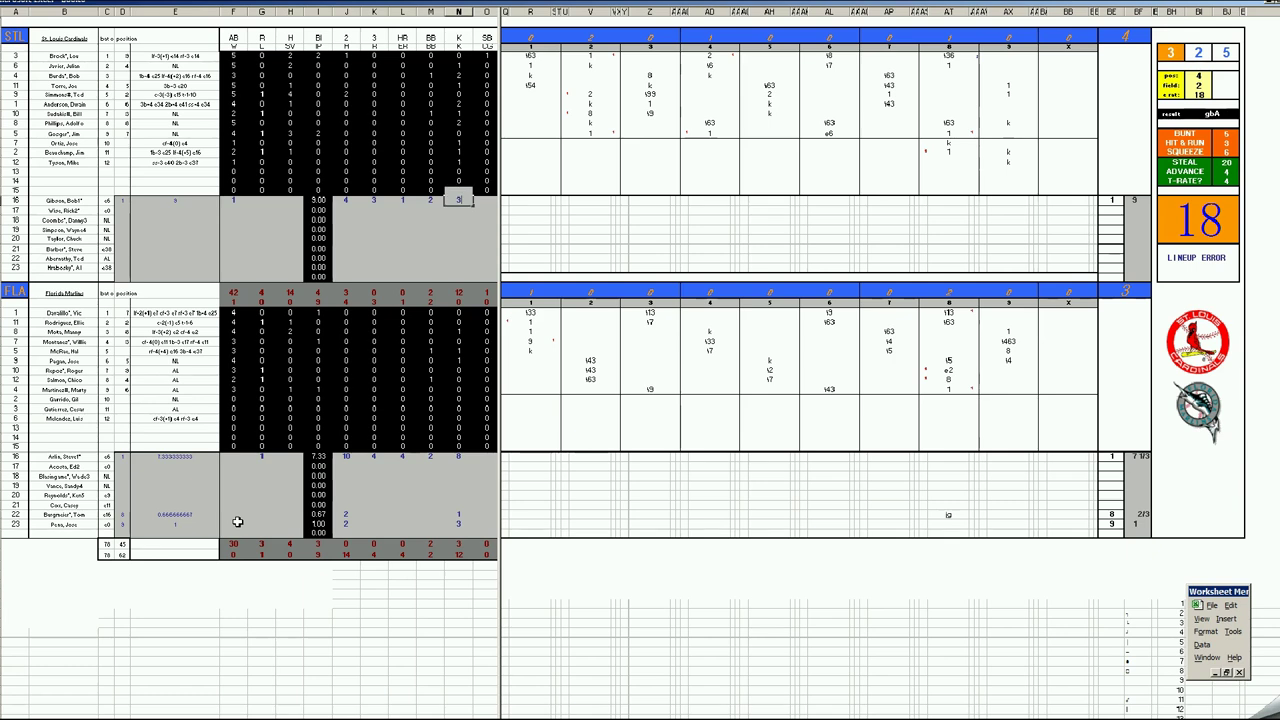
key(Return)
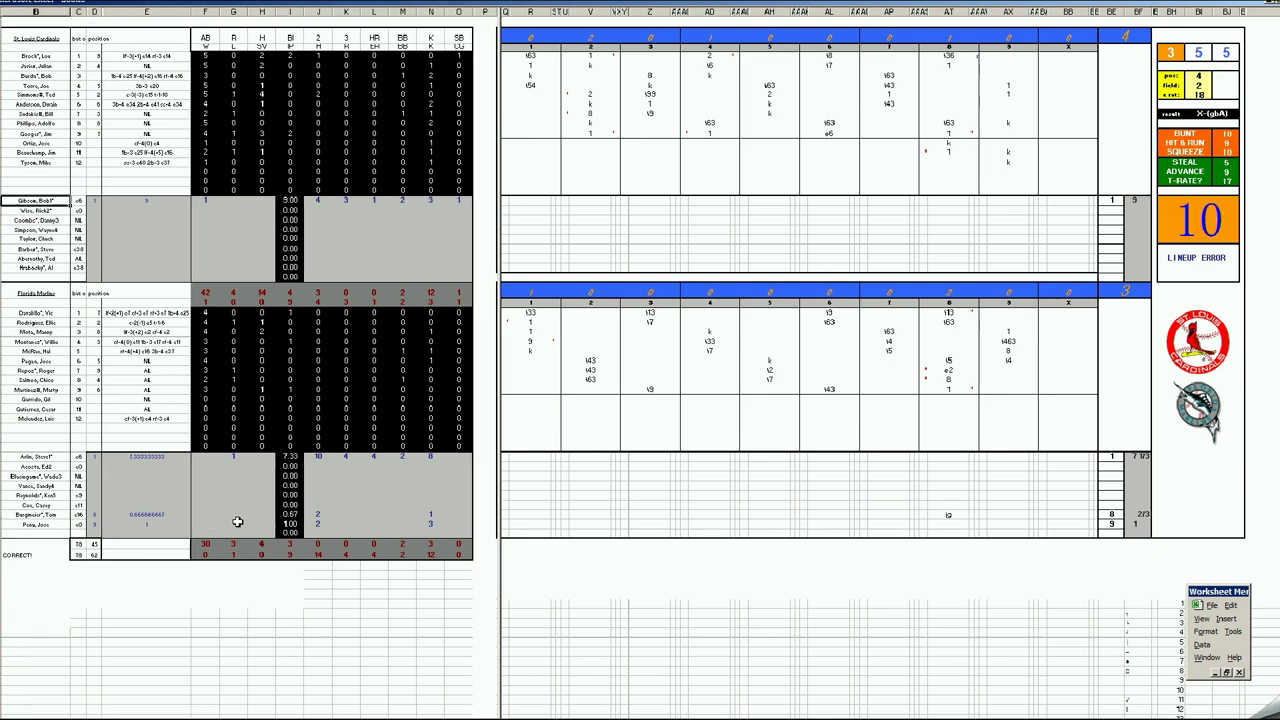
key(Home)
key(Right)
key(Right)
key(Down)
key(Down)
key(Down)
key(Down)
key(Down)
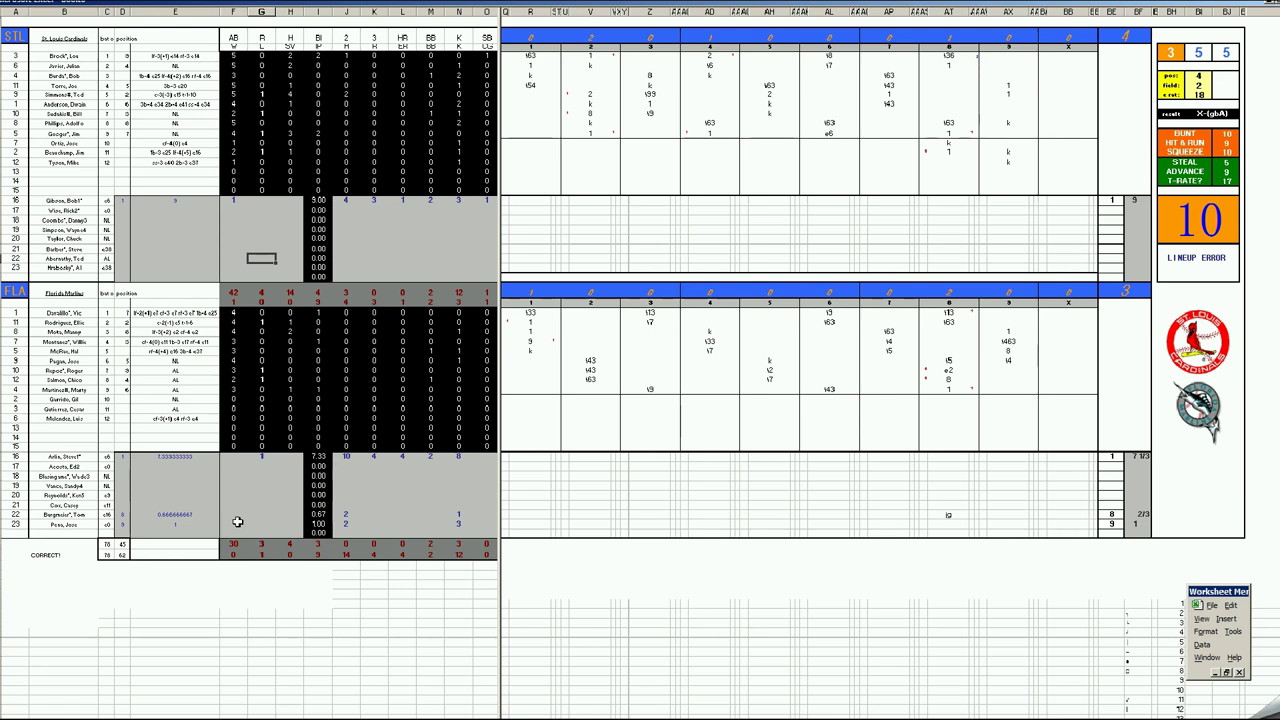
Save the scorecard as 15stfla.xls, based on the previous game's 14stfla.xls name.
key(ctrl+s)
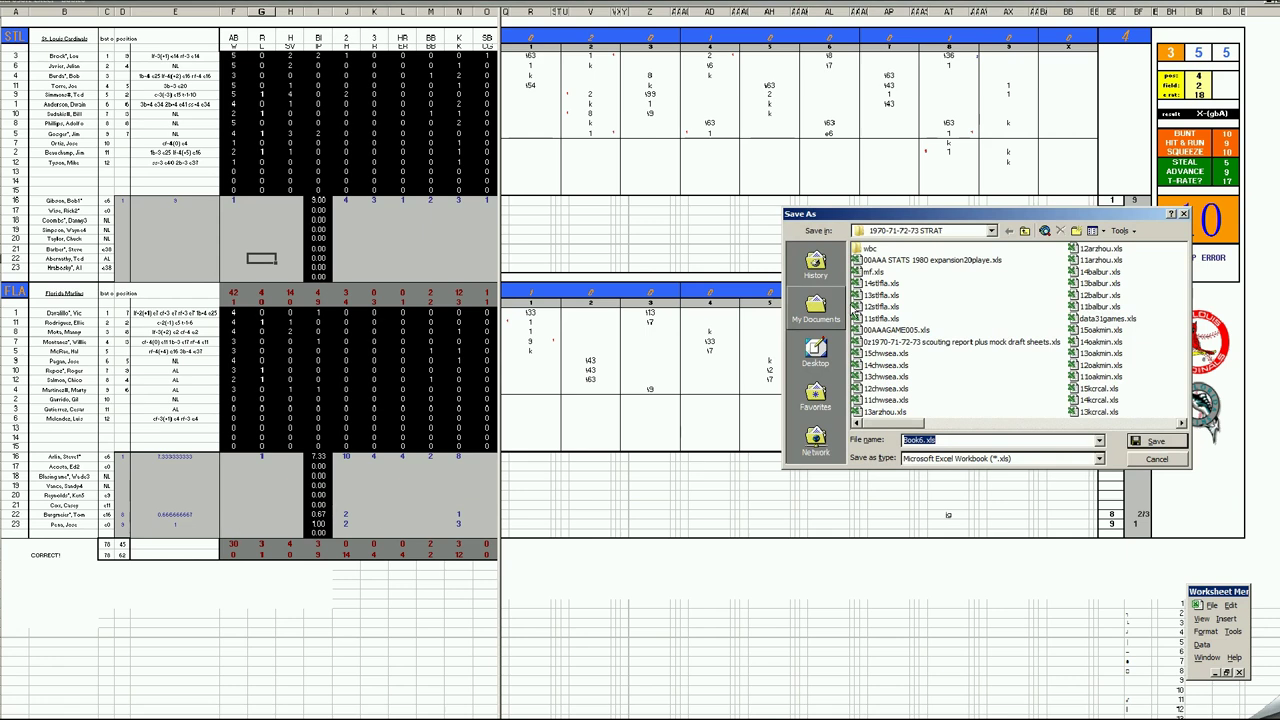
click(878, 283)
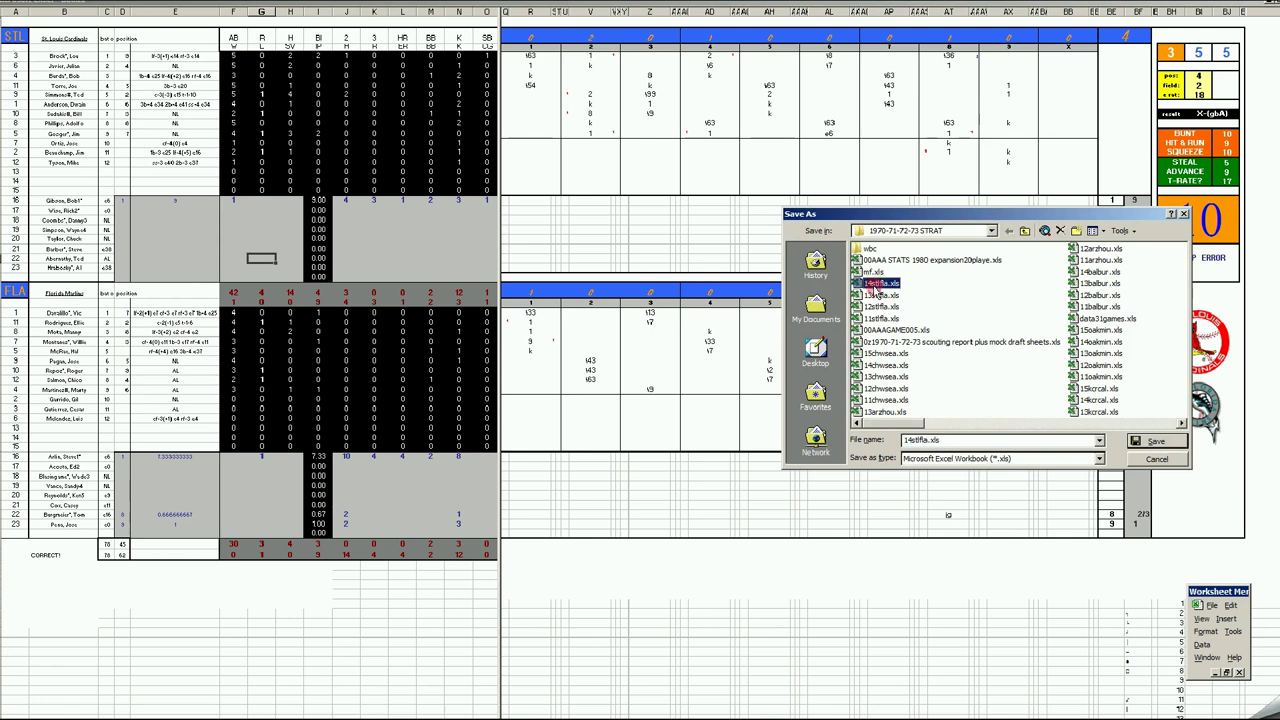
click(909, 440)
key(BackSpace)
text(5)
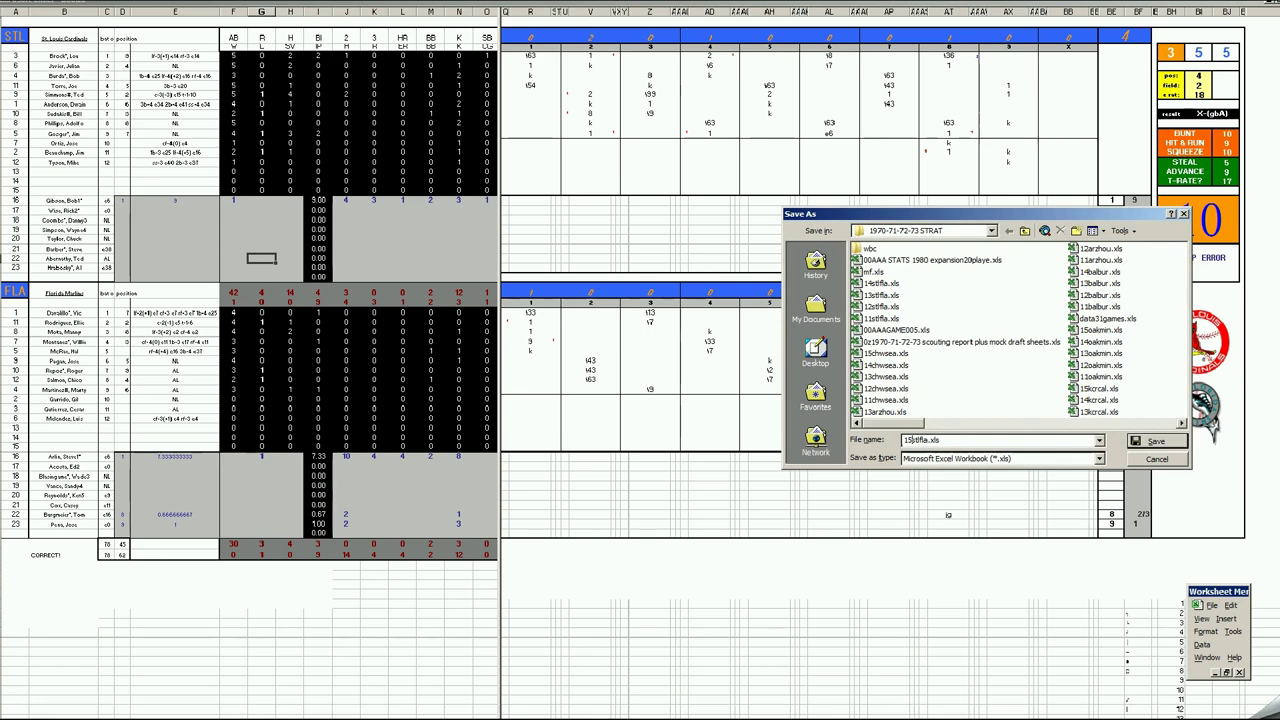
key(Return)
Save another copy as mf.xls, replacing the existing file and keeping the clipboard contents.
key(F12)
text(mf.xls)
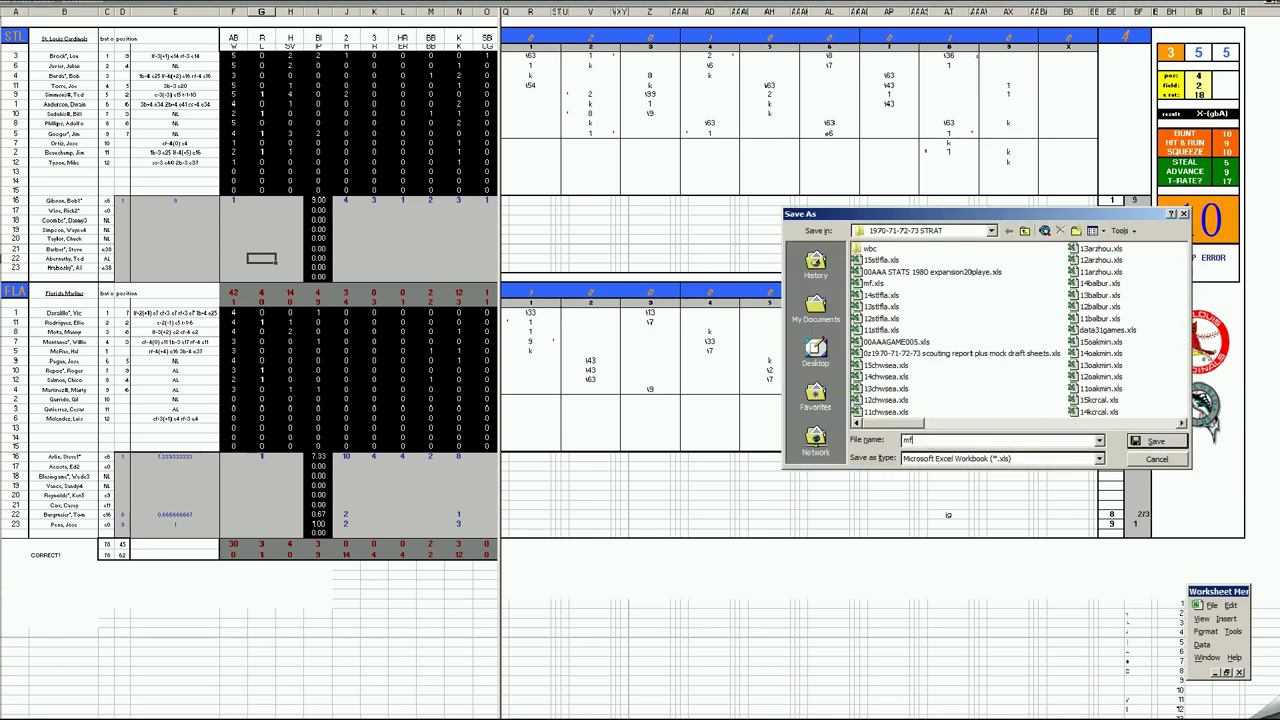
key(Return)
key(y)
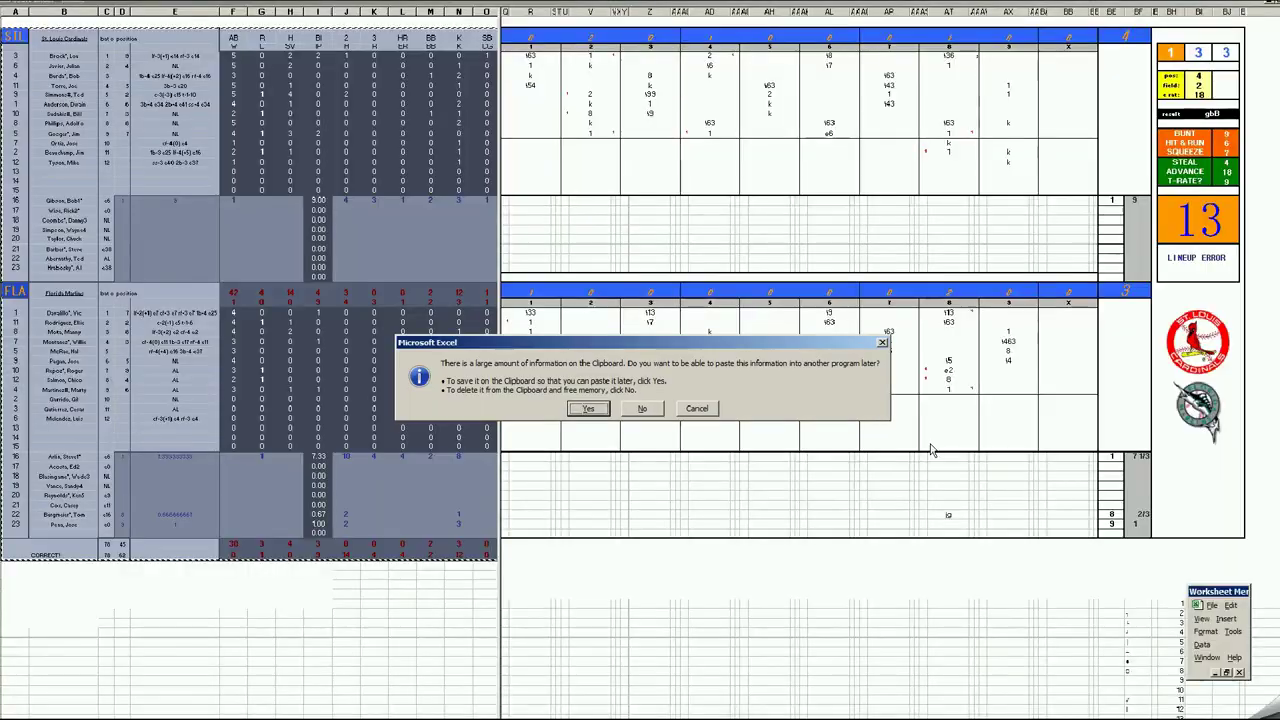
key(Return)
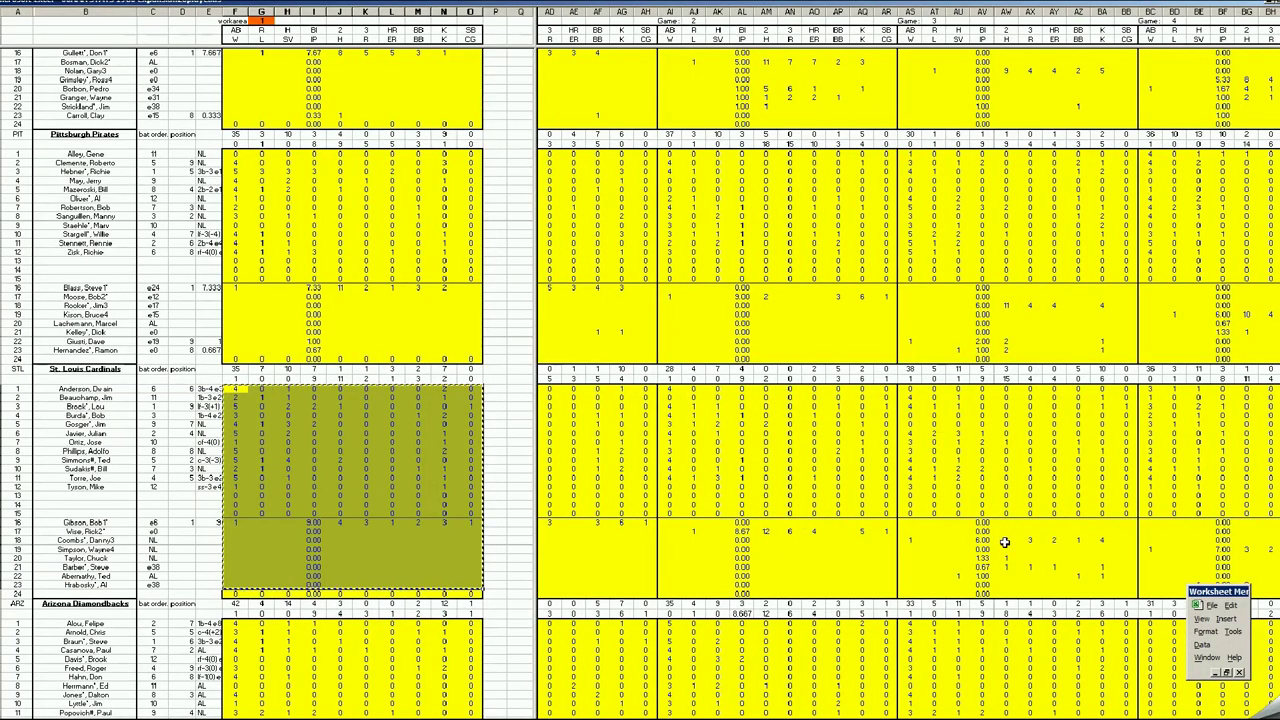
Paste the Cardinals game stats into the Game 5 column of the league stats workbook.
scroll(1149, 418, right, 5)
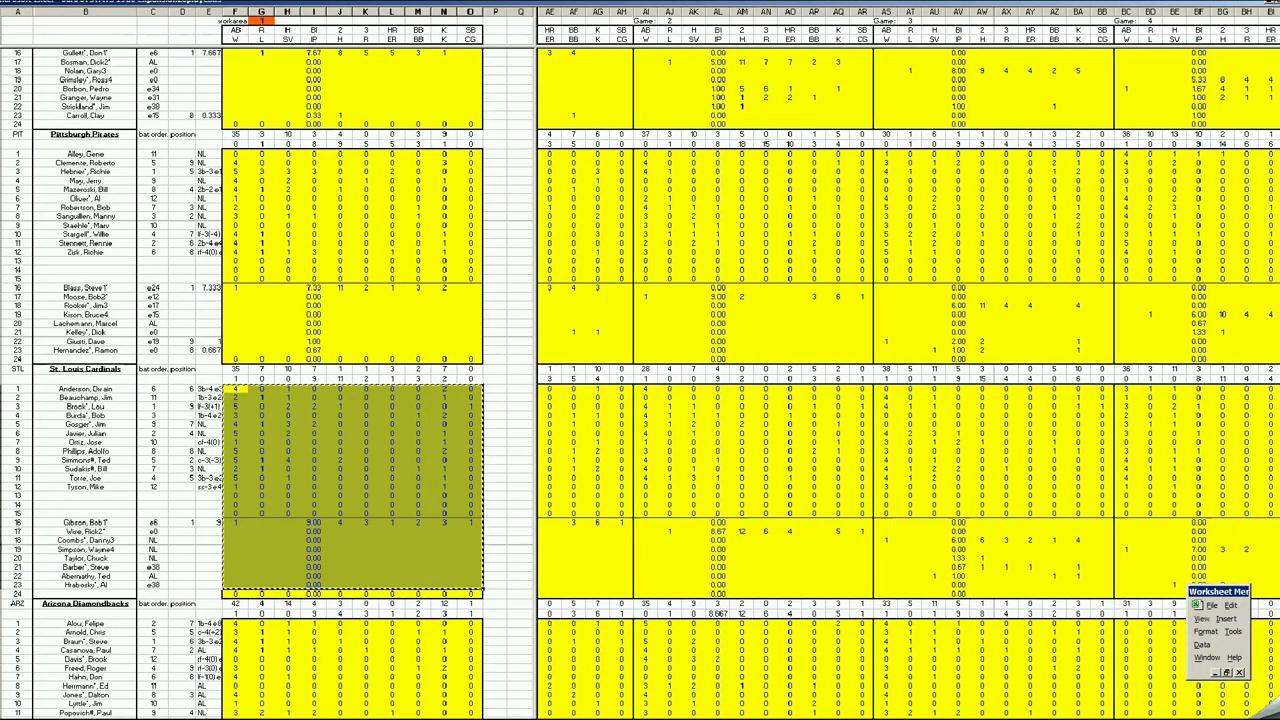
right_click(1128, 390)
click(1150, 425)
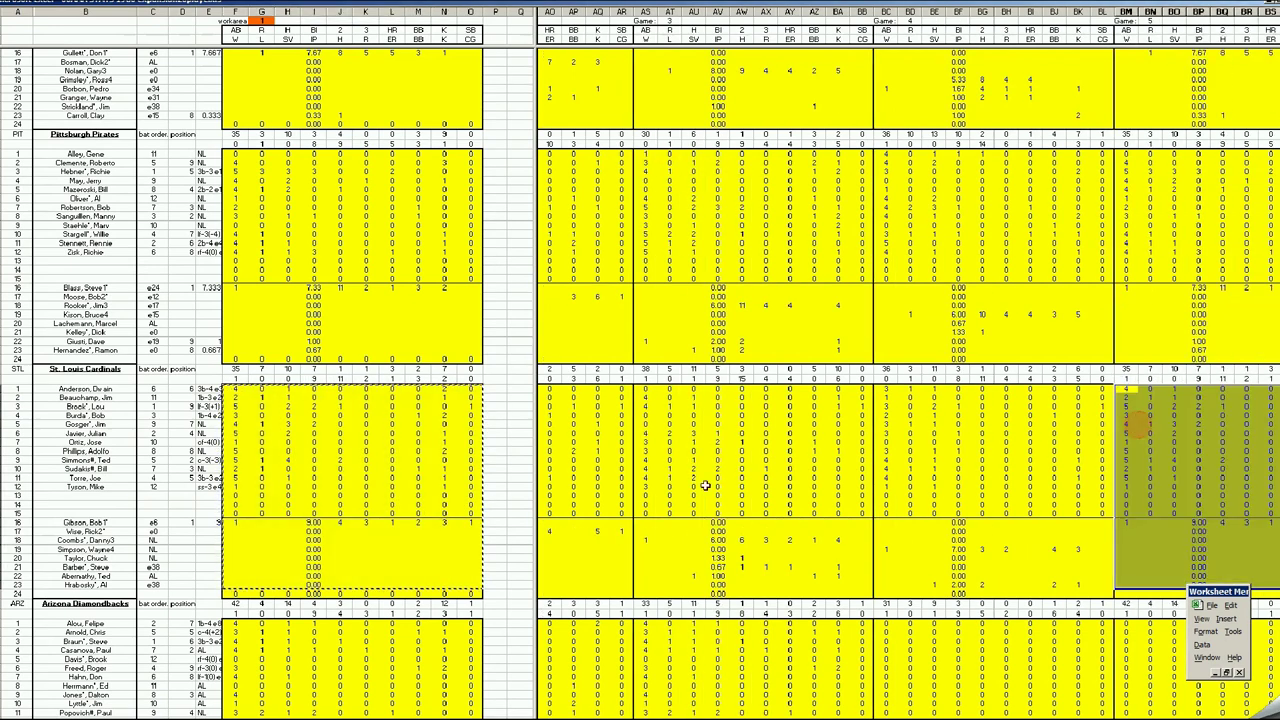
click(386, 520)
Paste the Marlins game stats into their Game 5 column.
key(ctrl+Page_Down)
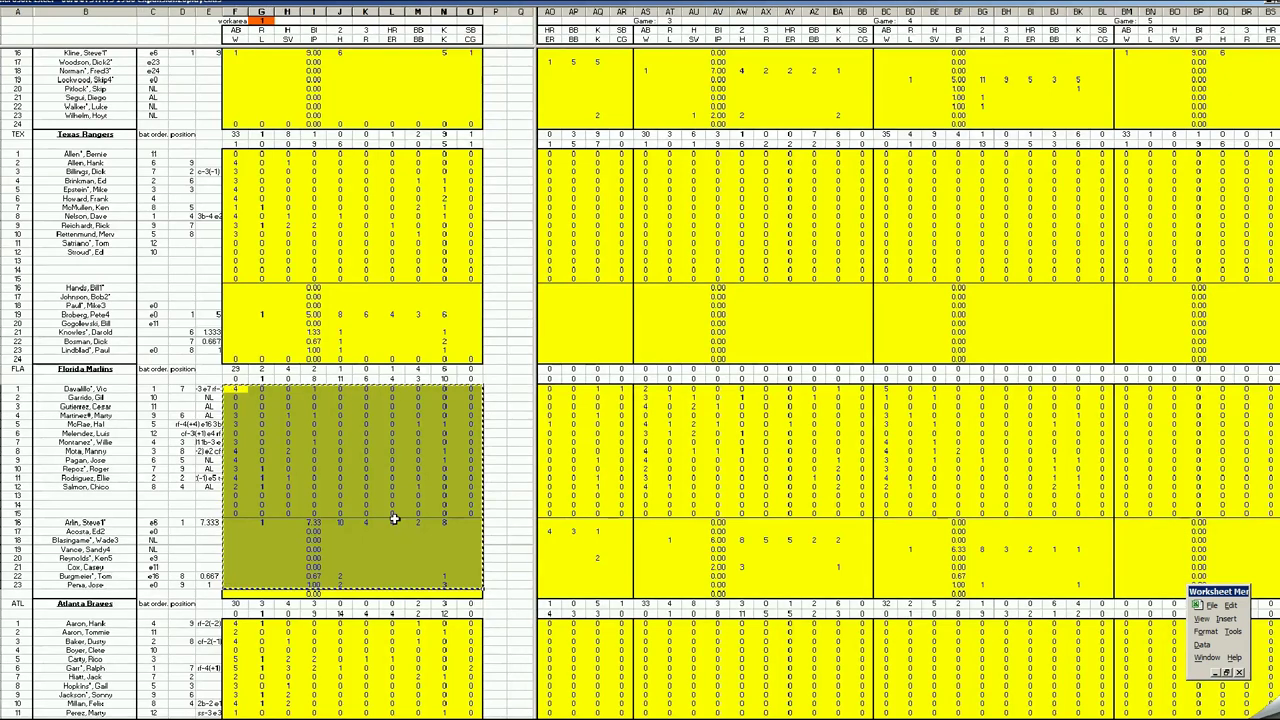
right_click(1130, 390)
click(1148, 424)
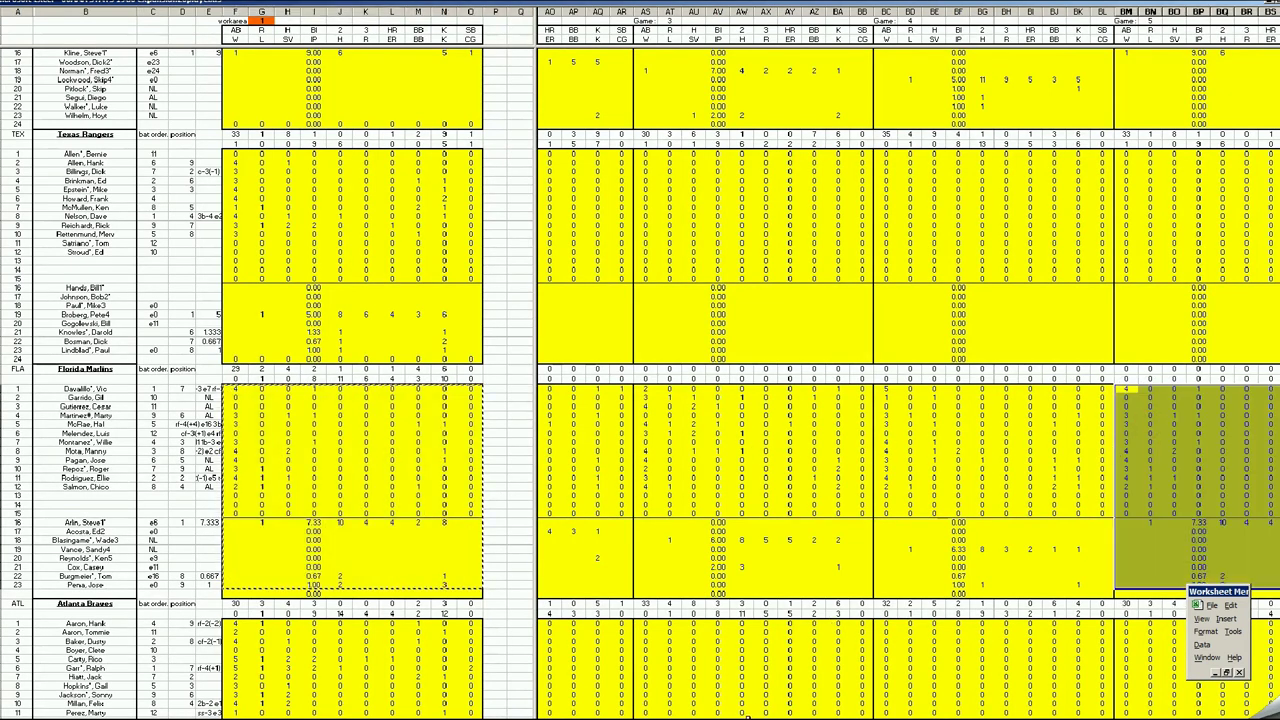
drag(750, 714, 750, 714)
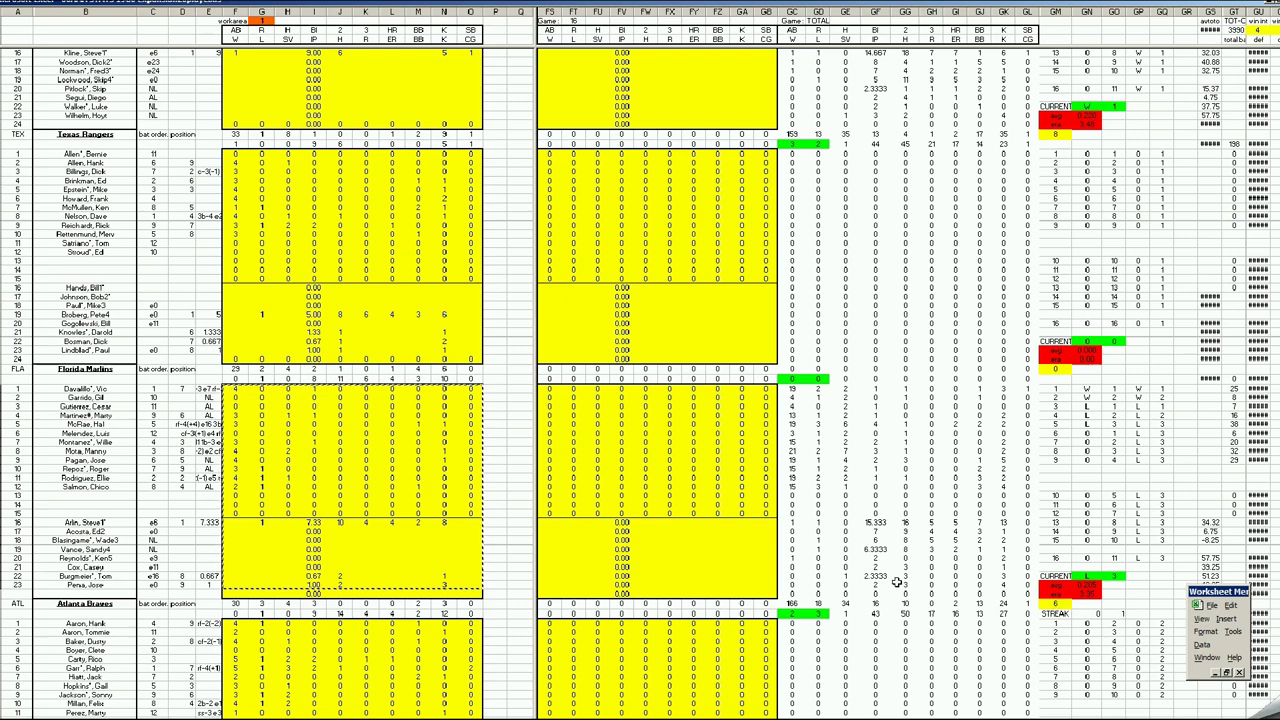
click(718, 513)
scroll(718, 520, down, 3)
scroll(718, 527, down, 20)
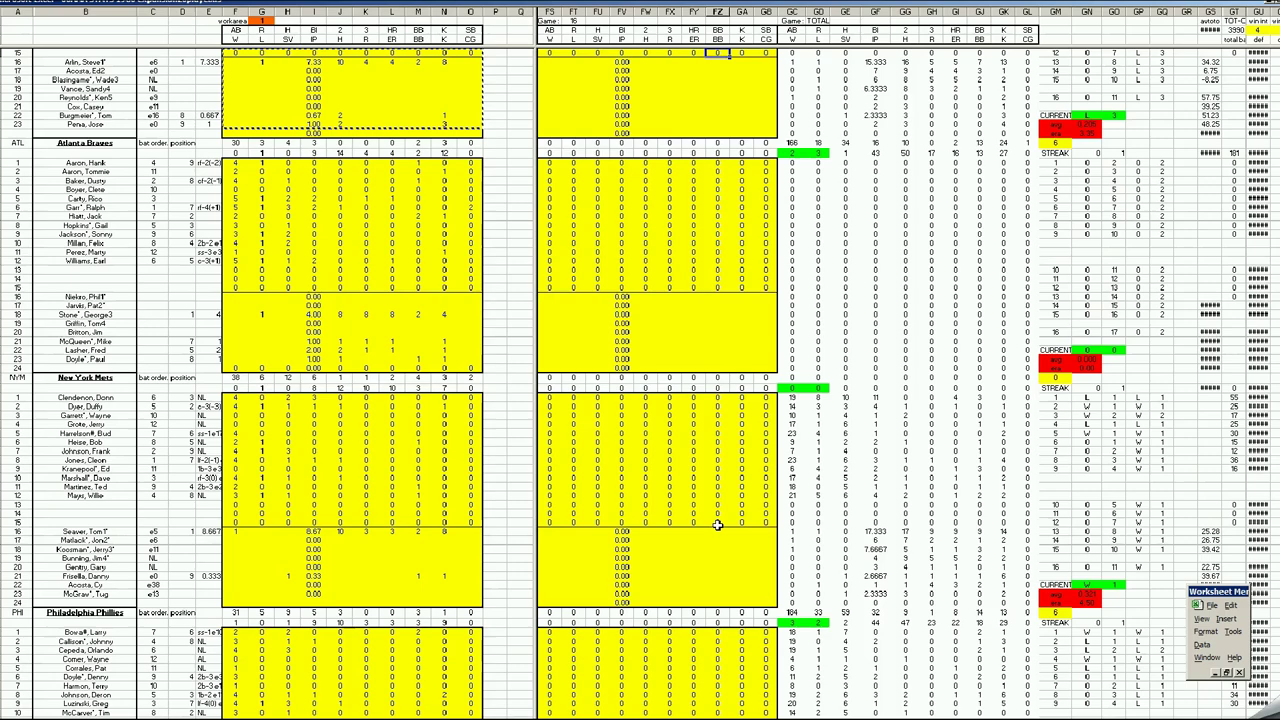
scroll(717, 530, down, 20)
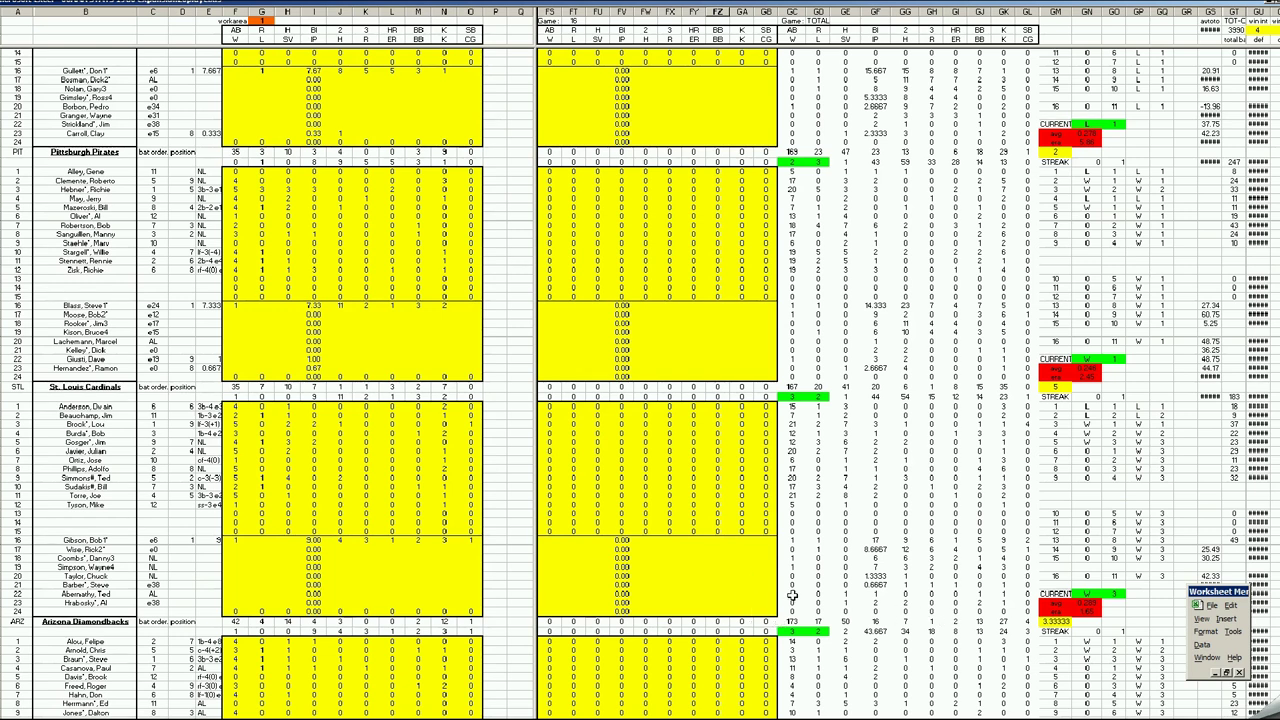
click(741, 575)
click(740, 549)
scroll(740, 549, down, 20)
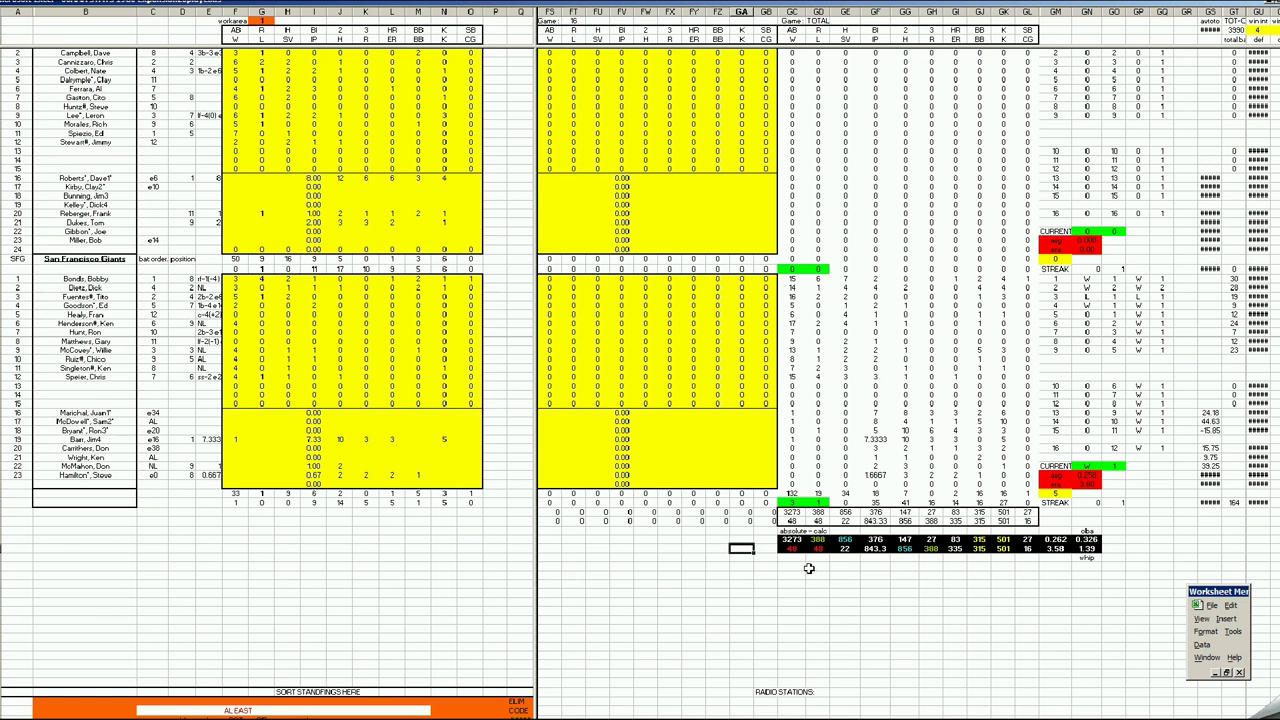
click(1058, 541)
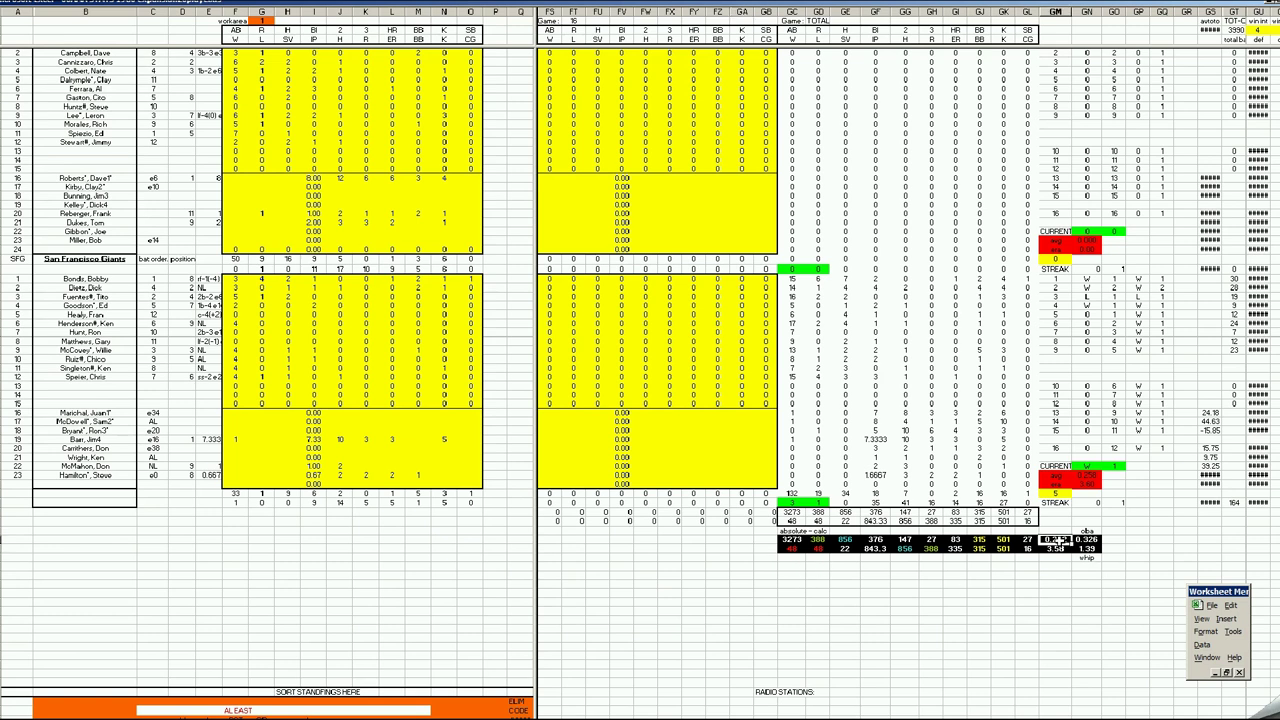
click(1058, 549)
click(1058, 540)
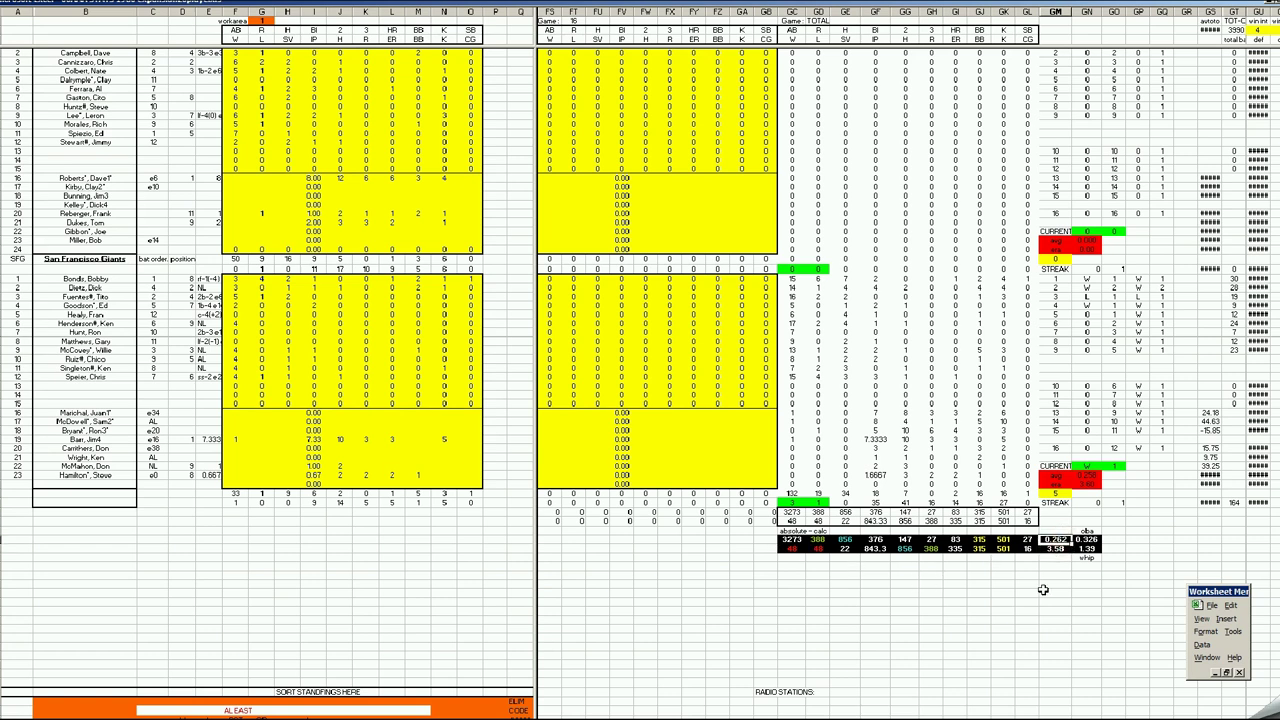